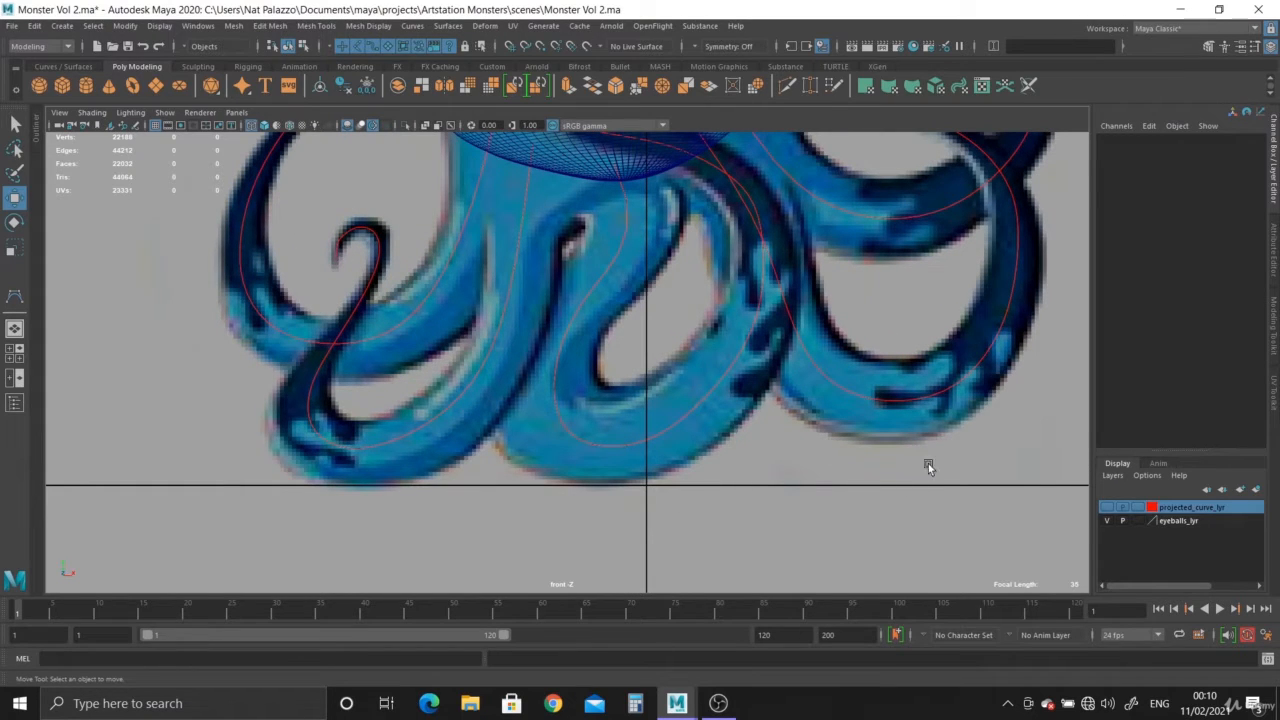
# Step: Compare the projected tentacle curves against the front reference image and the body mesh in perspective
pyautogui.keyDown('alt'); pyautogui.moveTo(787, 467); pyautogui.dragTo(532, 355, button='right'); pyautogui.keyUp('alt')
pyautogui.keyDown('alt'); pyautogui.moveTo(532, 355); pyautogui.dragTo(528, 470, button='middle'); pyautogui.keyUp('alt')
pyautogui.keyDown('alt'); pyautogui.moveTo(528, 470); pyautogui.dragTo(222, 211, button='right'); pyautogui.keyUp('alt')
pyautogui.press('space')
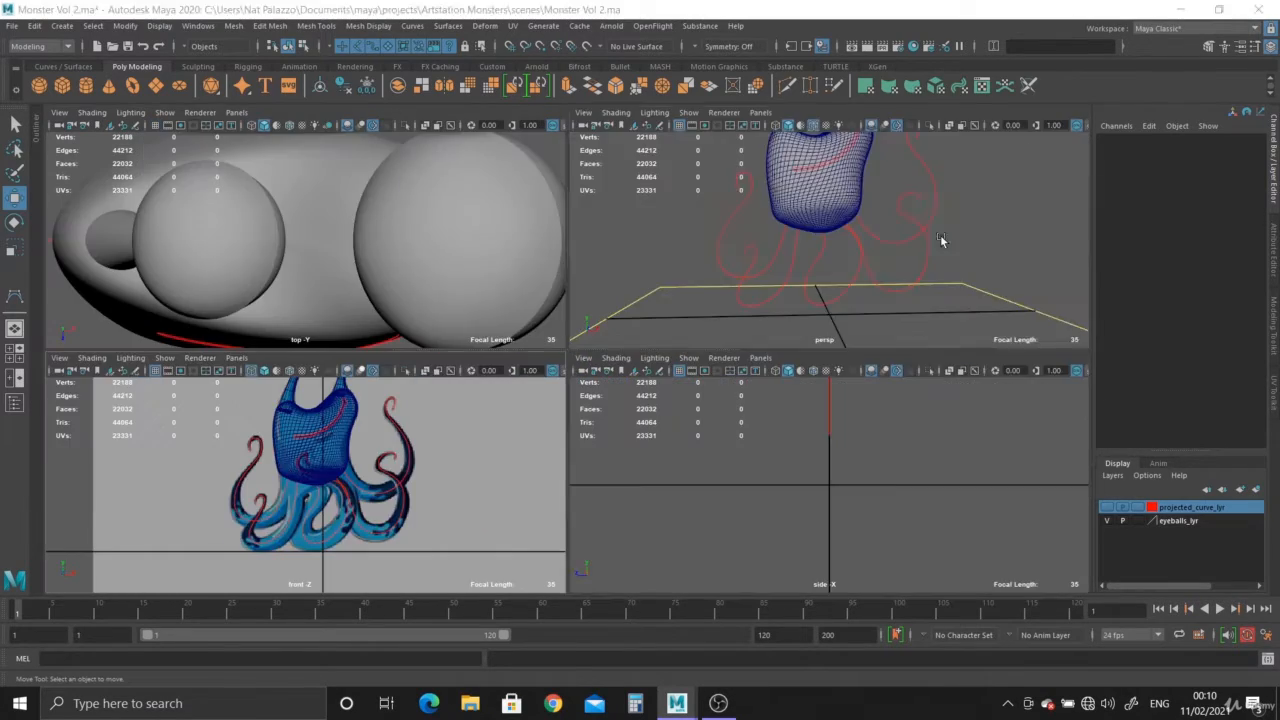
pyautogui.press('space')
pyautogui.moveTo(615, 390)
pyautogui.keyDown('alt'); pyautogui.mouseDown()
pyautogui.moveTo(1043, 451)
pyautogui.moveTo(806, 437)
pyautogui.moveTo(554, 366)
pyautogui.moveTo(629, 389)
pyautogui.moveTo(618, 387)
pyautogui.mouseUp(); pyautogui.keyUp('alt')
pyautogui.keyDown('alt'); pyautogui.moveTo(618, 387); pyautogui.dragTo(650, 387, button='middle'); pyautogui.keyUp('alt')
pyautogui.scroll(2, 483, 362)
pyautogui.moveTo(303, 271); pyautogui.dragTo(358, 326)
pyautogui.keyDown('alt'); pyautogui.moveTo(447, 348); pyautogui.dragTo(498, 345, button='middle'); pyautogui.keyUp('alt')
pyautogui.scroll(-1, 487, 338)
pyautogui.keyDown('alt'); pyautogui.moveTo(486, 338); pyautogui.dragTo(590, 410, button='right'); pyautogui.keyUp('alt')
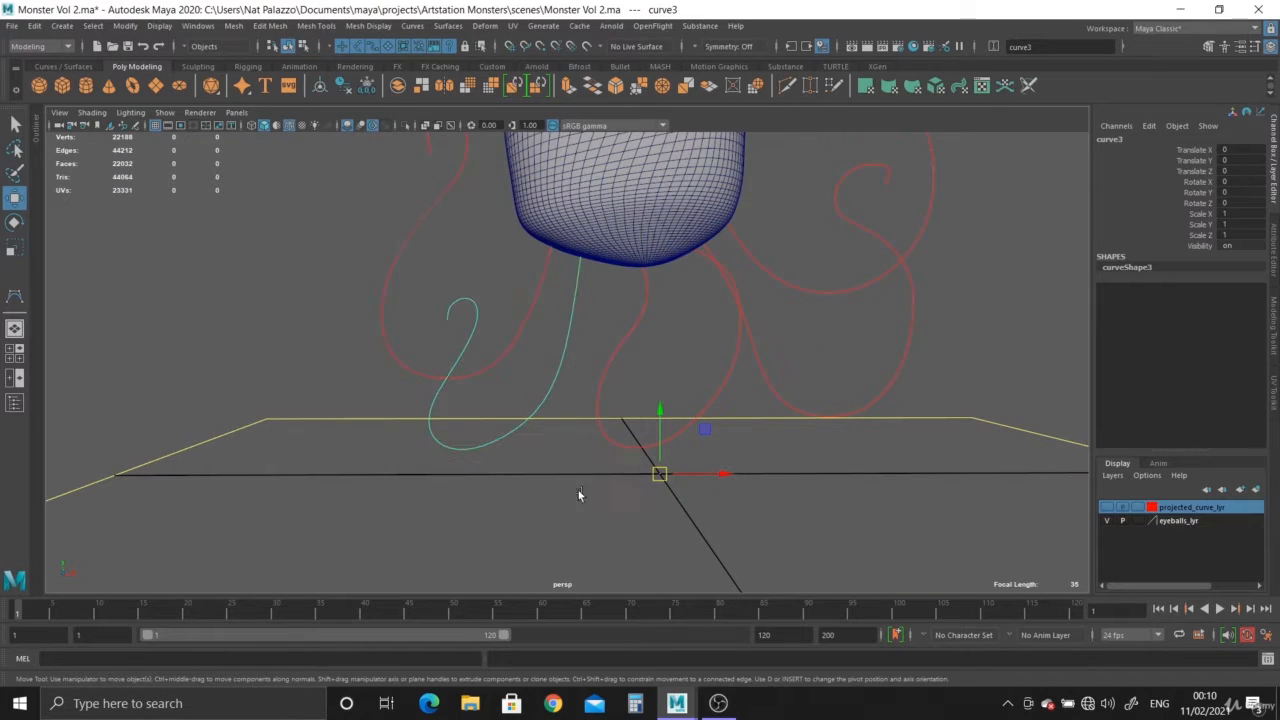
# Step: Check the tentacle curves beneath the body by selecting them together and one at a time in perspective
pyautogui.moveTo(744, 399); pyautogui.dragTo(745, 400)
pyautogui.moveTo(863, 392); pyautogui.dragTo(889, 426)
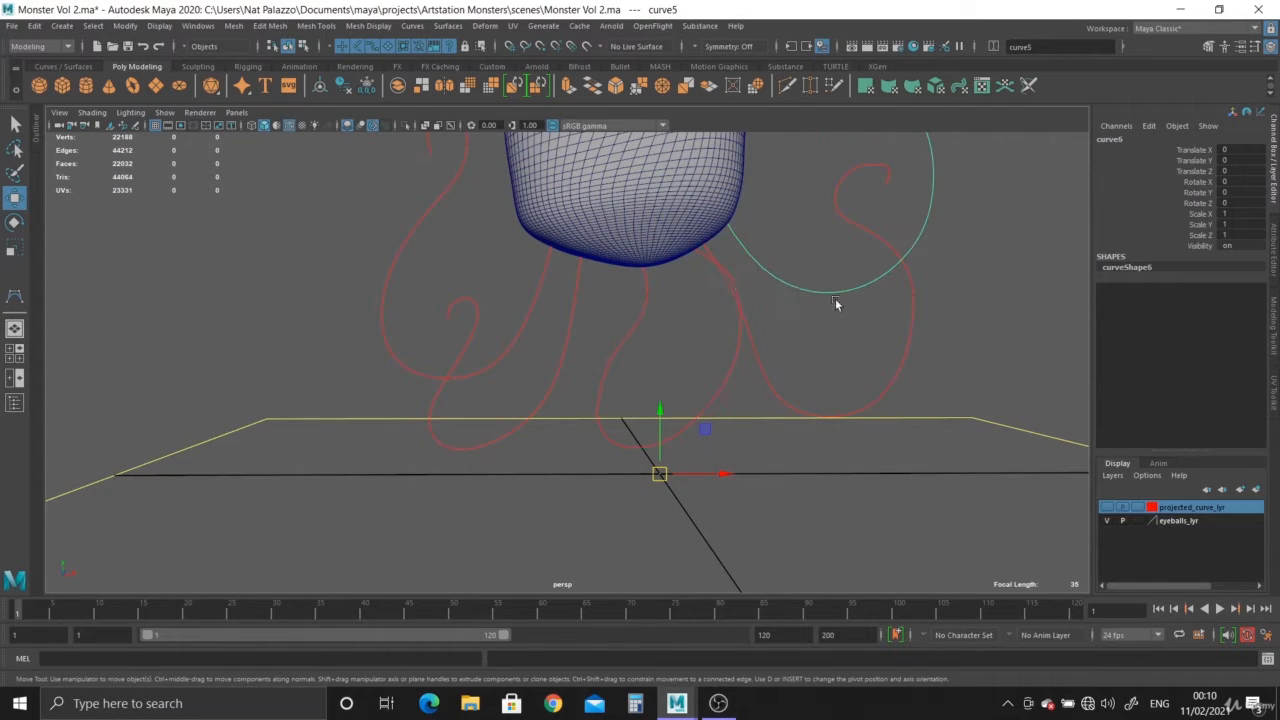
pyautogui.moveTo(413, 297); pyautogui.dragTo(958, 353)
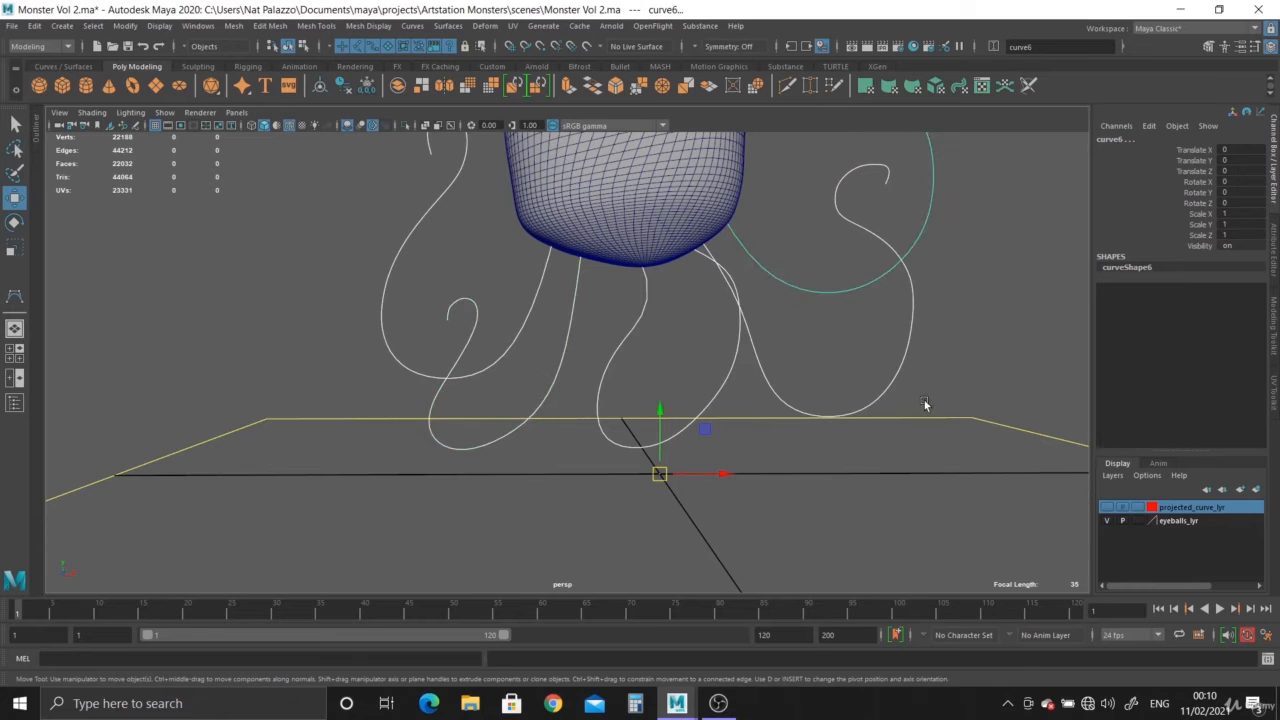
pyautogui.click(321, 88)
pyautogui.click(305, 358)
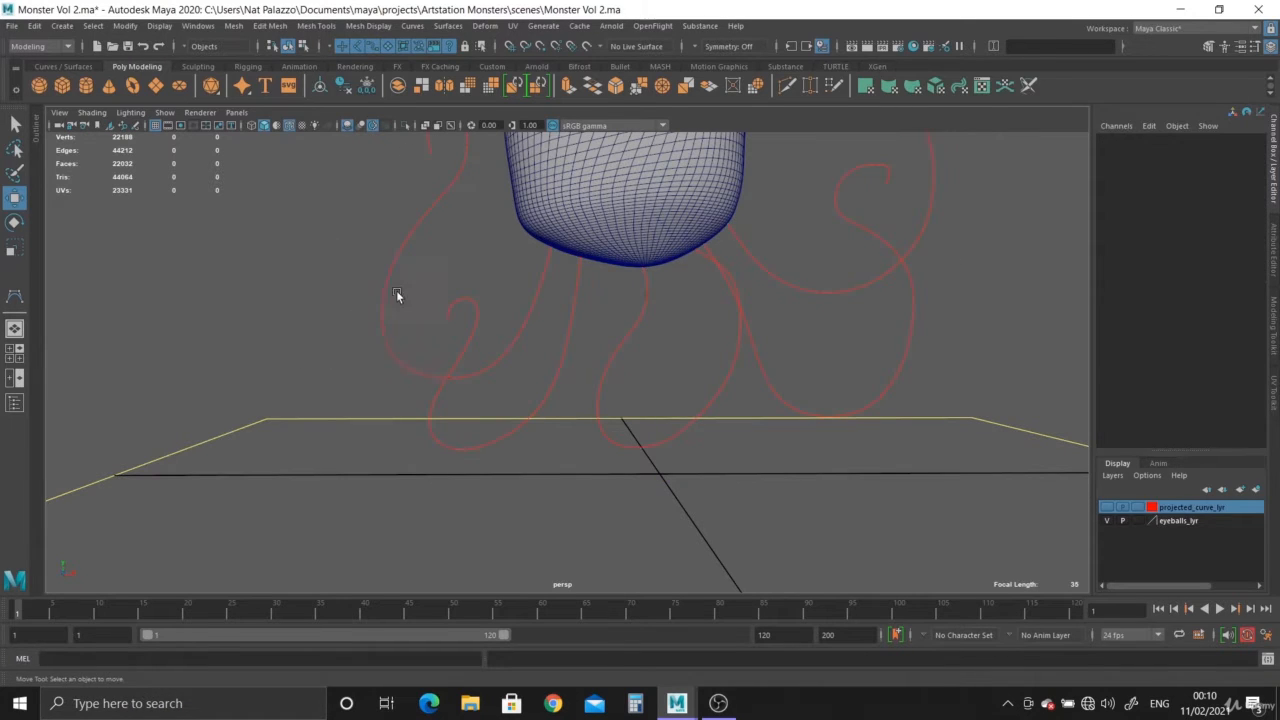
pyautogui.moveTo(396, 291); pyautogui.dragTo(425, 380)
pyautogui.moveTo(464, 410); pyautogui.dragTo(503, 452)
pyautogui.click(602, 362)
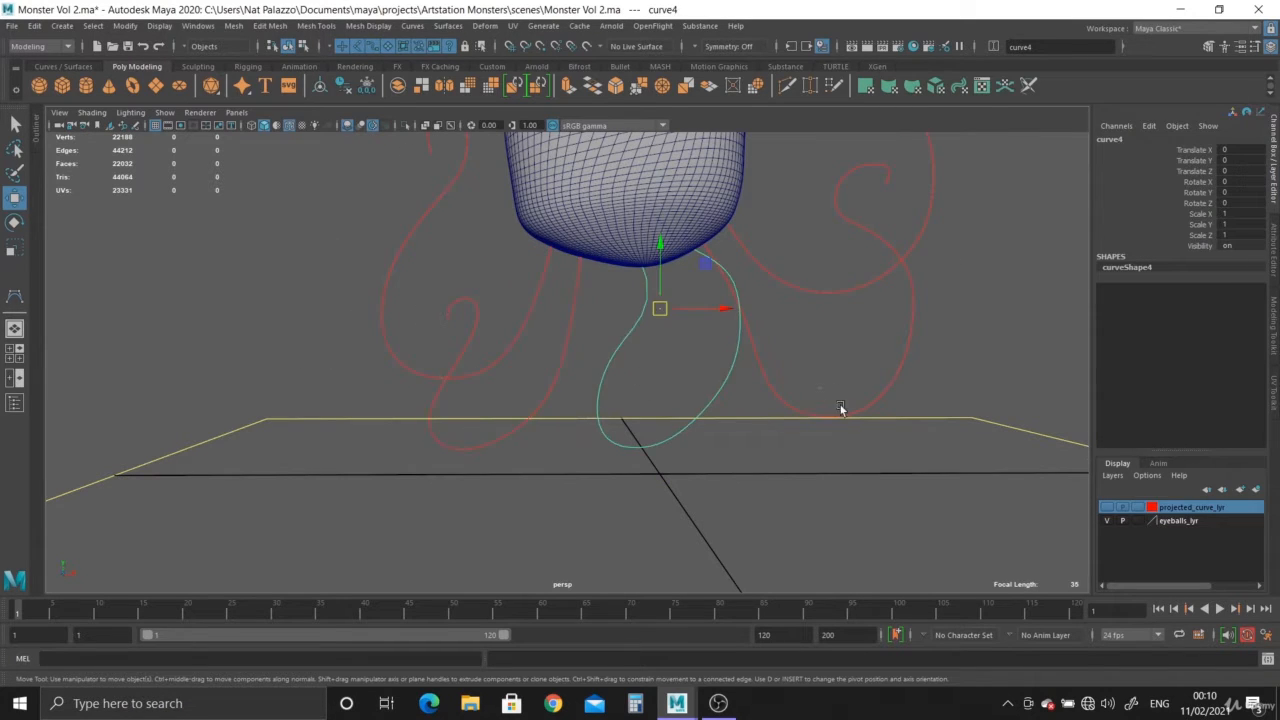
pyautogui.click(843, 413)
pyautogui.click(928, 213)
pyautogui.click(383, 308)
# Step: Compare the outer tentacle curve (curve2) with the front reference and examine it edge-on in perspective
pyautogui.press('space')
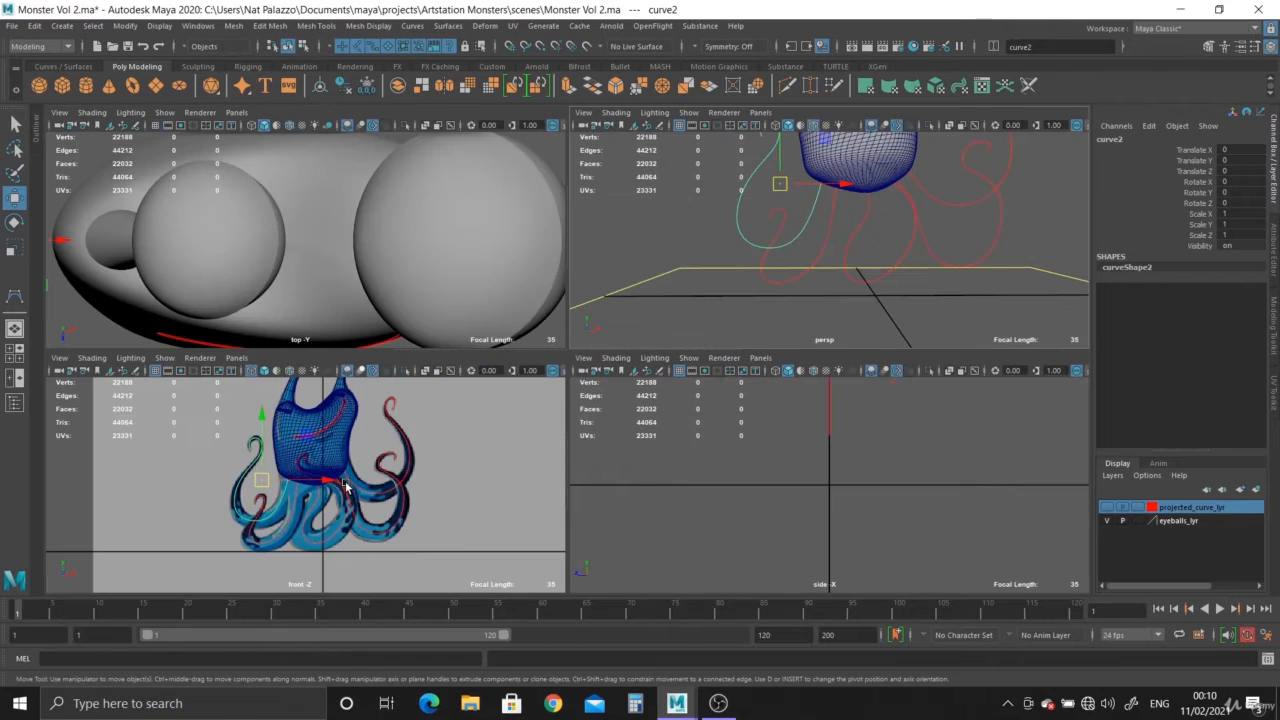
pyautogui.press('space')
pyautogui.keyDown('alt'); pyautogui.moveTo(348, 480); pyautogui.dragTo(534, 472, button='right'); pyautogui.keyUp('alt')
pyautogui.keyDown('alt'); pyautogui.moveTo(534, 472); pyautogui.dragTo(604, 470, button='middle'); pyautogui.keyUp('alt')
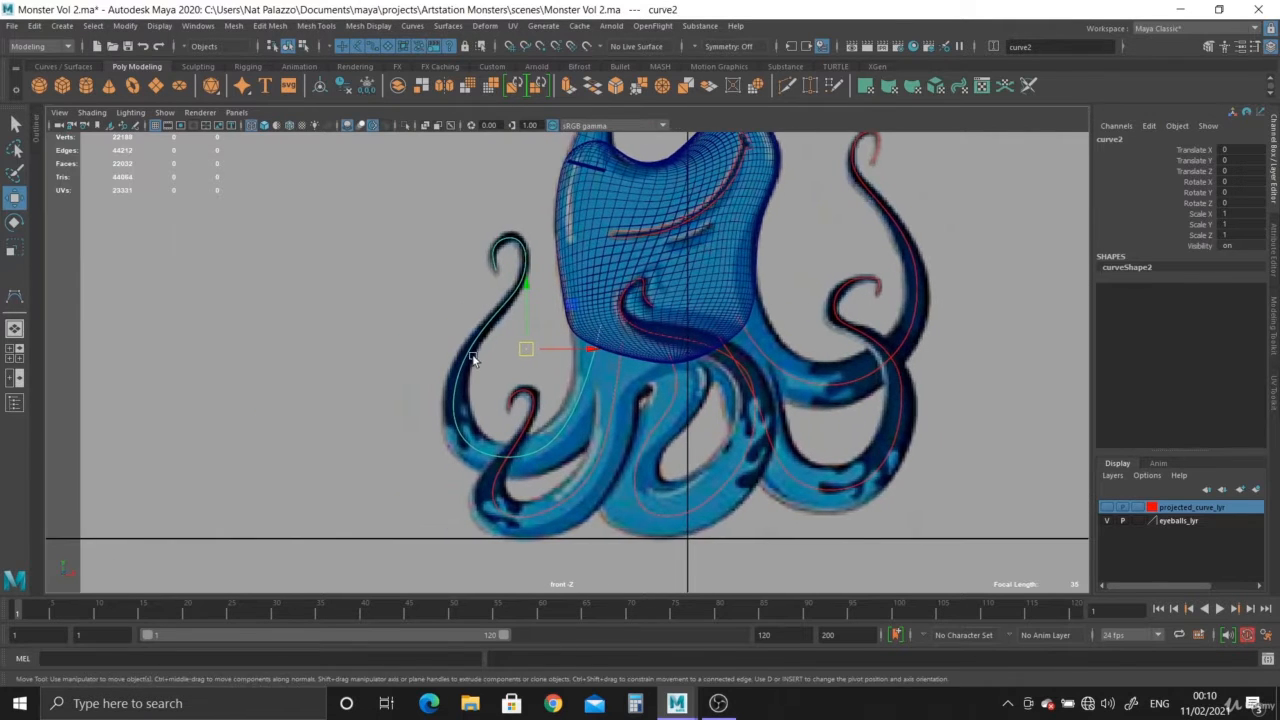
pyautogui.scroll(2, 514, 259)
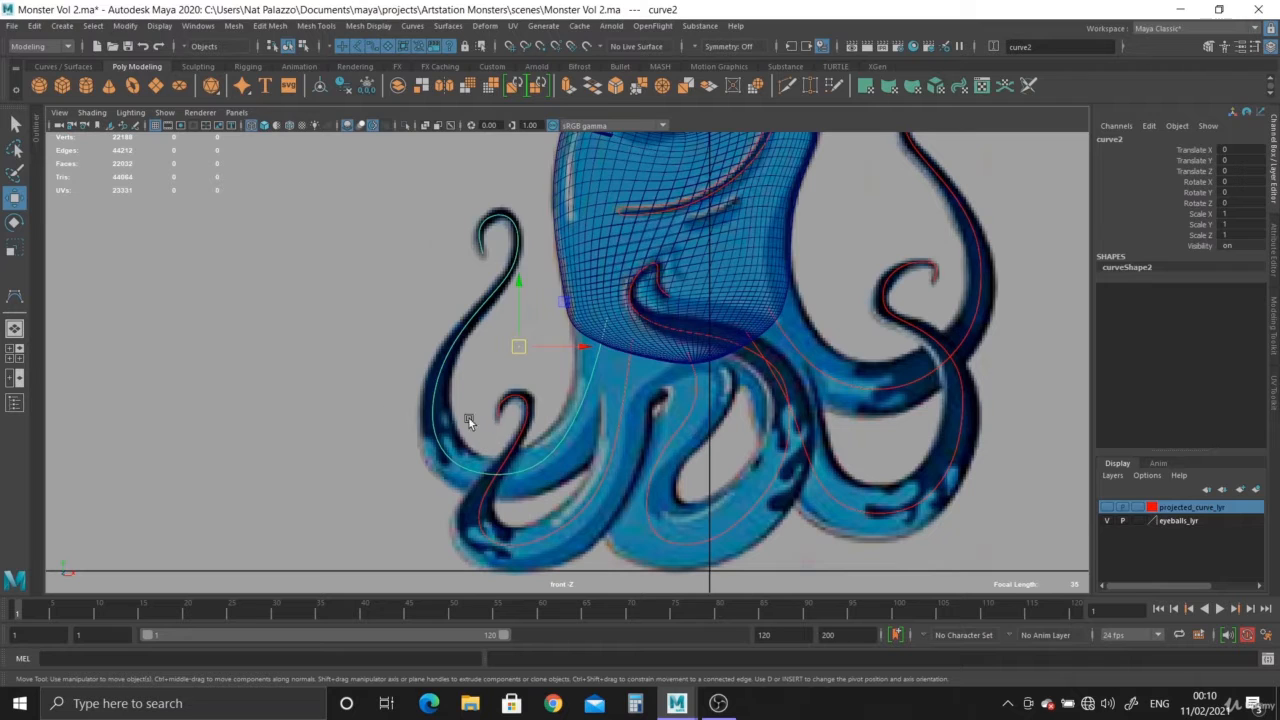
pyautogui.scroll(-2, 469, 418)
pyautogui.press('space')
pyautogui.press('space')
pyautogui.keyDown('alt'); pyautogui.moveTo(668, 347); pyautogui.dragTo(551, 397); pyautogui.keyUp('alt')
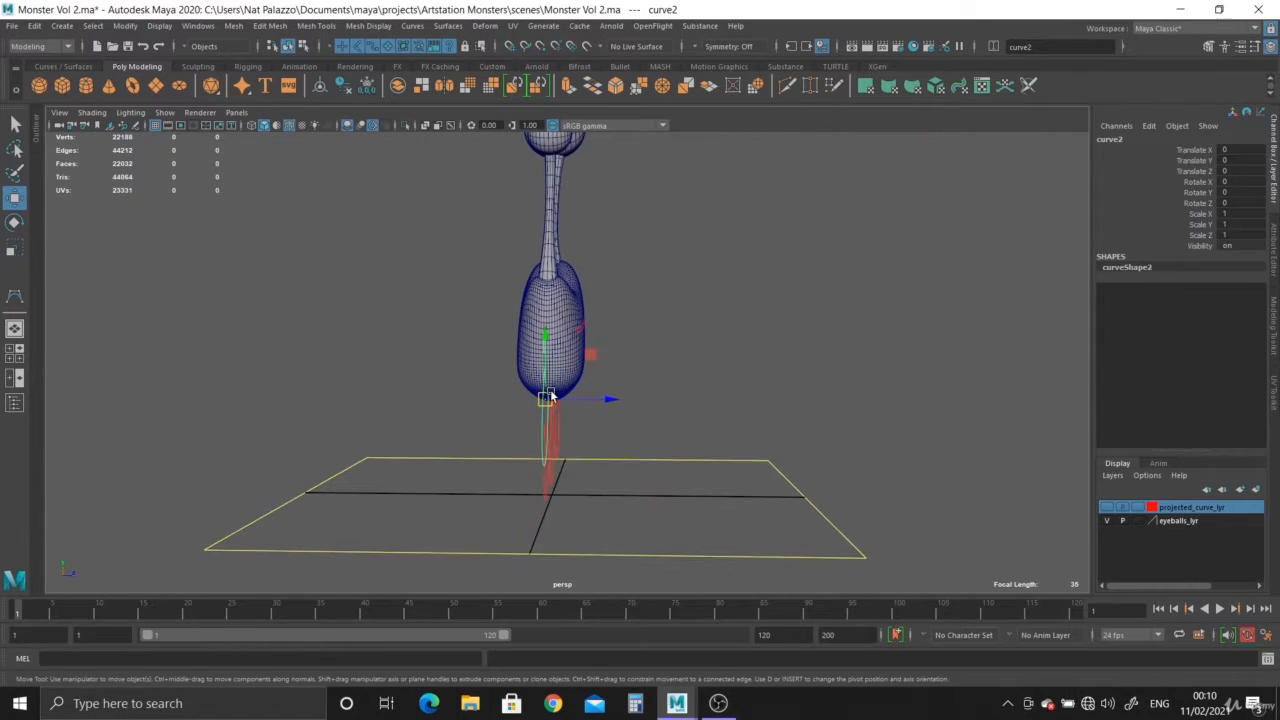
# Step: Examine the monster's depth profile in the side view and from several perspective angles
pyautogui.press('space')
pyautogui.press('space')
pyautogui.scroll(-2, 523, 260)
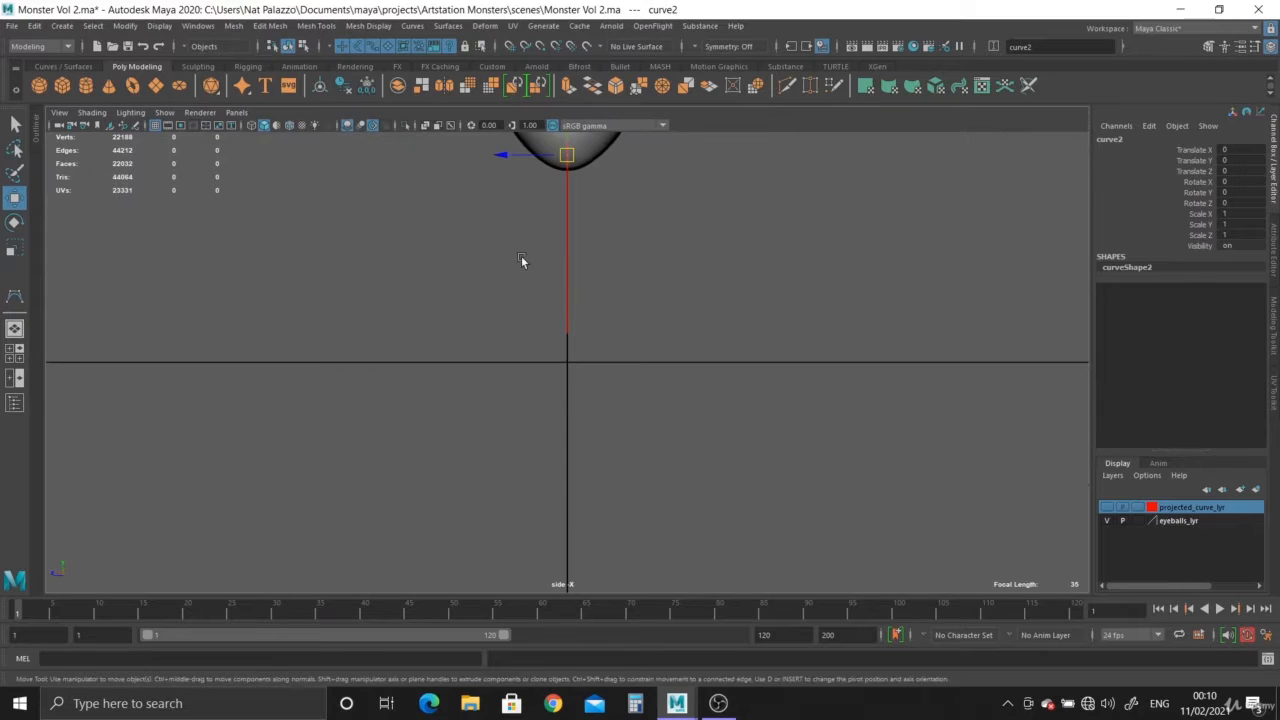
pyautogui.press('f')
pyautogui.scroll(-1, 611, 402)
pyautogui.scroll(-1, 611, 402)
pyautogui.keyDown('alt'); pyautogui.keyDown('shift'); pyautogui.moveTo(611, 402); pyautogui.dragTo(664, 456, button='middle'); pyautogui.keyUp('shift'); pyautogui.keyUp('alt')
pyautogui.scroll(-2, 664, 456)
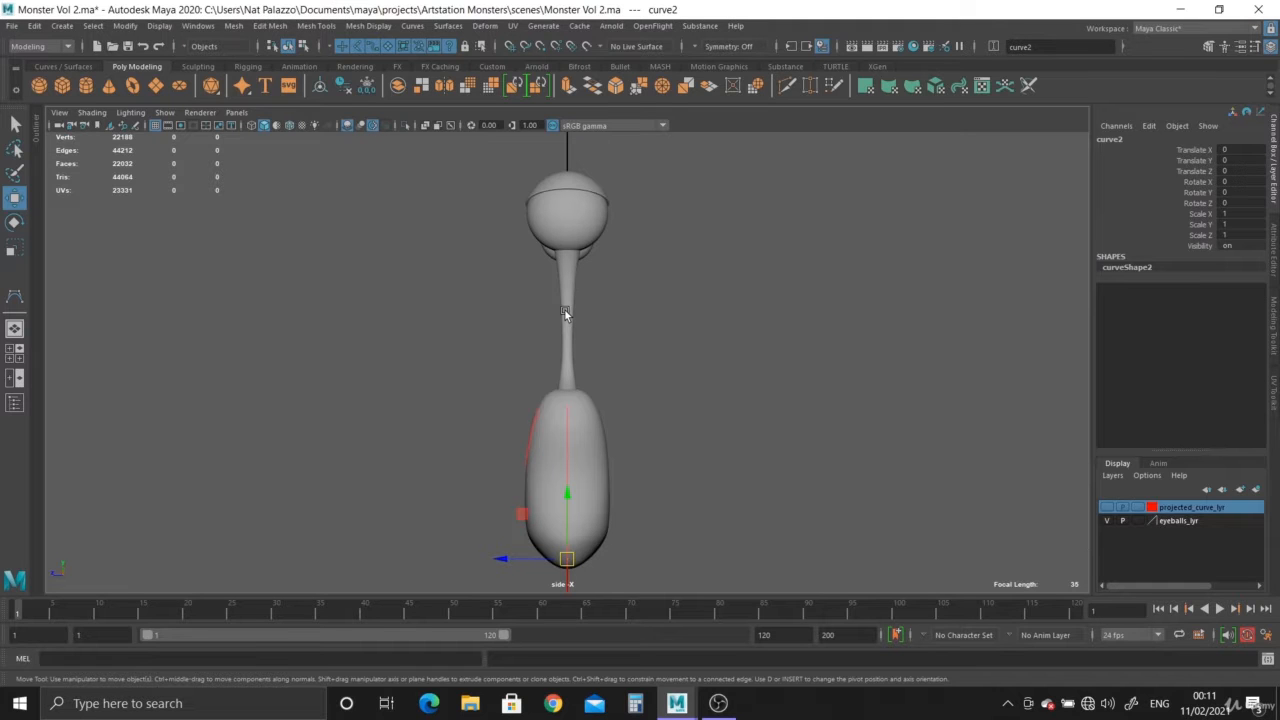
pyautogui.press('space')
pyautogui.press('space')
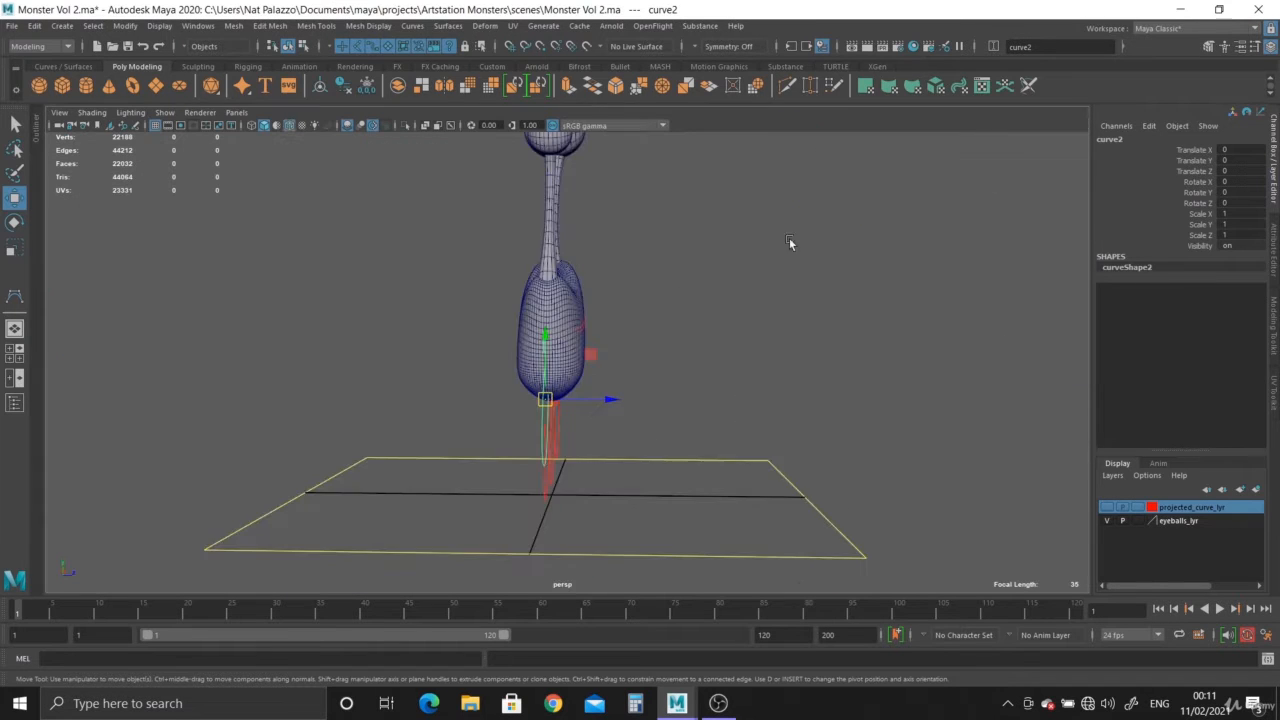
pyautogui.keyDown('alt'); pyautogui.moveTo(478, 340); pyautogui.dragTo(686, 322); pyautogui.keyUp('alt')
pyautogui.keyDown('alt'); pyautogui.moveTo(686, 322); pyautogui.dragTo(696, 471, button='middle'); pyautogui.keyUp('alt')
pyautogui.keyDown('alt'); pyautogui.moveTo(696, 471); pyautogui.dragTo(312, 371); pyautogui.keyUp('alt')
pyautogui.keyDown('alt'); pyautogui.moveTo(312, 371); pyautogui.dragTo(669, 475, button='right'); pyautogui.keyUp('alt')
pyautogui.click(731, 320)
pyautogui.keyDown('alt'); pyautogui.moveTo(731, 320); pyautogui.dragTo(674, 420); pyautogui.keyUp('alt')
# Step: Try to bend the eye stalk by moving its middle vertex ring along Z with soft selection in the side view
pyautogui.press('space')
pyautogui.press('space')
pyautogui.keyDown('alt'); pyautogui.moveTo(795, 534); pyautogui.dragTo(608, 453, button='middle'); pyautogui.keyUp('alt')
pyautogui.scroll(1, 558, 325)
pyautogui.scroll(1, 584, 391)
pyautogui.rightClick(577, 390)
pyautogui.click(511, 339)
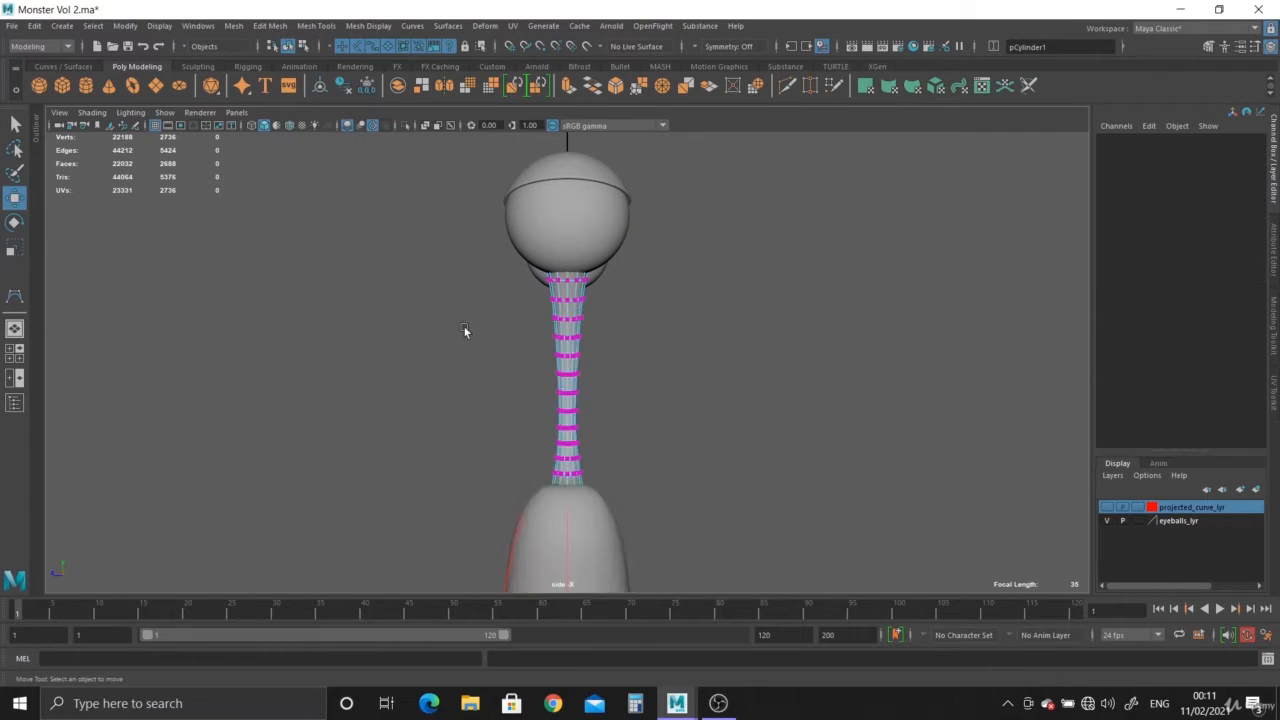
pyautogui.scroll(2, 590, 450)
pyautogui.moveTo(533, 369); pyautogui.dragTo(678, 391)
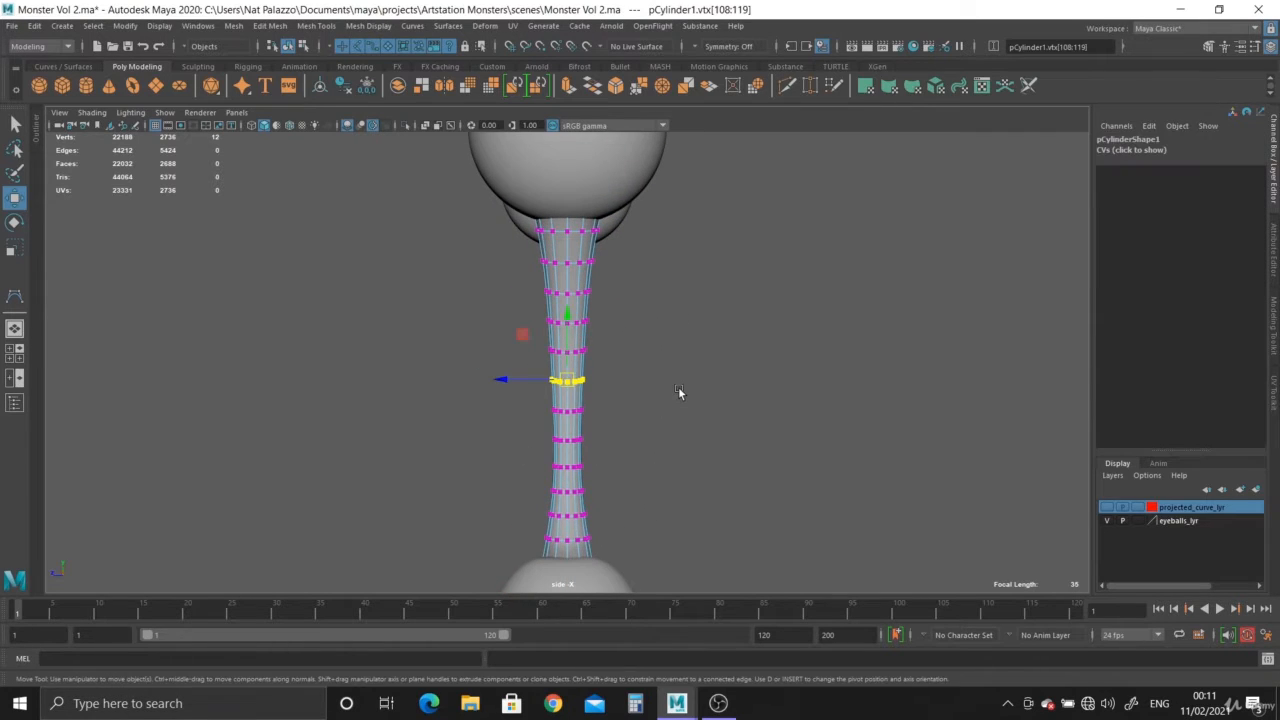
pyautogui.press('b')
pyautogui.moveTo(502, 381); pyautogui.dragTo(542, 404)
# Step: Try to move the stalk's lower vertex ring in the same Z direction and check the bend in perspective
pyautogui.moveTo(542, 484); pyautogui.dragTo(604, 505)
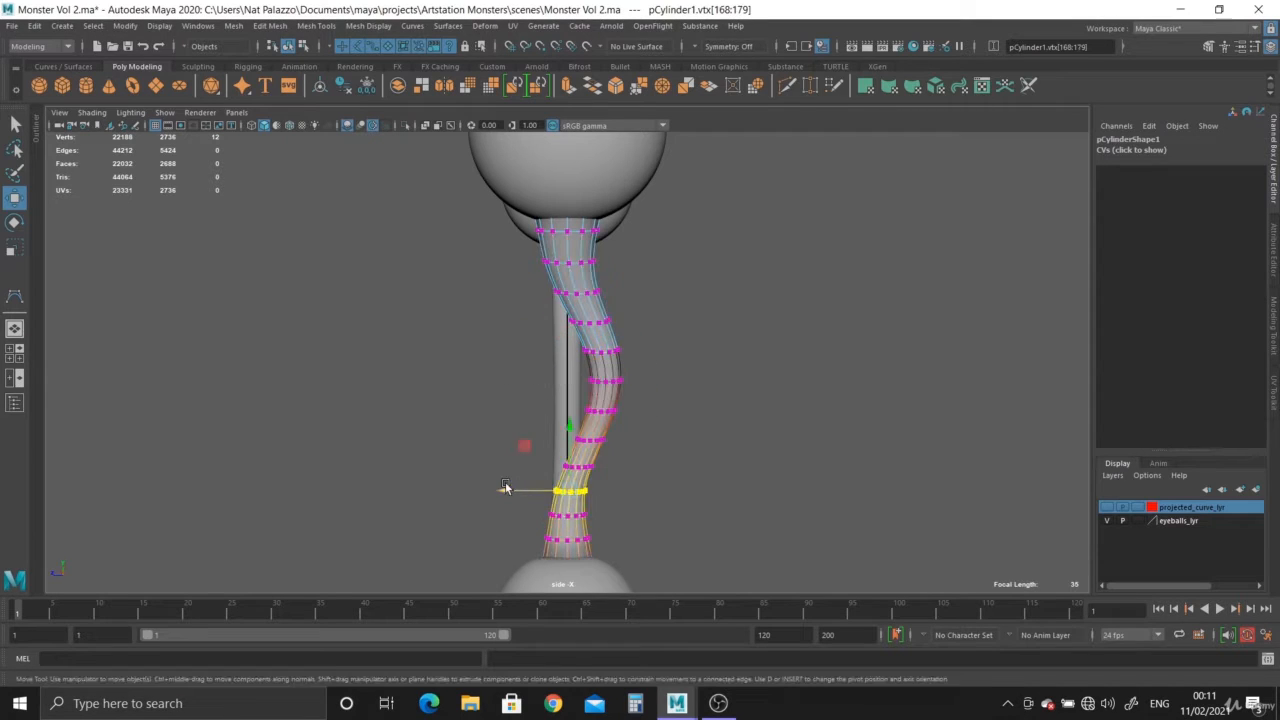
pyautogui.moveTo(505, 487); pyautogui.dragTo(552, 490)
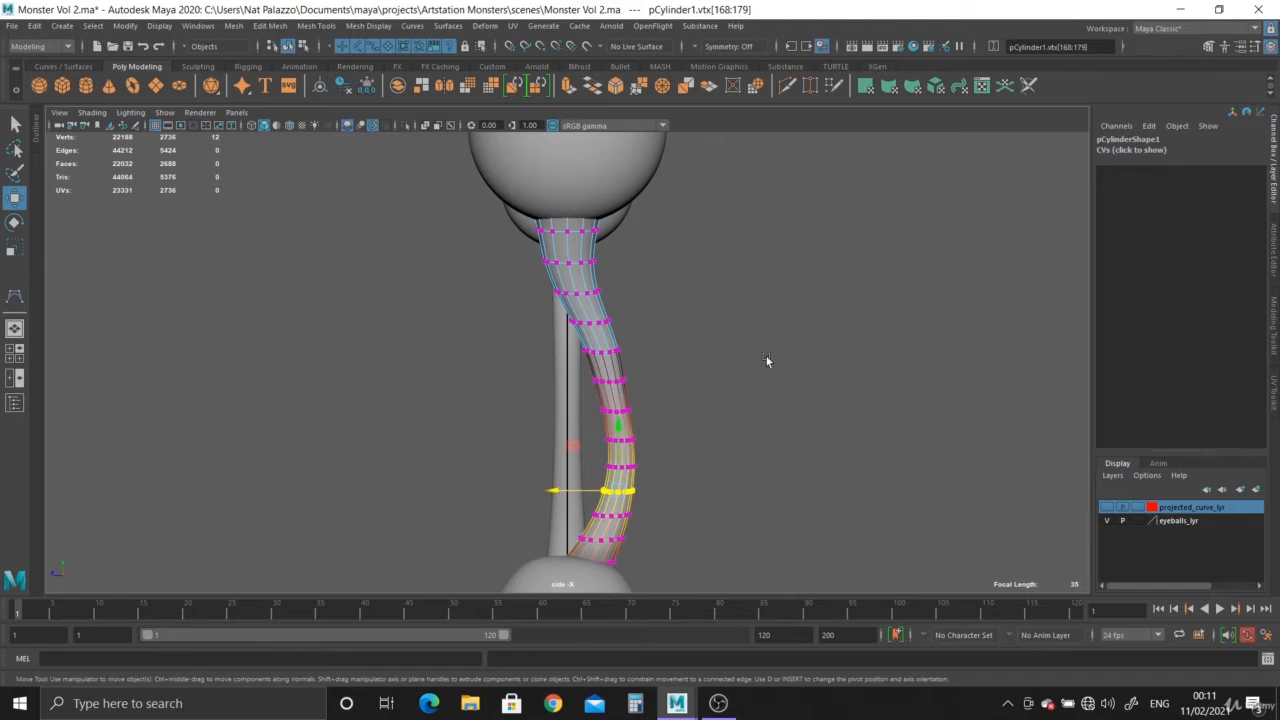
pyautogui.press('space')
pyautogui.press('space')
pyautogui.keyDown('alt'); pyautogui.moveTo(833, 391); pyautogui.dragTo(673, 386); pyautogui.keyUp('alt')
# Step: Undo the bends made to the eye stalk
pyautogui.hotkey('ctrl', 'z')
pyautogui.hotkey('ctrl', 'z')
pyautogui.hotkey('ctrl', 'z')
pyautogui.hotkey('ctrl', 'z')
# Step: Select the body's middle band of vertices, followed by a small patch near its upper side, using soft selection
pyautogui.keyDown('alt'); pyautogui.moveTo(669, 430); pyautogui.dragTo(660, 334, button='middle'); pyautogui.keyUp('alt')
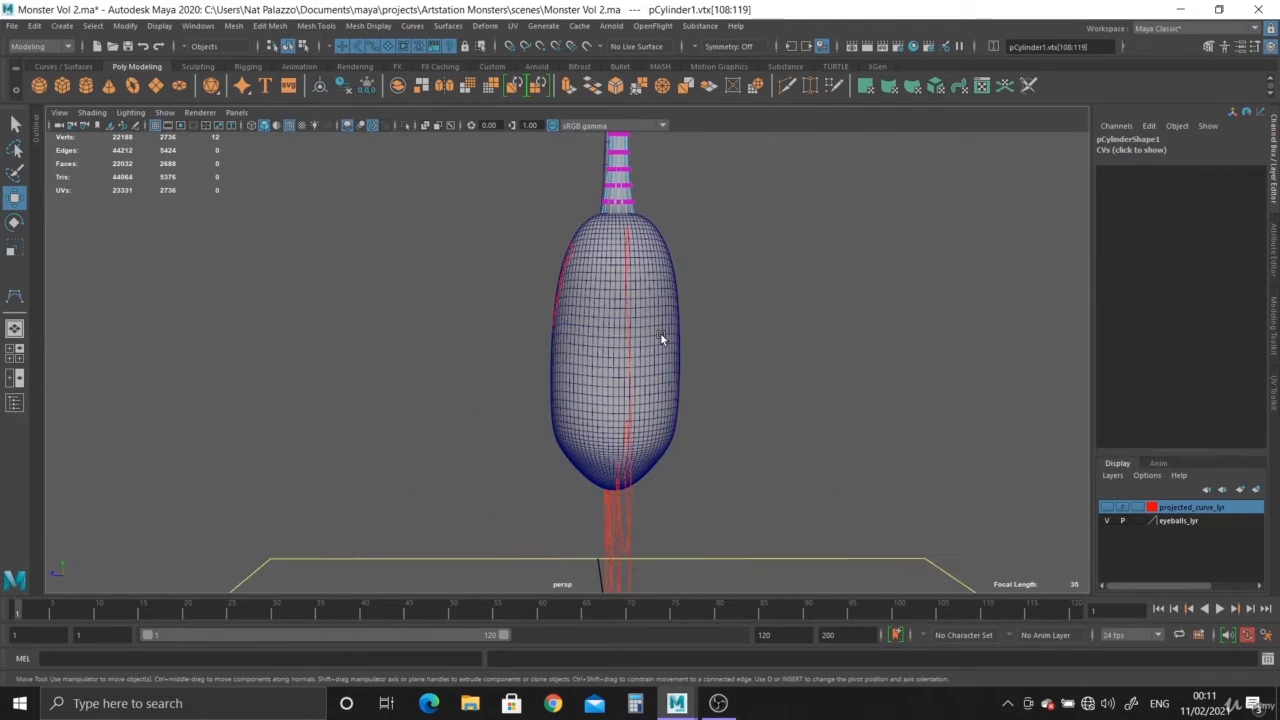
pyautogui.click(660, 332)
pyautogui.moveTo(660, 332); pyautogui.dragTo(562, 347, button='right')
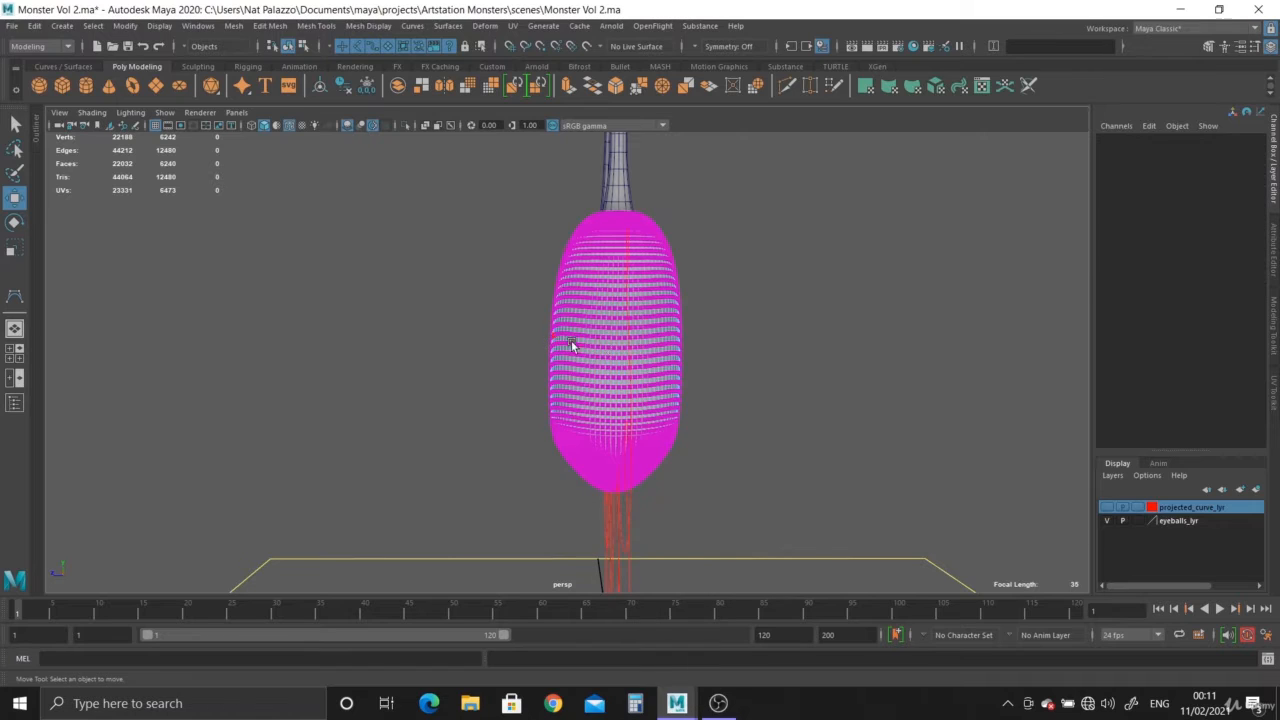
pyautogui.moveTo(532, 330); pyautogui.dragTo(765, 401)
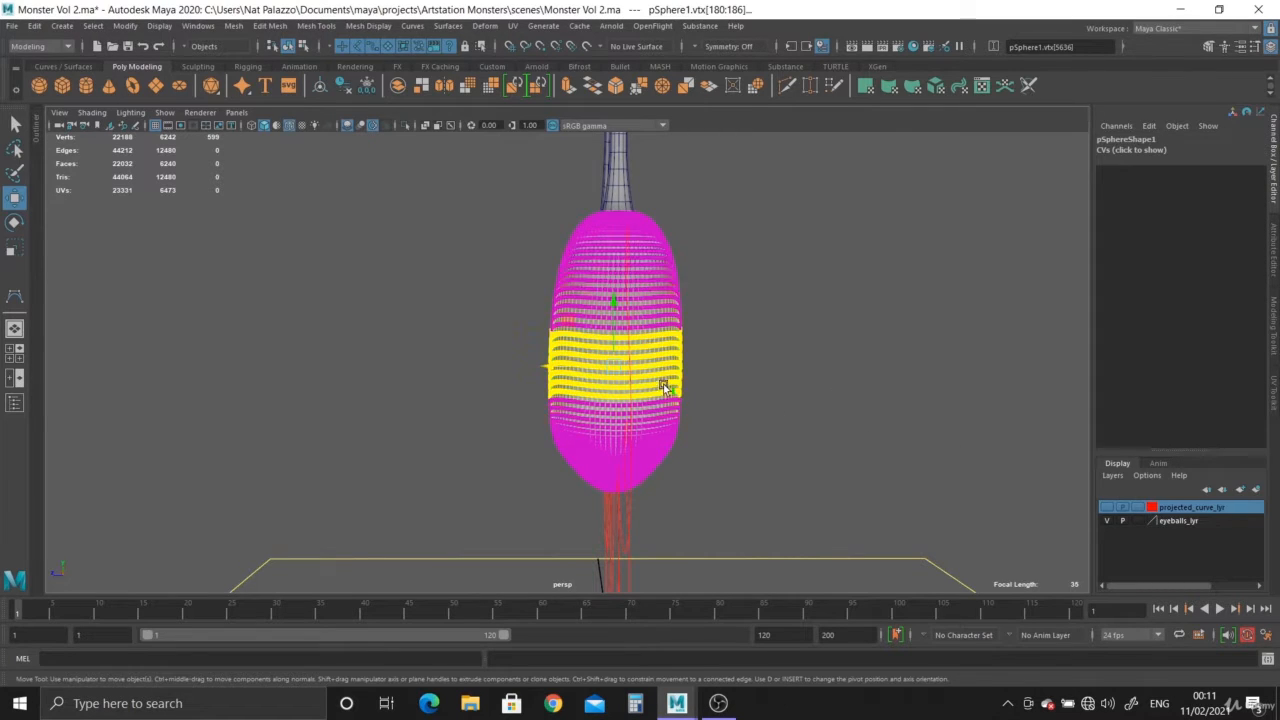
pyautogui.press('b')
pyautogui.moveTo(609, 369); pyautogui.dragTo(905, 448)
pyautogui.press('b')
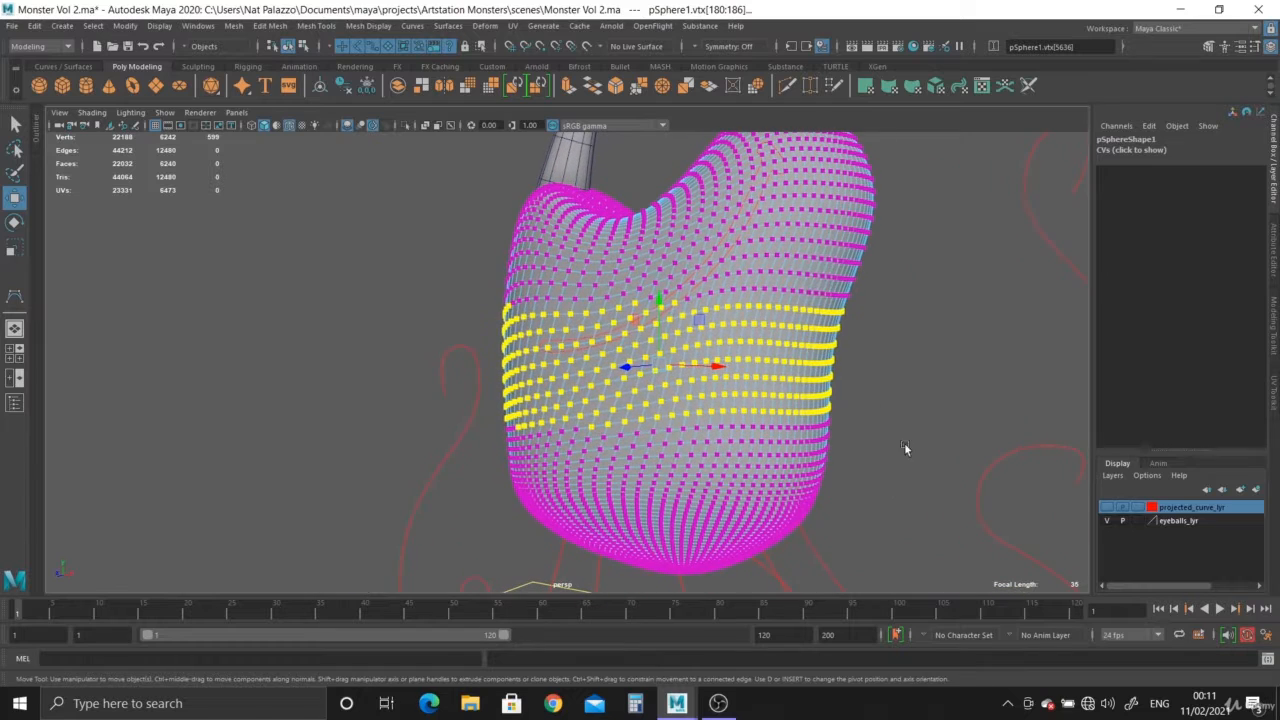
pyautogui.moveTo(834, 268); pyautogui.dragTo(844, 280)
pyautogui.press('b')
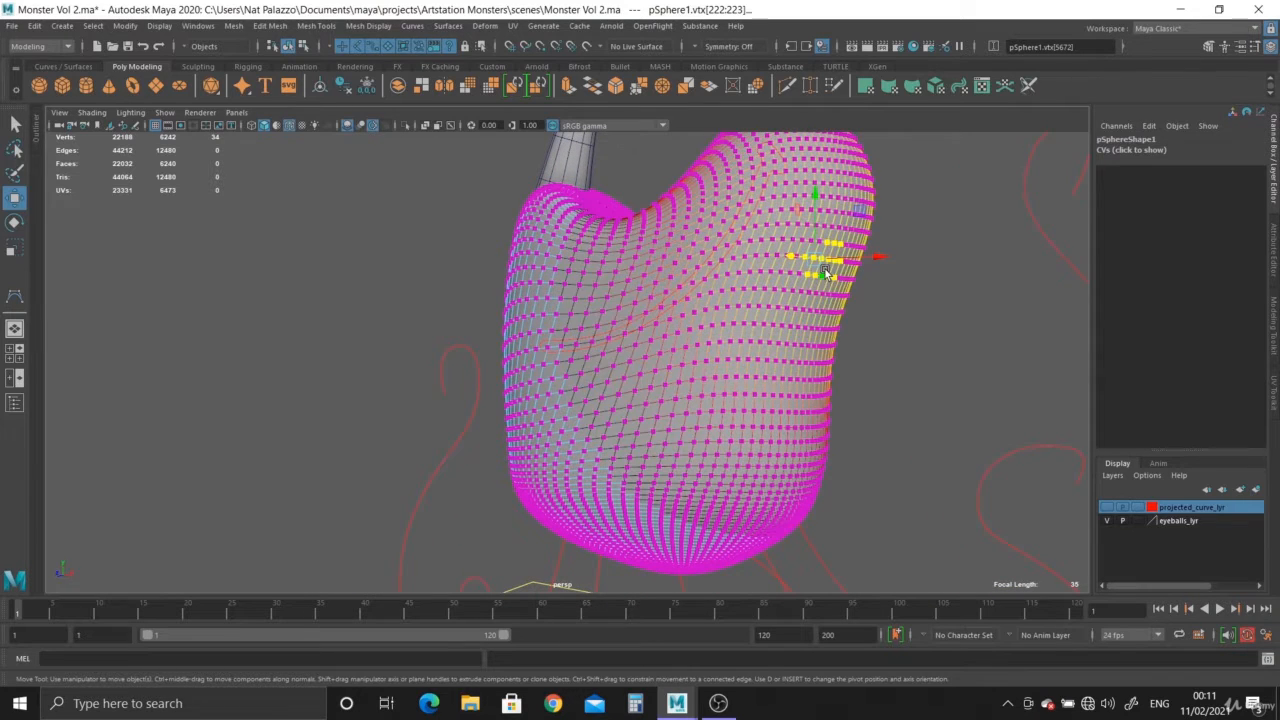
# Step: Try to shift the body's middle vertex band along Z in the side view, and undo the attempt
pyautogui.scroll(-3, 831, 390)
pyautogui.keyDown('alt'); pyautogui.moveTo(680, 320); pyautogui.dragTo(780, 391); pyautogui.keyUp('alt')
pyautogui.moveTo(571, 362); pyautogui.dragTo(548, 379, button='middle')
pyautogui.keyDown('alt'); pyautogui.moveTo(547, 379); pyautogui.dragTo(806, 440); pyautogui.keyUp('alt')
pyautogui.press('space')
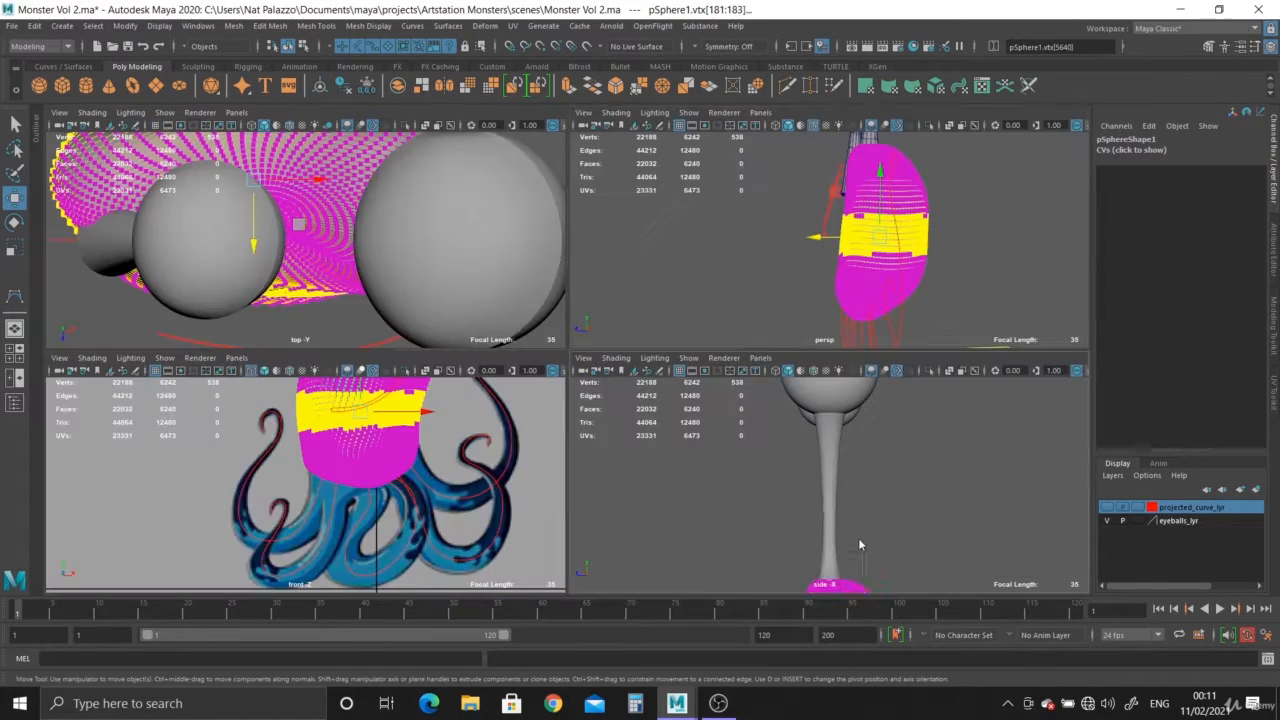
pyautogui.press('space')
pyautogui.keyDown('alt'); pyautogui.moveTo(858, 538); pyautogui.dragTo(324, 319, button='right'); pyautogui.keyUp('alt')
pyautogui.keyDown('alt'); pyautogui.moveTo(507, 580); pyautogui.dragTo(507, 385, button='middle'); pyautogui.keyUp('alt')
pyautogui.moveTo(528, 406)
pyautogui.mouseDown()
pyautogui.moveTo(452, 397)
pyautogui.moveTo(518, 405)
pyautogui.mouseUp()
pyautogui.hotkey('ctrl', 'z')
pyautogui.hotkey('ctrl', 'z')
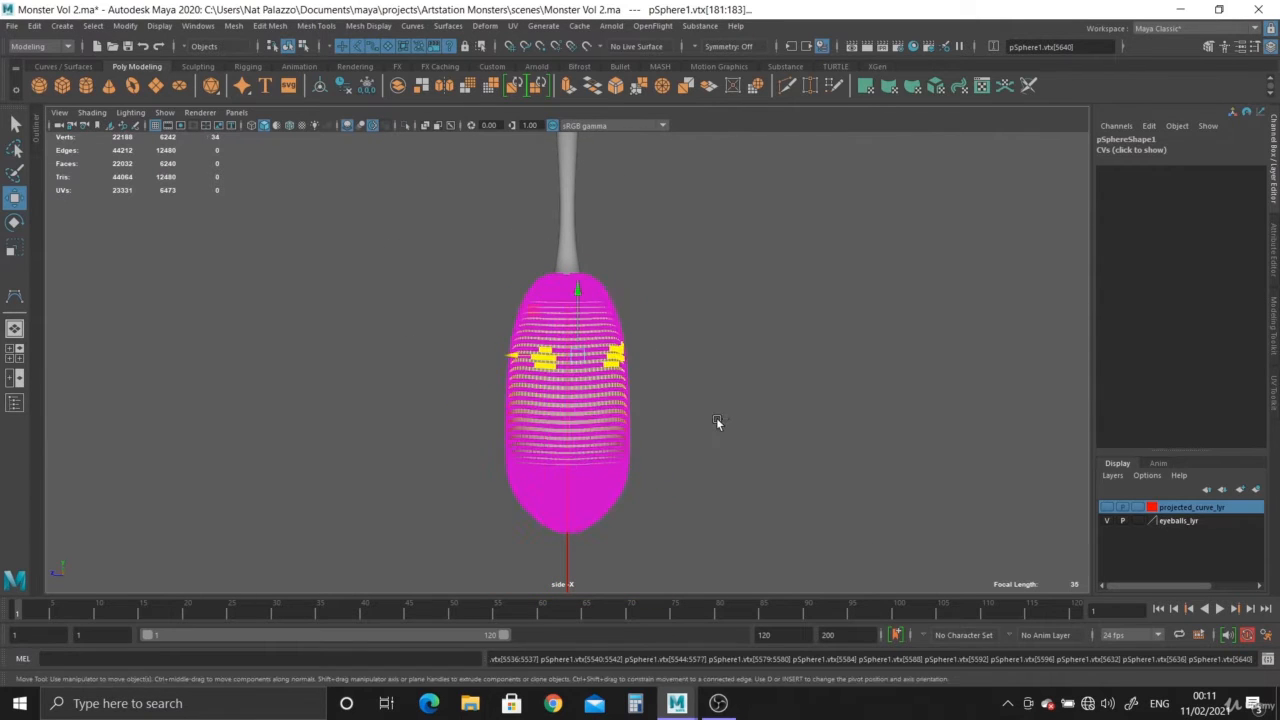
# Step: Leave the body's vertex editing and select the outer tentacle curve (curve2) in perspective
pyautogui.press('space')
pyautogui.press('space')
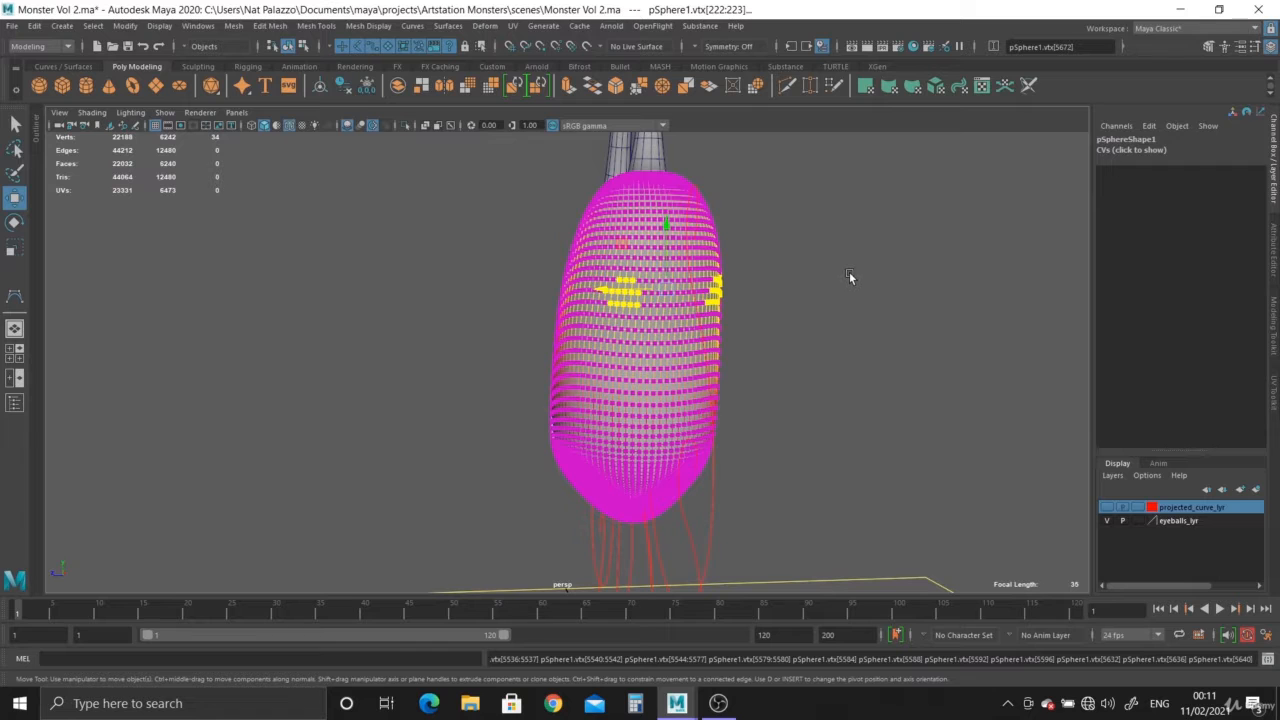
pyautogui.click(846, 359)
pyautogui.keyDown('alt'); pyautogui.moveTo(846, 359); pyautogui.dragTo(610, 400, button='right'); pyautogui.keyUp('alt')
pyautogui.keyDown('alt'); pyautogui.moveTo(660, 373); pyautogui.dragTo(509, 400); pyautogui.keyUp('alt')
pyautogui.moveTo(509, 400)
pyautogui.keyDown('alt'); pyautogui.mouseDown(button='right')
pyautogui.moveTo(590, 322)
pyautogui.moveTo(505, 385)
pyautogui.mouseUp(button='right'); pyautogui.keyUp('alt')
pyautogui.keyDown('alt'); pyautogui.moveTo(495, 392); pyautogui.dragTo(497, 485); pyautogui.keyUp('alt')
pyautogui.click(328, 341)
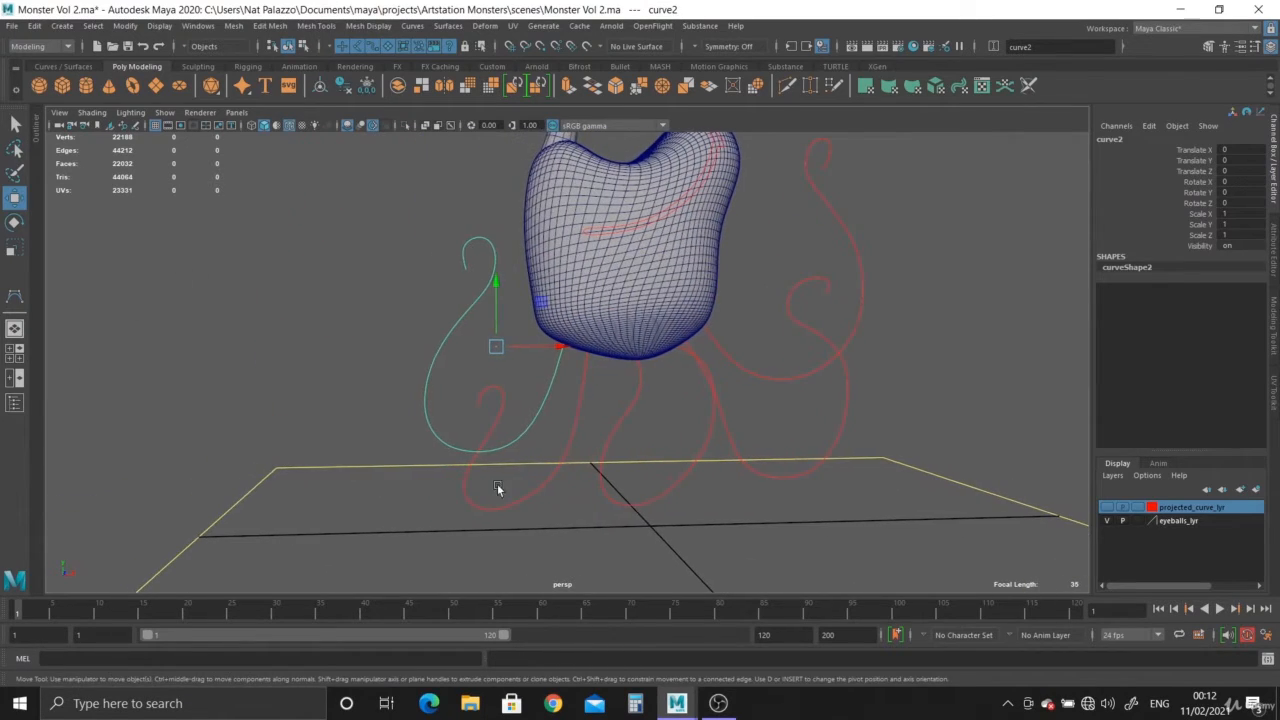
# Step: Switch the selected tentacle curve to control vertex editing in the front view
pyautogui.press('space')
pyautogui.press('space')
pyautogui.scroll(6, 417, 531)
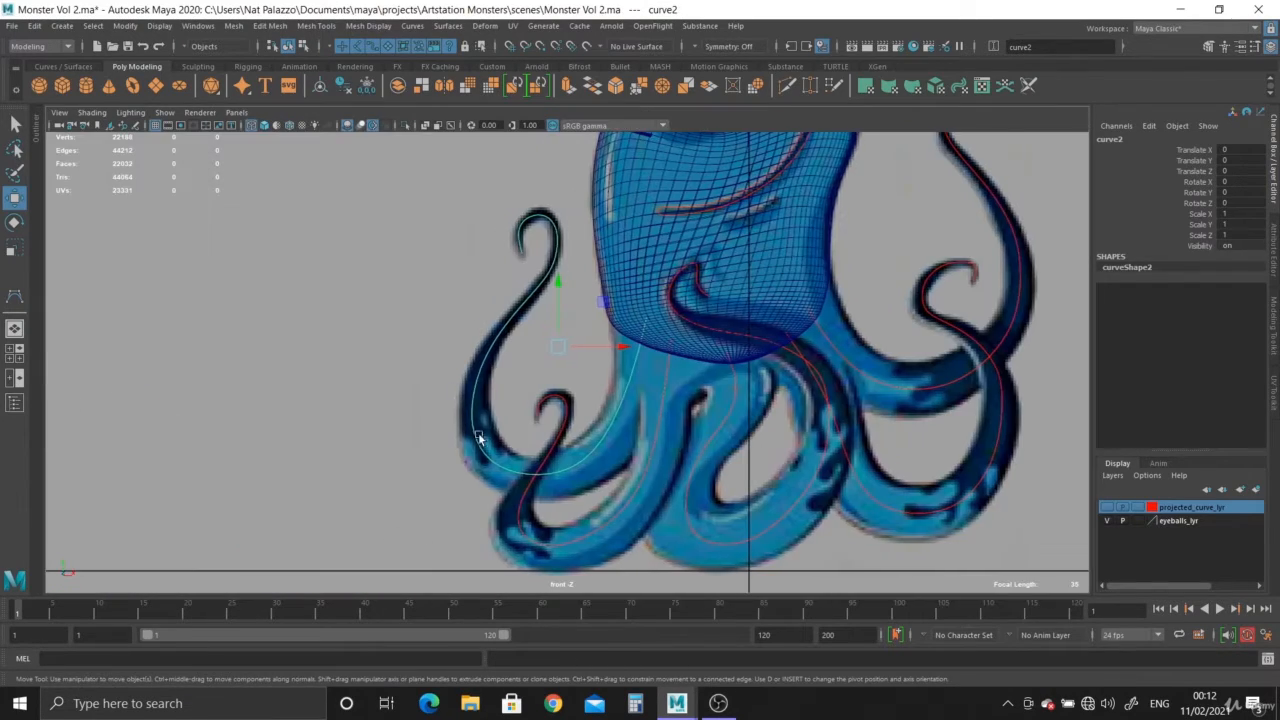
pyautogui.keyDown('alt'); pyautogui.moveTo(567, 515); pyautogui.dragTo(568, 573, button='middle'); pyautogui.keyUp('alt')
pyautogui.moveTo(597, 409)
pyautogui.keyDown('alt'); pyautogui.mouseDown(button='middle')
pyautogui.moveTo(596, 463)
pyautogui.moveTo(598, 395)
pyautogui.mouseUp(button='middle'); pyautogui.keyUp('alt')
pyautogui.moveTo(598, 430); pyautogui.dragTo(521, 402, button='right')
pyautogui.keyDown('alt'); pyautogui.moveTo(558, 452); pyautogui.dragTo(558, 391, button='middle'); pyautogui.keyUp('alt')
pyautogui.scroll(2, 558, 390)
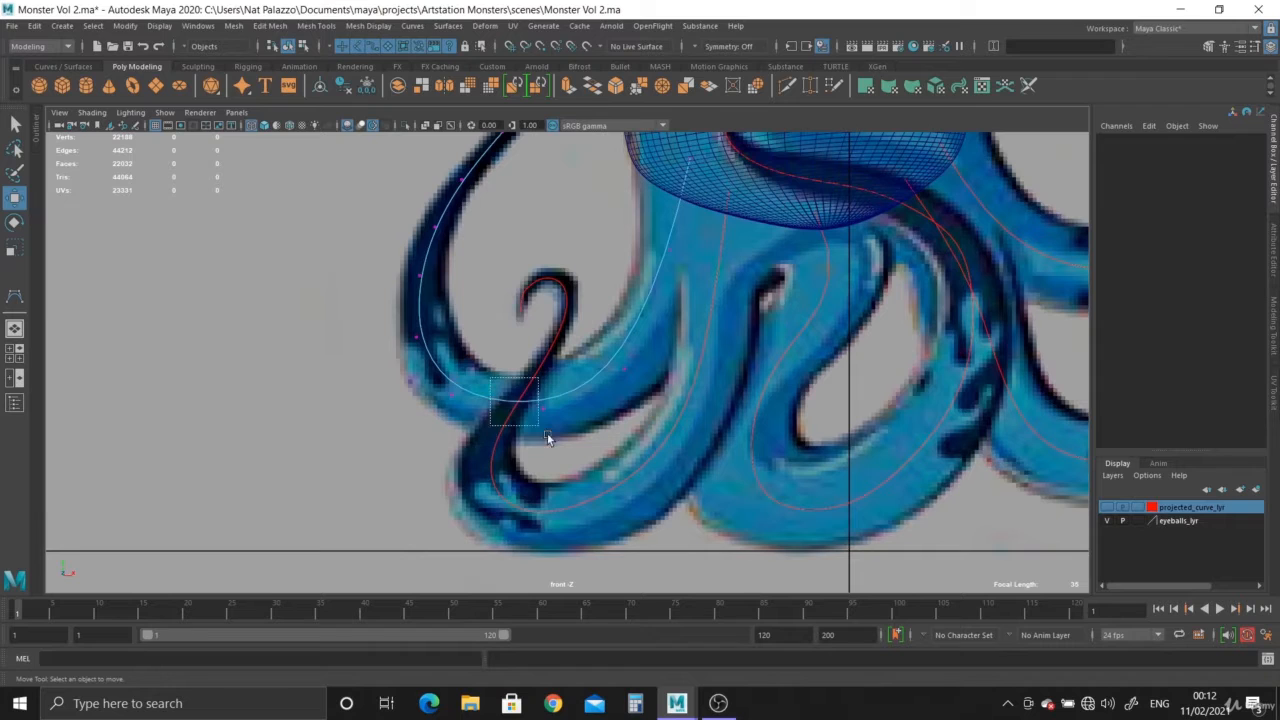
# Step: Pull the control vertex at the curve's lowest bend downward with soft selection
pyautogui.moveTo(548, 438); pyautogui.dragTo(550, 440)
pyautogui.keyDown('alt'); pyautogui.moveTo(566, 466); pyautogui.dragTo(560, 411, button='middle'); pyautogui.keyUp('alt')
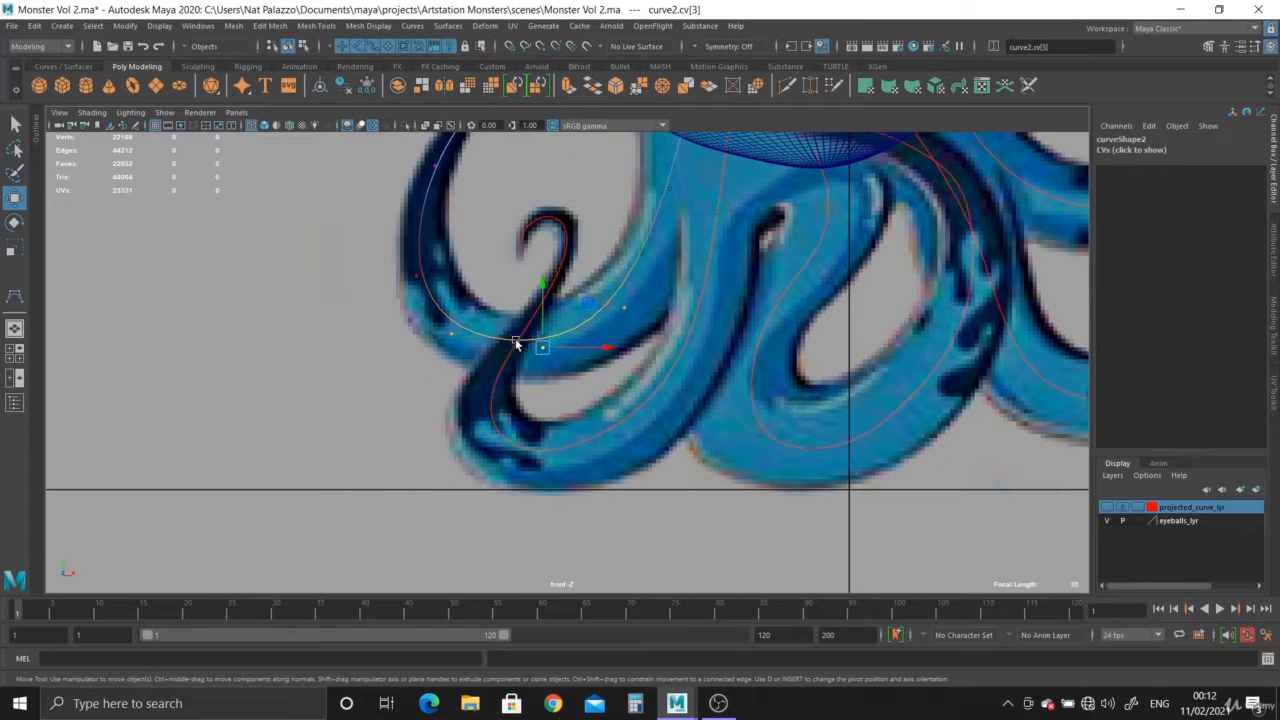
pyautogui.keyDown('alt'); pyautogui.moveTo(565, 392); pyautogui.dragTo(566, 458, button='middle'); pyautogui.keyUp('alt')
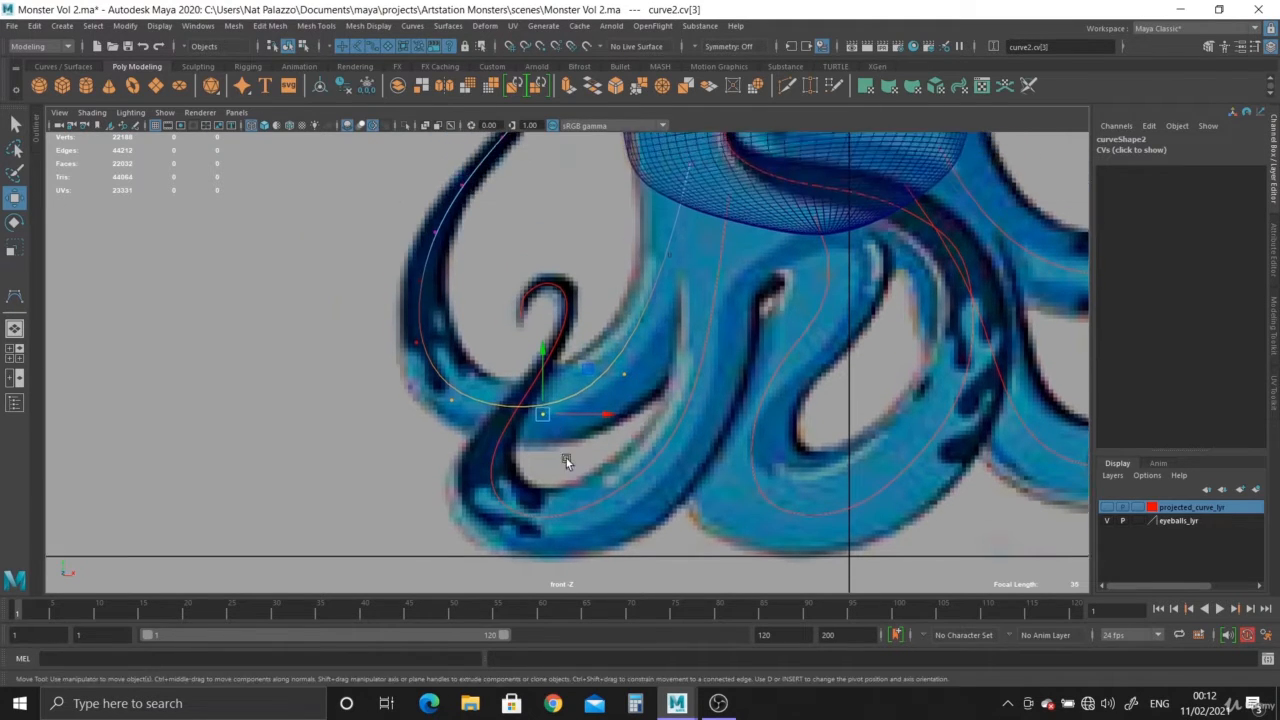
pyautogui.scroll(-1, 562, 444)
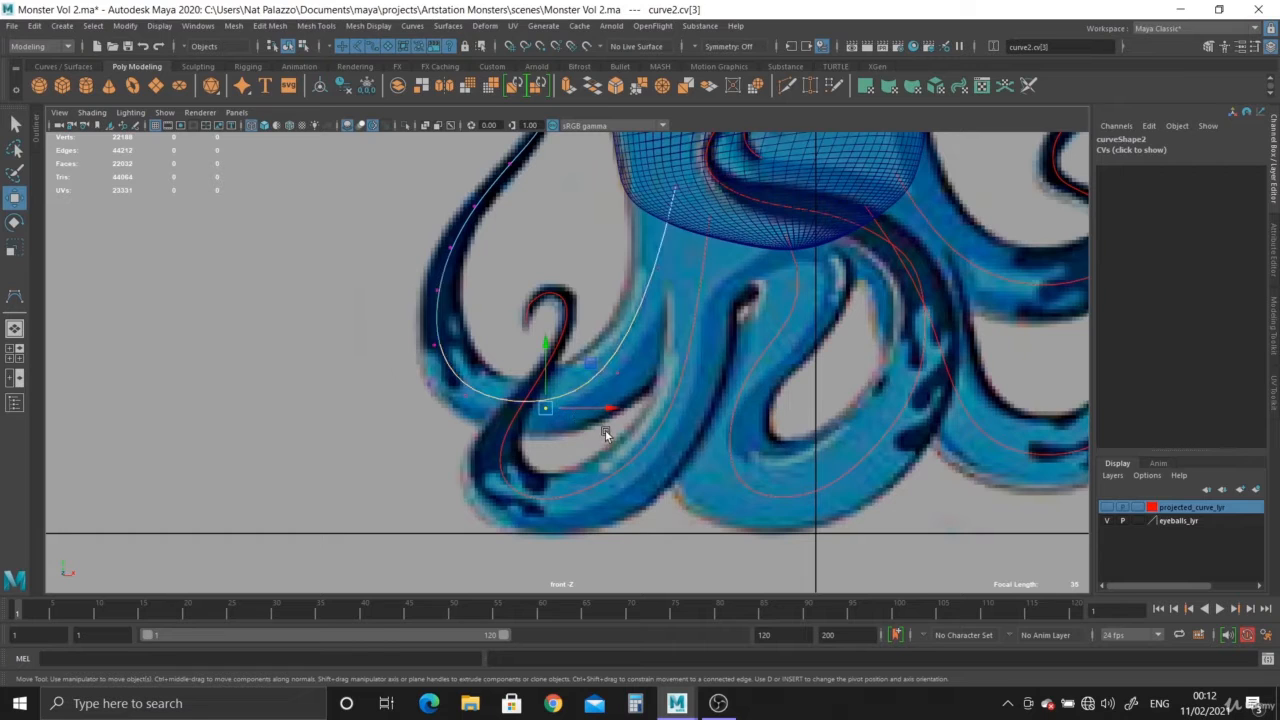
pyautogui.press('b')
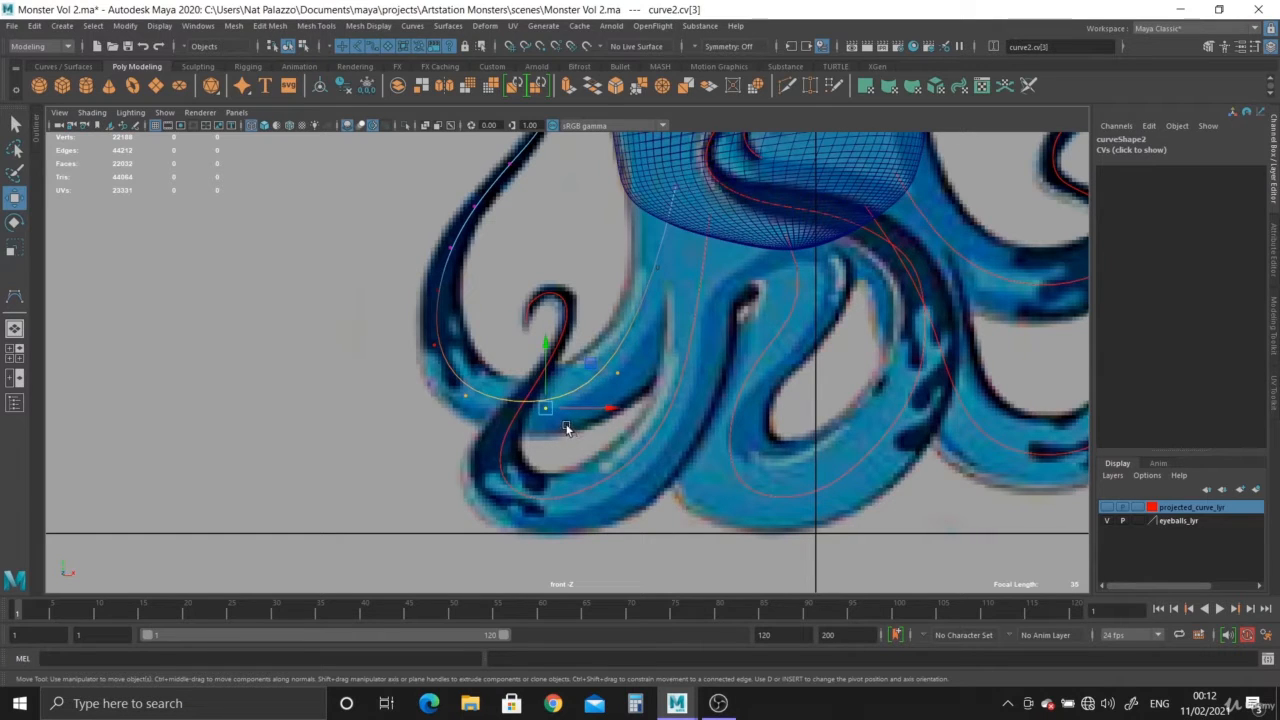
pyautogui.moveTo(541, 343); pyautogui.dragTo(537, 475)
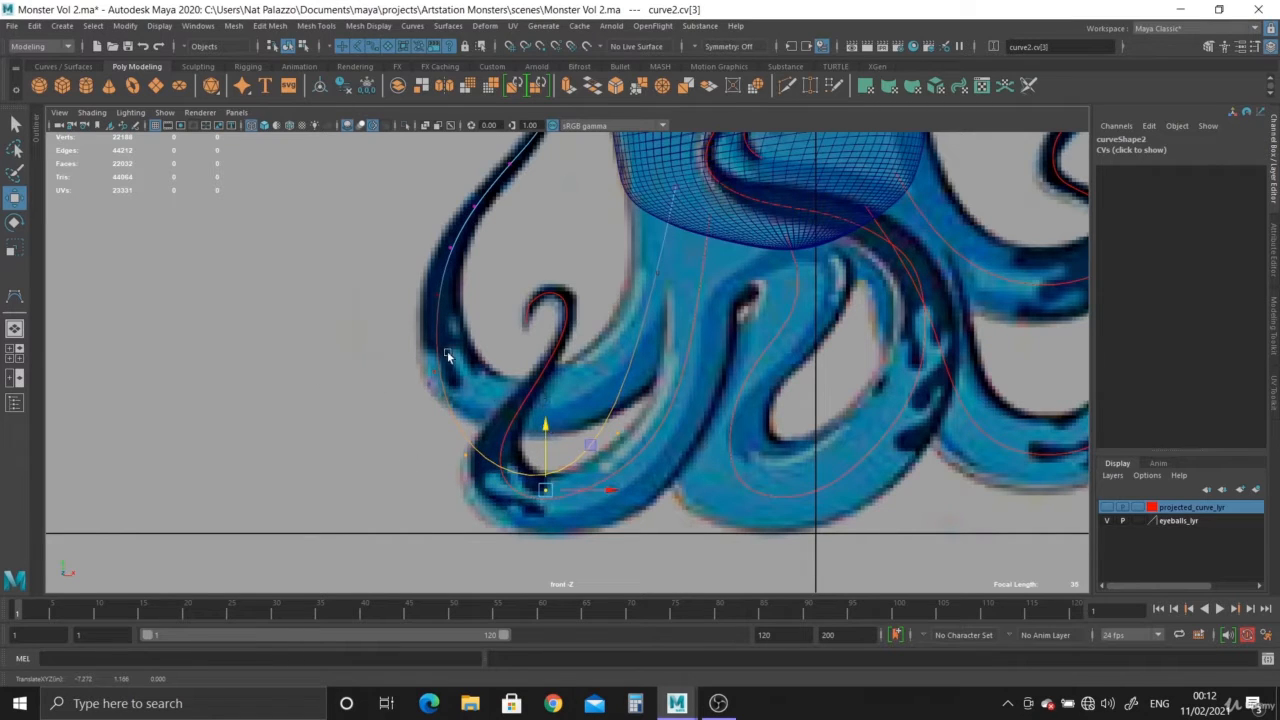
# Step: Pull the control vertex at curve2's outer bend outward and nudge the one on its inner stretch to follow the reference tentacle
pyautogui.moveTo(402, 346); pyautogui.dragTo(472, 372)
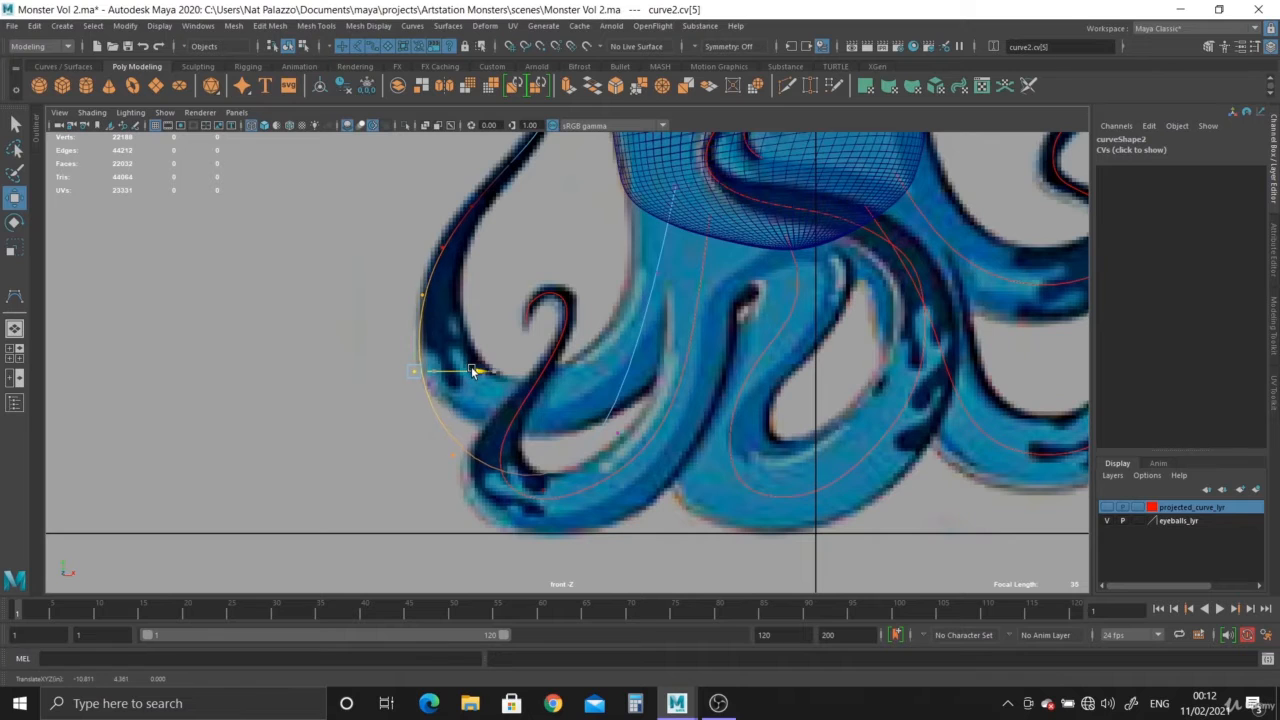
pyautogui.keyDown('alt'); pyautogui.moveTo(531, 398); pyautogui.dragTo(564, 431, button='middle'); pyautogui.keyUp('alt')
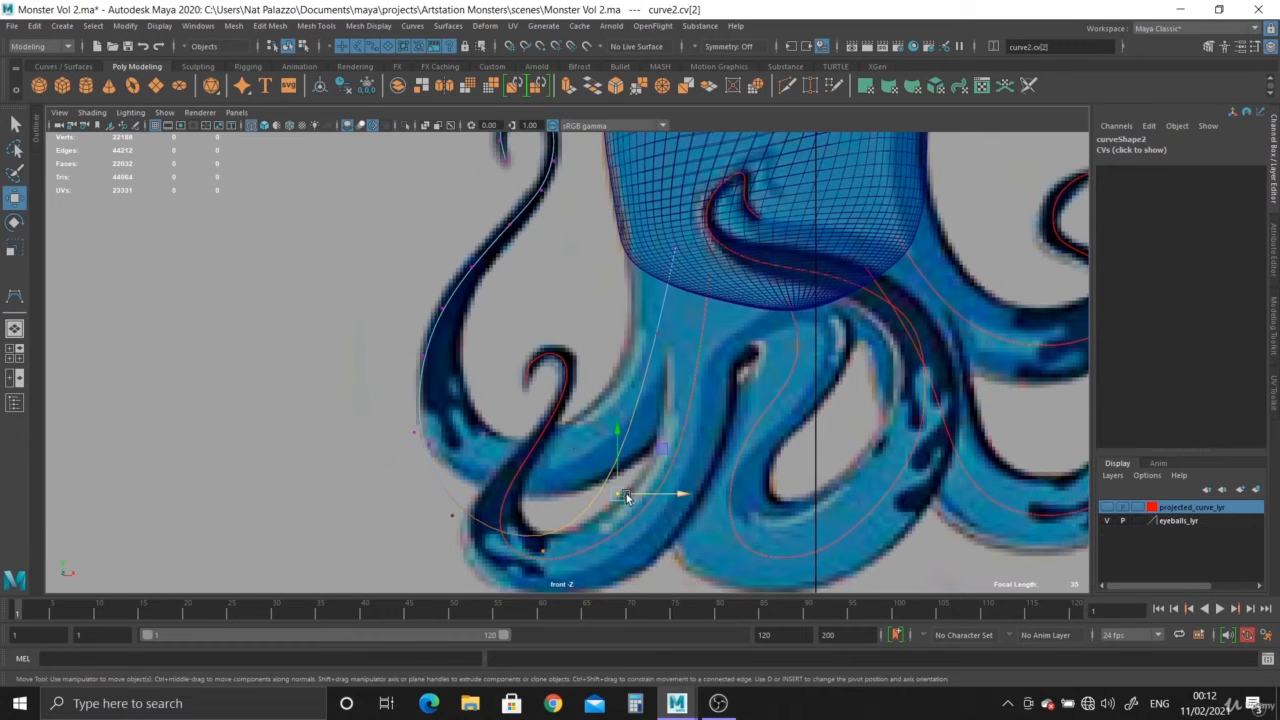
pyautogui.moveTo(626, 497); pyautogui.dragTo(632, 490)
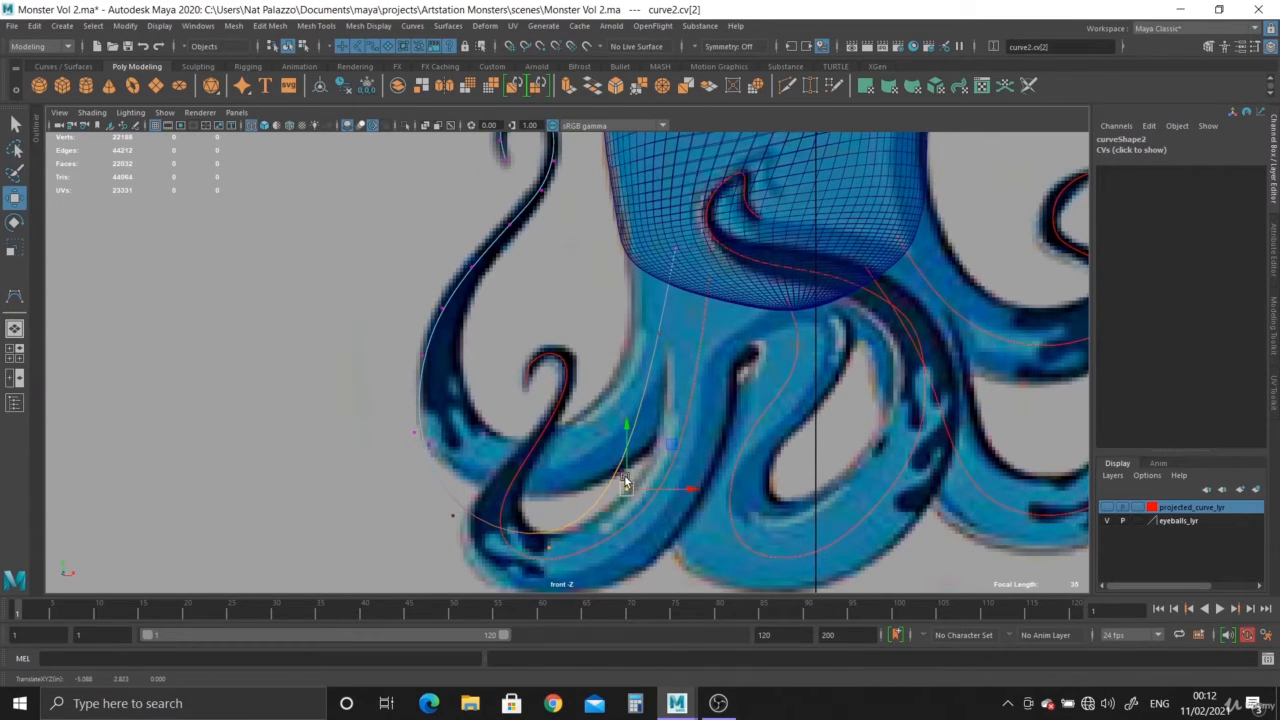
# Step: Check the curve in perspective, and lower the control vertices at its lowest bend and outer bend in the front view
pyautogui.keyDown('alt'); pyautogui.moveTo(626, 480); pyautogui.dragTo(531, 395, button='right'); pyautogui.keyUp('alt')
pyautogui.press('space')
pyautogui.press('space')
pyautogui.keyDown('alt'); pyautogui.moveTo(622, 367); pyautogui.dragTo(604, 447); pyautogui.keyUp('alt')
pyautogui.keyDown('alt'); pyautogui.moveTo(604, 447); pyautogui.dragTo(602, 375, button='middle'); pyautogui.keyUp('alt')
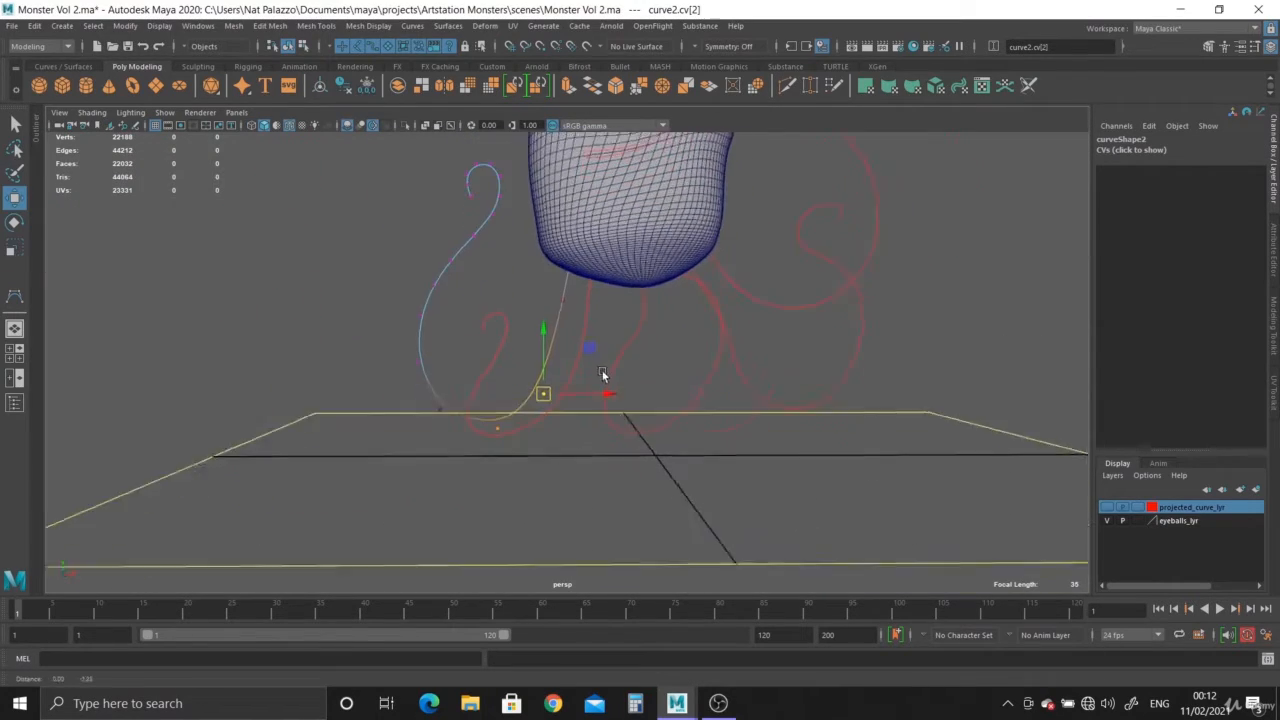
pyautogui.keyDown('alt'); pyautogui.moveTo(602, 375); pyautogui.dragTo(563, 437, button='right'); pyautogui.keyUp('alt')
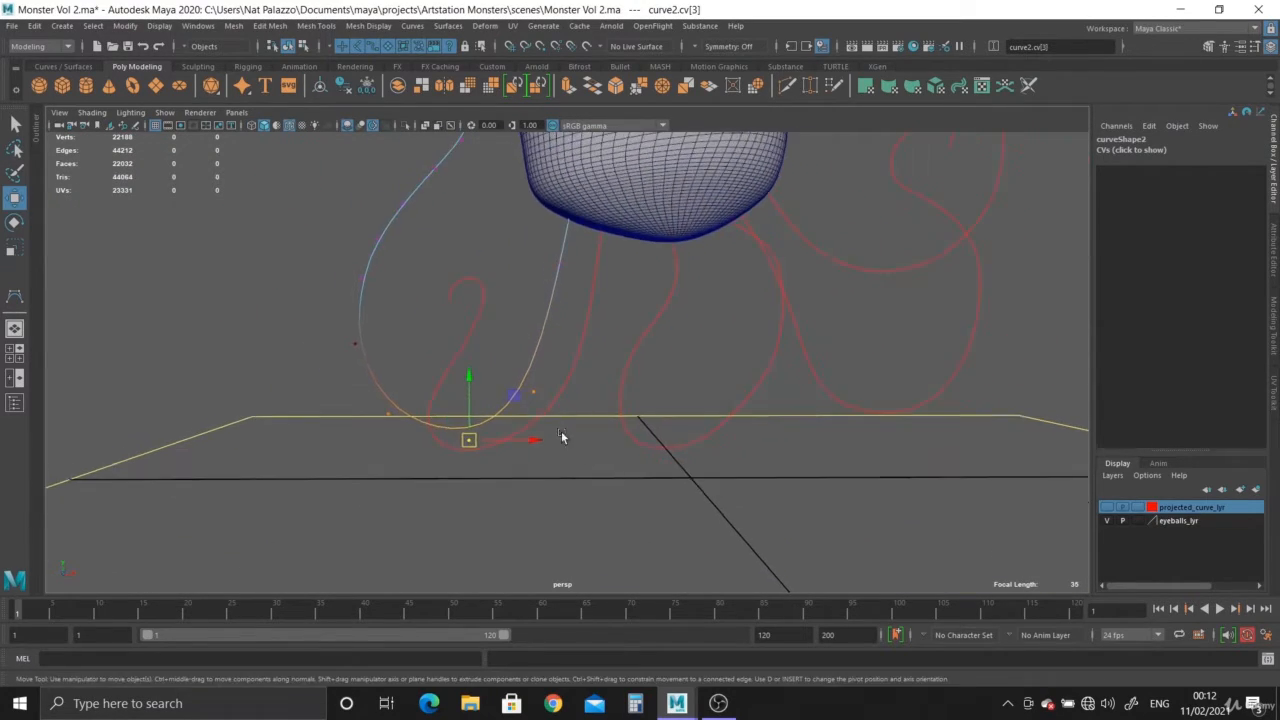
pyautogui.press('space')
pyautogui.press('space')
pyautogui.keyDown('alt'); pyautogui.moveTo(394, 514); pyautogui.dragTo(341, 410, button='right'); pyautogui.keyUp('alt')
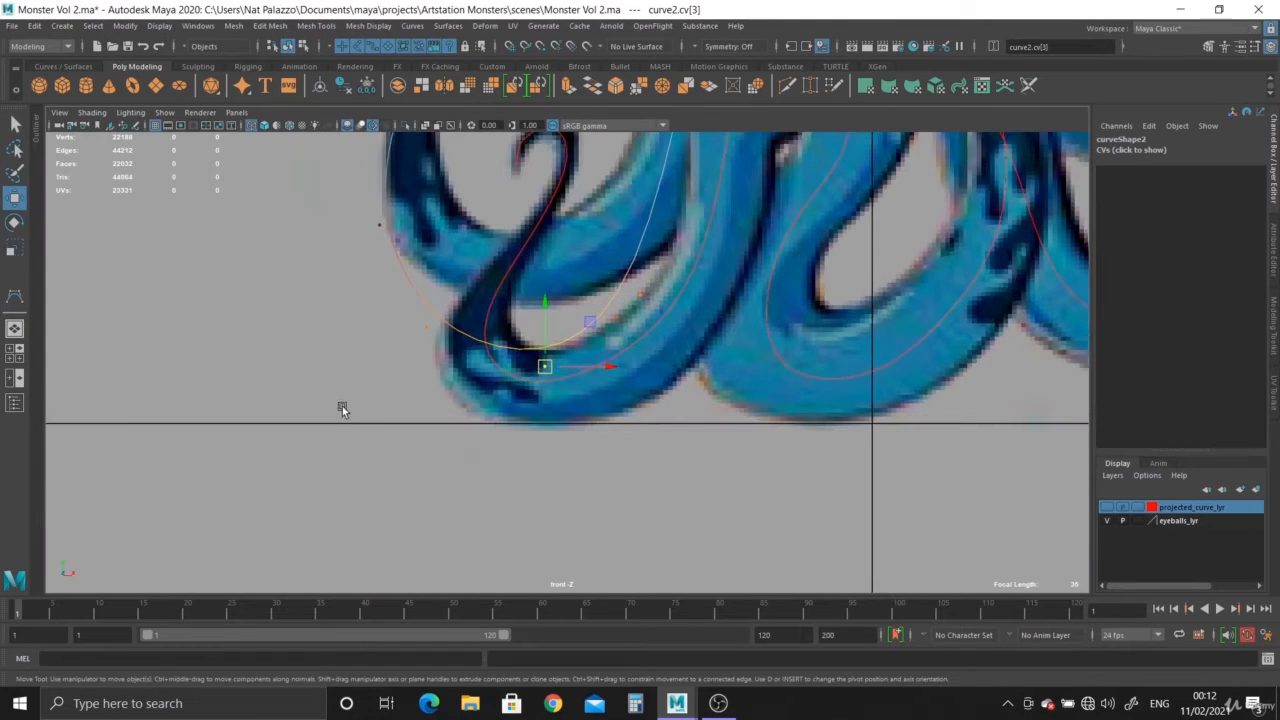
pyautogui.moveTo(541, 305); pyautogui.dragTo(545, 325)
pyautogui.moveTo(366, 208)
pyautogui.mouseDown()
pyautogui.moveTo(407, 261)
pyautogui.moveTo(378, 222)
pyautogui.mouseUp()
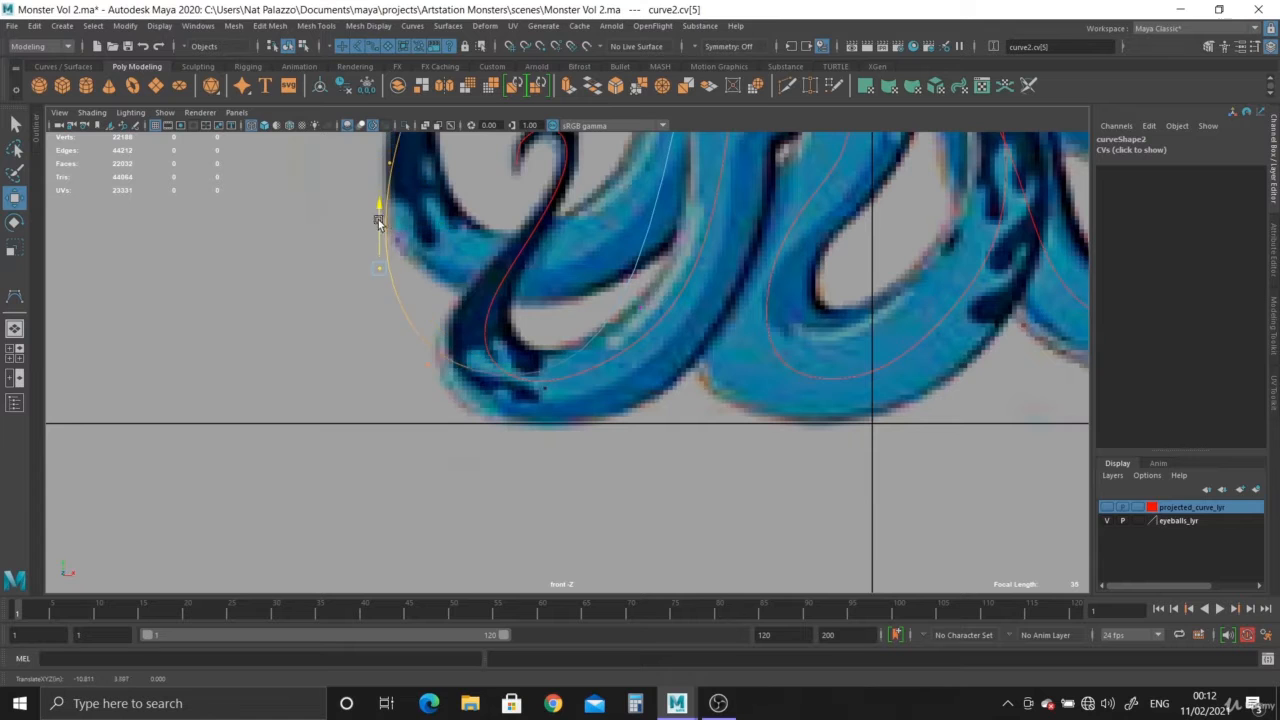
# Step: Lower the control vertex on the curve's inner stretch and shift it along X to round out the bottom bend
pyautogui.keyDown('alt'); pyautogui.moveTo(436, 308); pyautogui.dragTo(408, 291, button='right'); pyautogui.keyUp('alt')
pyautogui.keyDown('alt'); pyautogui.moveTo(408, 291); pyautogui.dragTo(389, 368, button='middle'); pyautogui.keyUp('alt')
pyautogui.keyDown('alt'); pyautogui.moveTo(389, 368); pyautogui.dragTo(317, 322, button='right'); pyautogui.keyUp('alt')
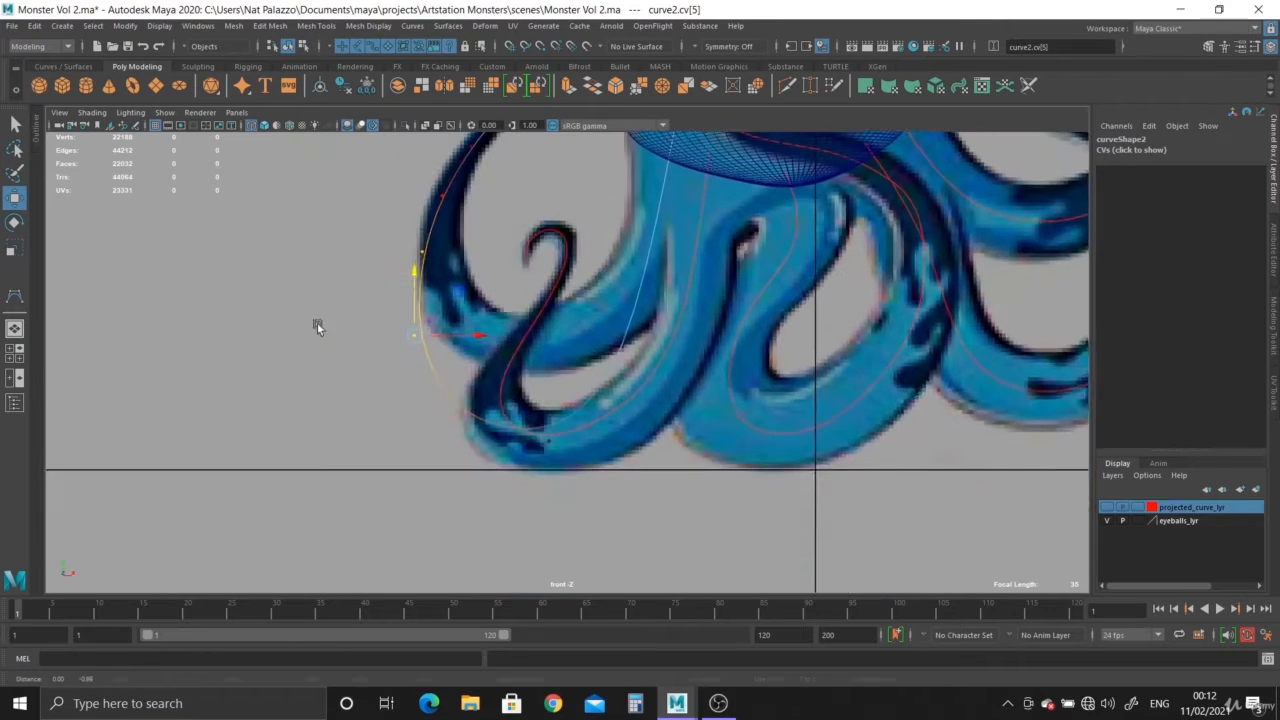
pyautogui.keyDown('alt'); pyautogui.moveTo(400, 390); pyautogui.dragTo(547, 464, button='right'); pyautogui.keyUp('alt')
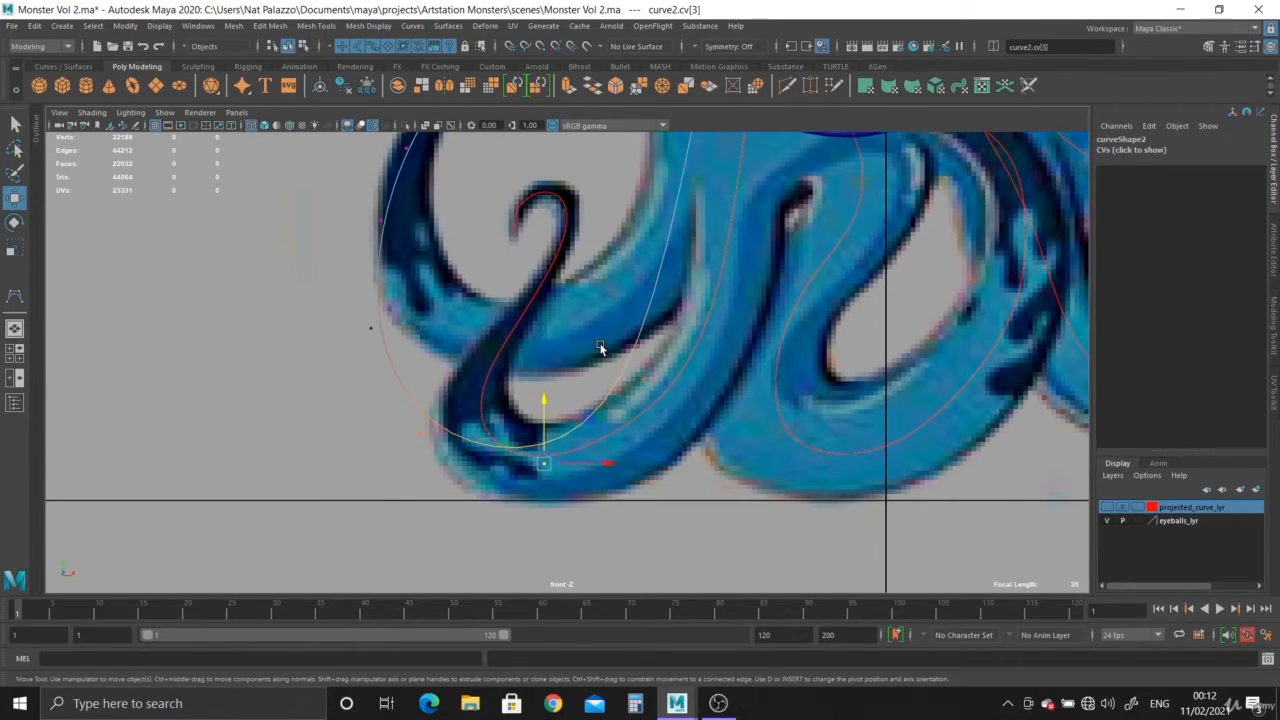
pyautogui.moveTo(651, 363); pyautogui.dragTo(681, 375)
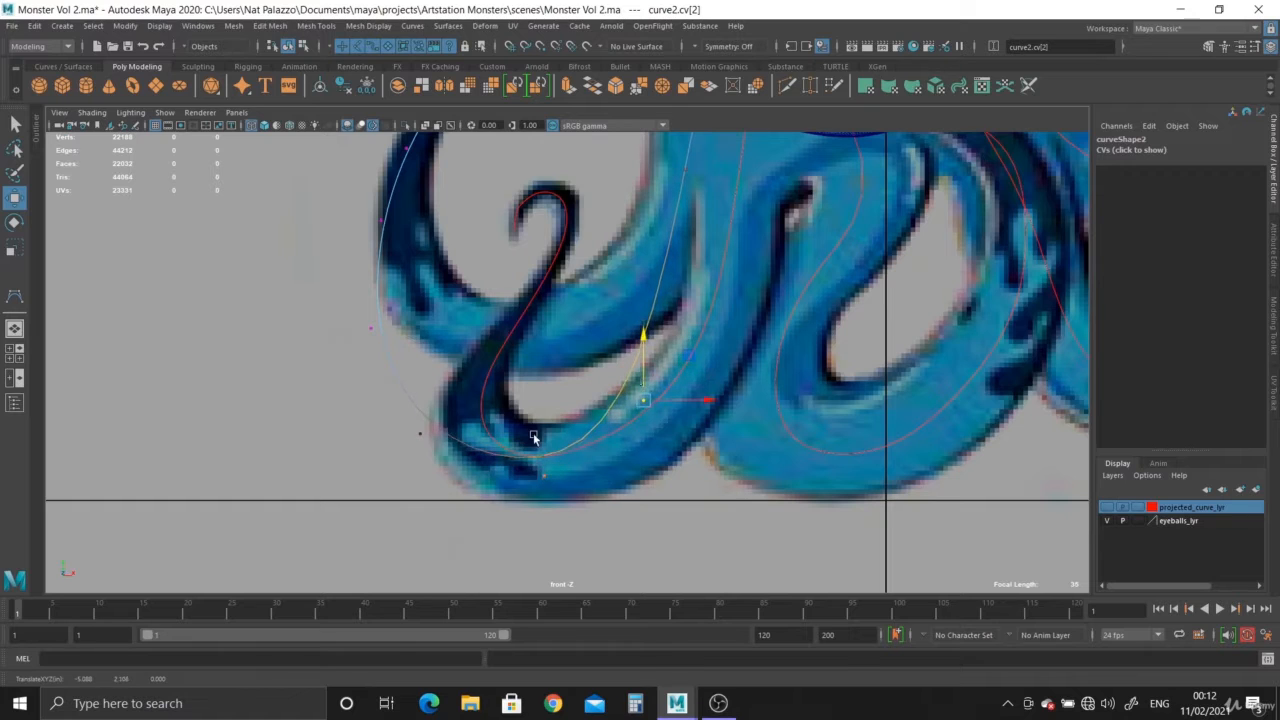
pyautogui.moveTo(533, 438); pyautogui.dragTo(542, 396)
pyautogui.moveTo(585, 359); pyautogui.dragTo(705, 392)
pyautogui.keyDown('alt'); pyautogui.moveTo(736, 444); pyautogui.dragTo(738, 588, button='middle'); pyautogui.keyUp('alt')
pyautogui.keyDown('alt'); pyautogui.moveTo(738, 588); pyautogui.dragTo(425, 346, button='right'); pyautogui.keyUp('alt')
pyautogui.keyDown('alt'); pyautogui.moveTo(425, 346); pyautogui.dragTo(436, 394, button='middle'); pyautogui.keyUp('alt')
pyautogui.keyDown('alt'); pyautogui.moveTo(436, 394); pyautogui.dragTo(477, 429, button='right'); pyautogui.keyUp('alt')
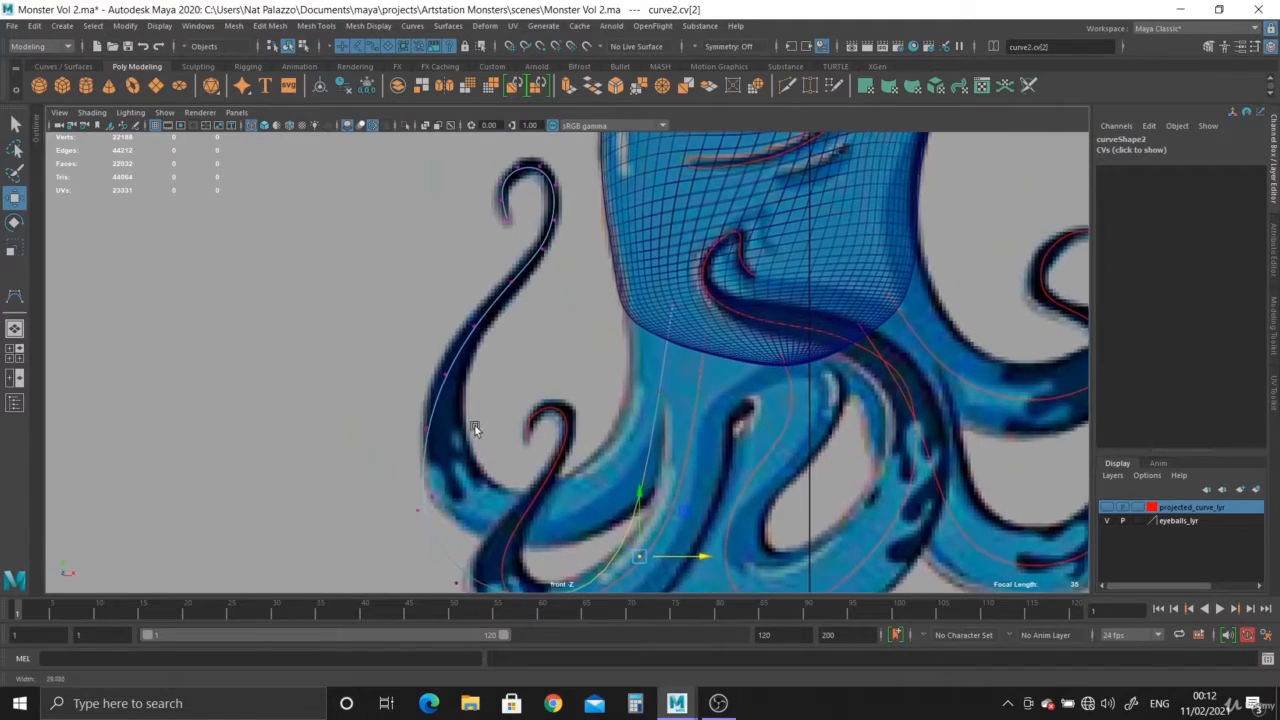
# Step: Return the reshaped tentacle curve to object mode in the perspective view and select the whole curve
pyautogui.press('space')
pyautogui.press('space')
pyautogui.keyDown('alt'); pyautogui.moveTo(828, 372); pyautogui.dragTo(514, 435); pyautogui.keyUp('alt')
pyautogui.keyDown('alt'); pyautogui.moveTo(514, 435); pyautogui.dragTo(553, 474, button='right'); pyautogui.keyUp('alt')
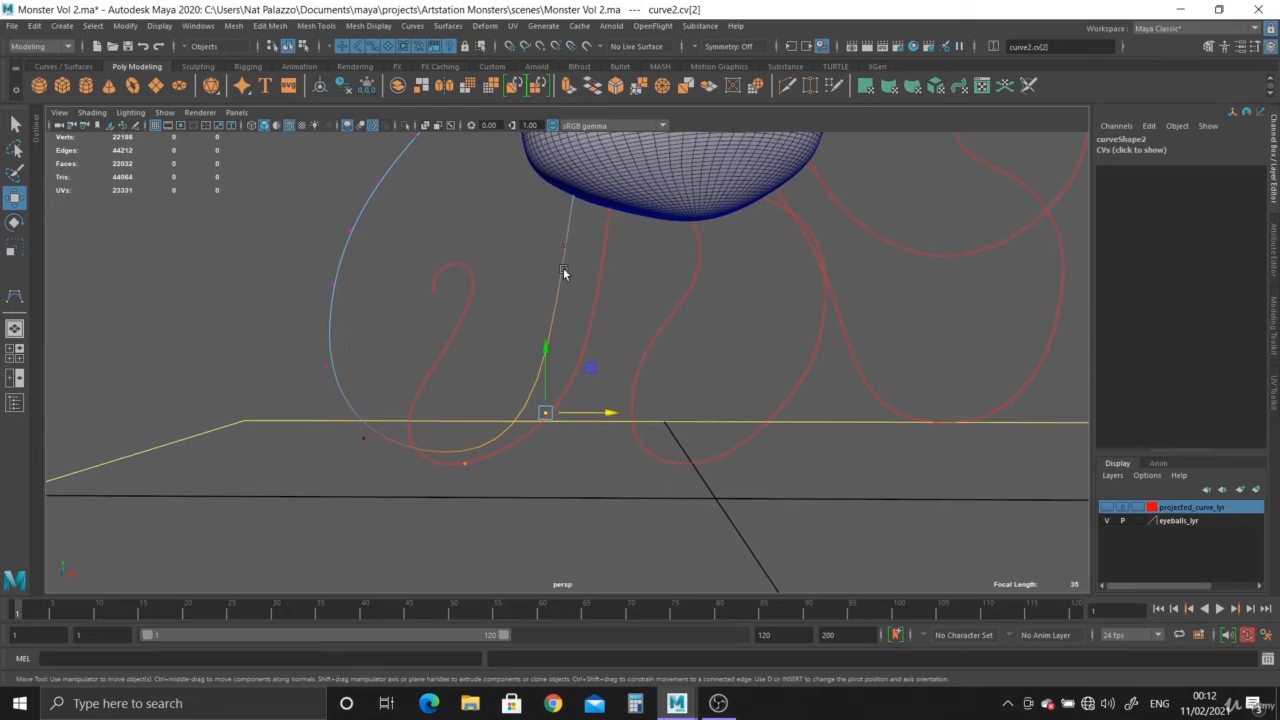
pyautogui.moveTo(559, 277); pyautogui.dragTo(618, 252, button='right')
pyautogui.click(176, 330)
pyautogui.keyDown('alt'); pyautogui.moveTo(482, 482); pyautogui.dragTo(366, 395, button='right'); pyautogui.keyUp('alt')
pyautogui.keyDown('alt'); pyautogui.moveTo(378, 247); pyautogui.dragTo(380, 320, button='middle'); pyautogui.keyUp('alt')
pyautogui.click(409, 351)
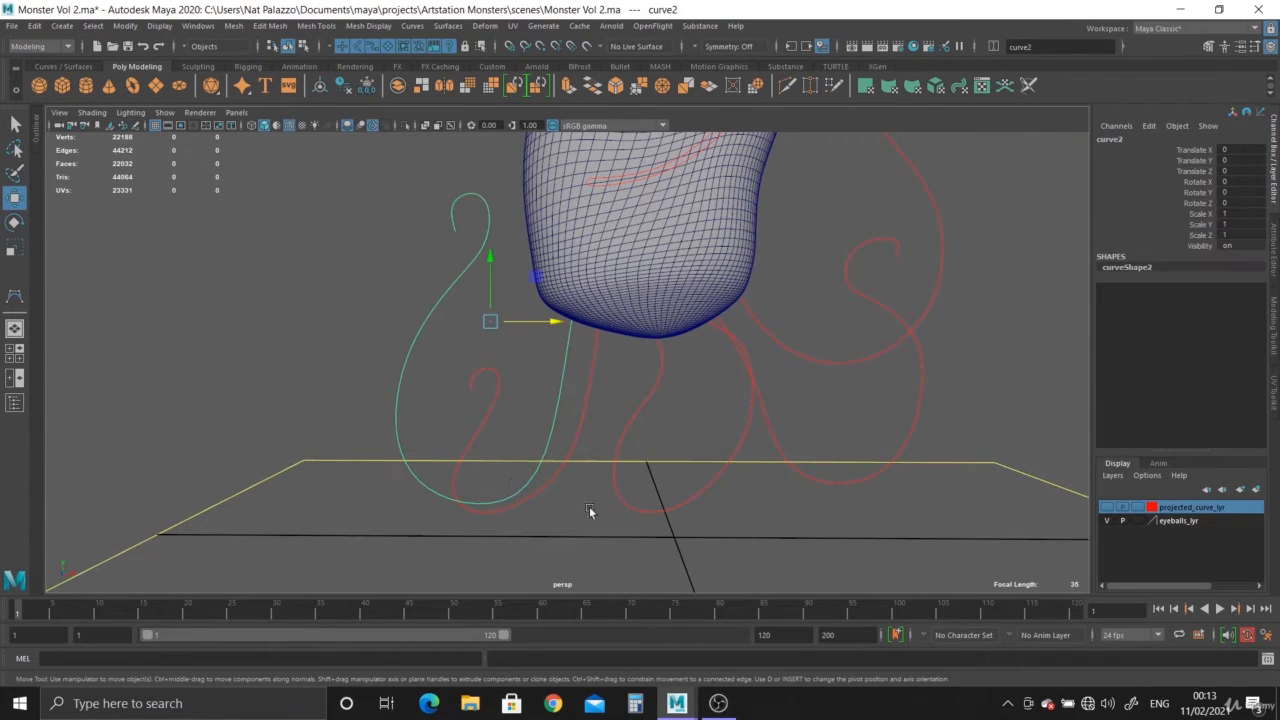
# Step: Delete every tentacle guide curve except curve2
pyautogui.moveTo(576, 417); pyautogui.dragTo(867, 490)
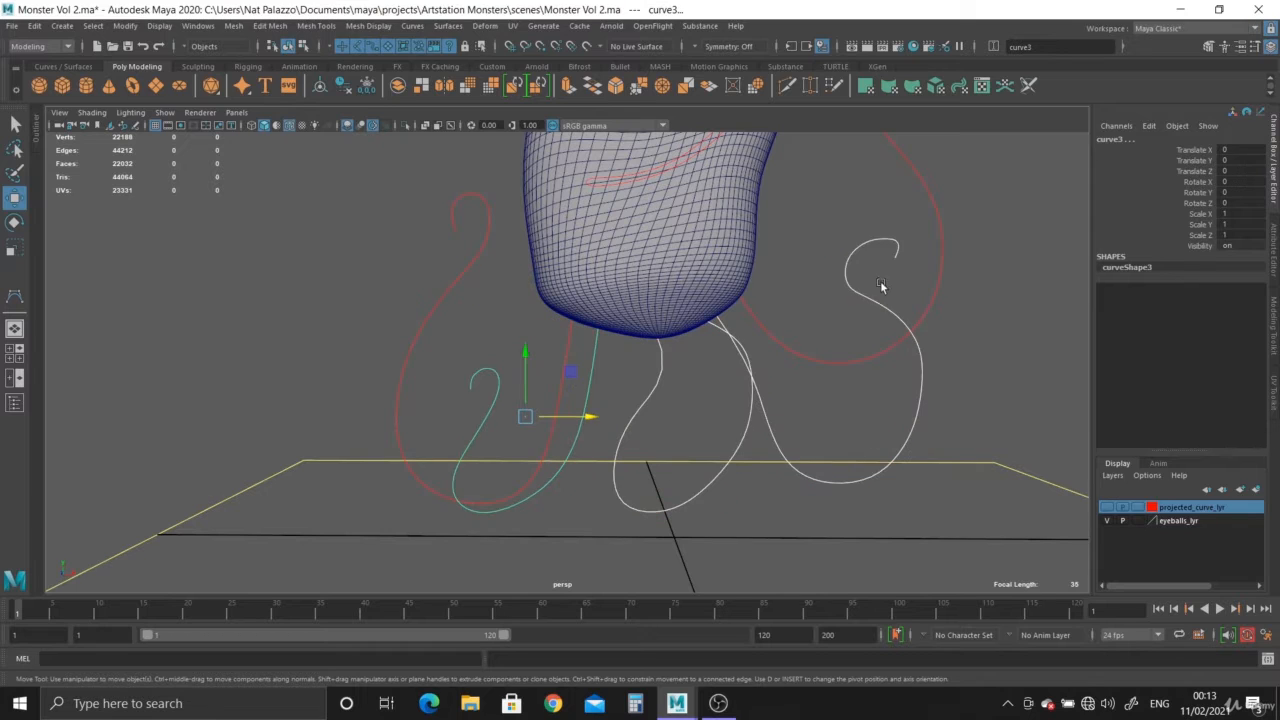
pyautogui.moveTo(978, 334); pyautogui.dragTo(979, 335)
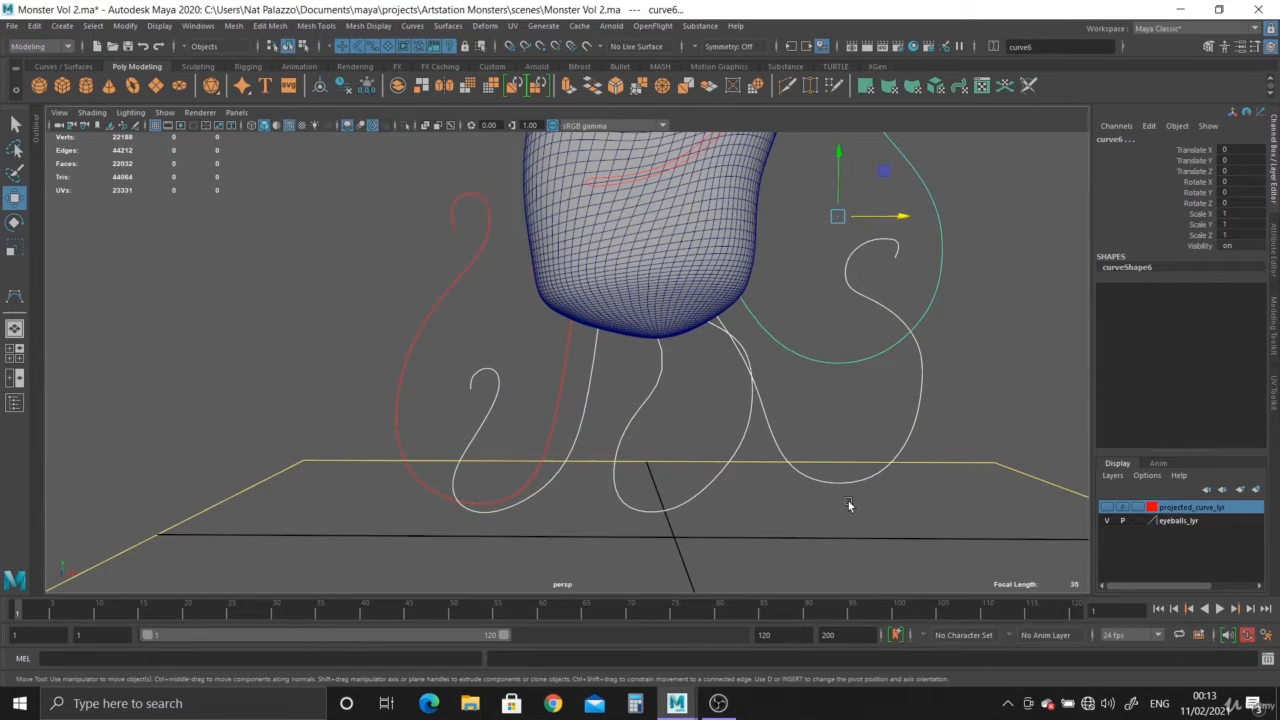
pyautogui.press('Delete')
pyautogui.moveTo(525, 405); pyautogui.dragTo(423, 471)
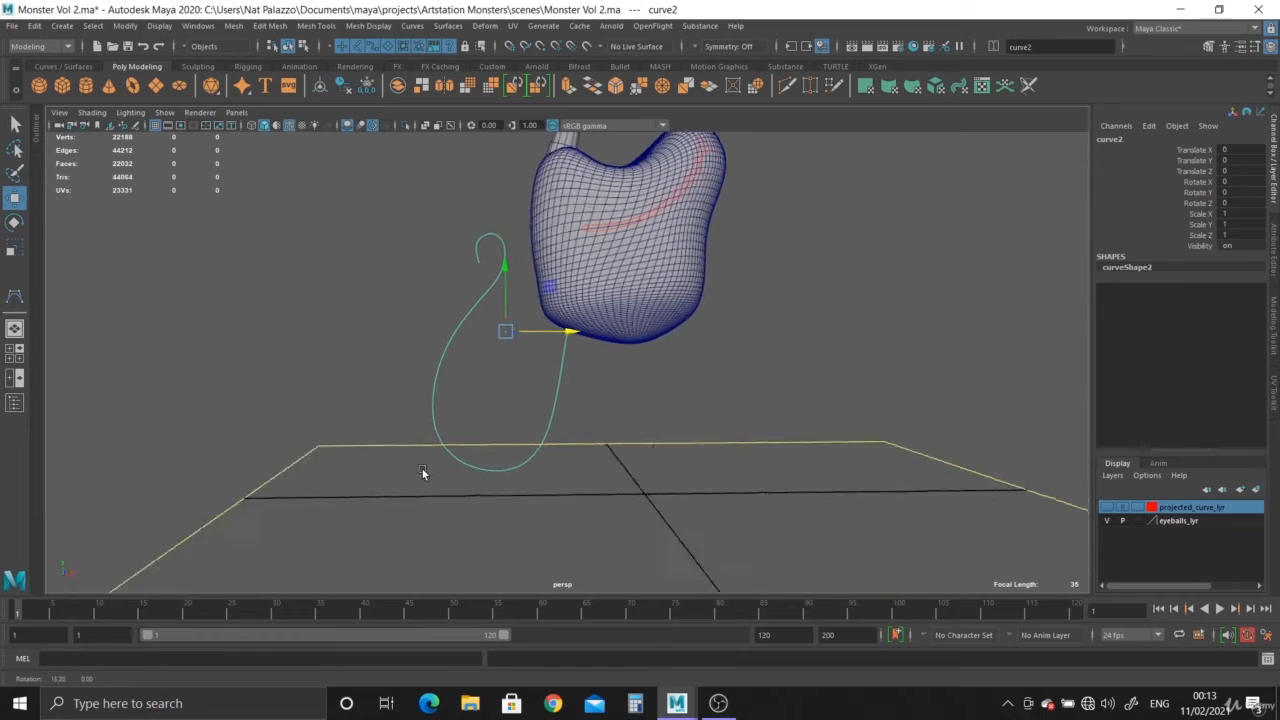
# Step: Create a polygon cylinder at the origin and set its axis subdivisions to 12
pyautogui.keyDown('alt'); pyautogui.moveTo(423, 471); pyautogui.dragTo(466, 490, button='right'); pyautogui.keyUp('alt')
pyautogui.click(87, 86)
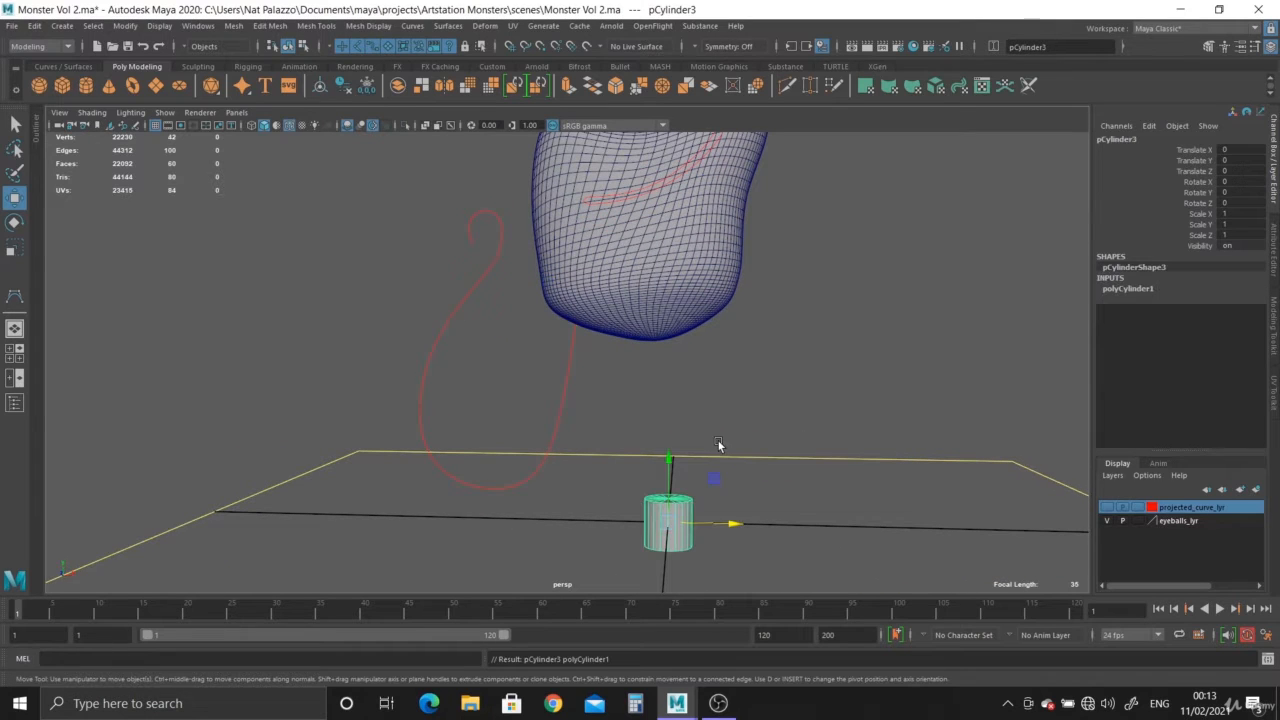
pyautogui.click(1128, 288)
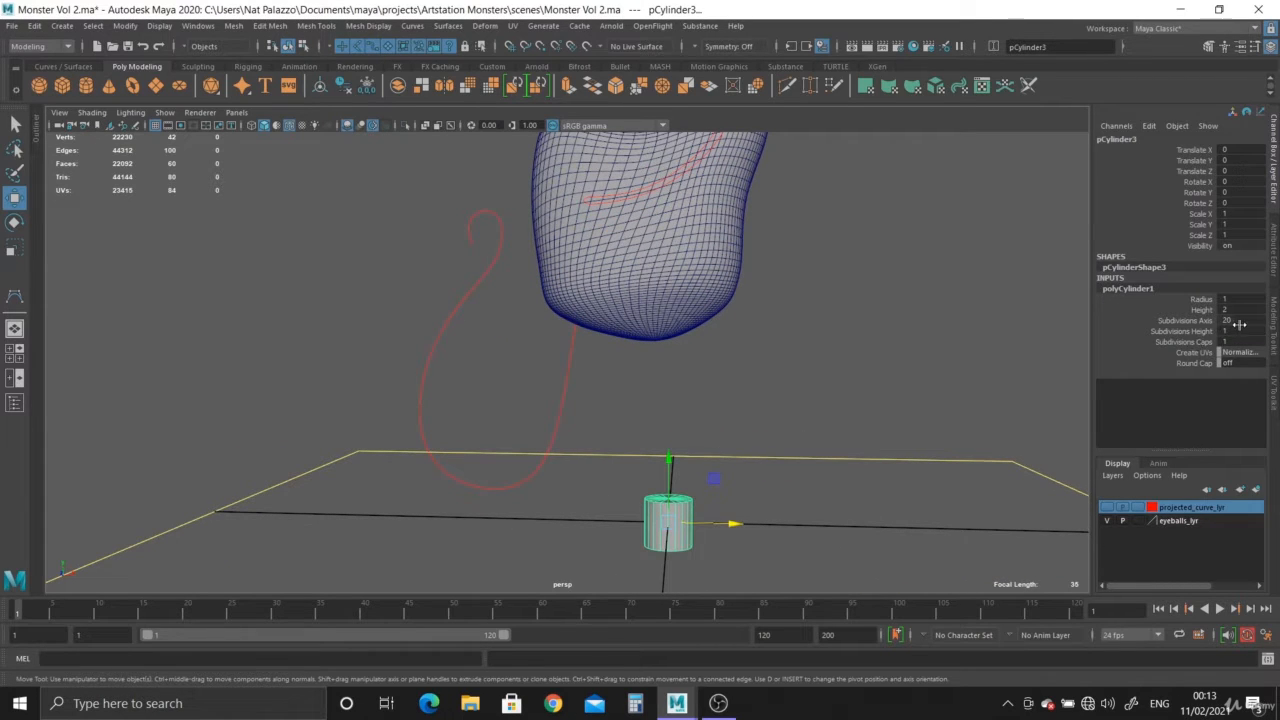
pyautogui.keyDown('alt'); pyautogui.moveTo(765, 445); pyautogui.dragTo(683, 420, button='right'); pyautogui.keyUp('alt')
pyautogui.keyDown('alt'); pyautogui.moveTo(683, 420); pyautogui.dragTo(679, 386); pyautogui.keyUp('alt')
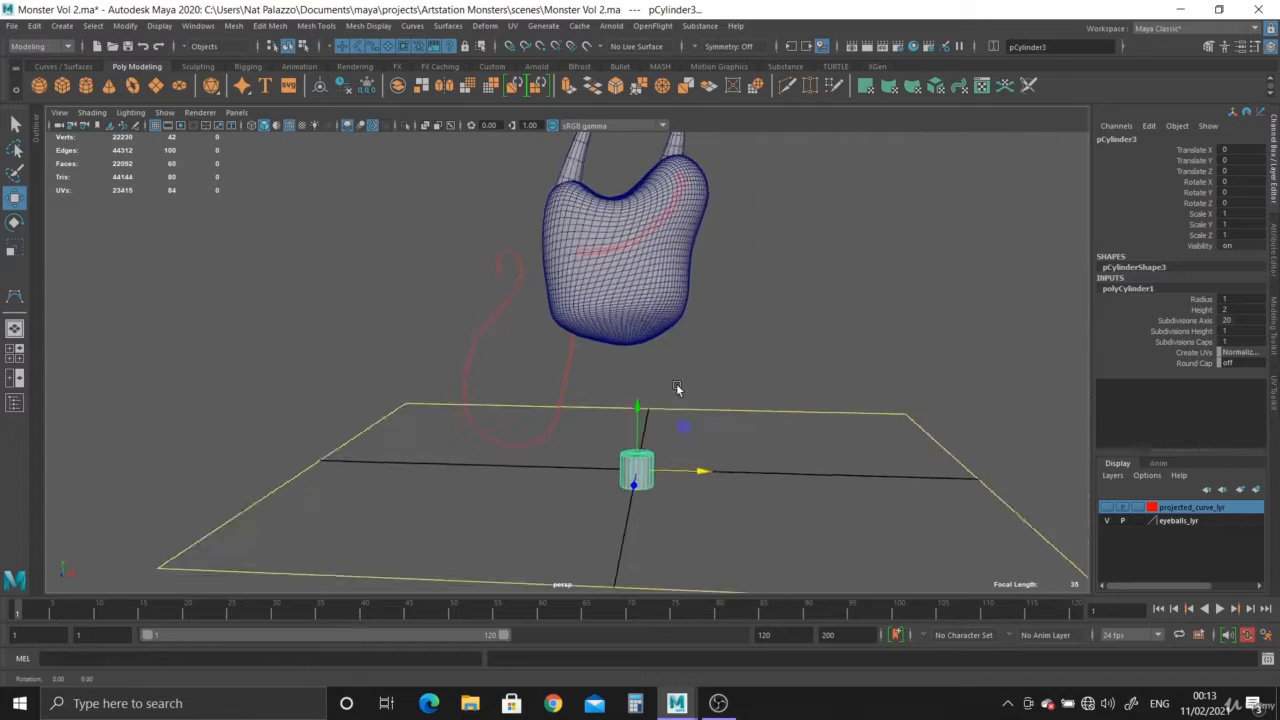
pyautogui.keyDown('alt'); pyautogui.moveTo(679, 386); pyautogui.dragTo(742, 497, button='right'); pyautogui.keyUp('alt')
pyautogui.keyDown('alt'); pyautogui.moveTo(742, 497); pyautogui.dragTo(651, 428); pyautogui.keyUp('alt')
pyautogui.keyDown('alt'); pyautogui.moveTo(651, 428); pyautogui.dragTo(698, 442, button='right'); pyautogui.keyUp('alt')
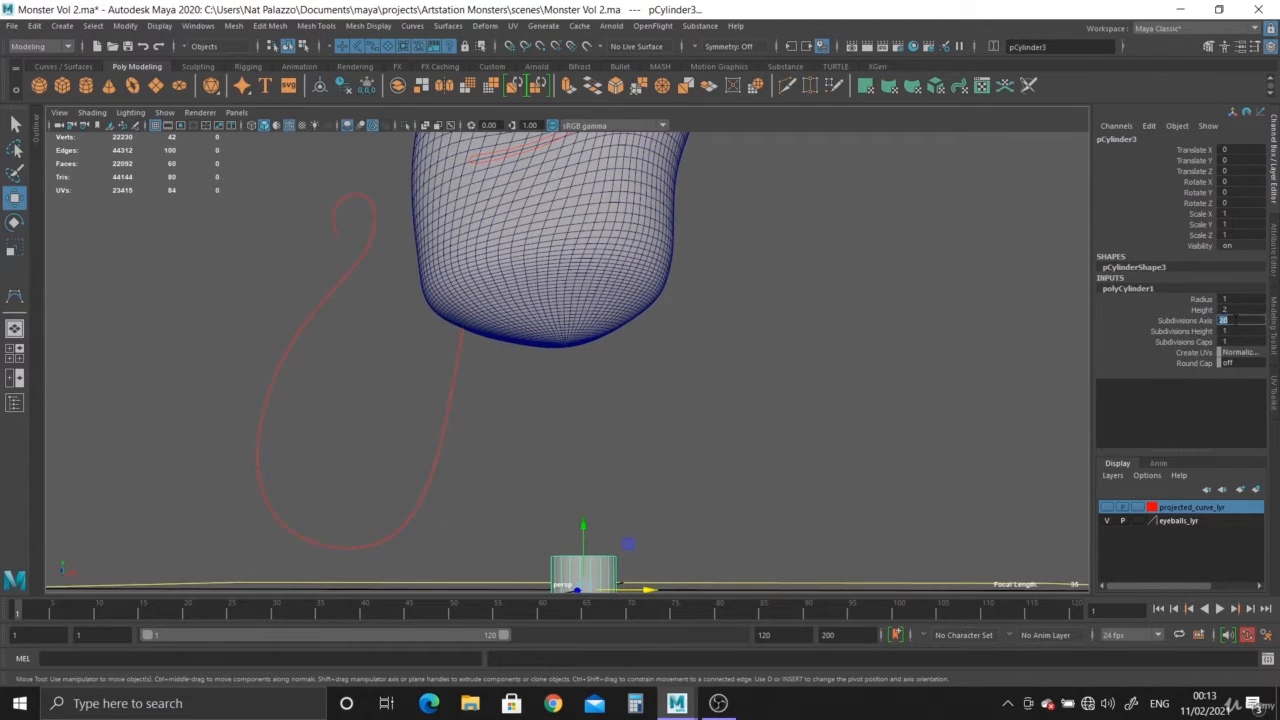
pyautogui.keyDown('alt'); pyautogui.moveTo(677, 488); pyautogui.dragTo(658, 567); pyautogui.keyUp('alt')
pyautogui.keyDown('alt'); pyautogui.moveTo(658, 567); pyautogui.dragTo(660, 451, button='middle'); pyautogui.keyUp('alt')
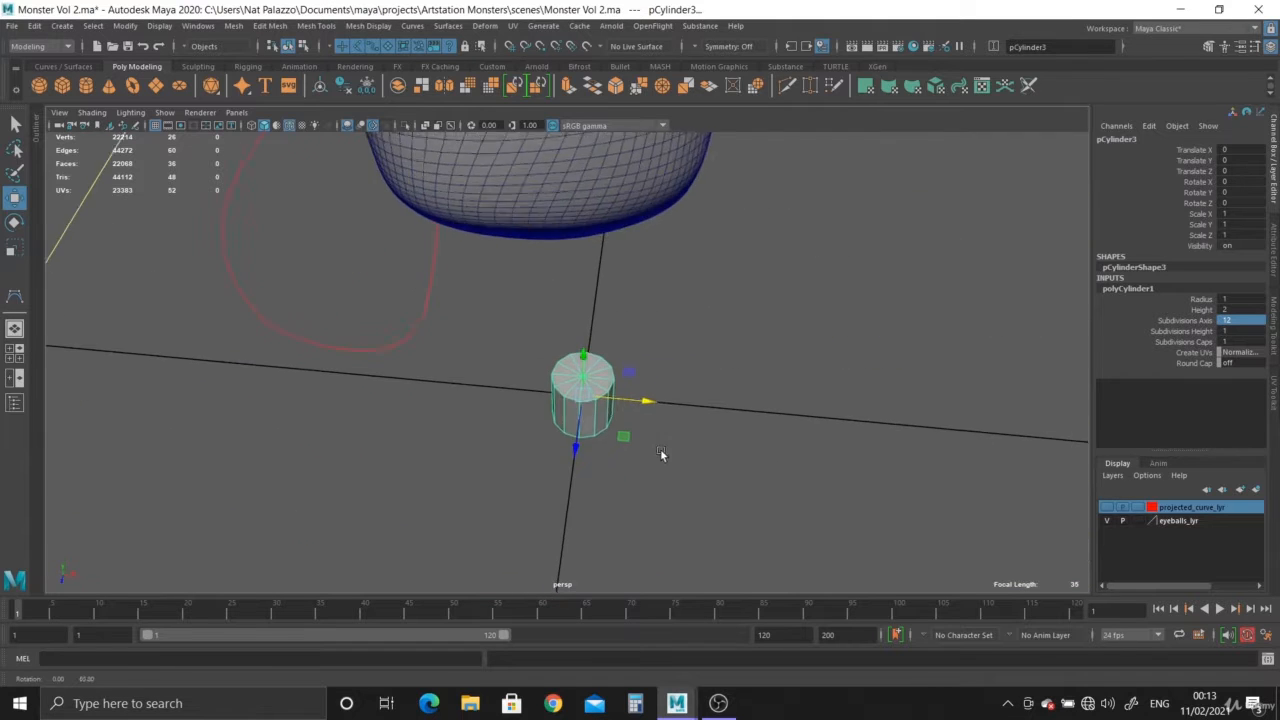
# Step: Reduce the cylinder's axis subdivisions to 10
pyautogui.keyDown('alt'); pyautogui.moveTo(660, 451); pyautogui.dragTo(814, 597, button='right'); pyautogui.keyUp('alt')
pyautogui.keyDown('alt'); pyautogui.moveTo(814, 597); pyautogui.dragTo(818, 540); pyautogui.keyUp('alt')
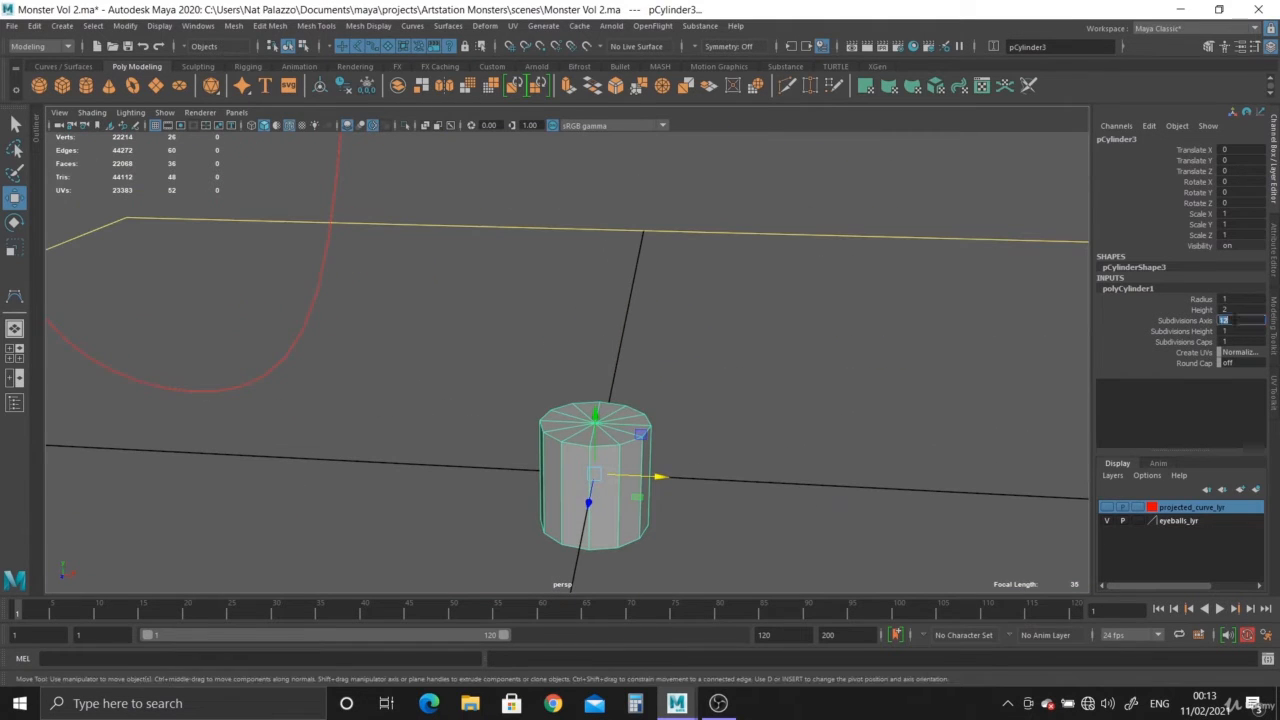
pyautogui.press('Return')
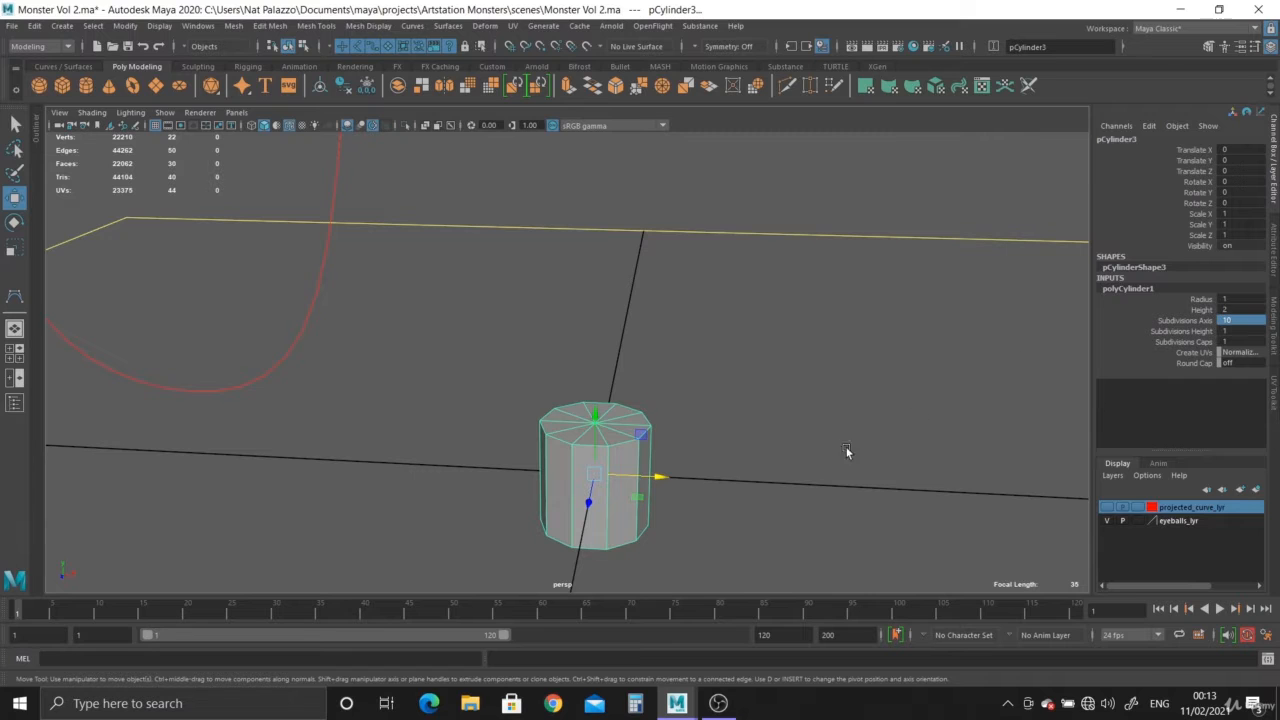
# Step: Duplicate the cylinder and move the copy about 13.27 units along X as a spare
pyautogui.keyDown('alt'); pyautogui.moveTo(846, 447); pyautogui.dragTo(520, 408); pyautogui.keyUp('alt')
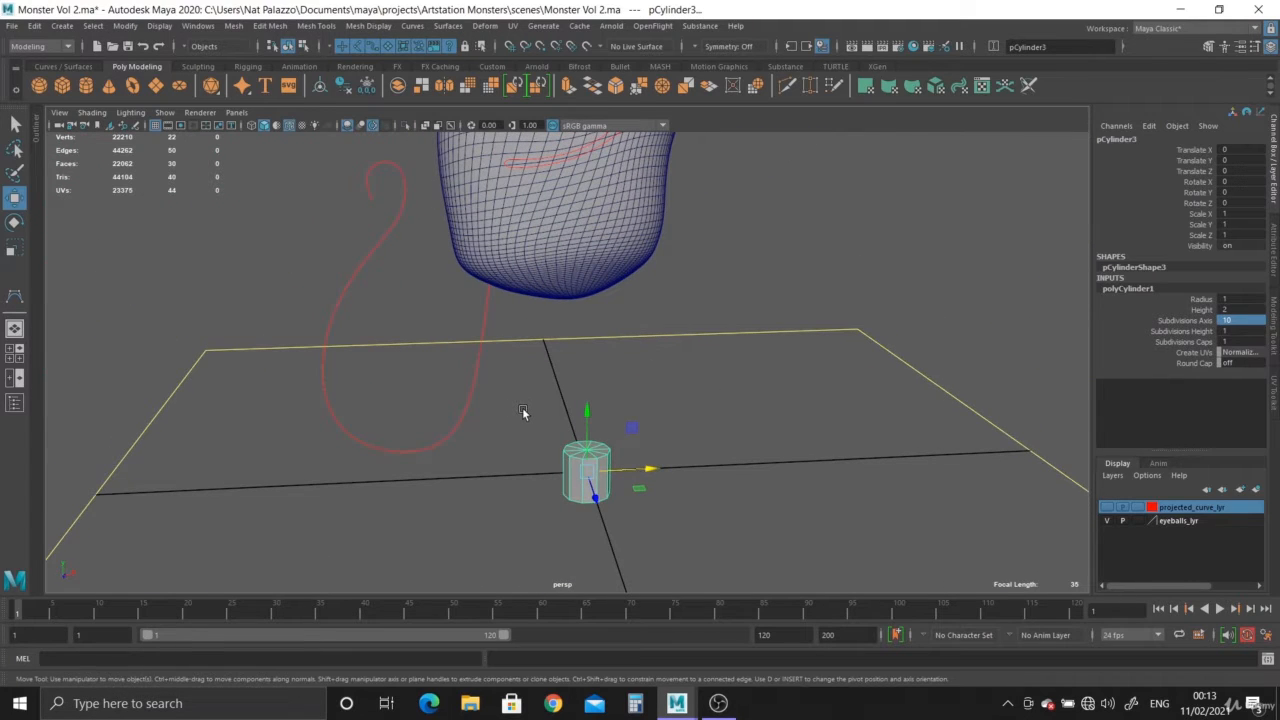
pyautogui.keyDown('alt'); pyautogui.moveTo(598, 476); pyautogui.dragTo(610, 493); pyautogui.keyUp('alt')
pyautogui.hotkey('ctrl', 'd')
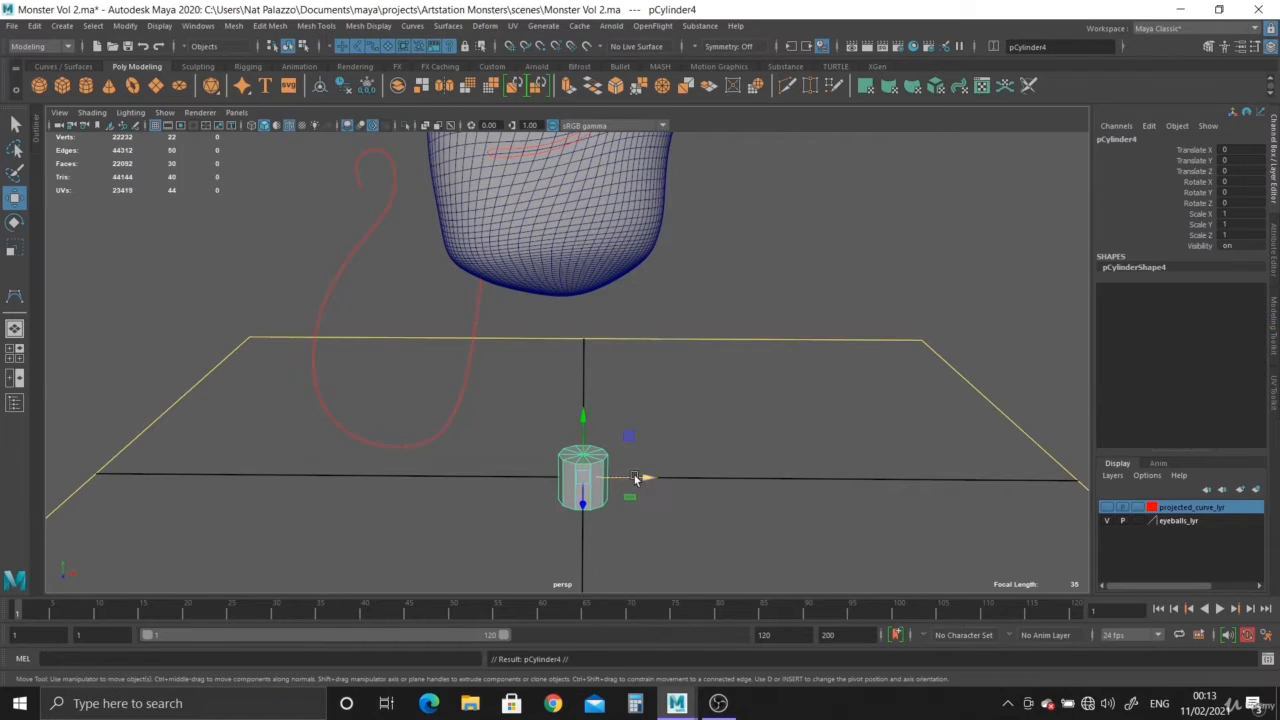
pyautogui.moveTo(642, 478); pyautogui.dragTo(969, 481)
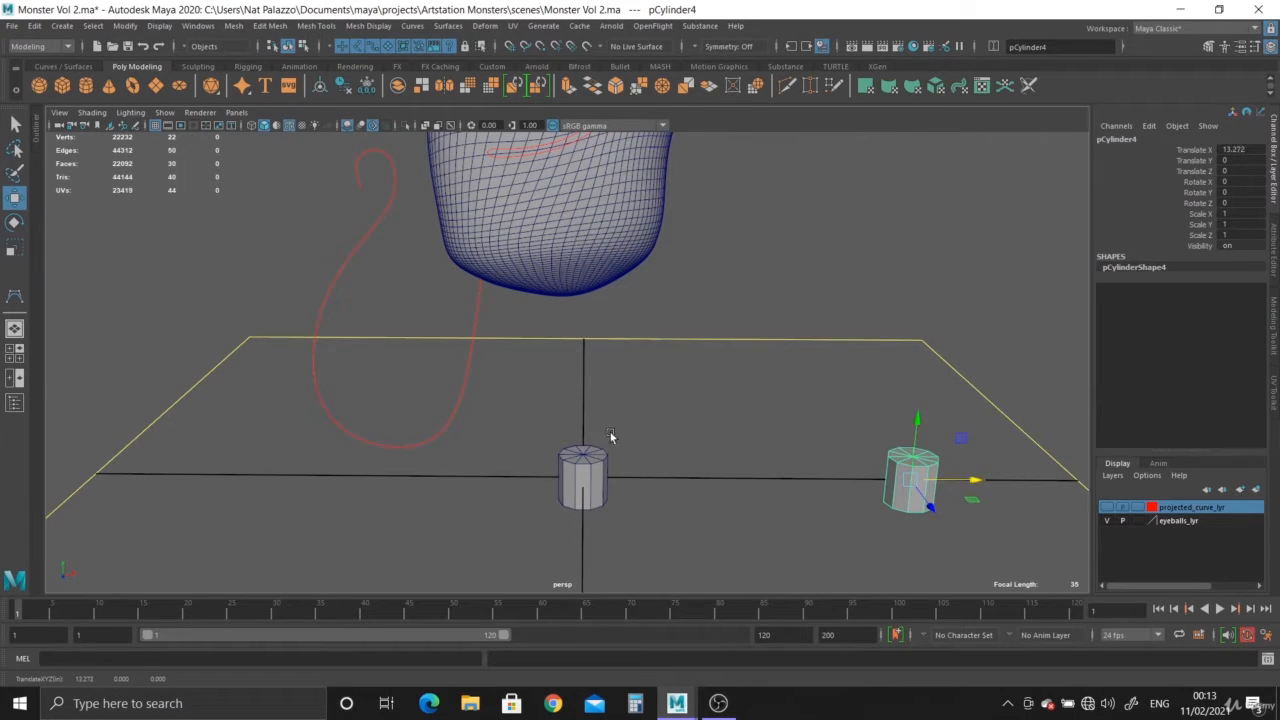
# Step: Select the original cylinder at the origin and snap its pivot to the centre vertex of its bottom cap
pyautogui.click(584, 476)
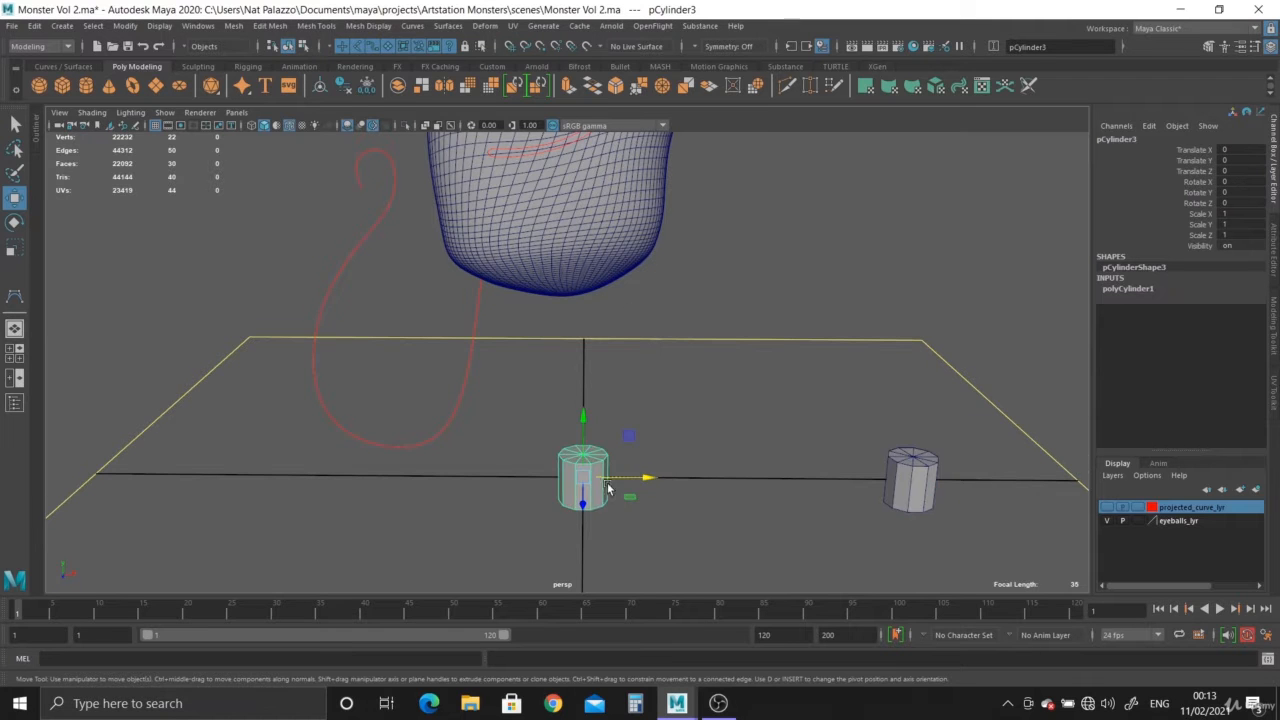
pyautogui.keyDown('alt'); pyautogui.moveTo(584, 476); pyautogui.dragTo(638, 468); pyautogui.keyUp('alt')
pyautogui.keyDown('alt'); pyautogui.moveTo(638, 468); pyautogui.dragTo(612, 534, button='right'); pyautogui.keyUp('alt')
pyautogui.keyDown('alt'); pyautogui.moveTo(612, 534); pyautogui.dragTo(634, 380, button='middle'); pyautogui.keyUp('alt')
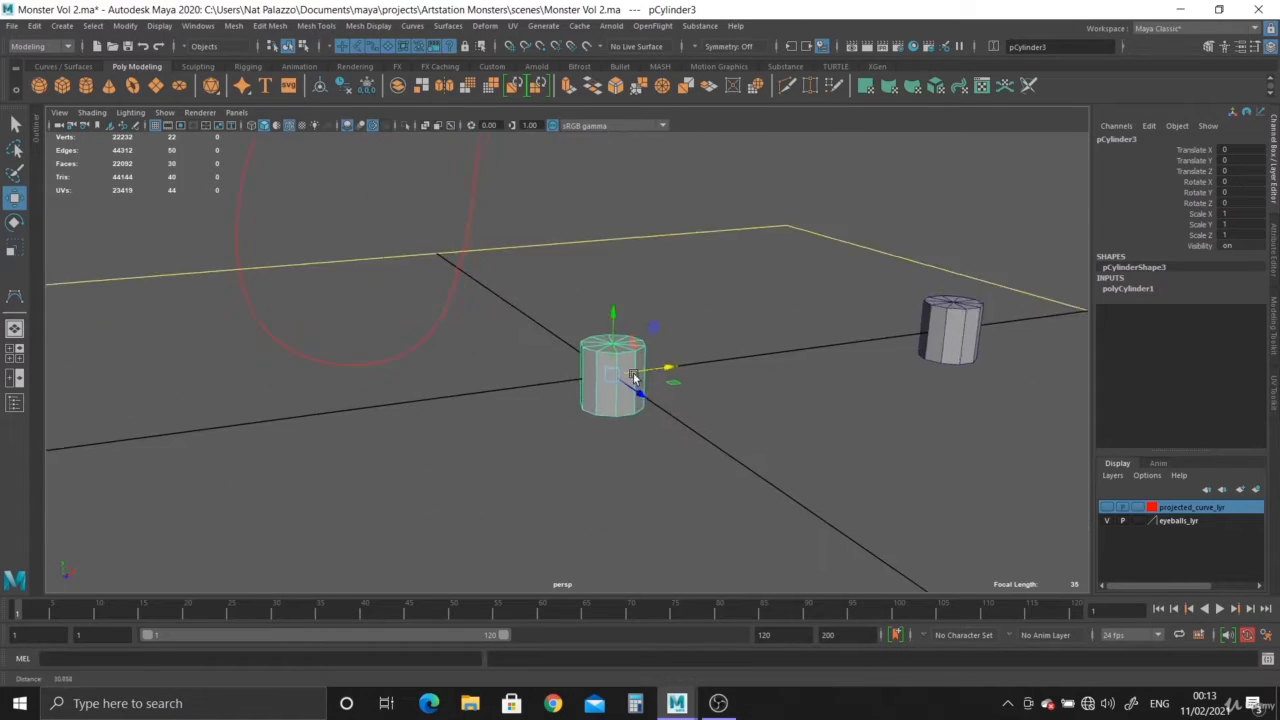
pyautogui.keyDown('alt'); pyautogui.moveTo(634, 380); pyautogui.dragTo(718, 377); pyautogui.keyUp('alt')
pyautogui.keyDown('alt'); pyautogui.moveTo(718, 377); pyautogui.dragTo(800, 483, button='right'); pyautogui.keyUp('alt')
pyautogui.press('d')
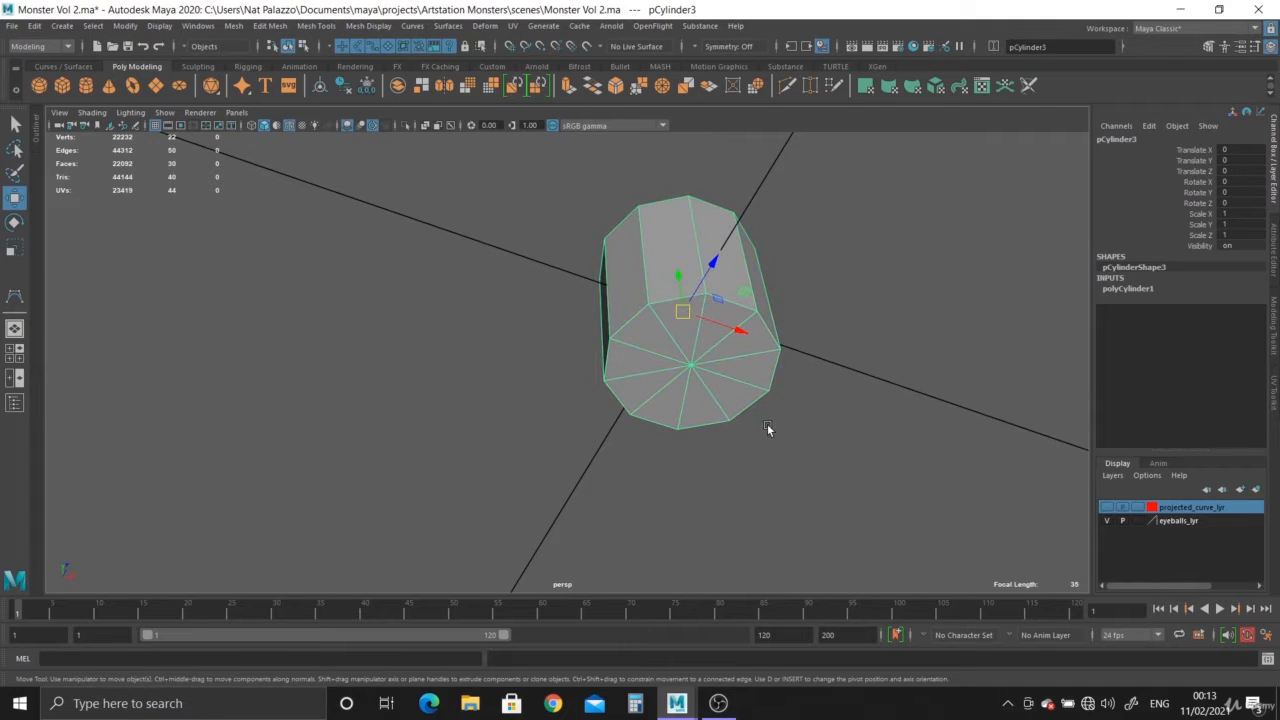
pyautogui.press('d')
pyautogui.press('v')
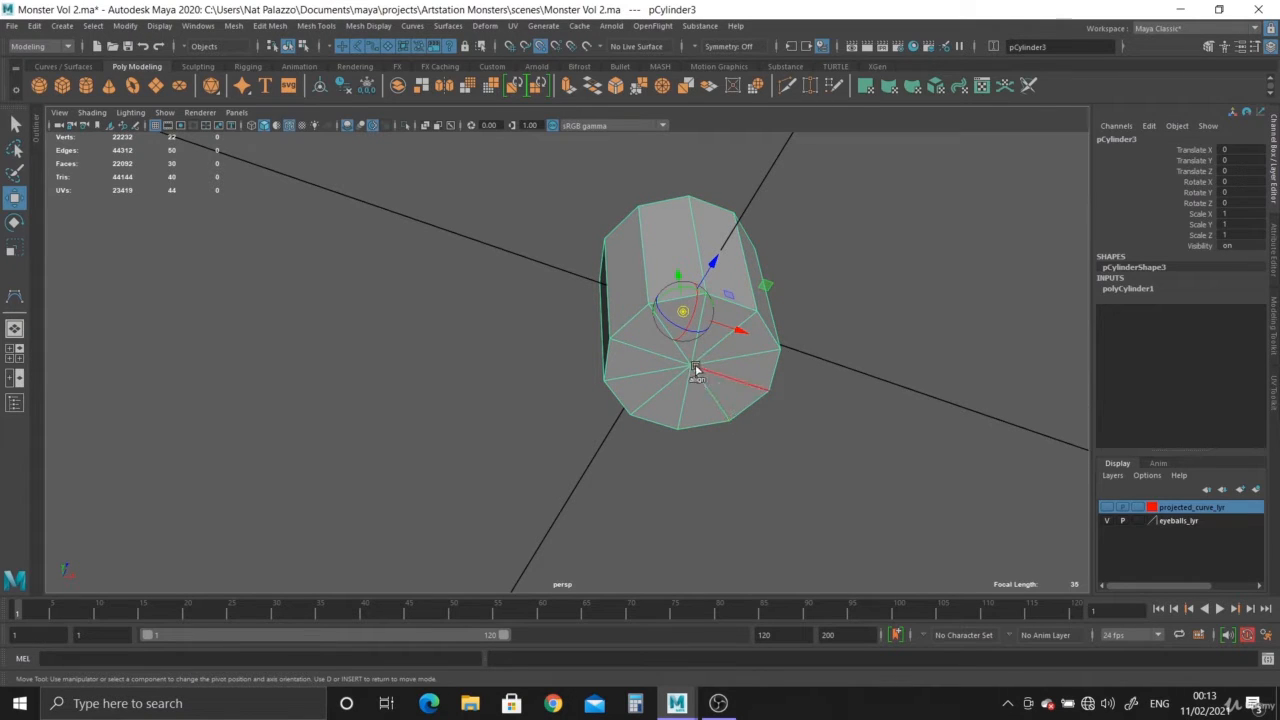
pyautogui.click(693, 368)
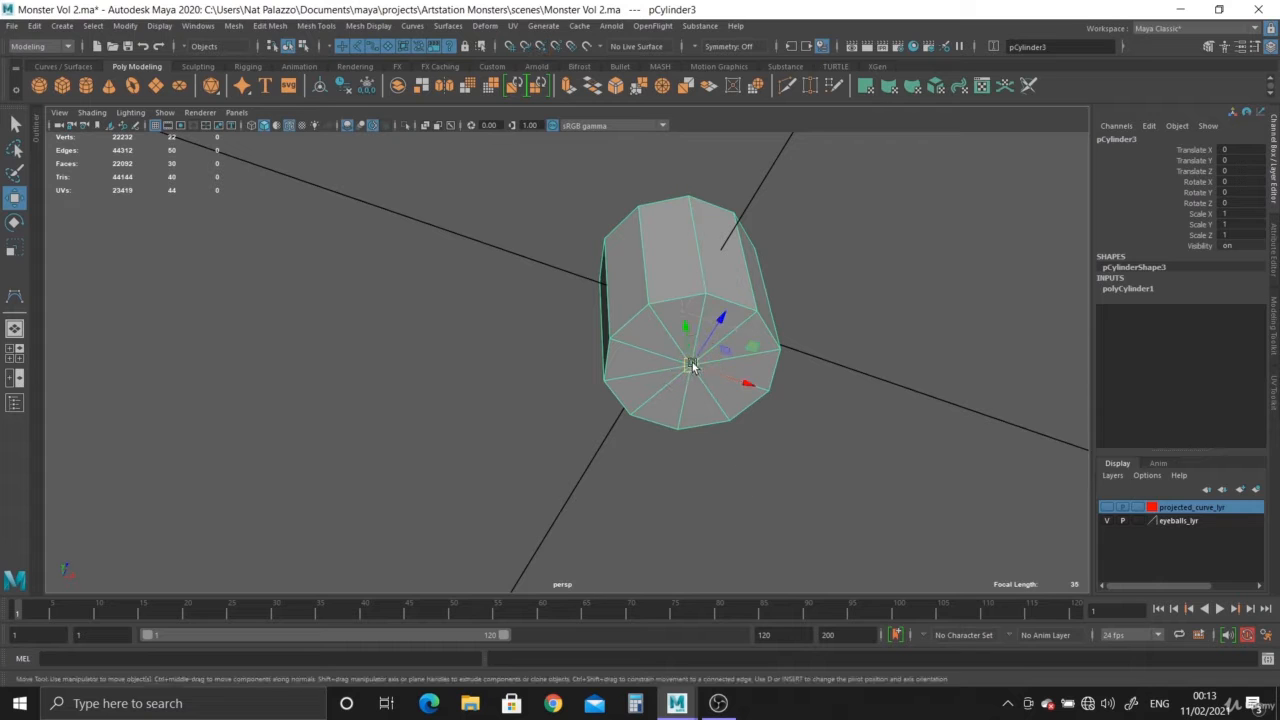
# Step: Snap the cylinder onto the tentacle curve, slide it to the curve's upper end inside the body, and show it in the front view
pyautogui.keyDown('alt'); pyautogui.moveTo(670, 376); pyautogui.dragTo(491, 287, button='right'); pyautogui.keyUp('alt')
pyautogui.keyDown('alt'); pyautogui.moveTo(491, 287); pyautogui.dragTo(456, 326); pyautogui.keyUp('alt')
pyautogui.keyDown('alt'); pyautogui.moveTo(470, 322); pyautogui.dragTo(490, 449, button='middle'); pyautogui.keyUp('alt')
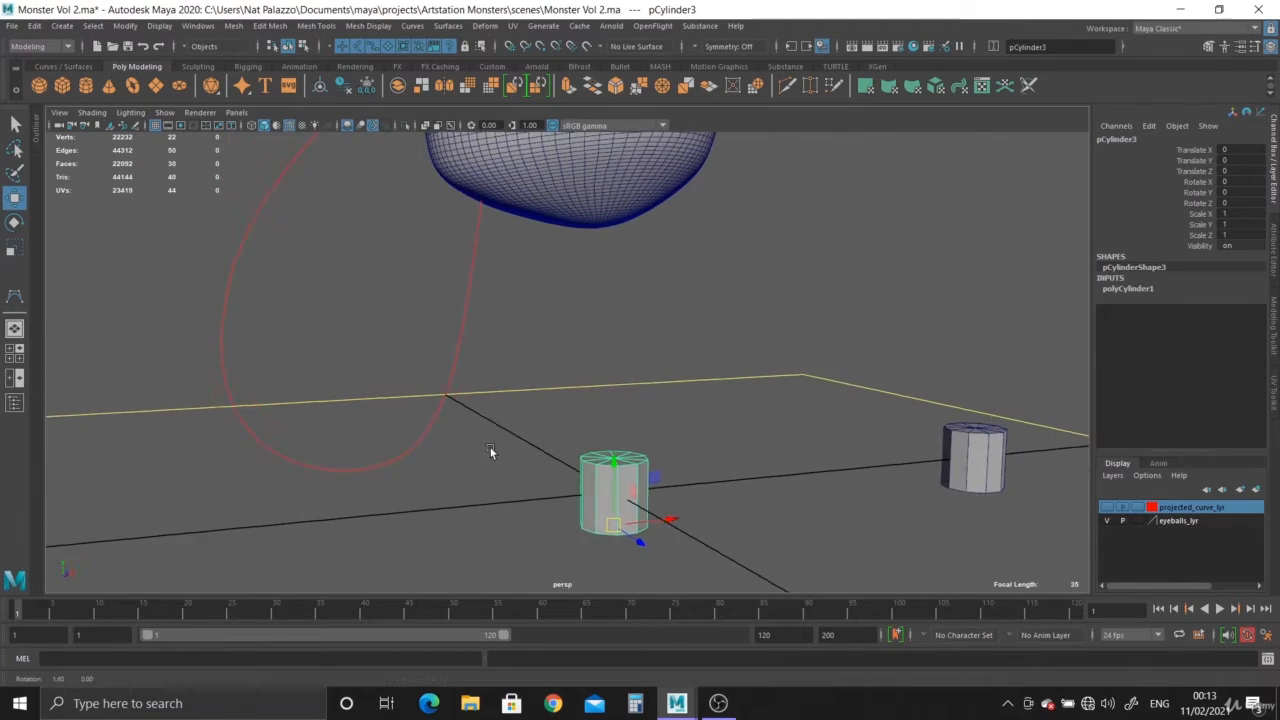
pyautogui.keyDown('alt'); pyautogui.moveTo(490, 449); pyautogui.dragTo(488, 433); pyautogui.keyUp('alt')
pyautogui.press('c')
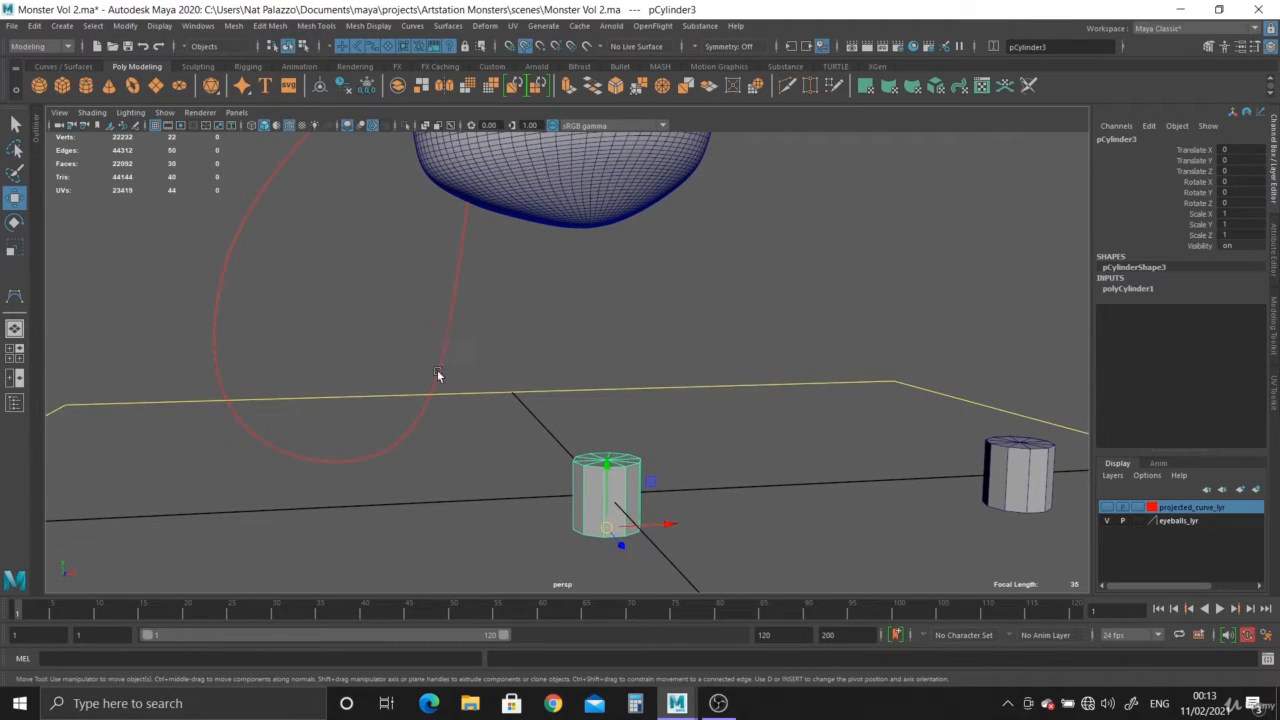
pyautogui.moveTo(437, 369); pyautogui.dragTo(503, 172, button='middle')
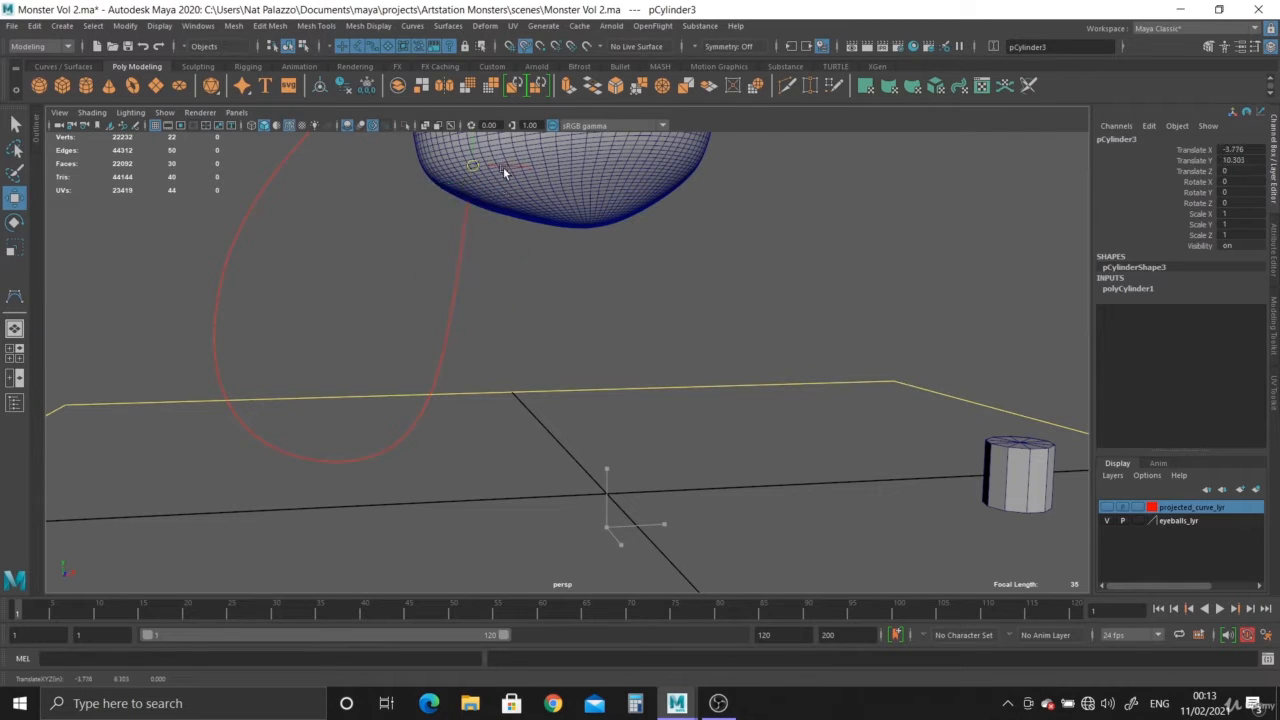
pyautogui.press('space')
pyautogui.press('space')
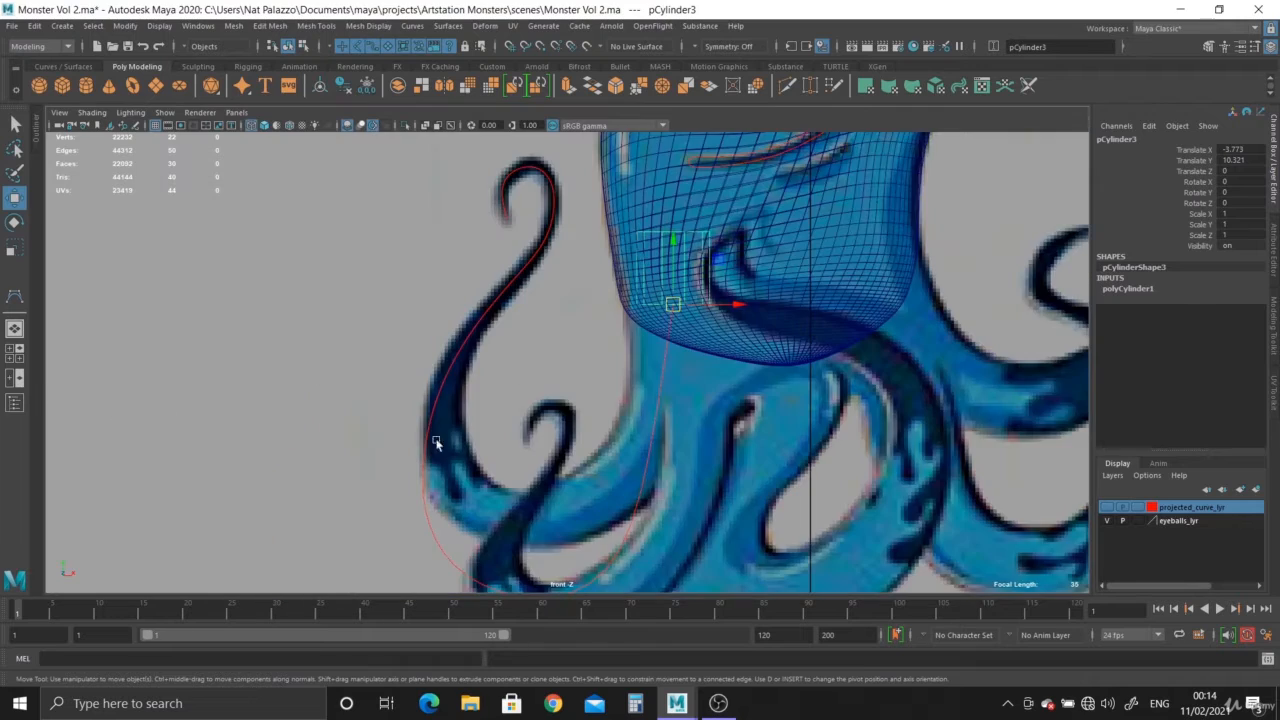
# Step: Isolate the tentacle curve and the cylinder at its root in the perspective view, with the cylinder's underside in sight
pyautogui.keyDown('alt'); pyautogui.moveTo(680, 473); pyautogui.dragTo(642, 366, button='middle'); pyautogui.keyUp('alt')
pyautogui.press('space')
pyautogui.press('space')
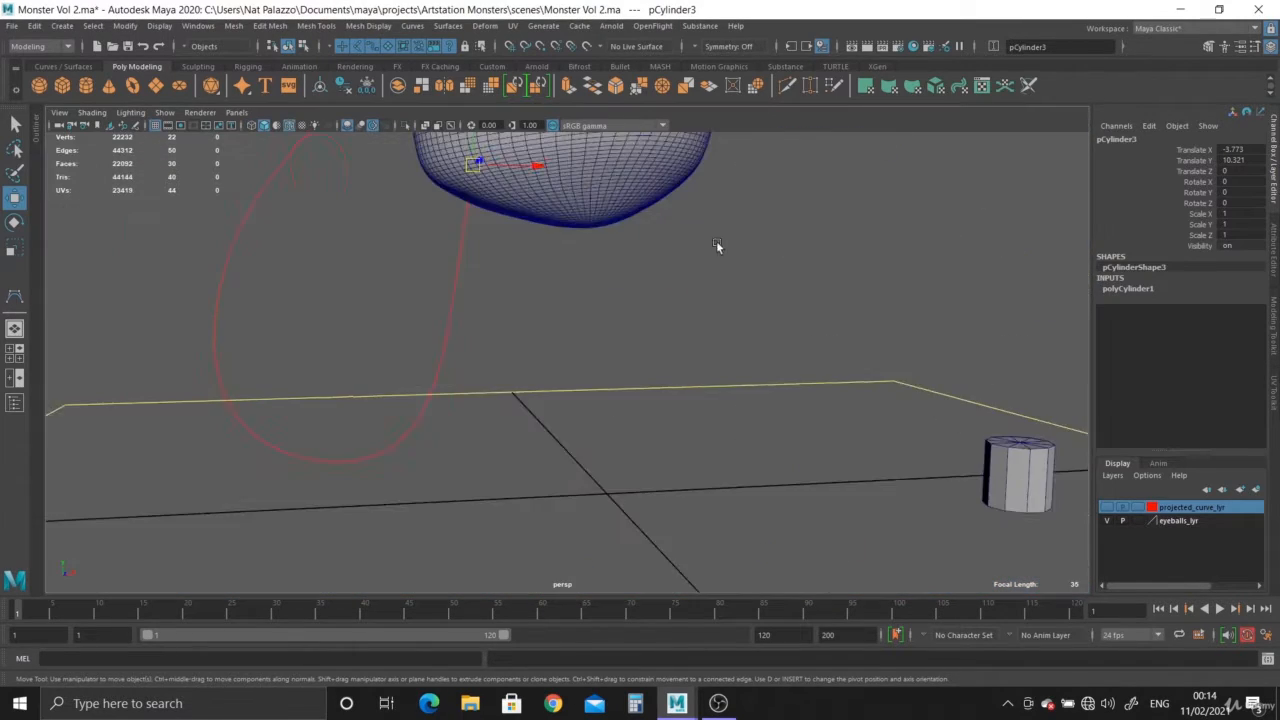
pyautogui.keyDown('alt'); pyautogui.moveTo(716, 240); pyautogui.dragTo(490, 457, button='middle'); pyautogui.keyUp('alt')
pyautogui.click(461, 440)
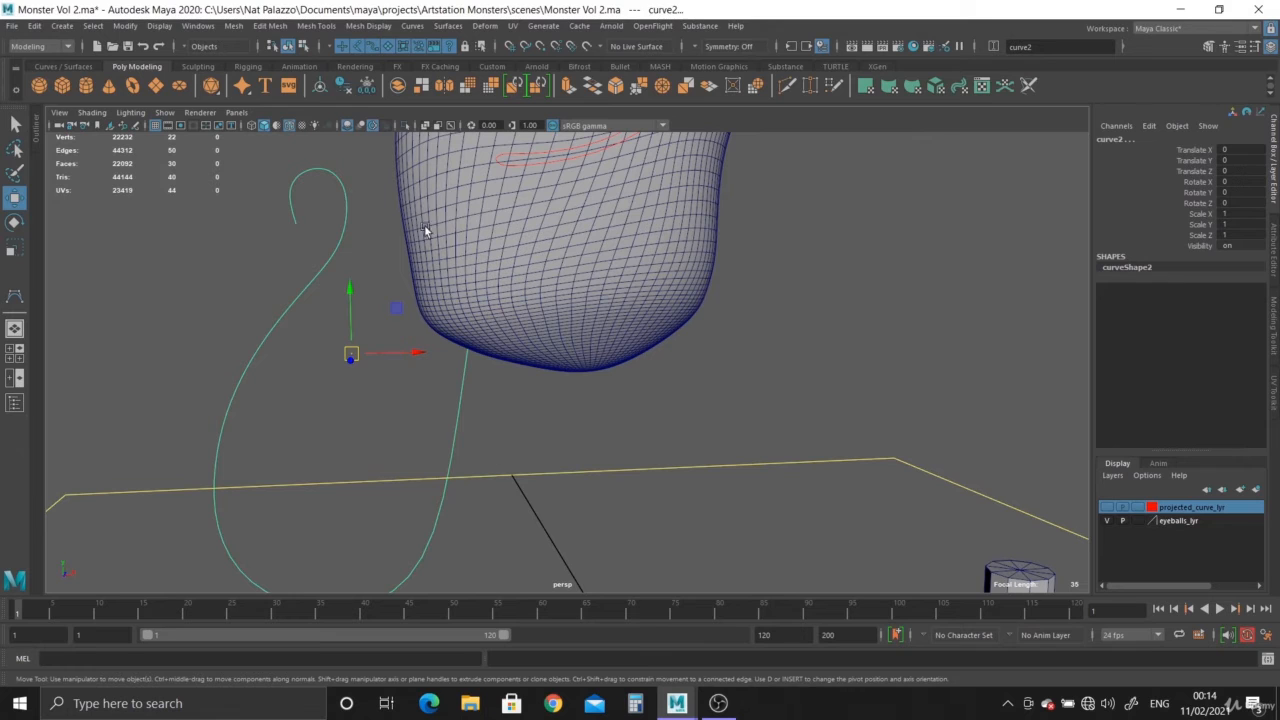
pyautogui.click(406, 127)
pyautogui.keyDown('alt'); pyautogui.moveTo(494, 418); pyautogui.dragTo(508, 350); pyautogui.keyUp('alt')
pyautogui.scroll(3, 548, 440)
pyautogui.keyDown('alt'); pyautogui.moveTo(550, 446); pyautogui.dragTo(581, 476, button='middle'); pyautogui.keyUp('alt')
pyautogui.scroll(4, 576, 400)
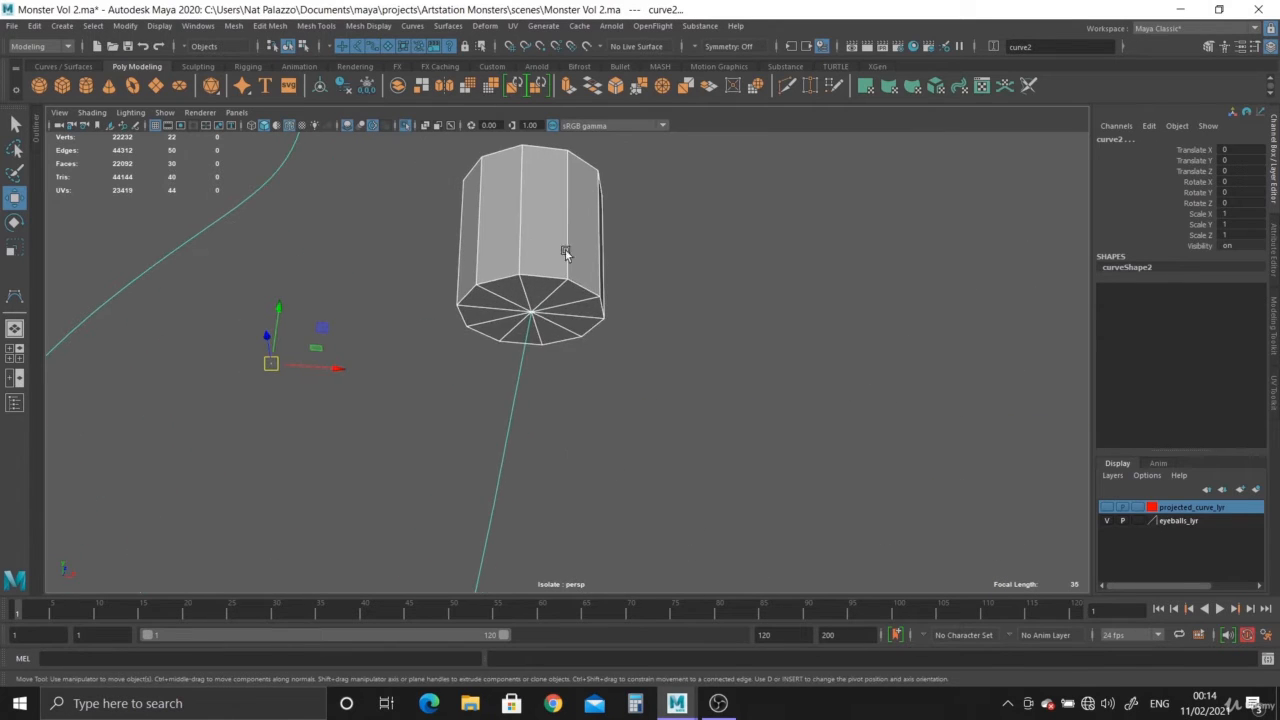
# Step: Select only the bottom cap faces of the cylinder, leaving its side faces unselected
pyautogui.moveTo(565, 250); pyautogui.dragTo(565, 282, button='right')
pyautogui.keyDown('alt'); pyautogui.moveTo(567, 319); pyautogui.dragTo(562, 342); pyautogui.keyUp('alt')
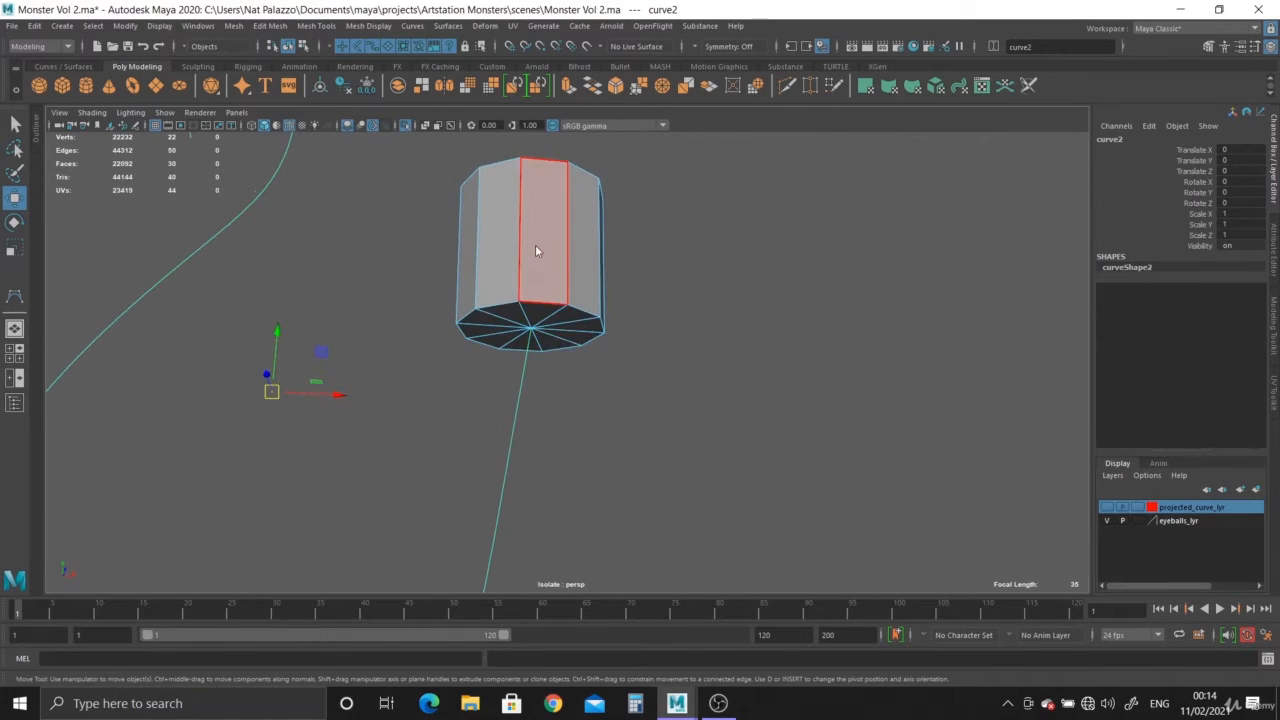
pyautogui.click(503, 277)
pyautogui.moveTo(515, 246); pyautogui.dragTo(515, 282, button='right')
pyautogui.moveTo(434, 288); pyautogui.dragTo(461, 277)
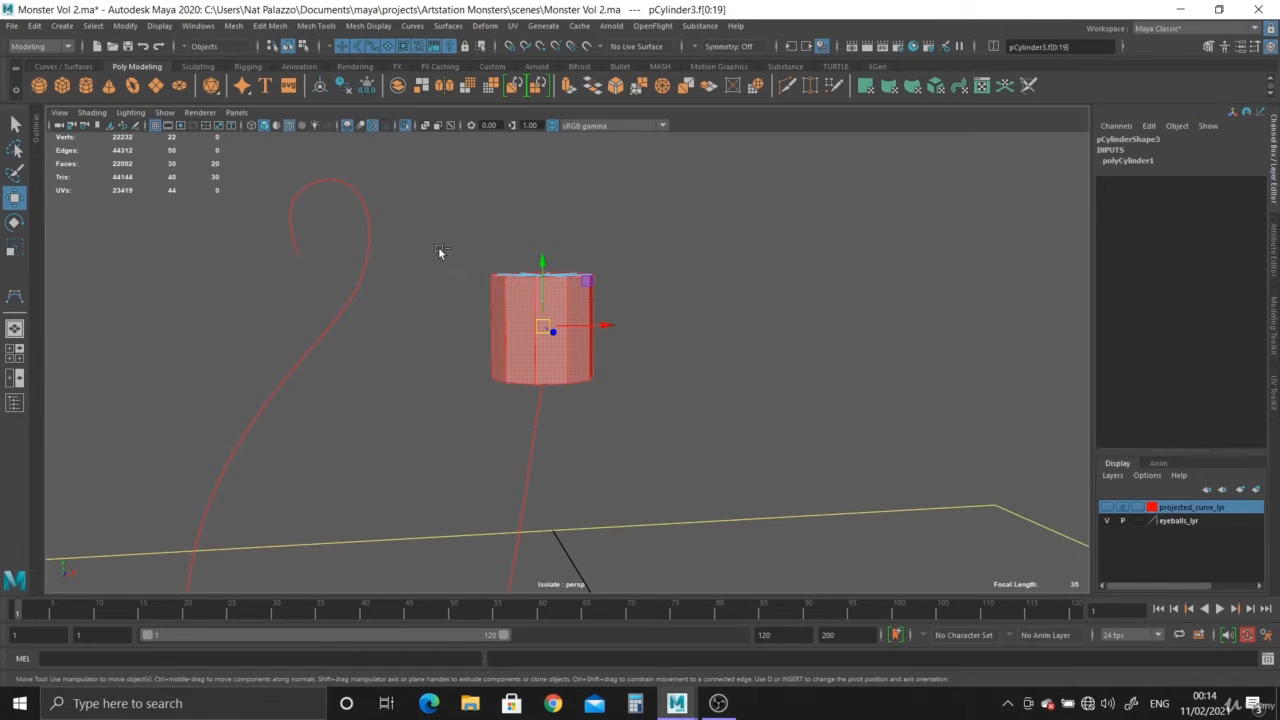
pyautogui.keyDown('ctrl'); pyautogui.moveTo(436, 216); pyautogui.dragTo(870, 335); pyautogui.keyUp('ctrl')
pyautogui.keyDown('alt'); pyautogui.moveTo(620, 397); pyautogui.dragTo(528, 415); pyautogui.keyUp('alt')
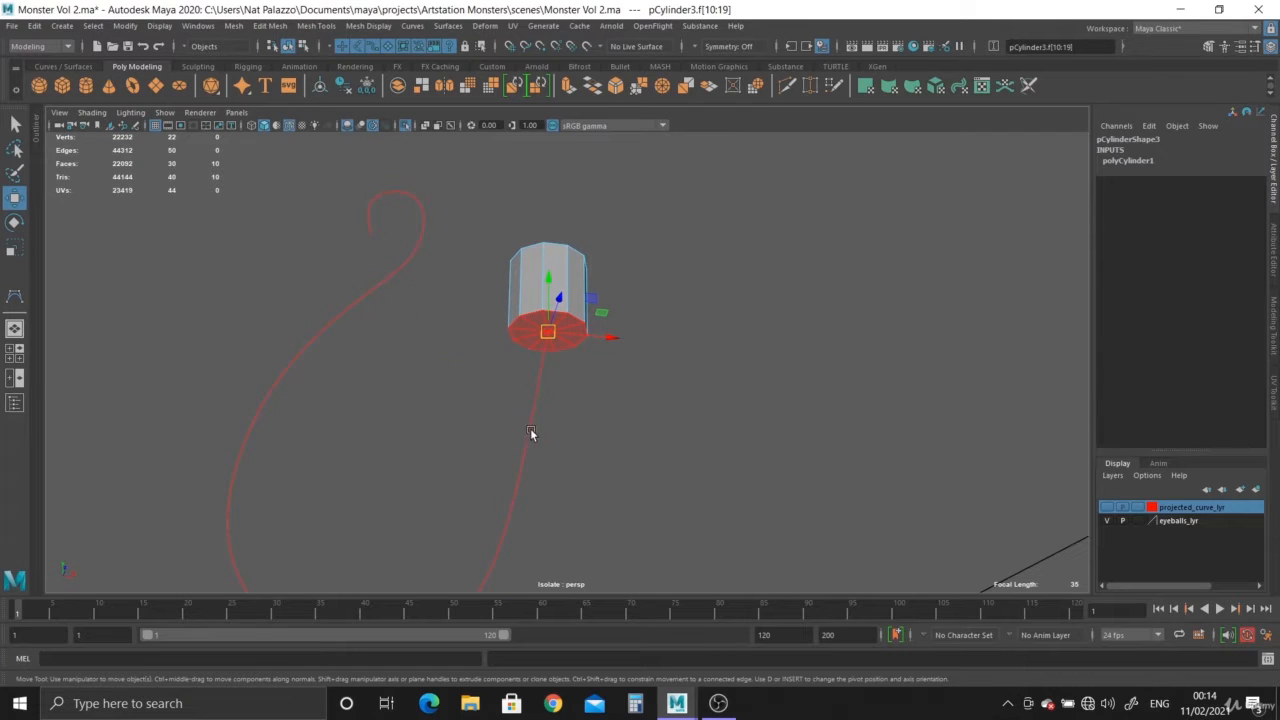
# Step: Try to extrude the cylinder's bottom cap faces along the tentacle curve, and undo the extrusion
pyautogui.click(530, 428)
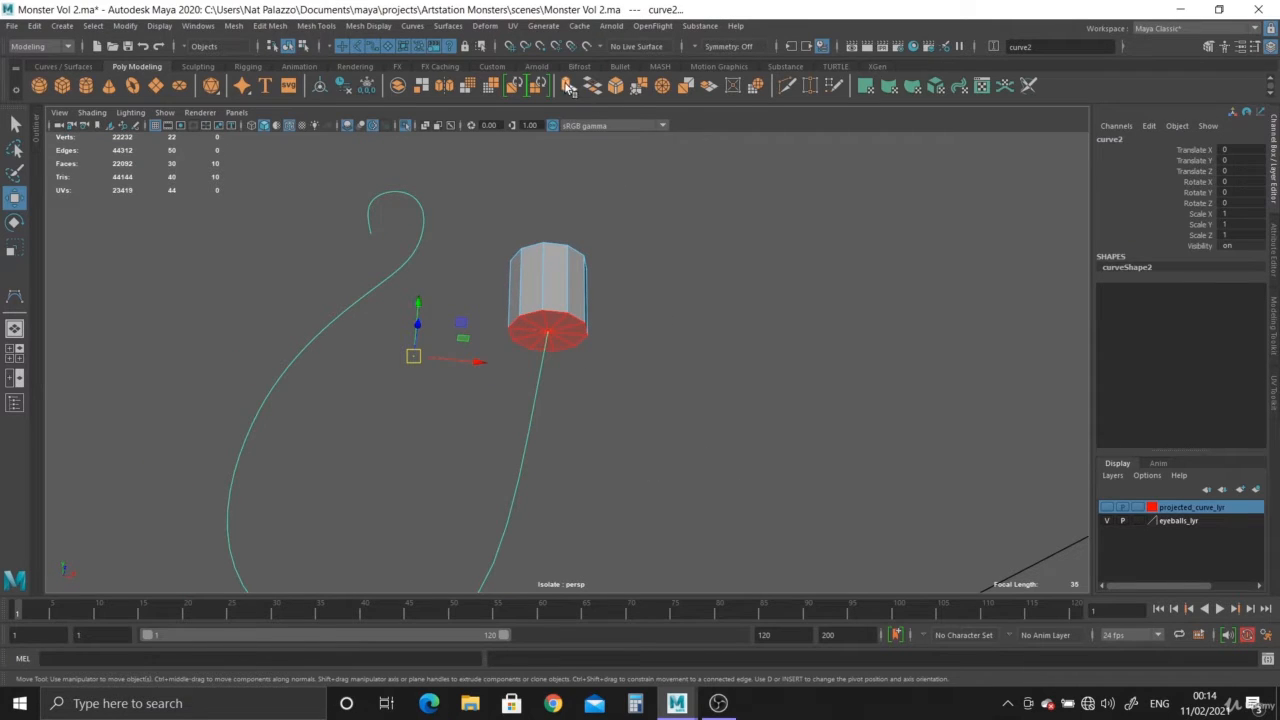
pyautogui.hotkey('ctrl', 'e')
pyautogui.keyDown('alt'); pyautogui.moveTo(633, 399); pyautogui.dragTo(561, 401); pyautogui.keyUp('alt')
pyautogui.moveTo(852, 377); pyautogui.dragTo(962, 387)
pyautogui.hotkey('ctrl', 'z')
pyautogui.hotkey('ctrl', 'z')
pyautogui.hotkey('ctrl', 'z')
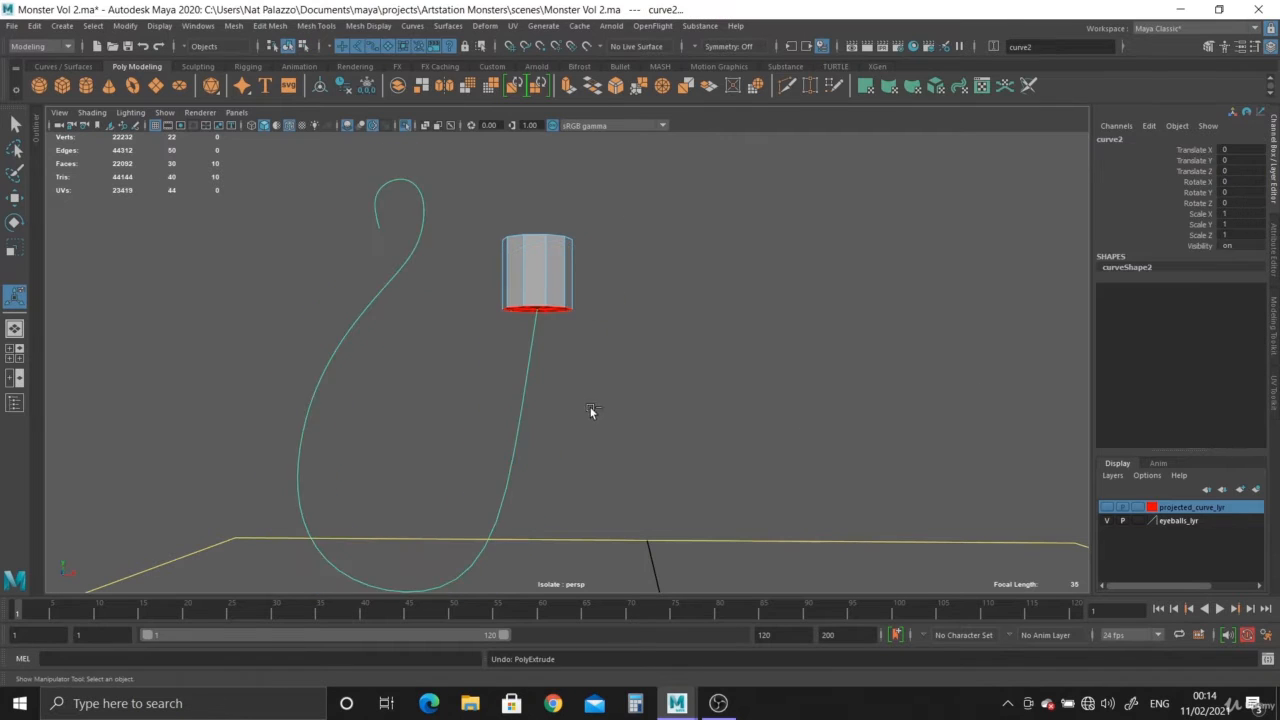
# Step: Show the tentacle curve's control vertices and examine their spacing from the root around the lower bend to the curled tip
pyautogui.moveTo(528, 383); pyautogui.dragTo(580, 360, button='right')
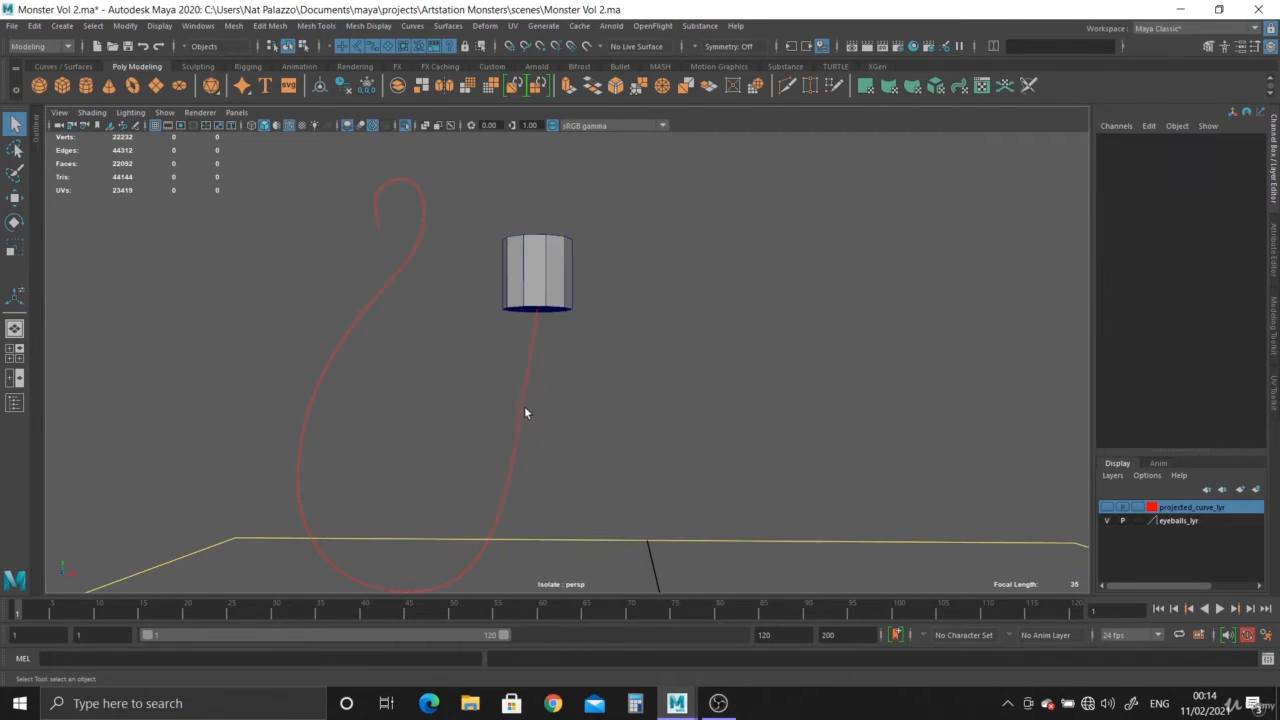
pyautogui.click(524, 392)
pyautogui.moveTo(524, 392); pyautogui.dragTo(525, 343, button='right')
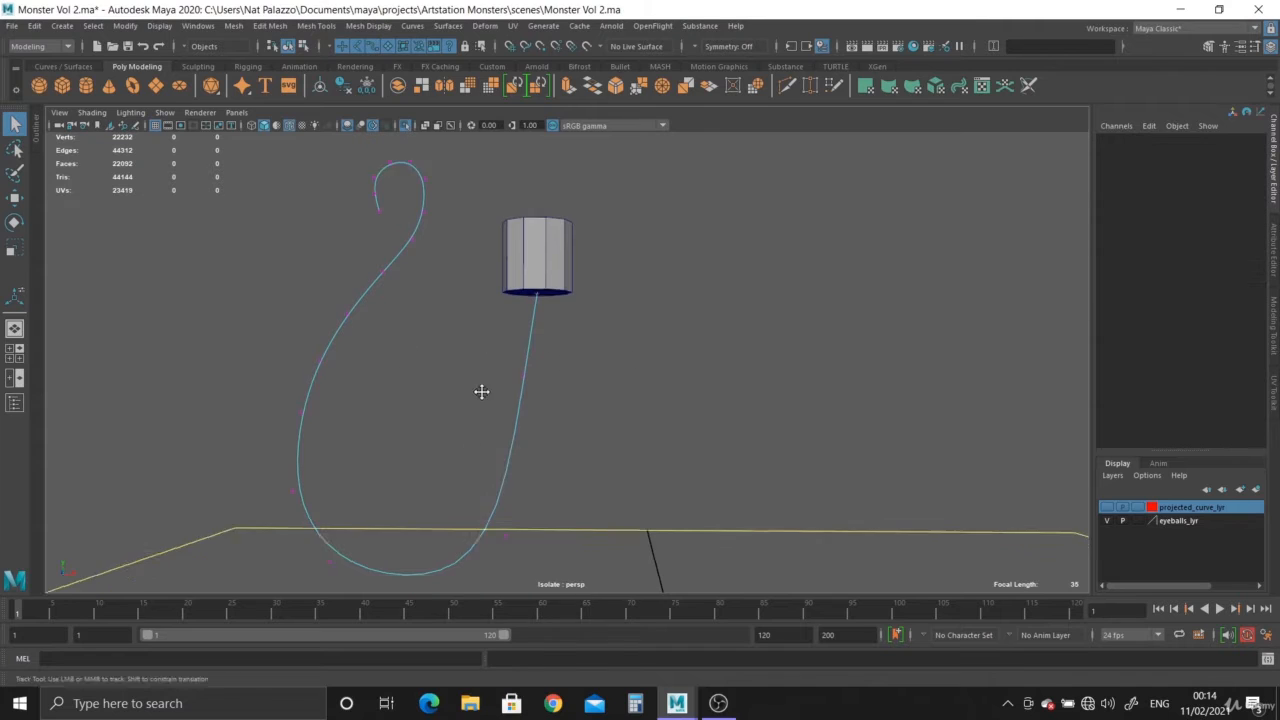
pyautogui.keyDown('alt'); pyautogui.moveTo(480, 391); pyautogui.dragTo(499, 410); pyautogui.keyUp('alt')
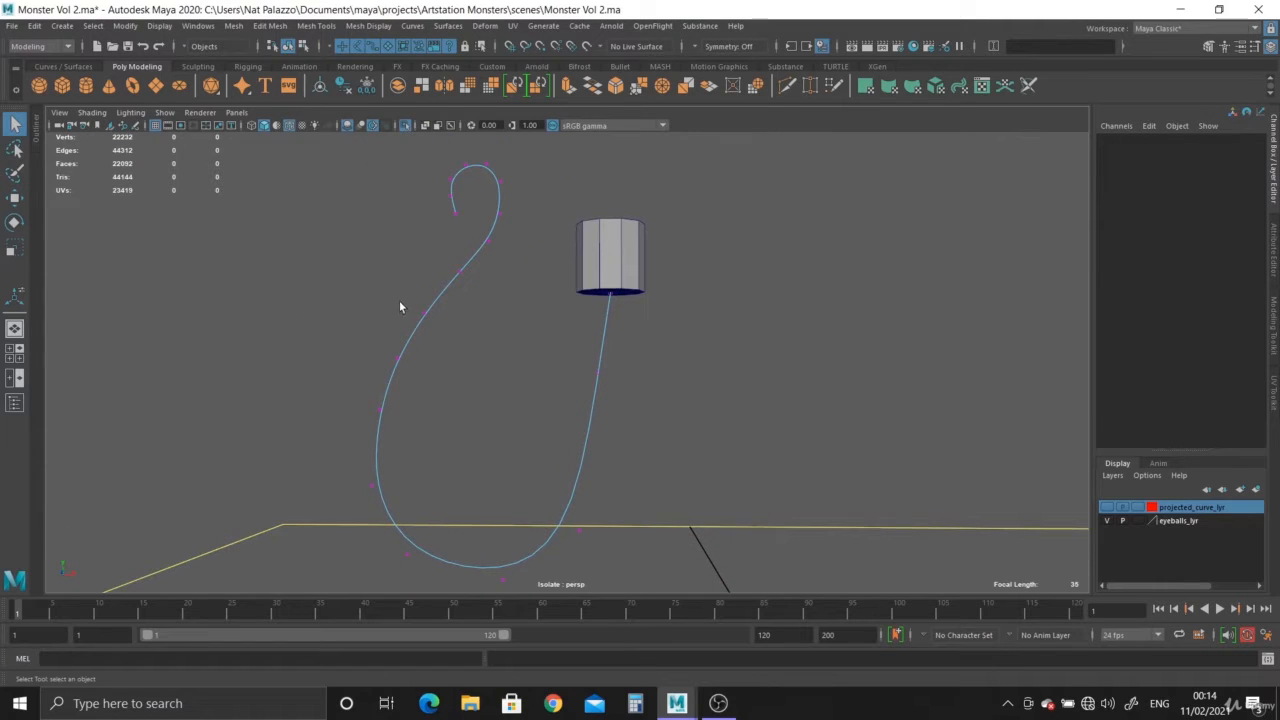
pyautogui.click(424, 313)
pyautogui.moveTo(412, 373); pyautogui.dragTo(402, 430)
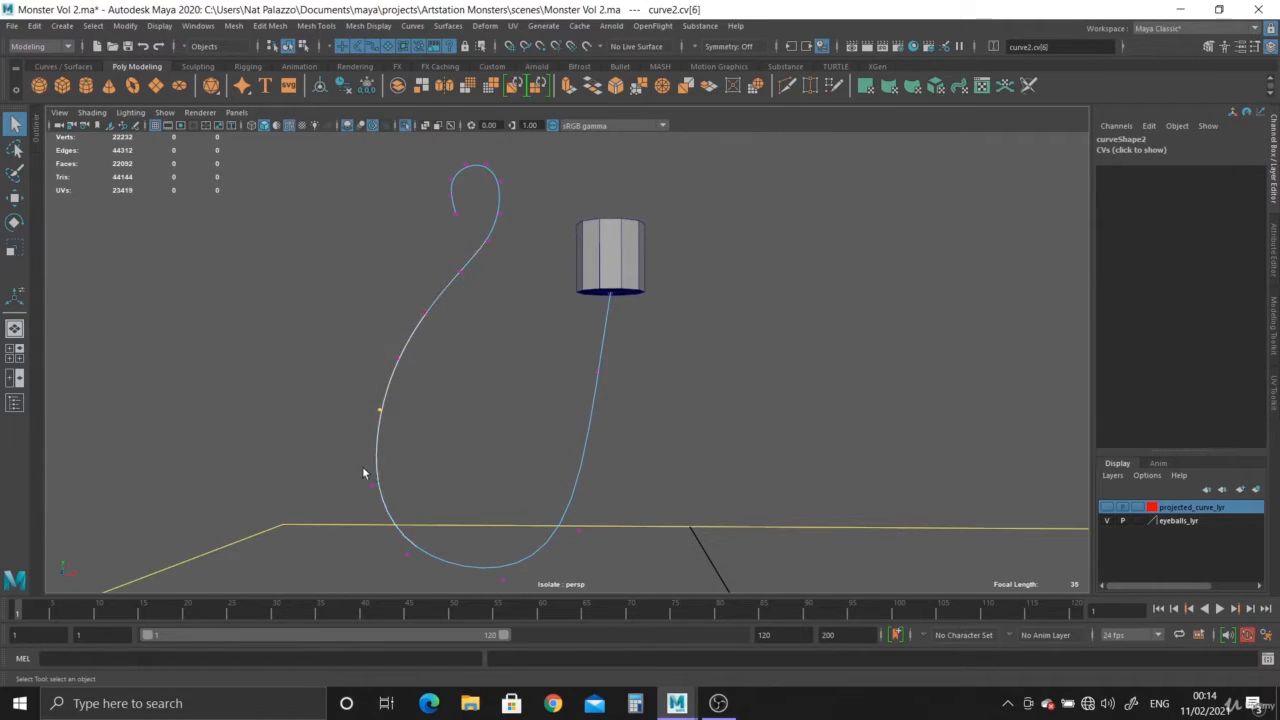
pyautogui.moveTo(361, 468); pyautogui.dragTo(410, 507)
pyautogui.click(683, 404)
pyautogui.moveTo(588, 280); pyautogui.dragTo(630, 310)
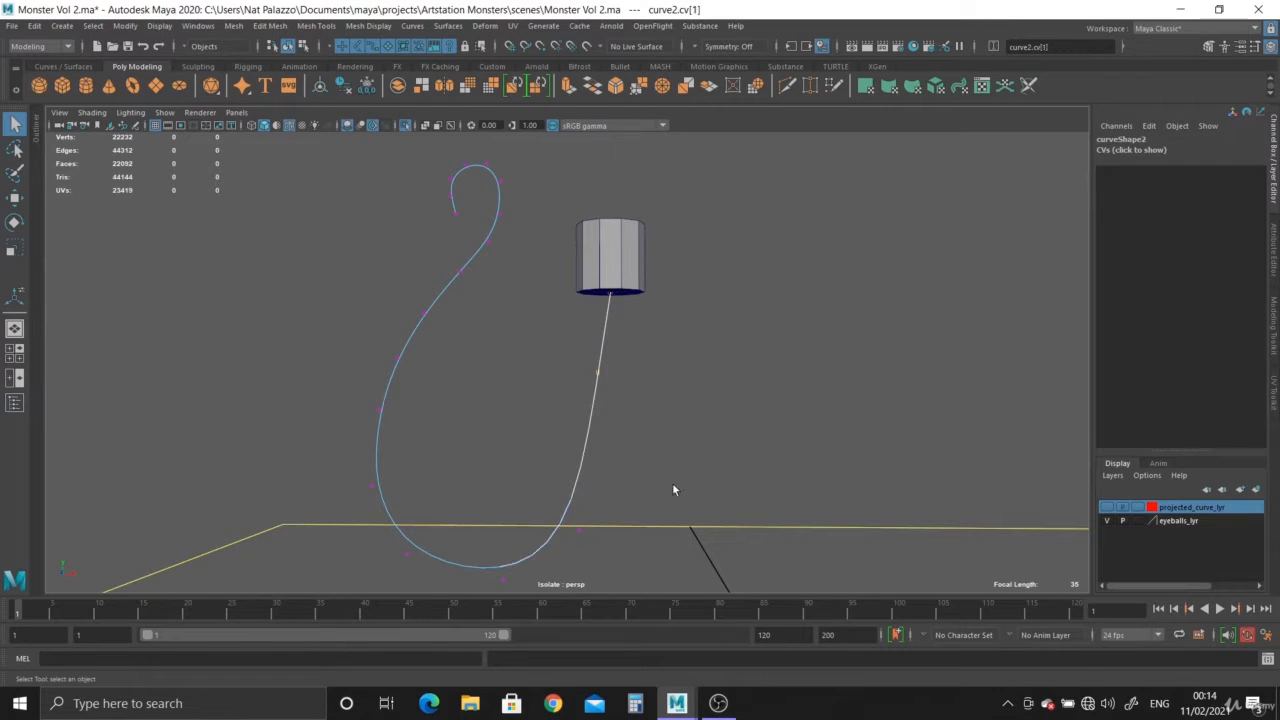
pyautogui.keyDown('shift'); pyautogui.moveTo(553, 489); pyautogui.dragTo(599, 548); pyautogui.keyUp('shift')
pyautogui.keyDown('alt'); pyautogui.moveTo(615, 328); pyautogui.dragTo(568, 385, button='right'); pyautogui.keyUp('alt')
pyautogui.keyDown('alt'); pyautogui.moveTo(566, 435); pyautogui.dragTo(580, 352, button='middle'); pyautogui.keyUp('alt')
pyautogui.keyDown('alt'); pyautogui.moveTo(580, 352); pyautogui.dragTo(612, 362, button='right'); pyautogui.keyUp('alt')
pyautogui.moveTo(452, 412); pyautogui.dragTo(497, 486)
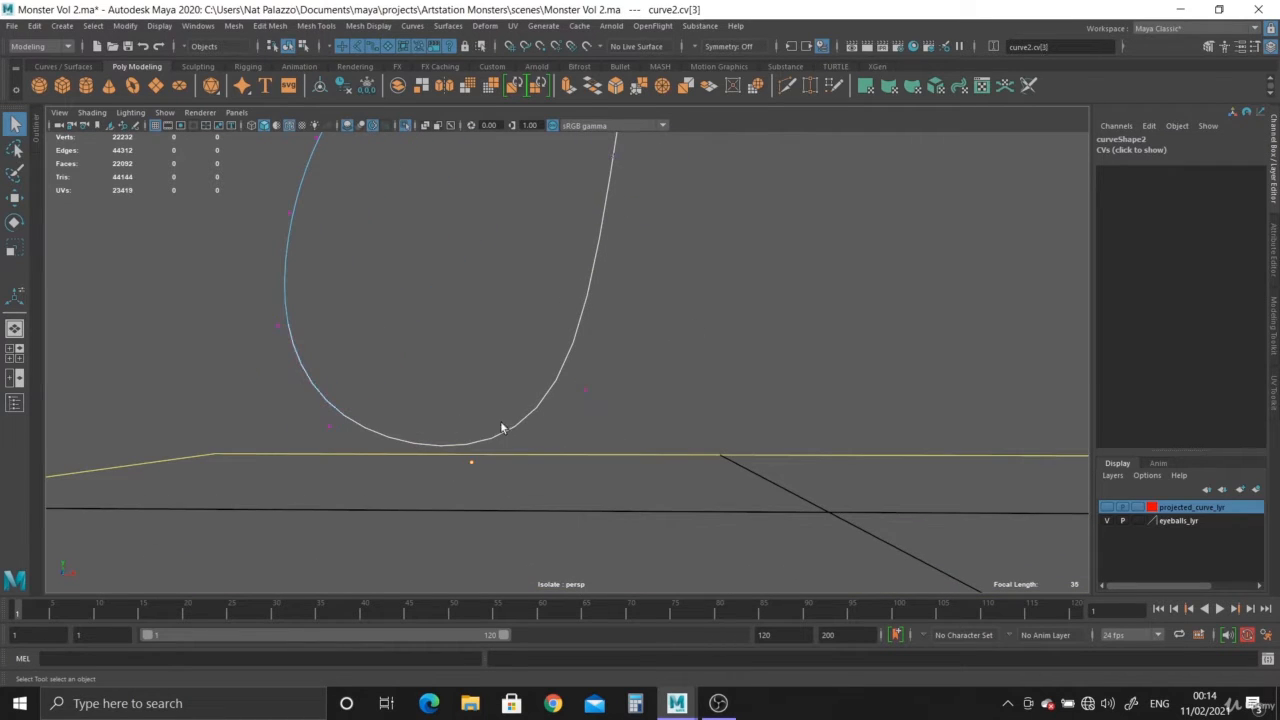
pyautogui.keyDown('alt'); pyautogui.moveTo(303, 378); pyautogui.dragTo(330, 514, button='middle'); pyautogui.keyUp('alt')
pyautogui.keyDown('alt'); pyautogui.moveTo(420, 330); pyautogui.dragTo(366, 292, button='right'); pyautogui.keyUp('alt')
pyautogui.keyDown('alt'); pyautogui.moveTo(366, 292); pyautogui.dragTo(368, 366, button='middle'); pyautogui.keyUp('alt')
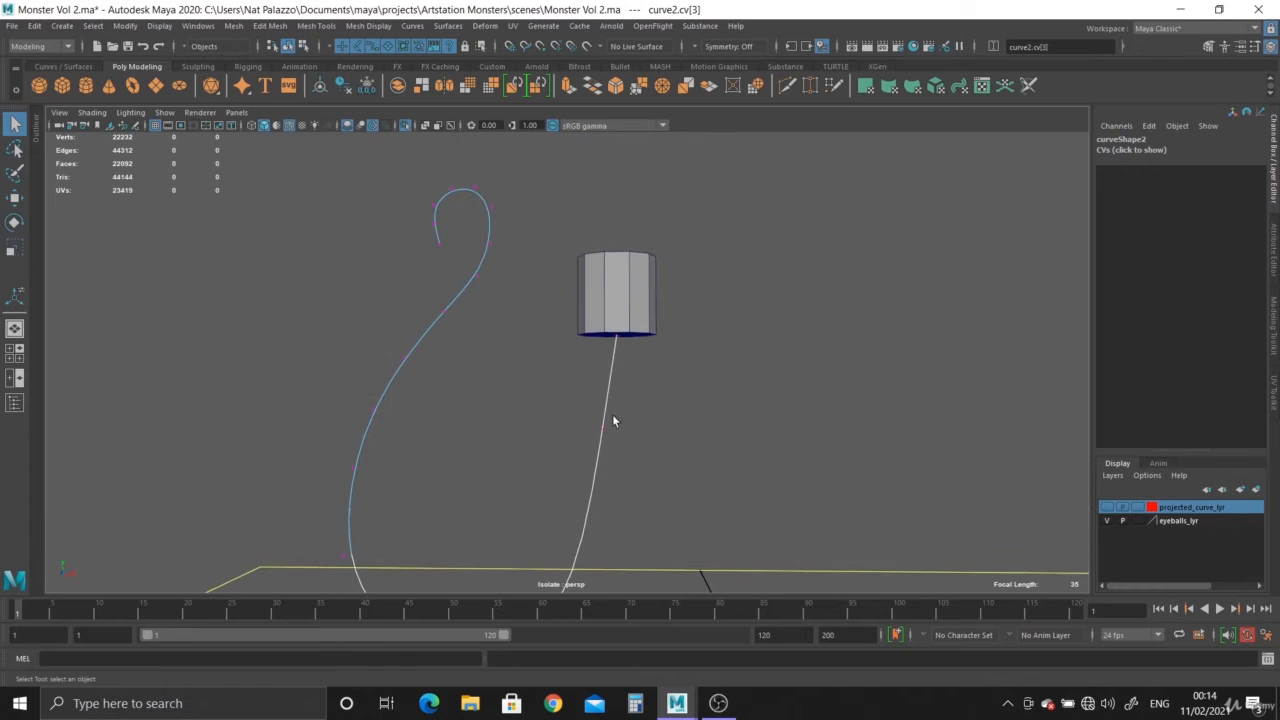
# Step: Open the tentacle curve's shape attributes and compare its span settings with the distribution of its control vertices
pyautogui.moveTo(605, 418); pyautogui.dragTo(673, 345, button='right')
pyautogui.keyDown('alt'); pyautogui.moveTo(686, 480); pyautogui.dragTo(708, 399); pyautogui.keyUp('alt')
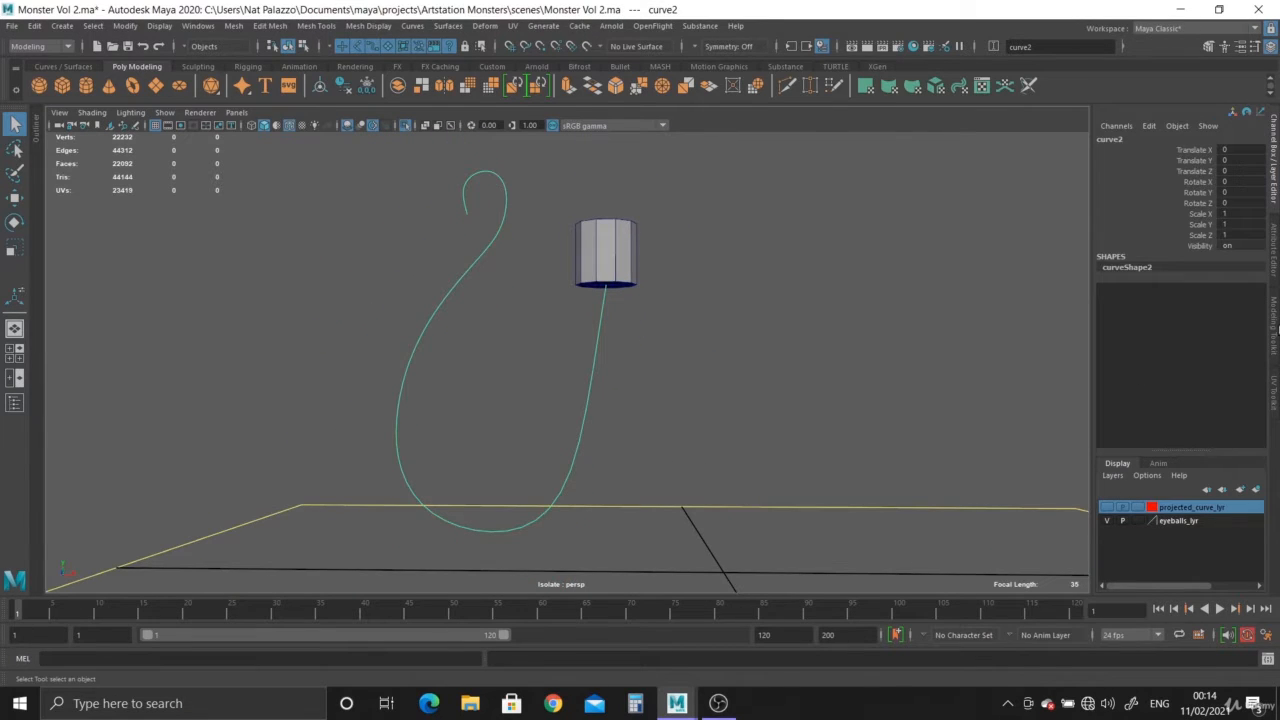
pyautogui.click(1274, 262)
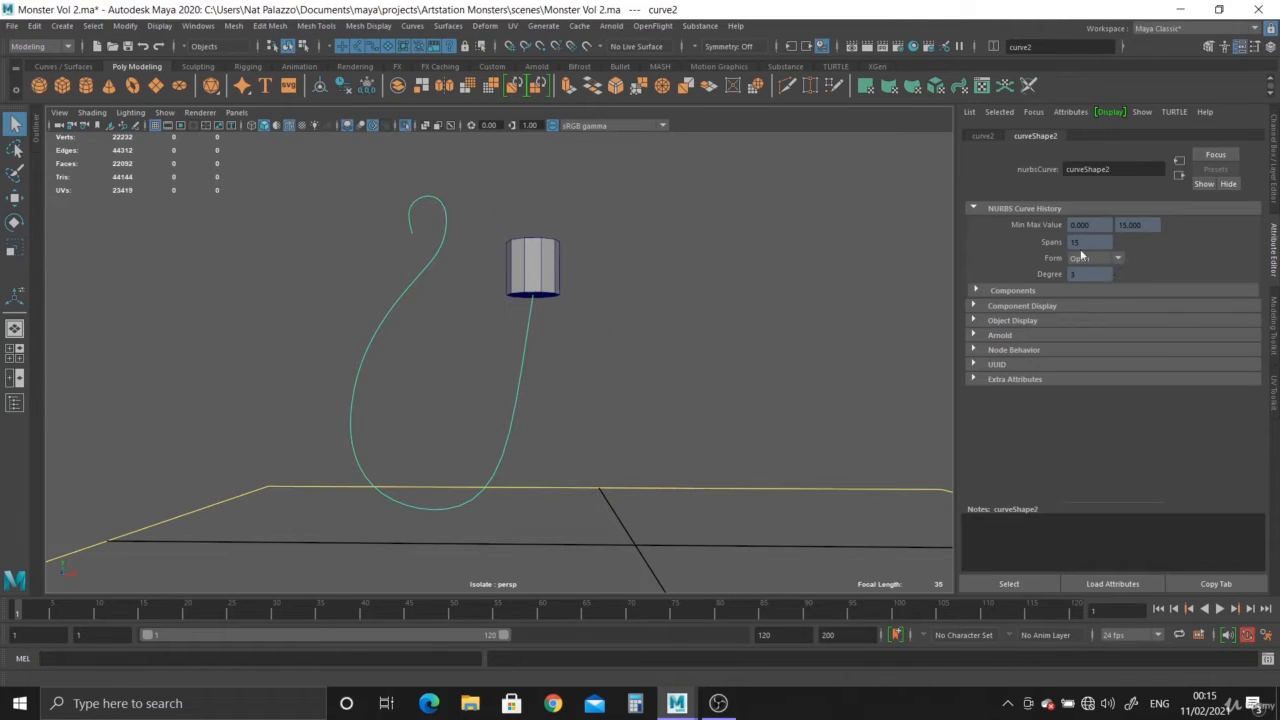
pyautogui.moveTo(427, 272); pyautogui.dragTo(337, 270, button='right')
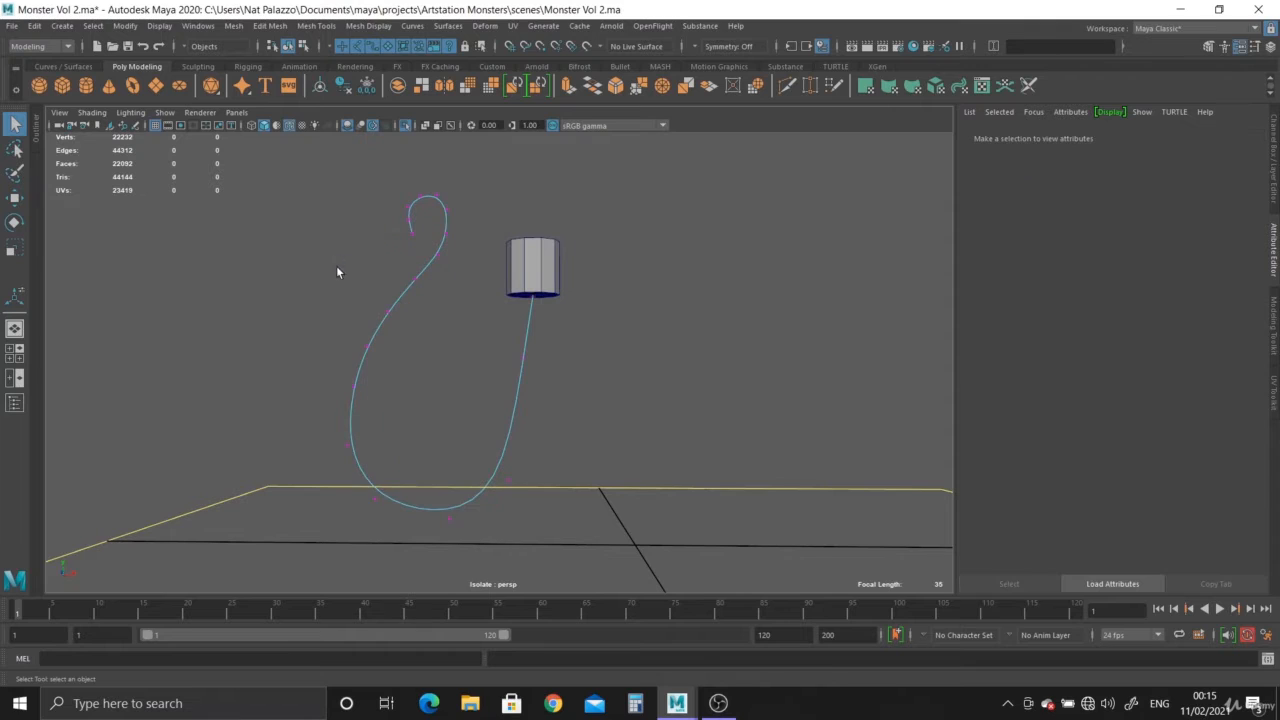
pyautogui.moveTo(390, 220); pyautogui.dragTo(423, 251)
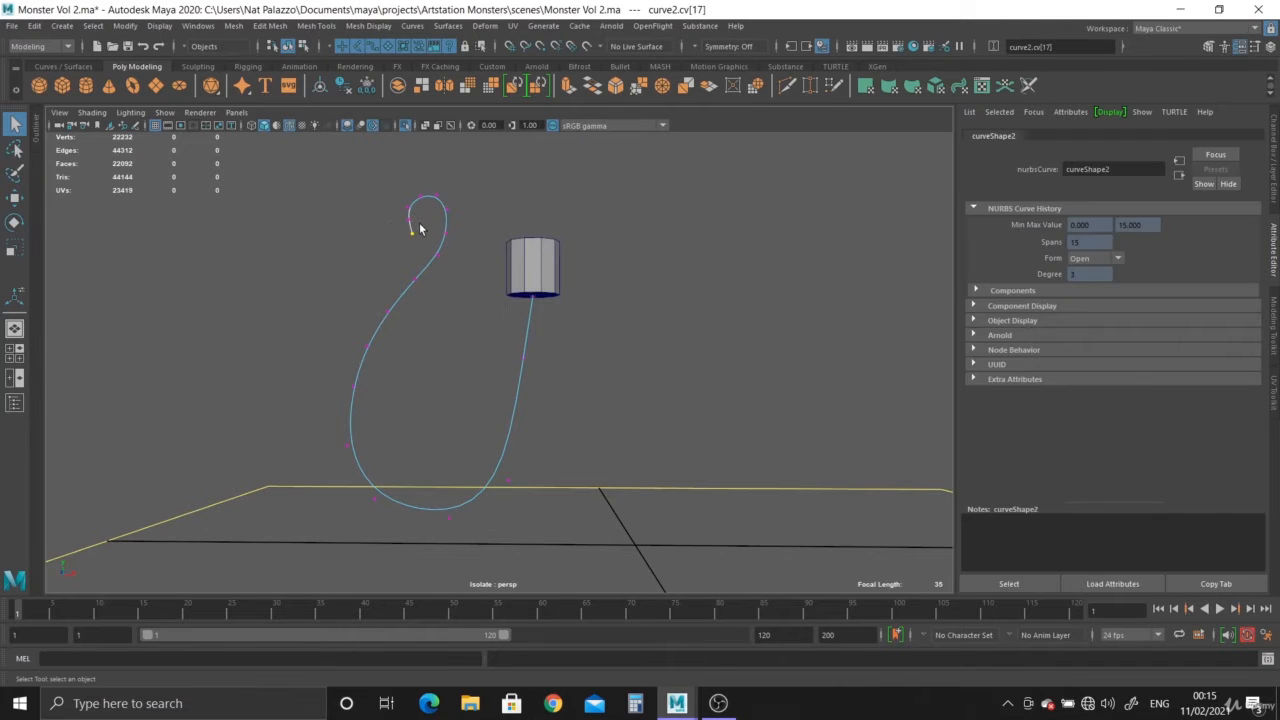
pyautogui.click(443, 206)
pyautogui.moveTo(427, 269); pyautogui.dragTo(500, 227, button='right')
pyautogui.click(568, 272)
pyautogui.moveTo(563, 449); pyautogui.dragTo(468, 352)
pyautogui.moveTo(434, 266); pyautogui.dragTo(307, 284, button='right')
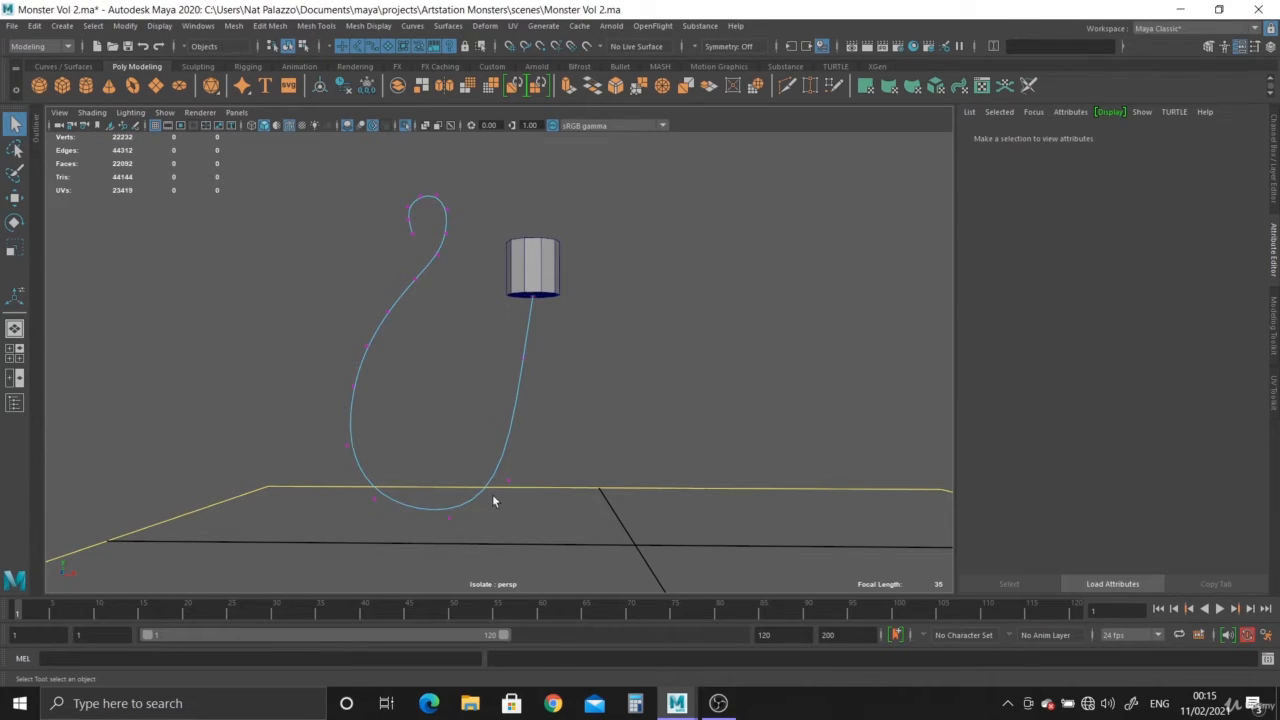
# Step: Rebuild the tentacle curve as a uniform cubic curve with 15 spans, keeping its ends
pyautogui.moveTo(527, 350); pyautogui.dragTo(590, 327, button='right')
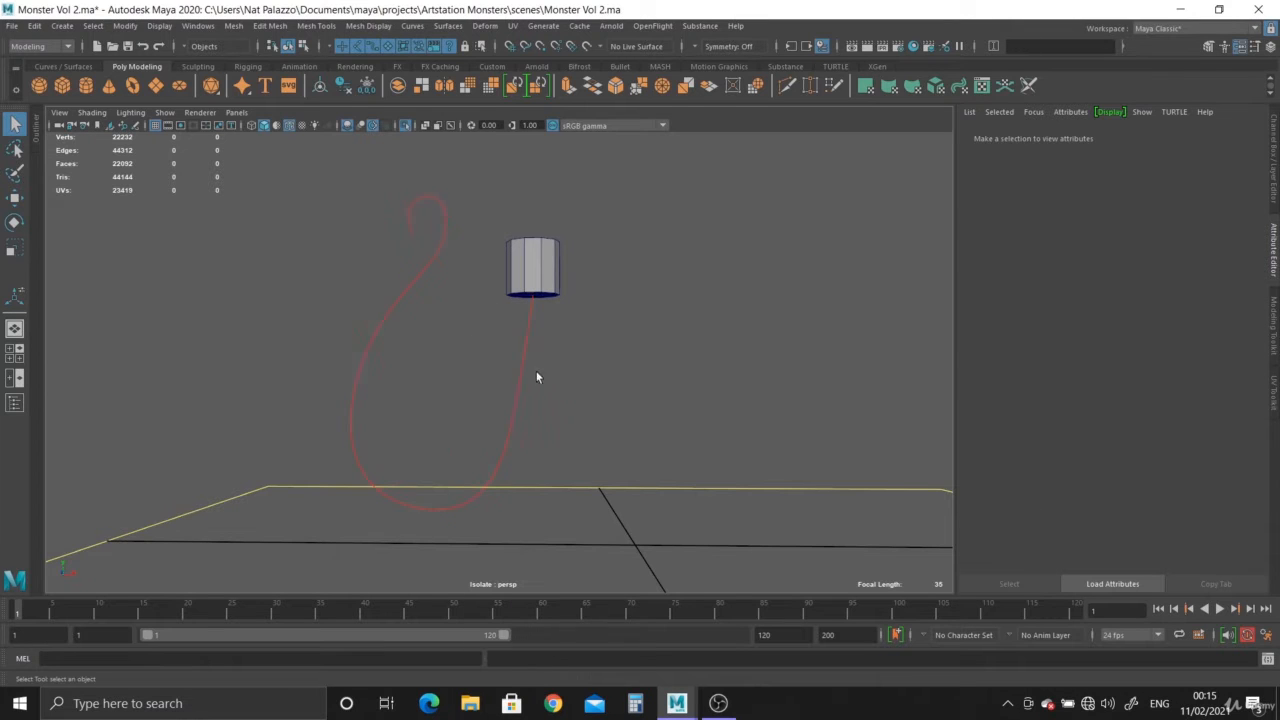
pyautogui.click(534, 371)
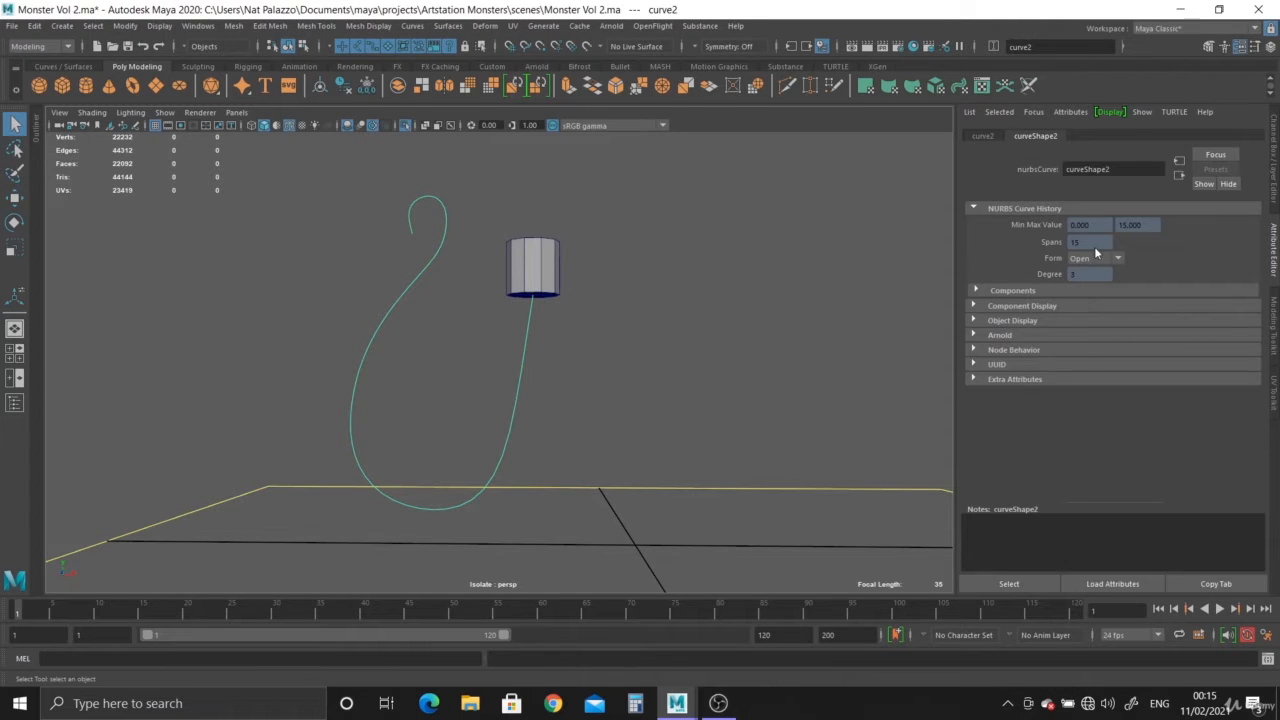
pyautogui.click(412, 26)
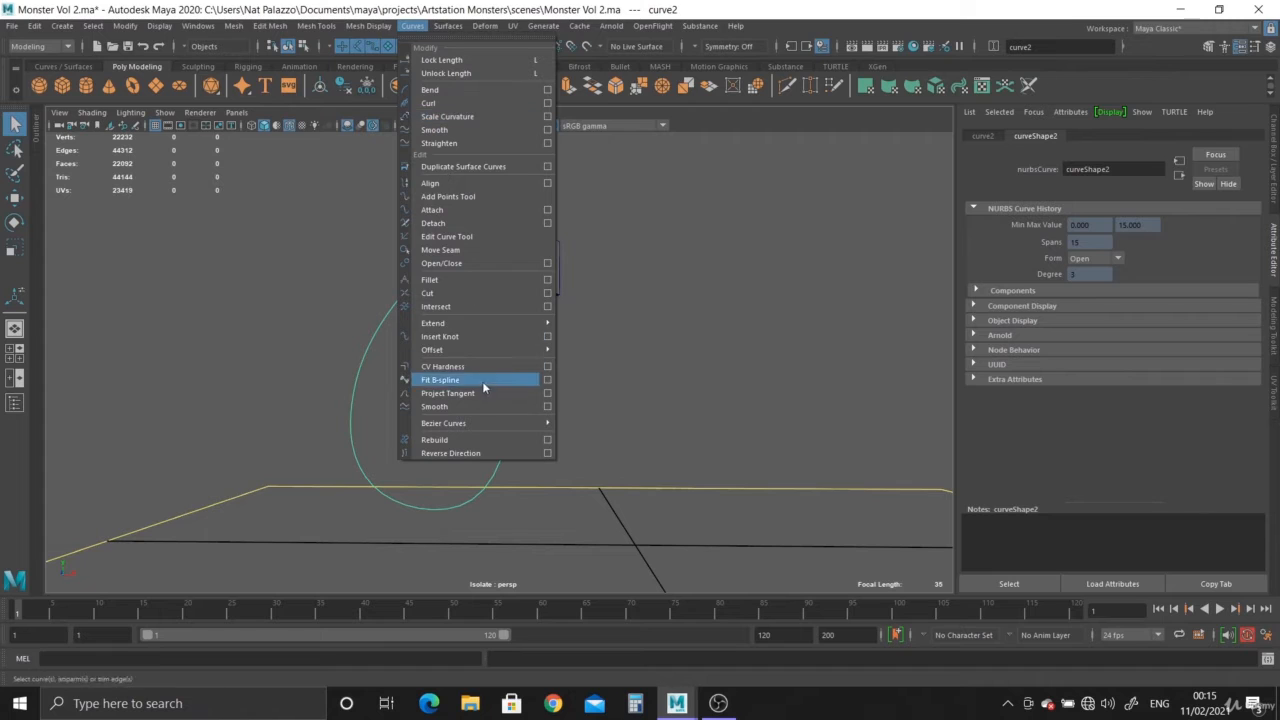
pyautogui.click(548, 442)
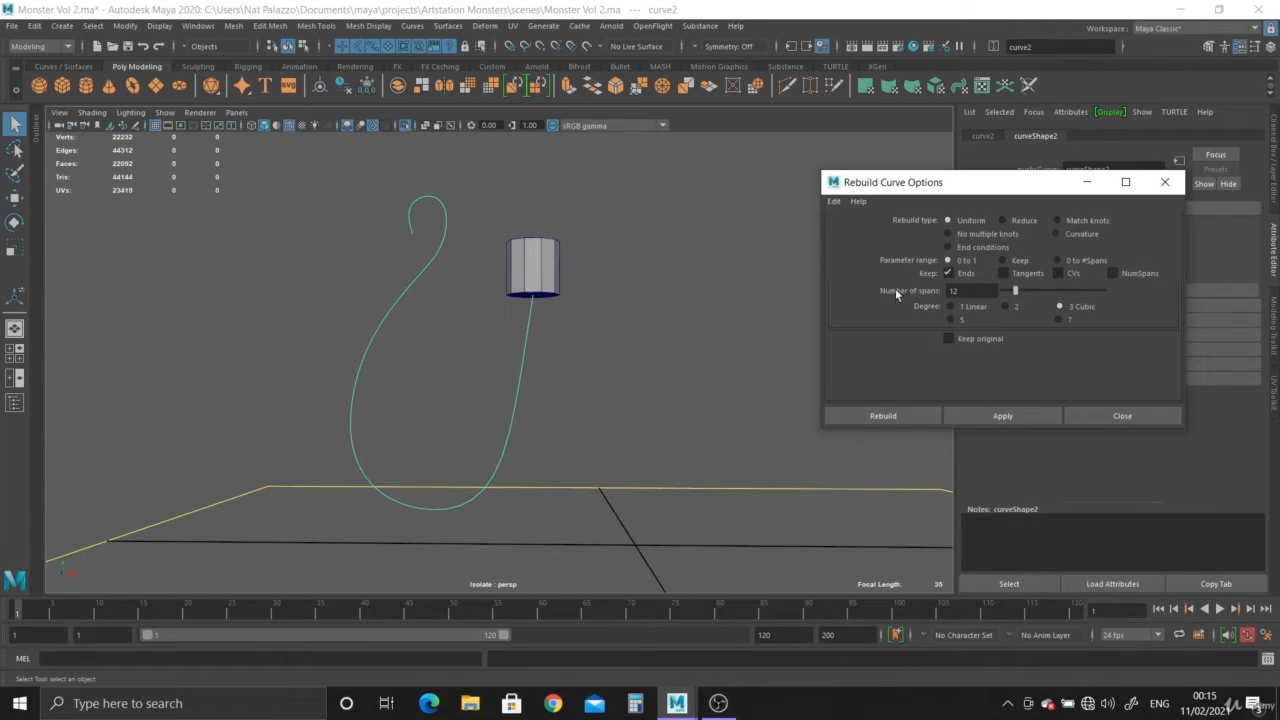
pyautogui.click(954, 290)
pyautogui.click(895, 414)
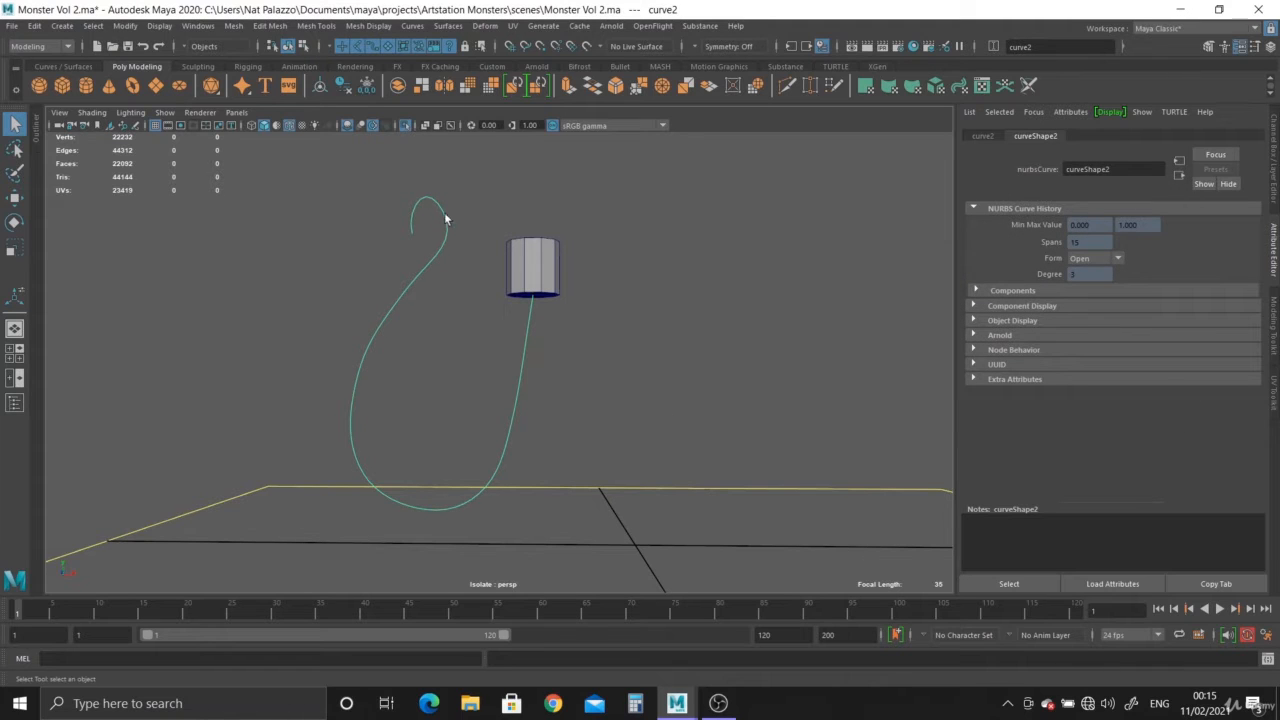
# Step: Show the rebuilt curve's control vertices over the reference drawing in the front view, at the curled tip
pyautogui.moveTo(418, 268); pyautogui.dragTo(337, 269, button='right')
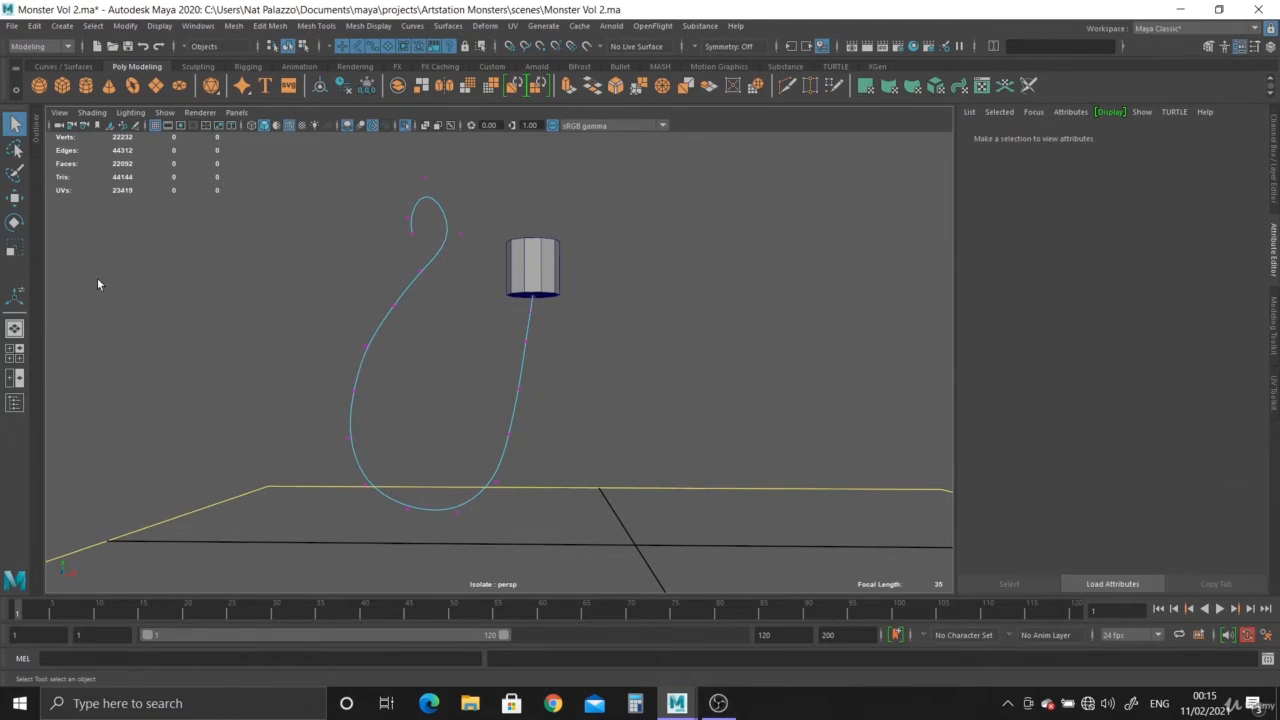
pyautogui.keyDown('alt'); pyautogui.moveTo(424, 425); pyautogui.dragTo(430, 371, button='middle'); pyautogui.keyUp('alt')
pyautogui.scroll(2, 430, 371)
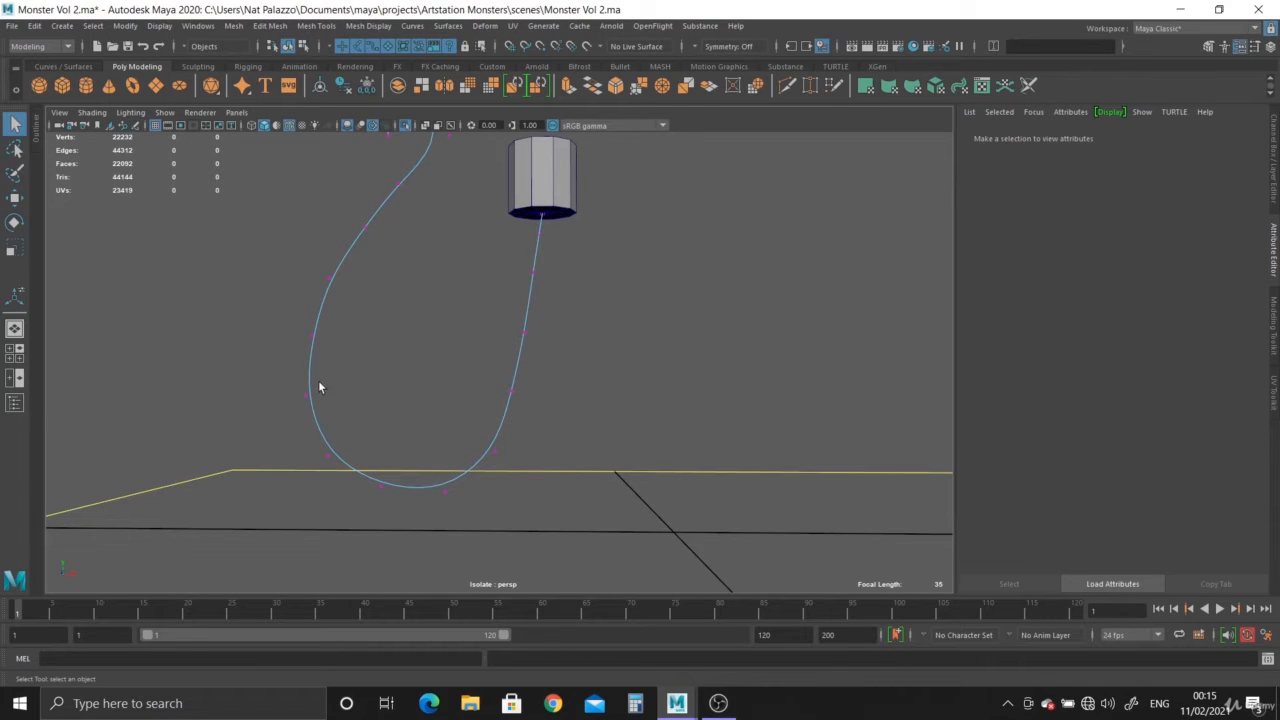
pyautogui.press('space')
pyautogui.press('space')
pyautogui.scroll(3, 342, 349)
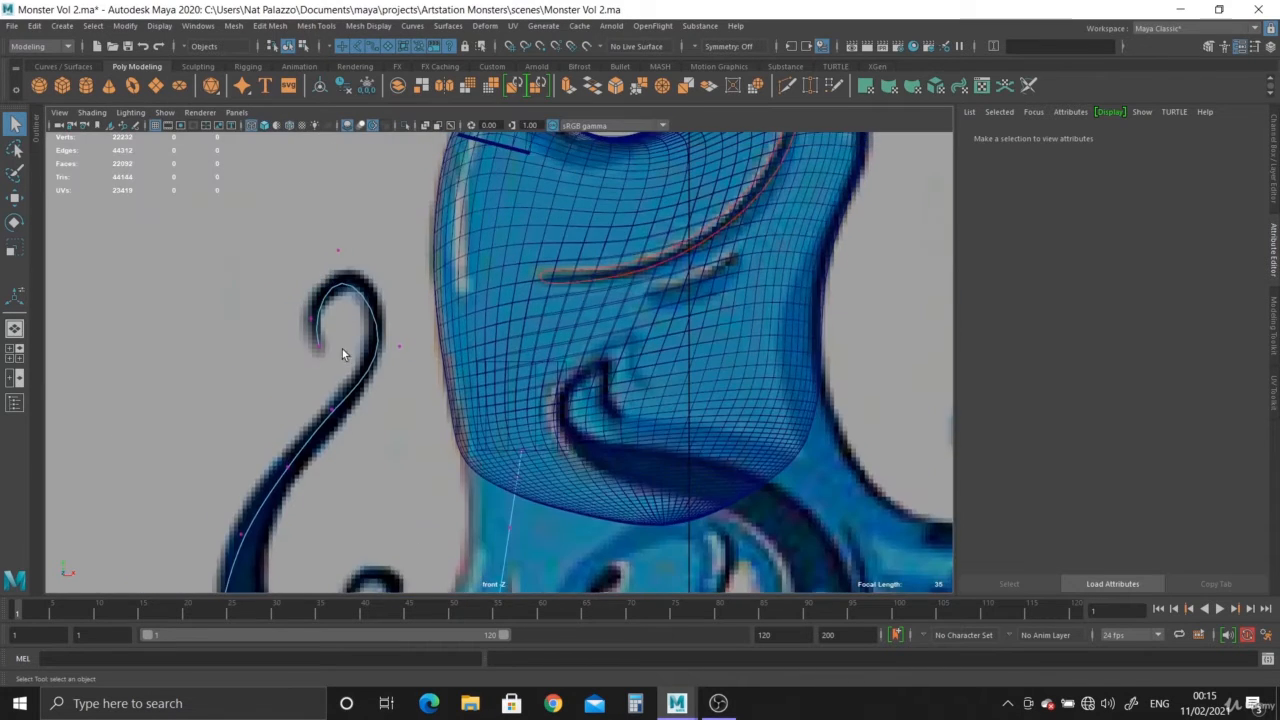
pyautogui.keyDown('alt'); pyautogui.moveTo(342, 349); pyautogui.dragTo(448, 416, button='middle'); pyautogui.keyUp('alt')
pyautogui.scroll(1, 429, 374)
# Step: Move the three control vertices around the tip's curl to match the drawn tentacle, and return to the perspective view
pyautogui.moveTo(346, 242); pyautogui.dragTo(397, 247)
pyautogui.press('w')
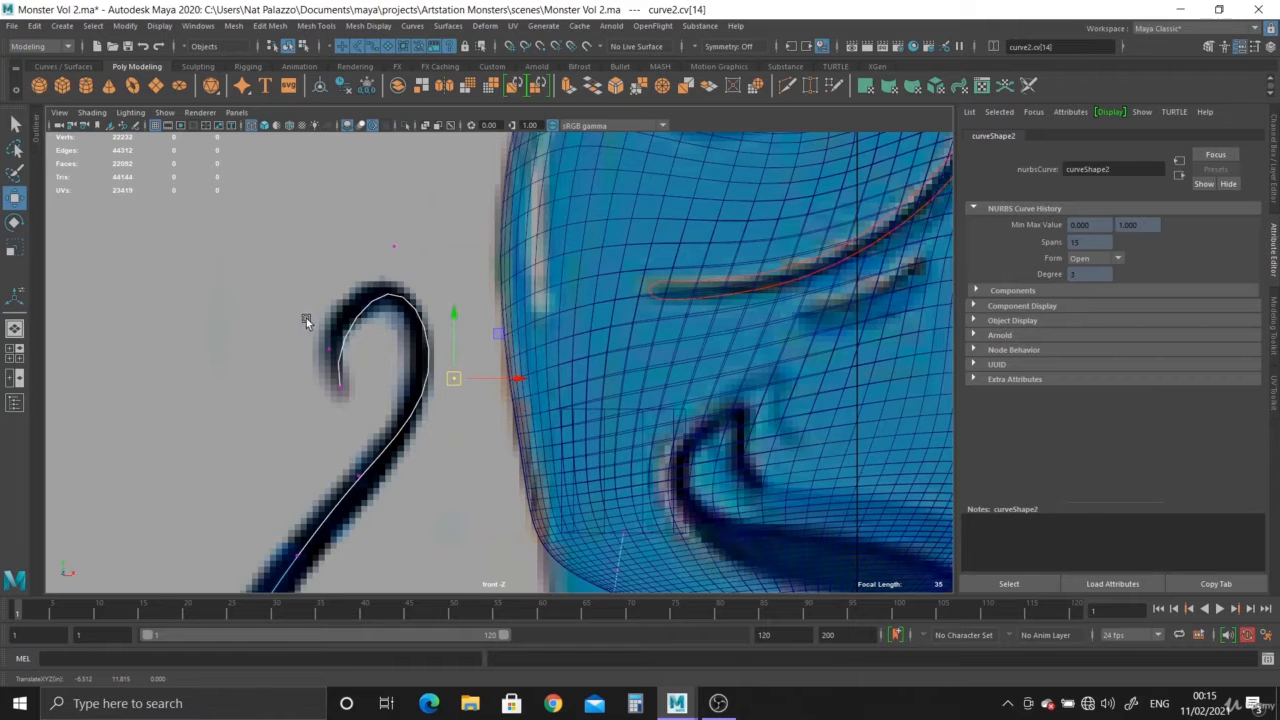
pyautogui.moveTo(306, 320); pyautogui.dragTo(346, 356)
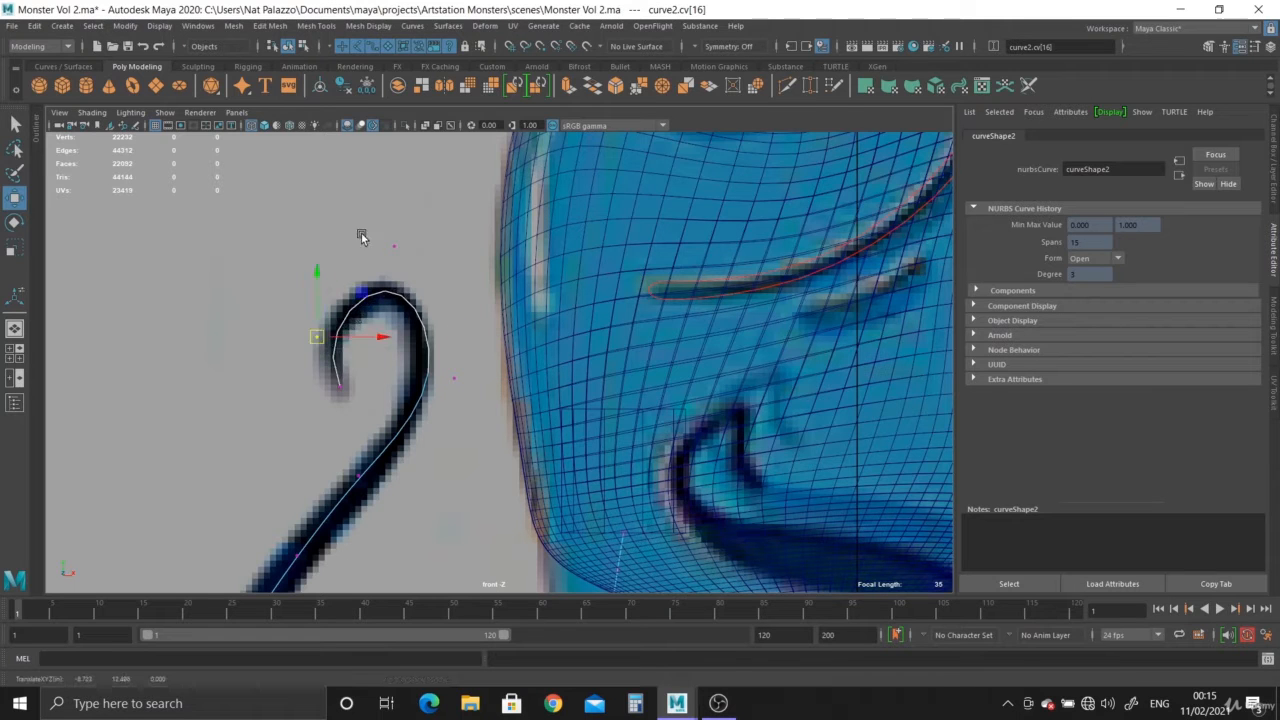
pyautogui.moveTo(360, 237); pyautogui.dragTo(393, 244)
pyautogui.scroll(-2, 243, 306)
pyautogui.keyDown('alt'); pyautogui.moveTo(300, 400); pyautogui.dragTo(289, 114, button='middle'); pyautogui.keyUp('alt')
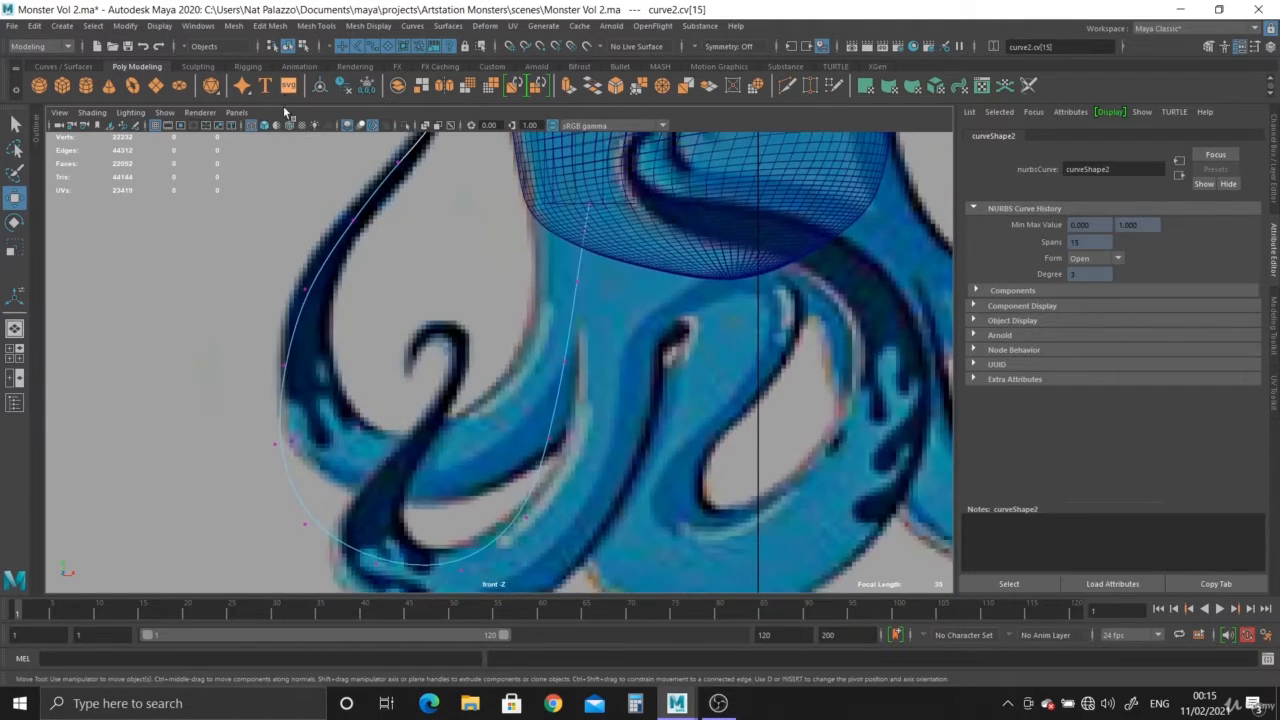
pyautogui.scroll(-2, 335, 309)
pyautogui.press('space')
pyautogui.press('space')
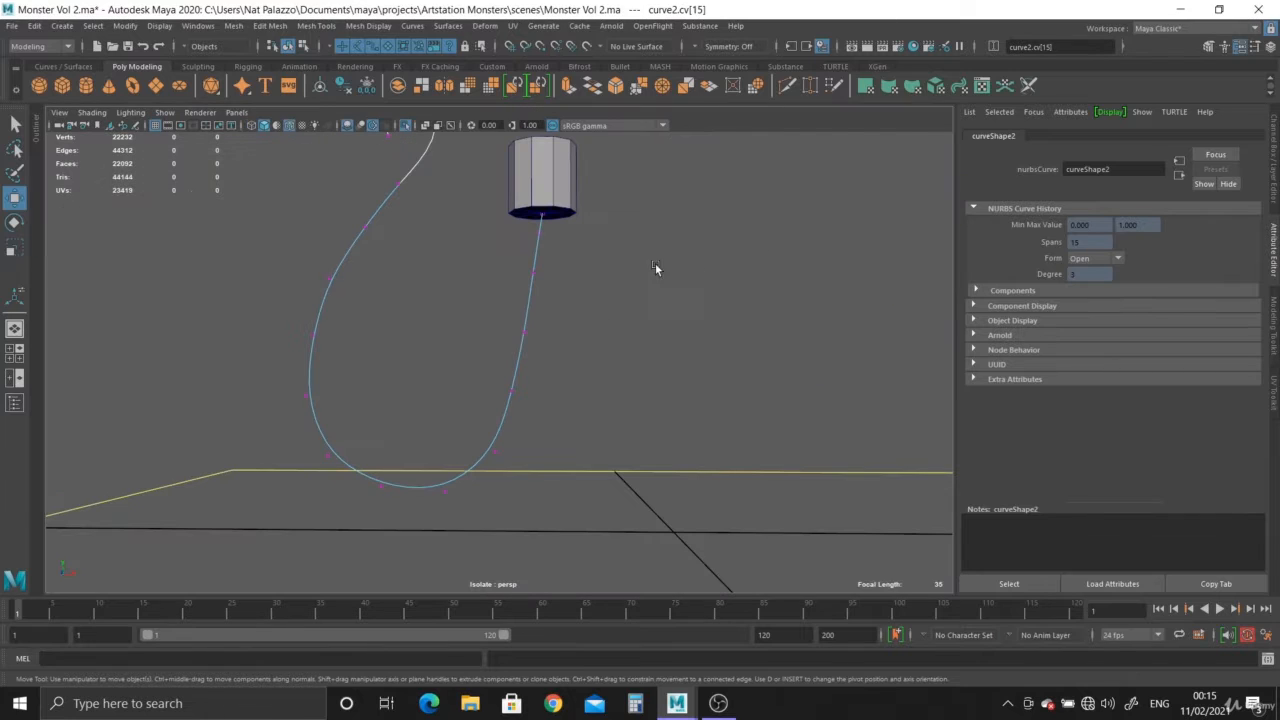
# Step: Return the curve to object mode, check the cylinder's bottom cap face selection, and put the cylinder back in object mode
pyautogui.moveTo(534, 275); pyautogui.dragTo(594, 258, button='right')
pyautogui.click(600, 272)
pyautogui.keyDown('alt'); pyautogui.moveTo(602, 312); pyautogui.dragTo(611, 394, button='middle'); pyautogui.keyUp('alt')
pyautogui.scroll(2, 611, 394)
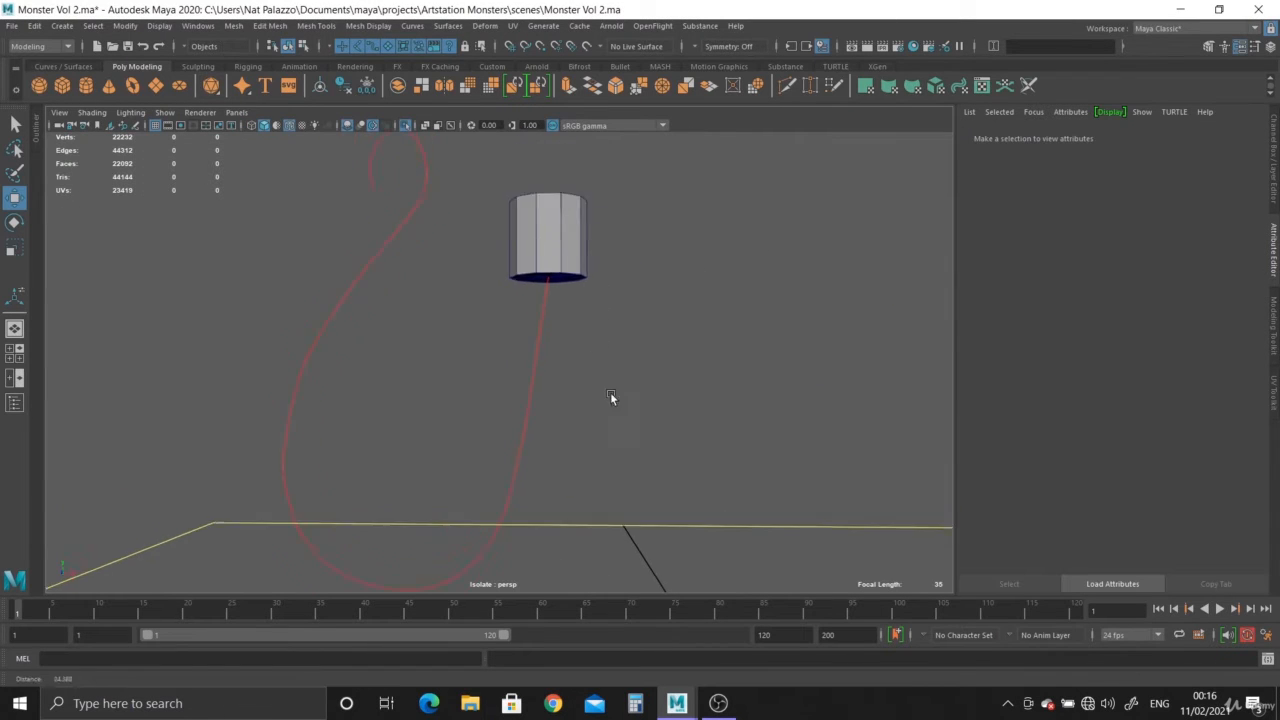
pyautogui.click(541, 226)
pyautogui.moveTo(547, 216); pyautogui.dragTo(547, 248, button='right')
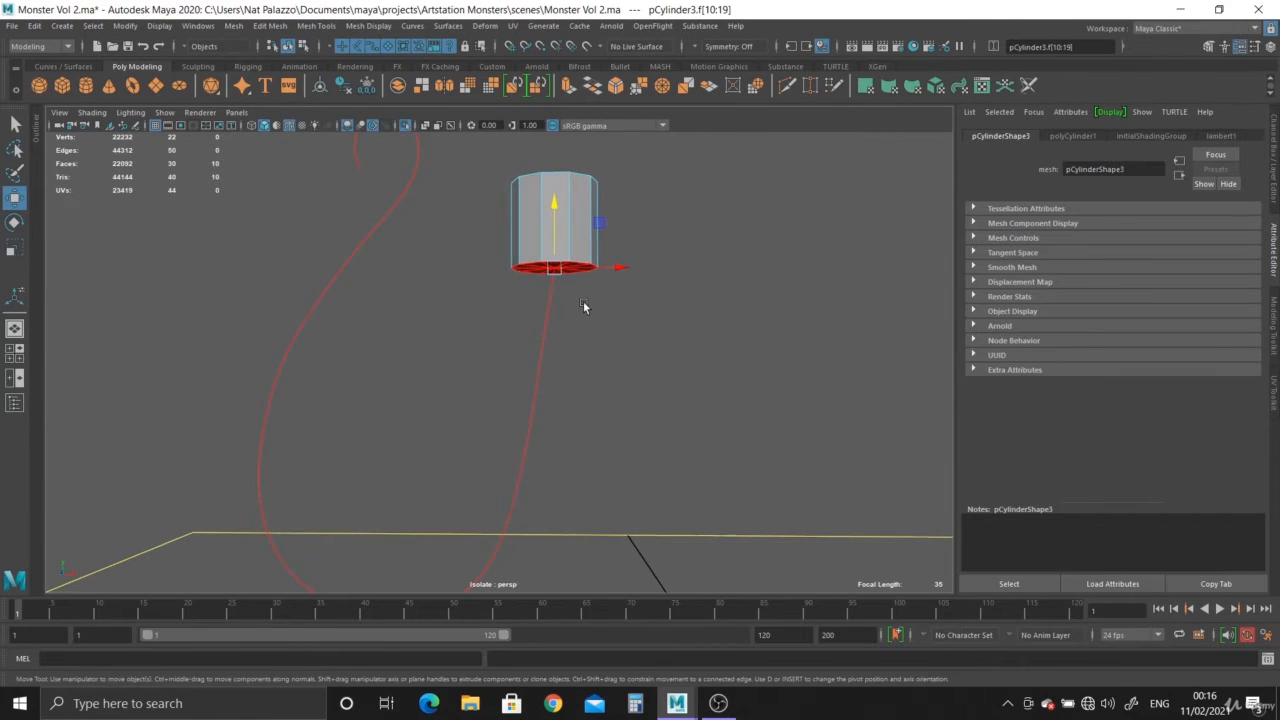
pyautogui.keyDown('alt'); pyautogui.moveTo(583, 302); pyautogui.dragTo(584, 272); pyautogui.keyUp('alt')
pyautogui.moveTo(544, 200); pyautogui.dragTo(611, 170, button='right')
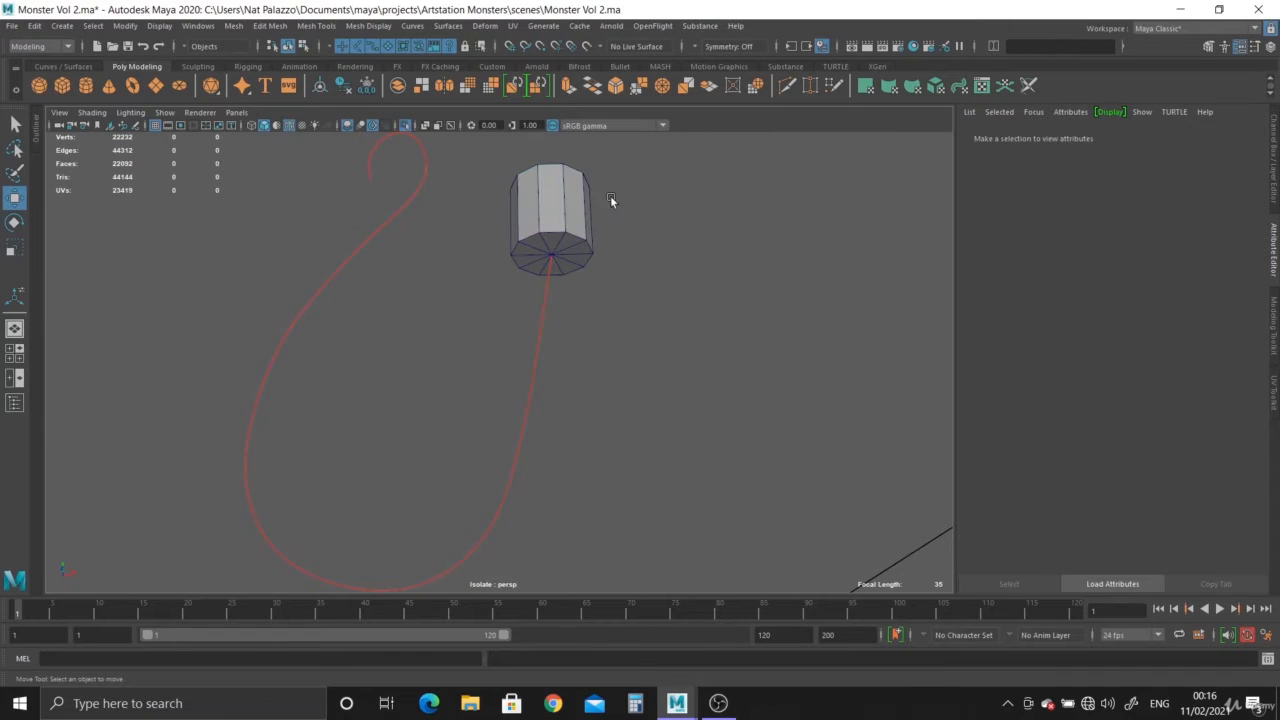
# Step: Extrude the cylinder's bottom cap faces along the tentacle curve and display the extrusion's channel attributes
pyautogui.moveTo(533, 179); pyautogui.dragTo(546, 230, button='right')
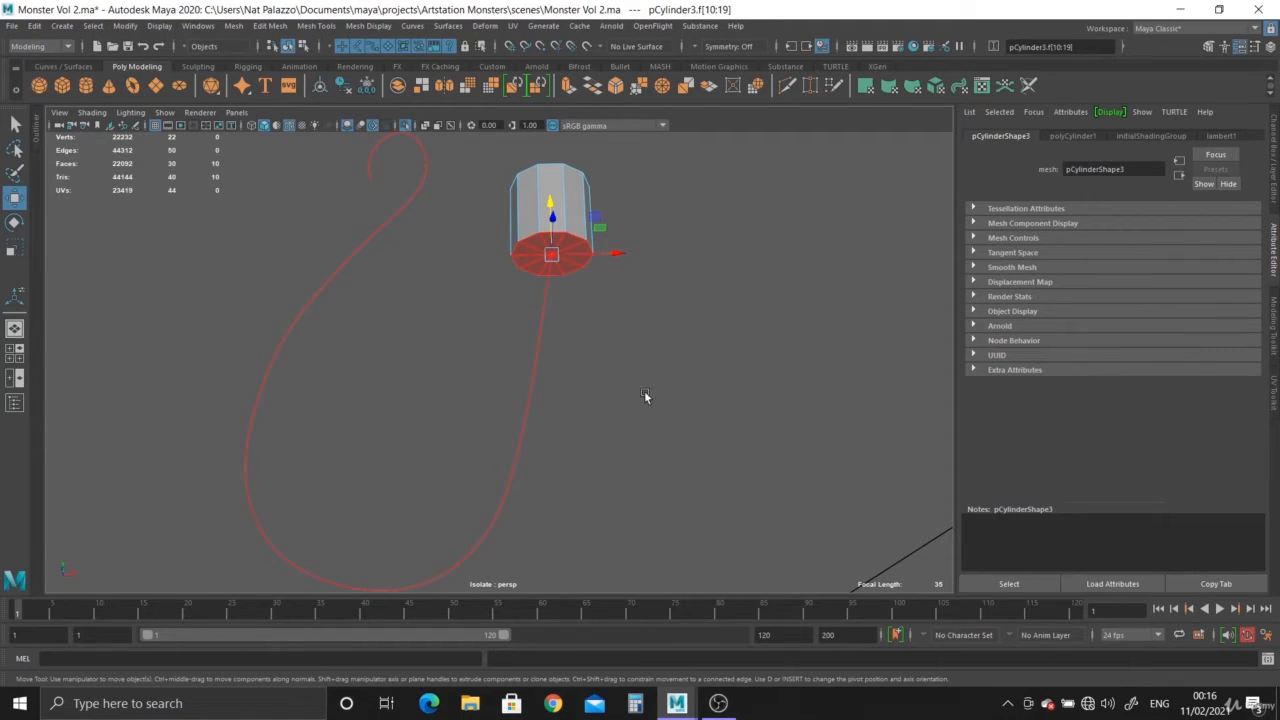
pyautogui.click(532, 394)
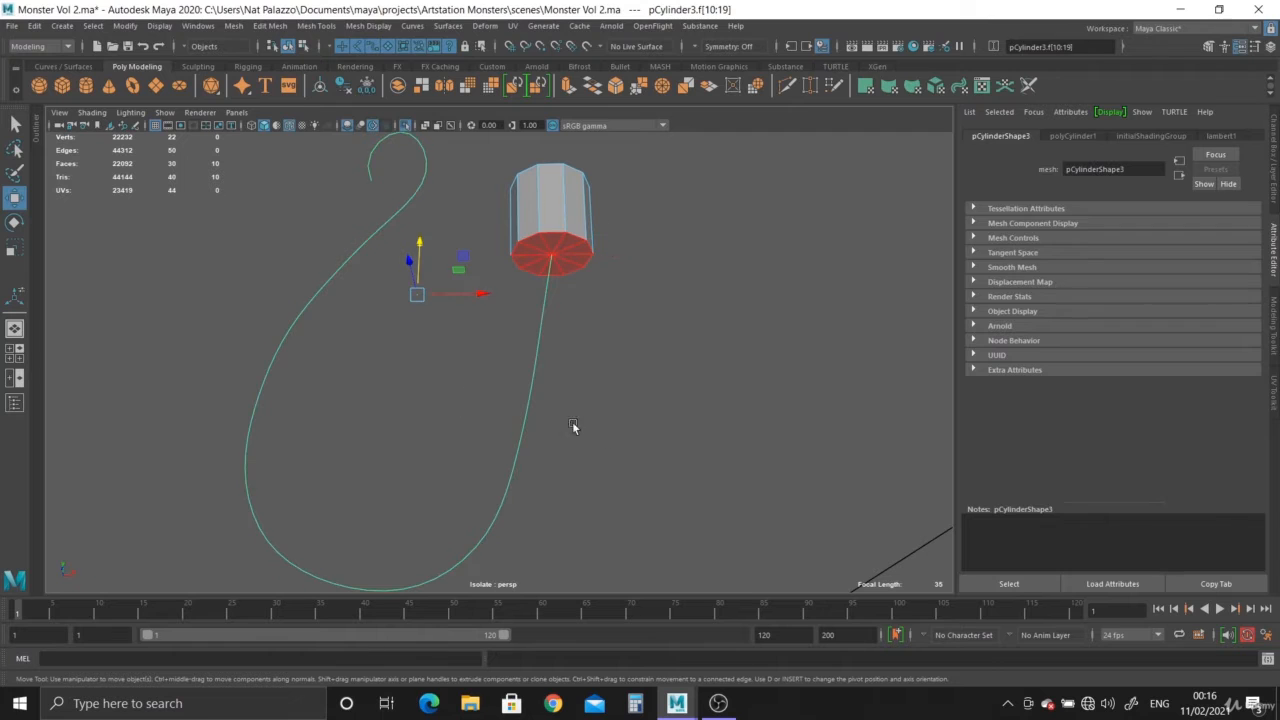
pyautogui.click(567, 86)
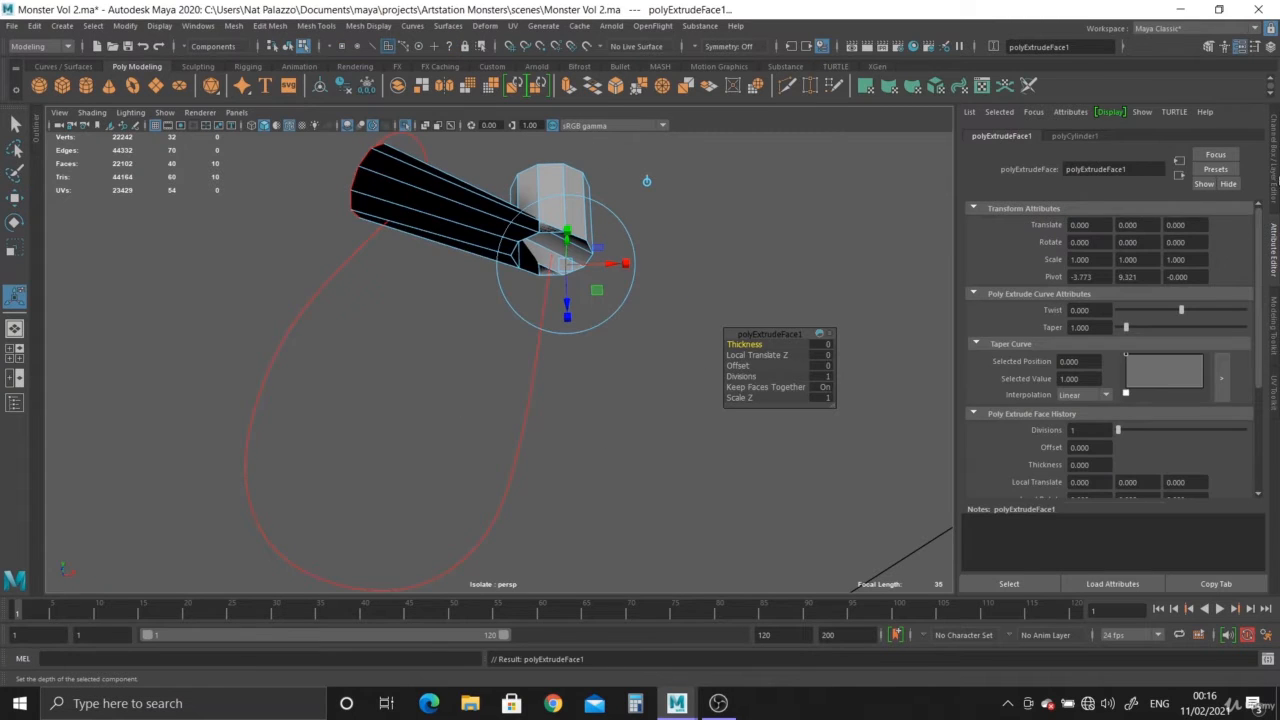
pyautogui.click(1275, 181)
pyautogui.scroll(-3, 719, 486)
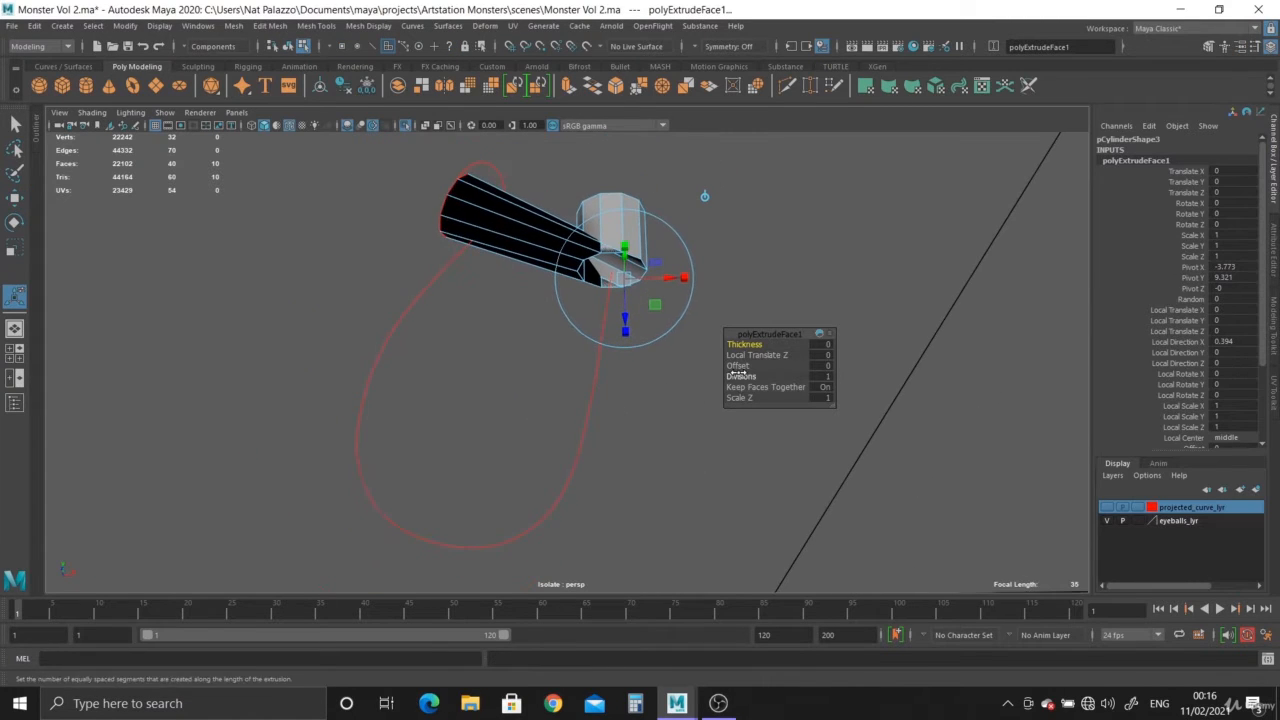
# Step: Try 11 and then 50 divisions on the extrusion along the tentacle curve
pyautogui.moveTo(740, 375); pyautogui.dragTo(802, 381)
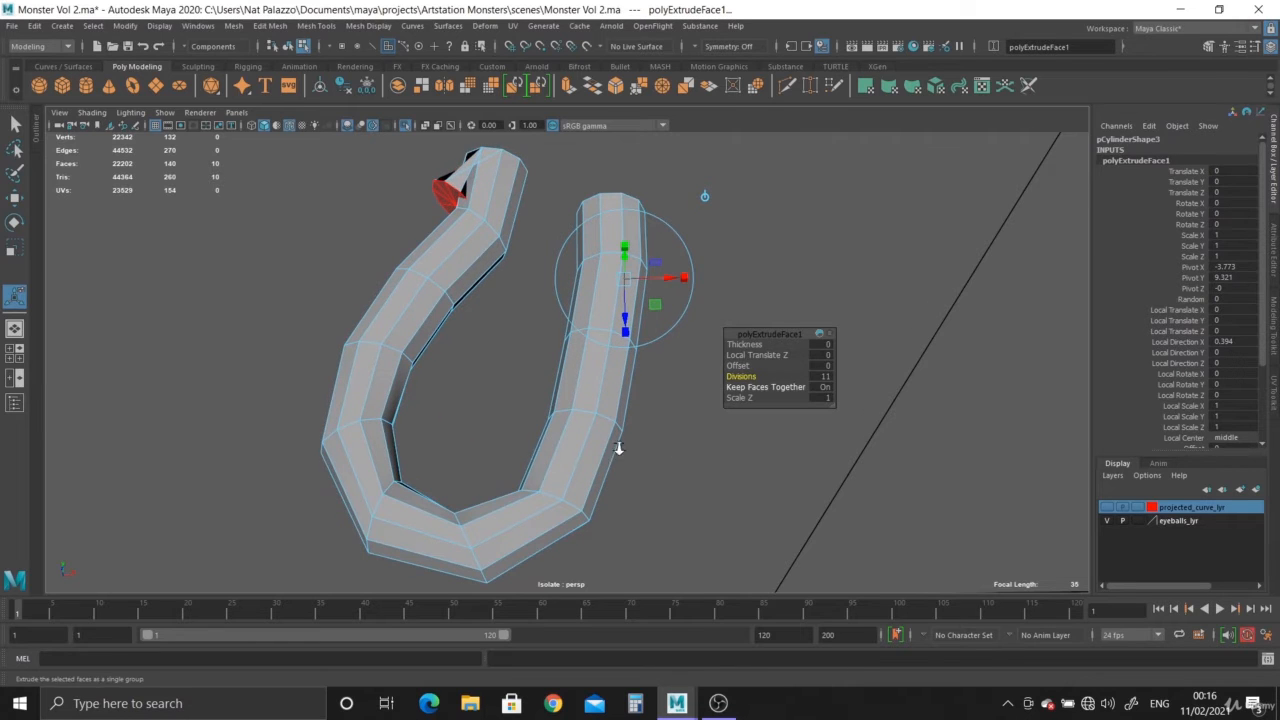
pyautogui.keyDown('alt'); pyautogui.moveTo(619, 448); pyautogui.dragTo(480, 436); pyautogui.keyUp('alt')
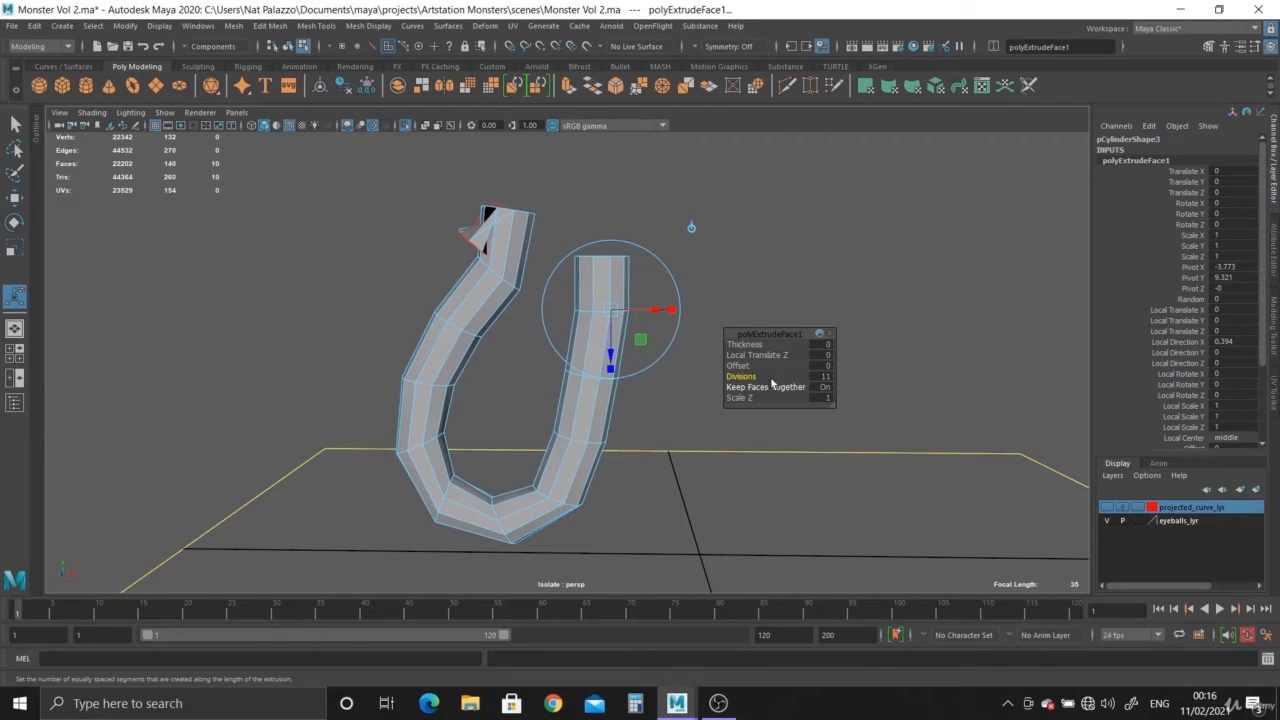
pyautogui.moveTo(745, 376); pyautogui.dragTo(1011, 413)
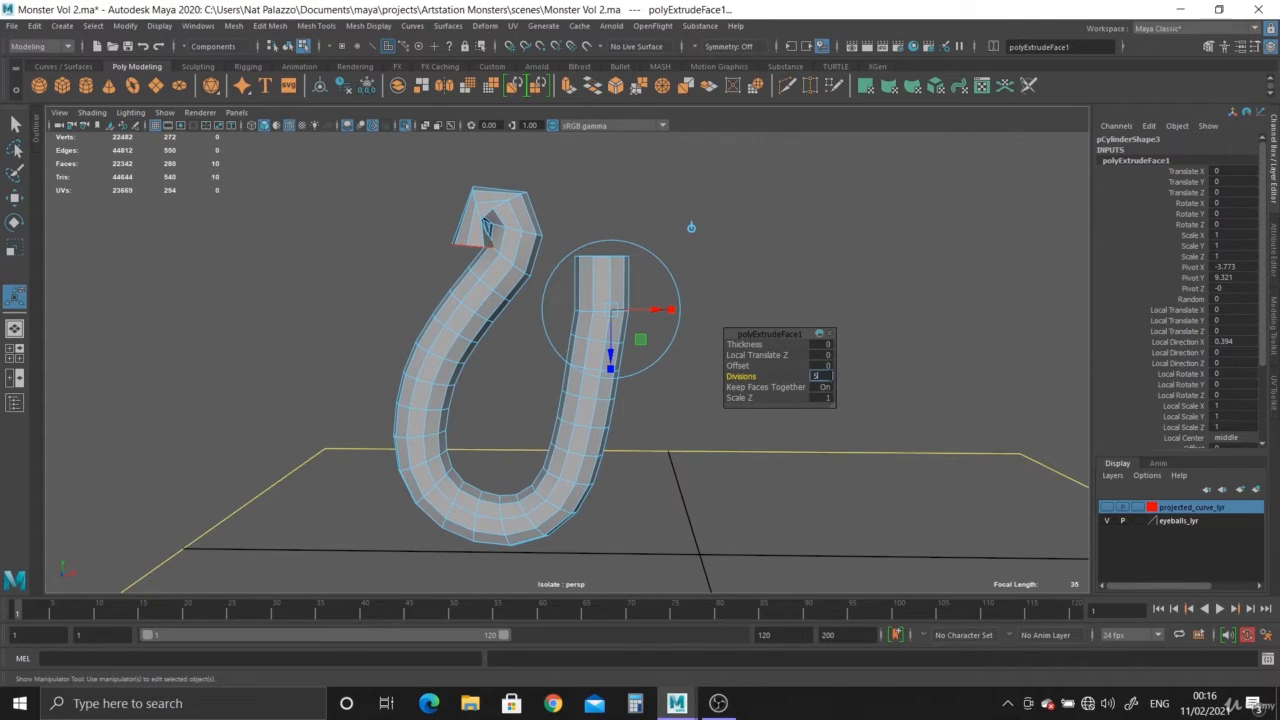
pyautogui.write('0')
pyautogui.press('Return')
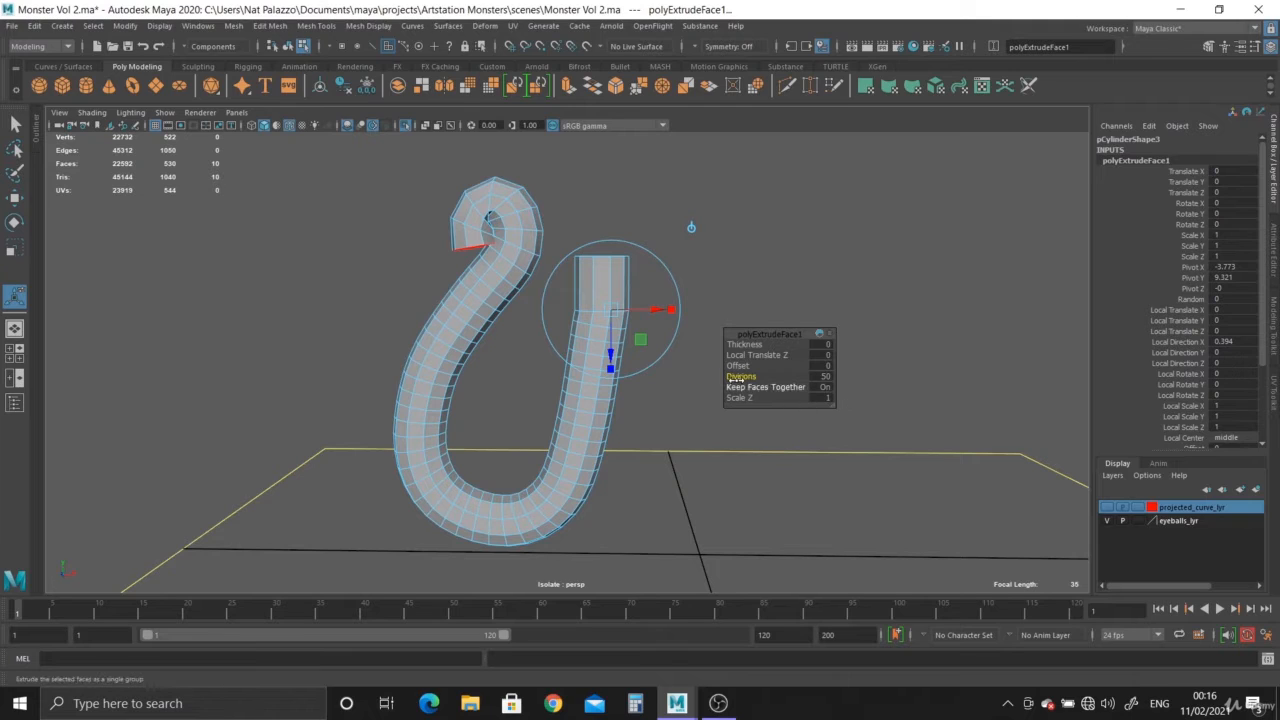
# Step: Set the tentacle extrusion's divisions to 12 and check its shape
pyautogui.click(825, 377)
pyautogui.press('Return')
pyautogui.keyDown('alt'); pyautogui.moveTo(596, 471); pyautogui.dragTo(526, 331); pyautogui.keyUp('alt')
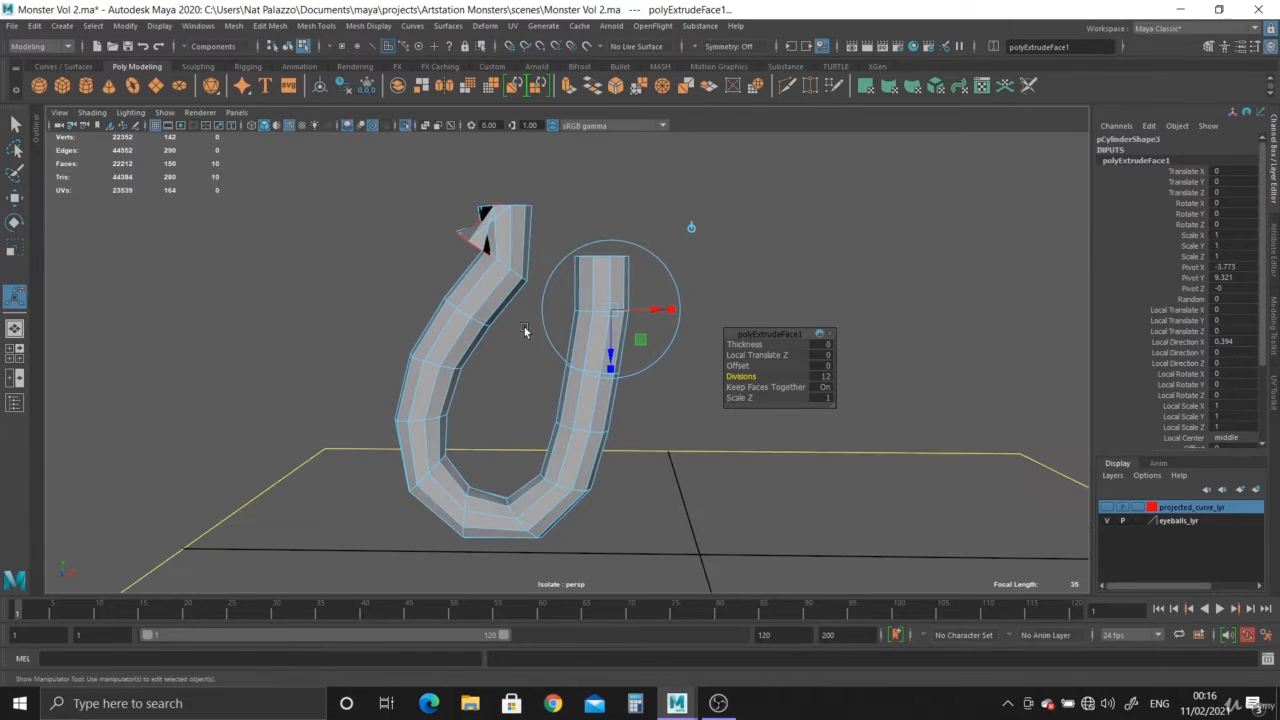
pyautogui.scroll(1, 523, 300)
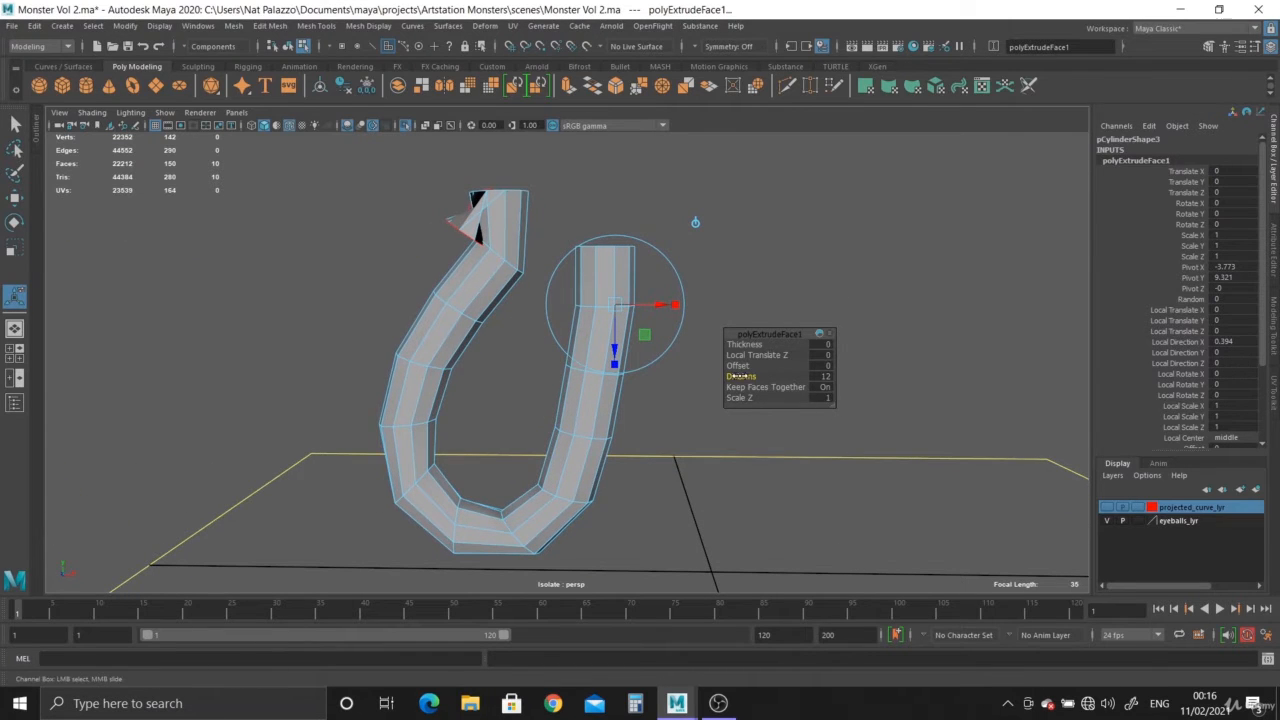
pyautogui.moveTo(745, 377)
pyautogui.mouseDown()
pyautogui.moveTo(722, 377)
pyautogui.moveTo(741, 377)
pyautogui.mouseUp()
pyautogui.scroll(-3, 680, 451)
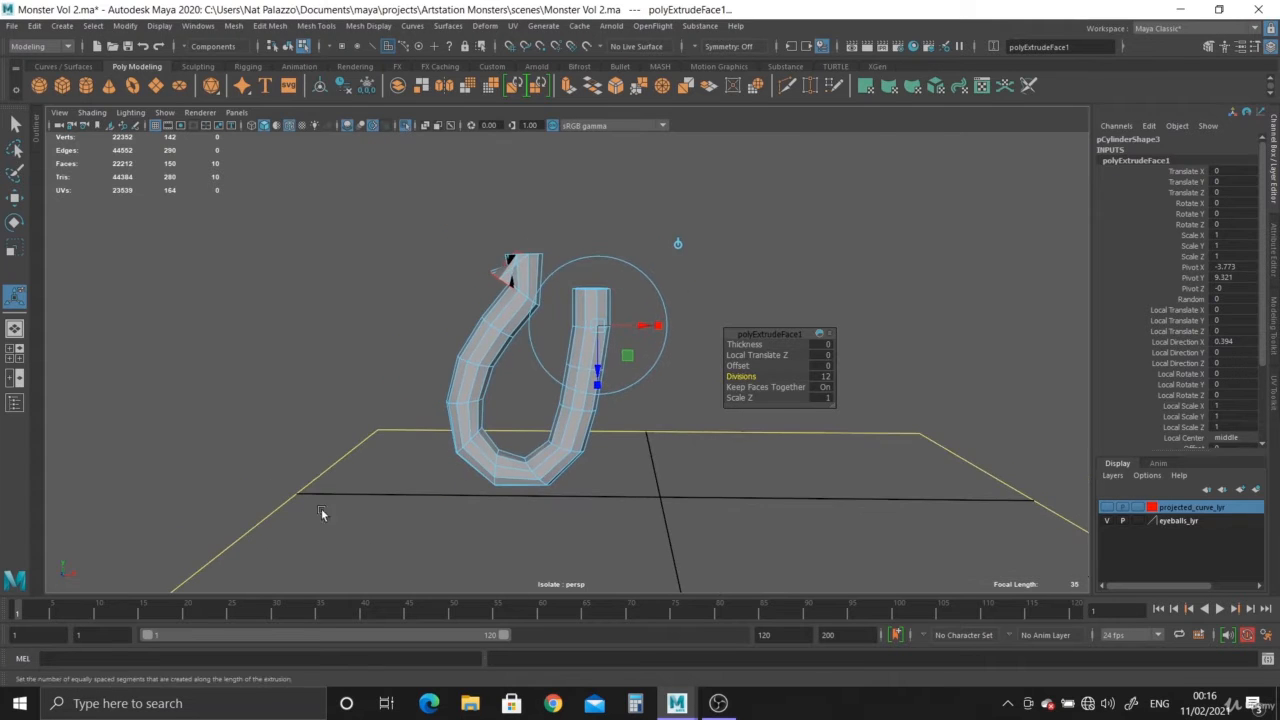
# Step: Set the extrusion's divisions to 10 over the front-view drawing, and return the tentacle to object mode in the perspective view
pyautogui.press('space')
pyautogui.press('space')
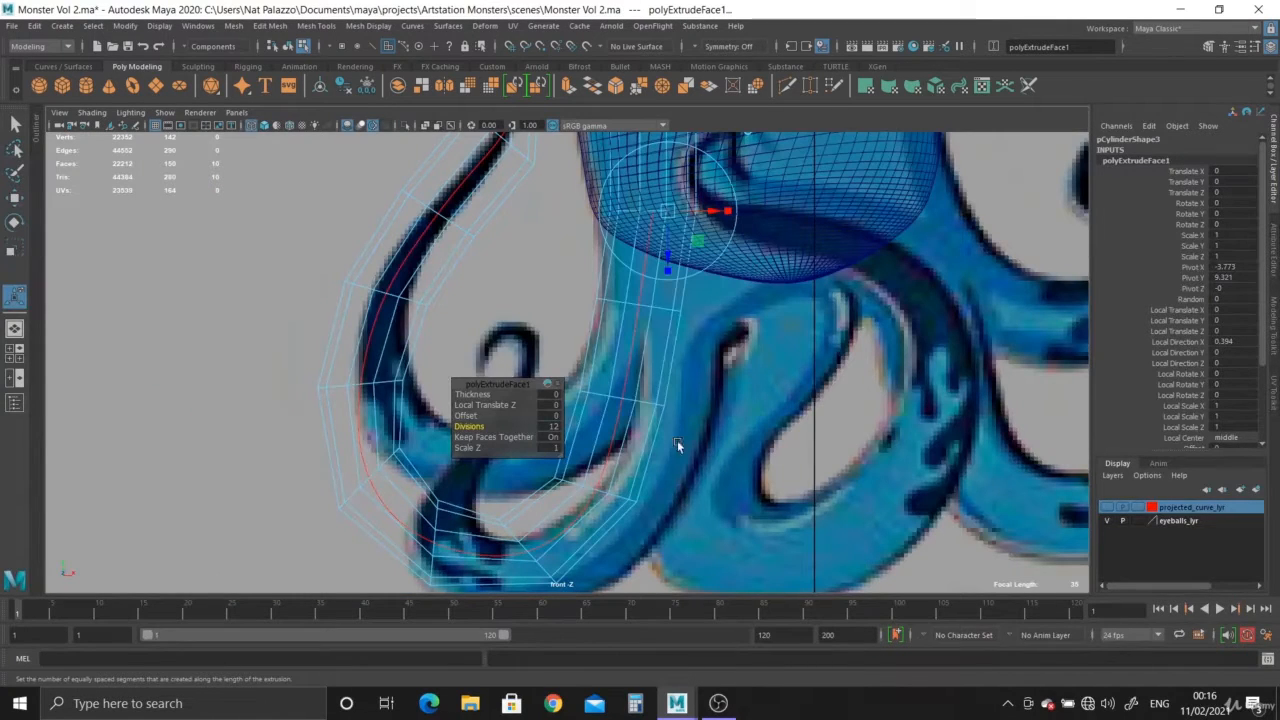
pyautogui.click(550, 428)
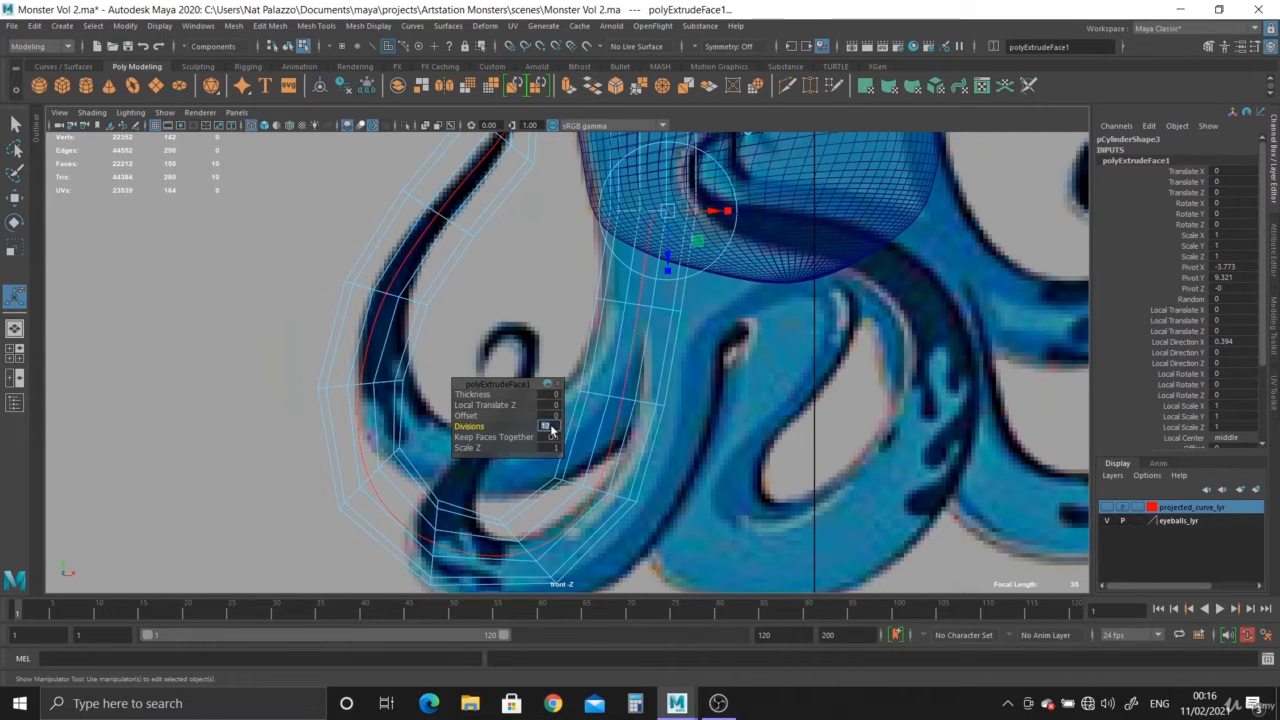
pyautogui.write('10')
pyautogui.press('Return')
pyautogui.press('space')
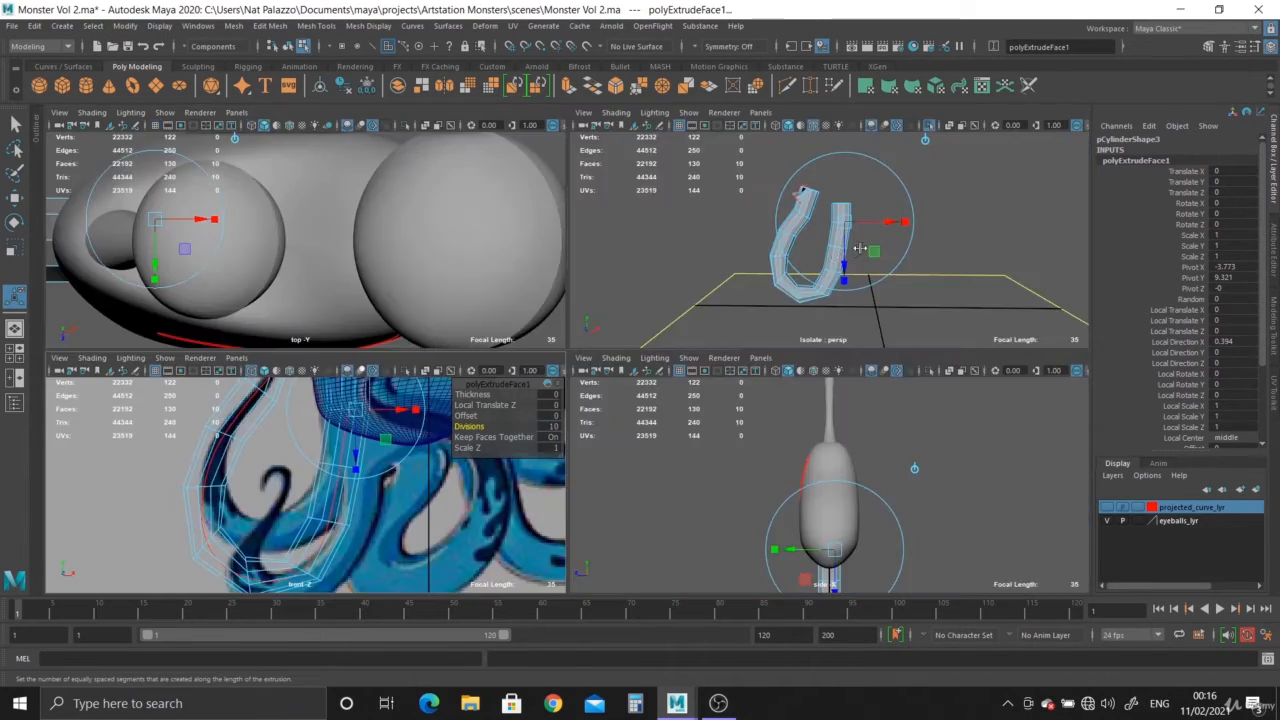
pyautogui.press('space')
pyautogui.click(832, 322)
pyautogui.moveTo(609, 346); pyautogui.dragTo(624, 325, button='right')
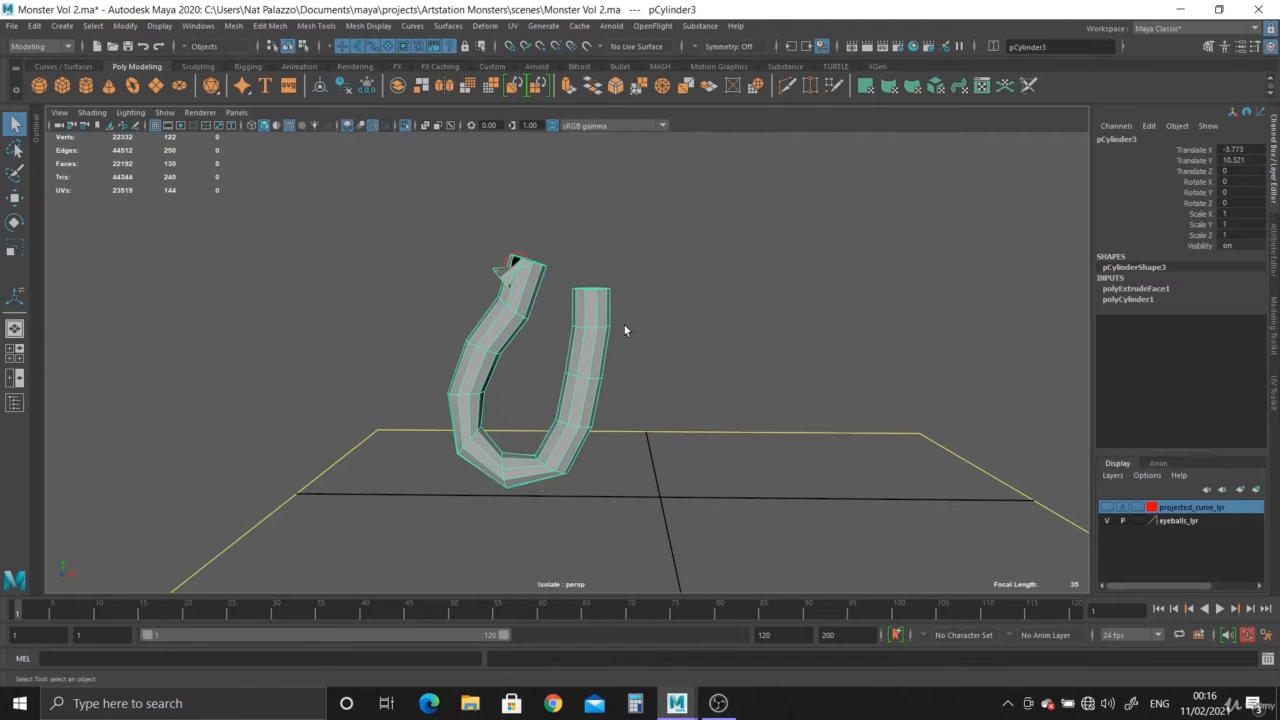
# Step: Bring back the extrusion's manipulator and open the polyExtrudeFace1 input attributes of the tentacle mesh
pyautogui.click(1276, 262)
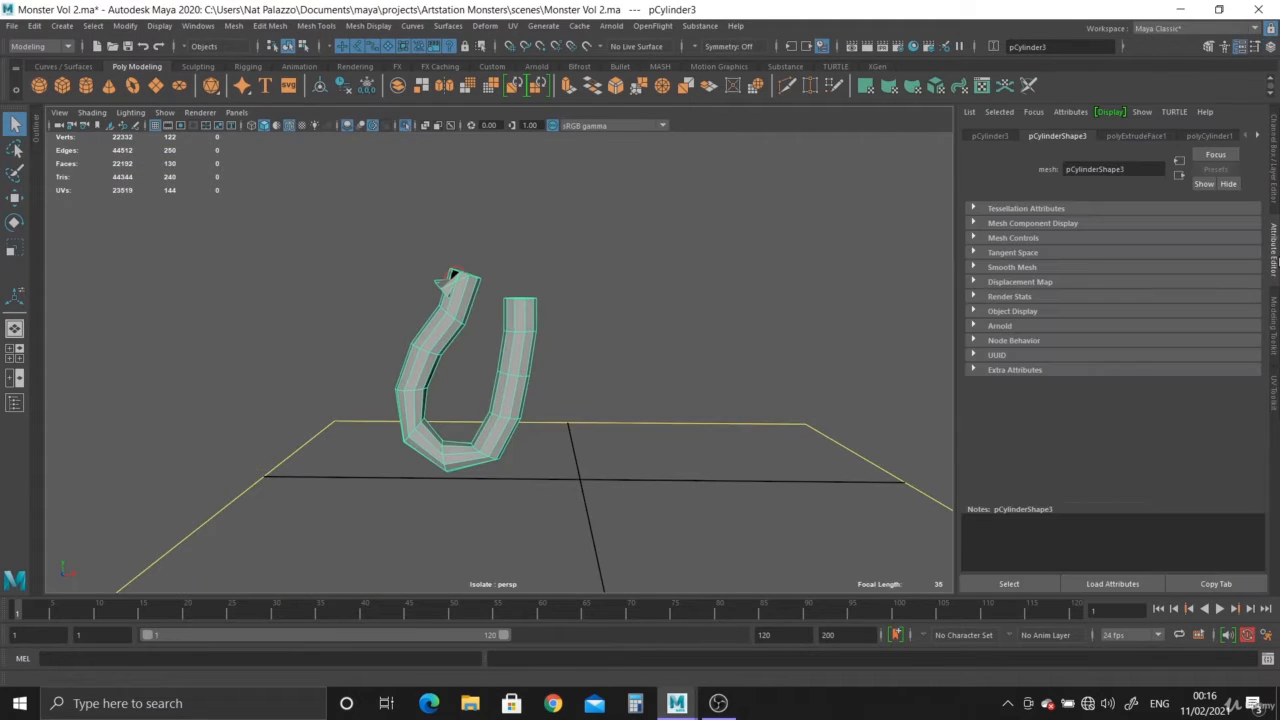
pyautogui.keyDown('alt'); pyautogui.moveTo(513, 325); pyautogui.dragTo(594, 314, button='middle'); pyautogui.keyUp('alt')
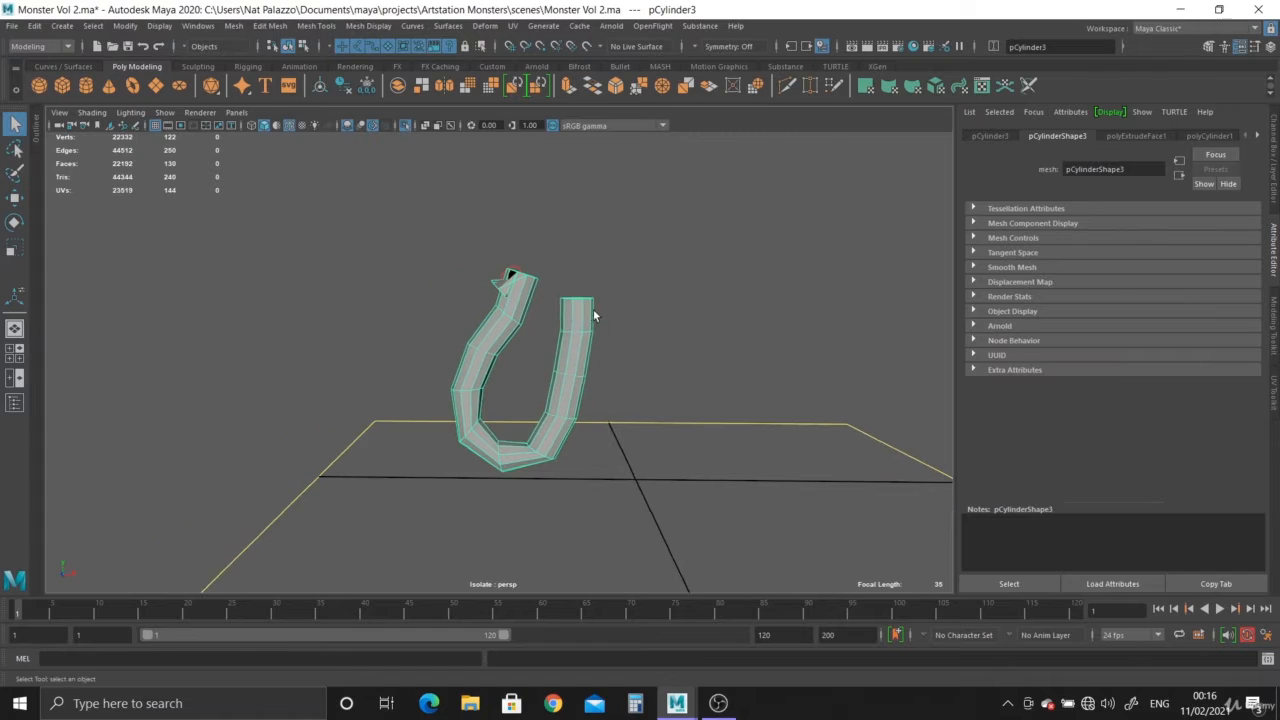
pyautogui.keyDown('alt'); pyautogui.moveTo(594, 314); pyautogui.dragTo(599, 358, button='right'); pyautogui.keyUp('alt')
pyautogui.click(16, 298)
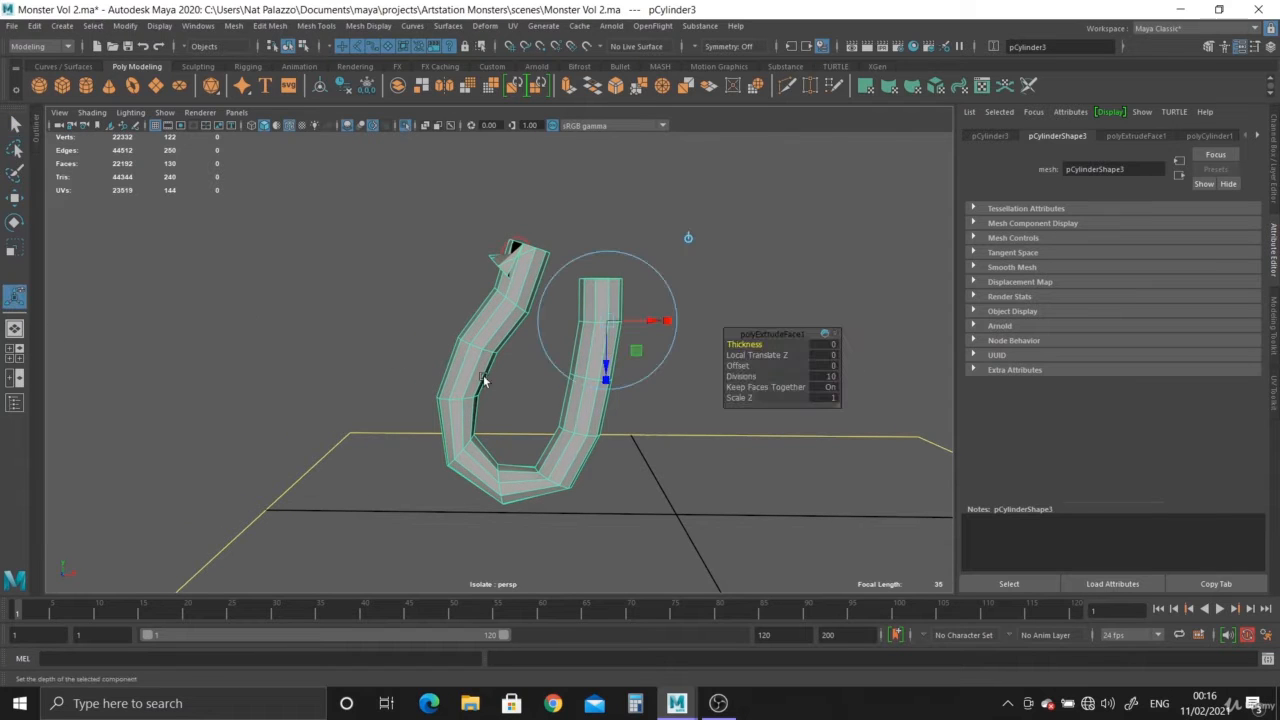
pyautogui.click(1275, 175)
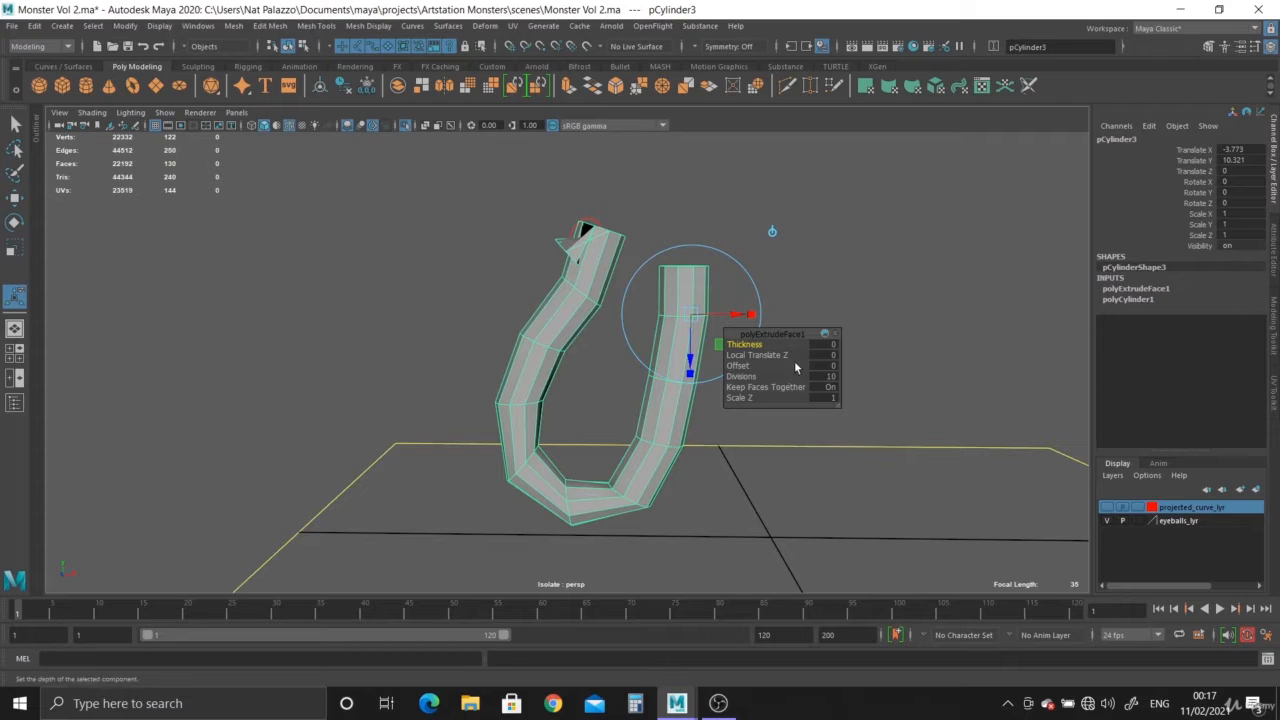
pyautogui.click(1138, 289)
pyautogui.scroll(-5, 1199, 336)
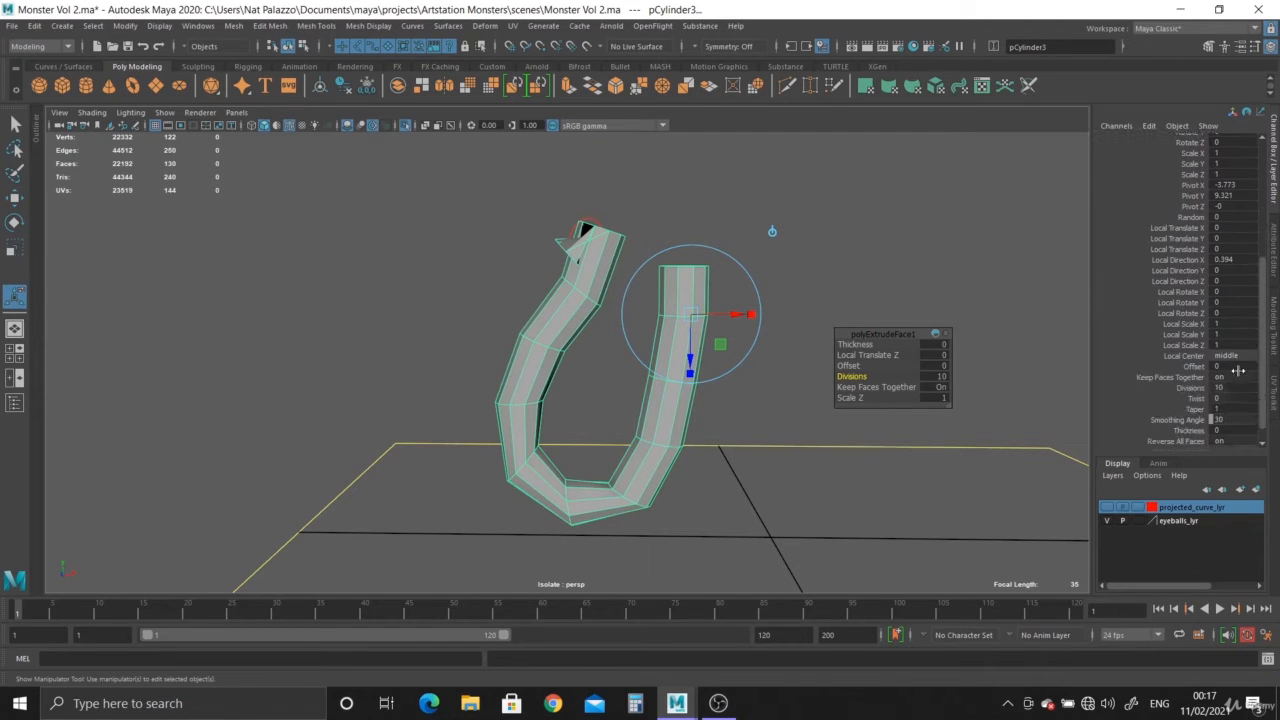
# Step: Set the extrusion's taper to 0.3, matching the drawn tentacle's thickness in the front view
pyautogui.click(1200, 409)
pyautogui.moveTo(910, 417); pyautogui.dragTo(903, 420, button='middle')
pyautogui.press('space')
pyautogui.press('space')
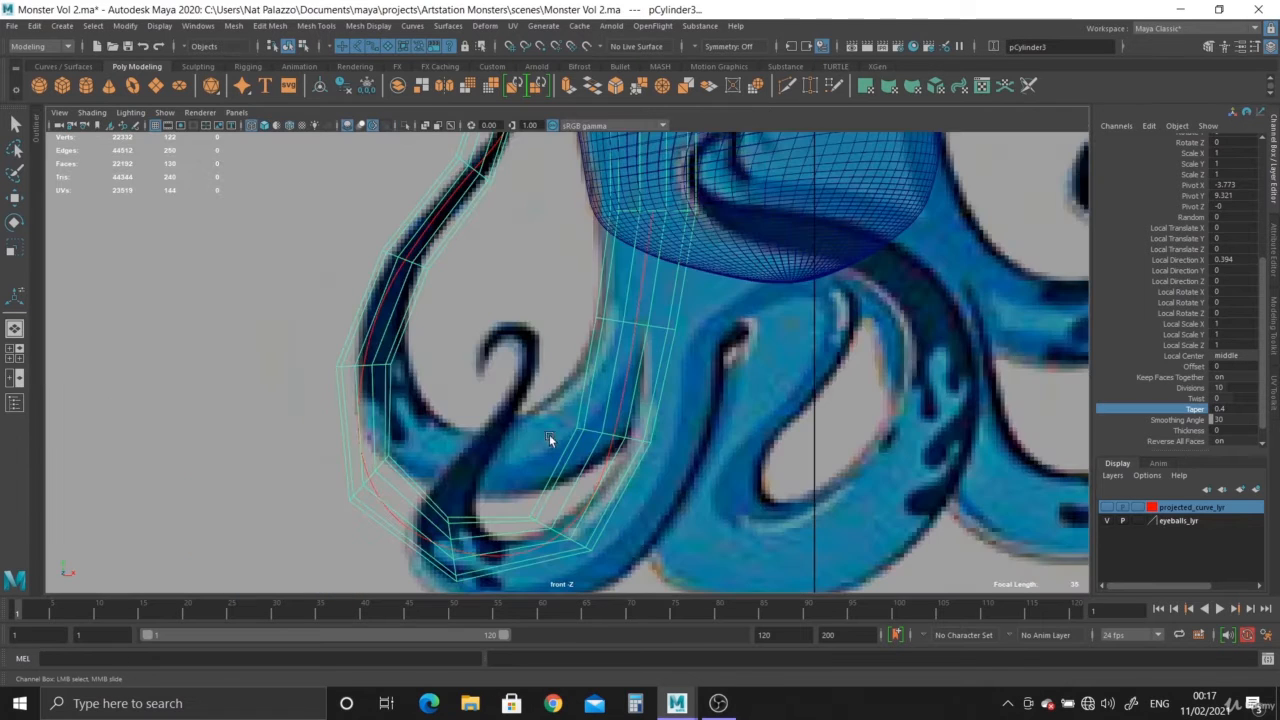
pyautogui.scroll(3, 549, 443)
pyautogui.moveTo(603, 376); pyautogui.dragTo(602, 380, button='middle')
pyautogui.scroll(-2, 643, 456)
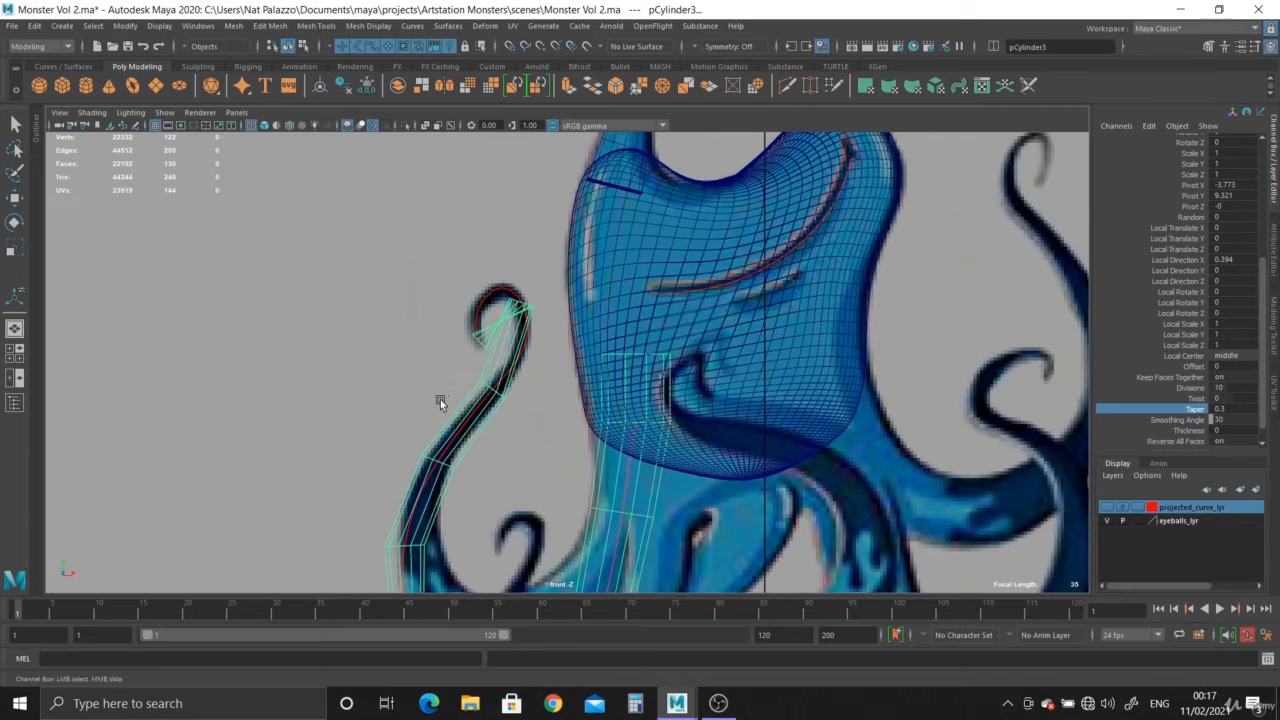
pyautogui.keyDown('alt'); pyautogui.moveTo(480, 400); pyautogui.dragTo(495, 320, button='middle'); pyautogui.keyUp('alt')
# Step: Return to the perspective view and delete the tentacle mesh's construction history
pyautogui.press('space')
pyautogui.press('space')
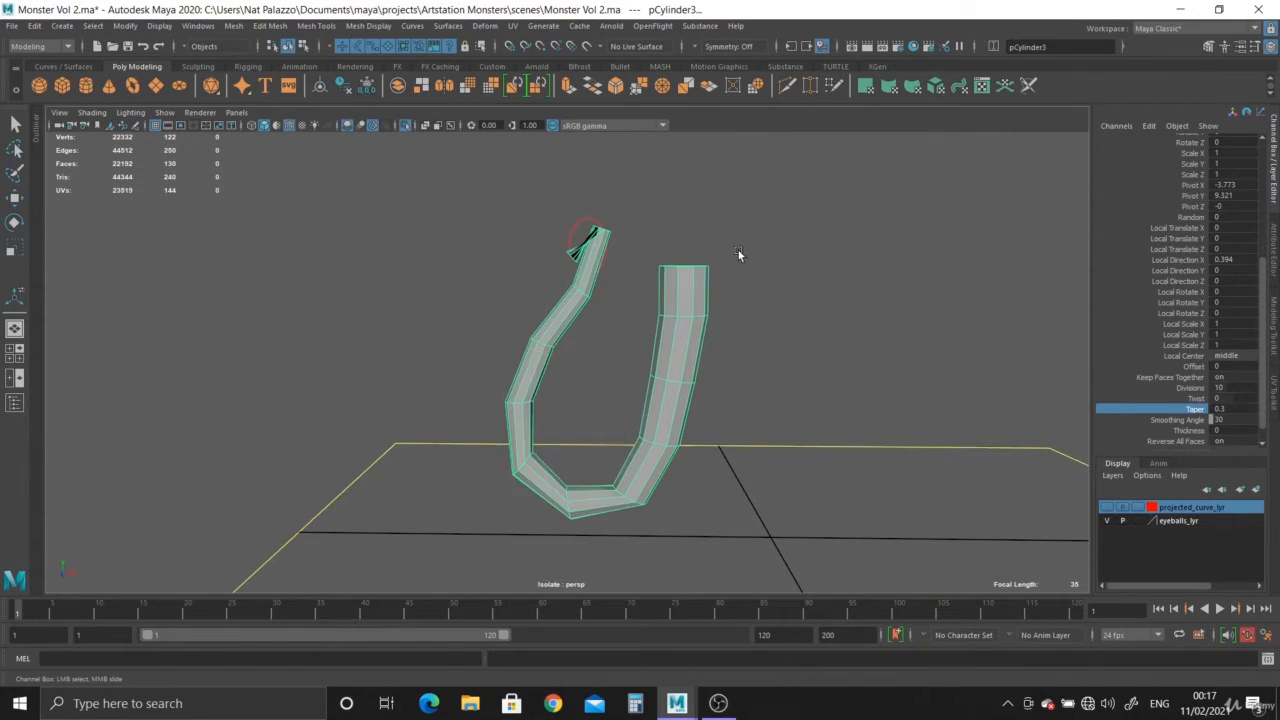
pyautogui.press('t')
pyautogui.click(343, 87)
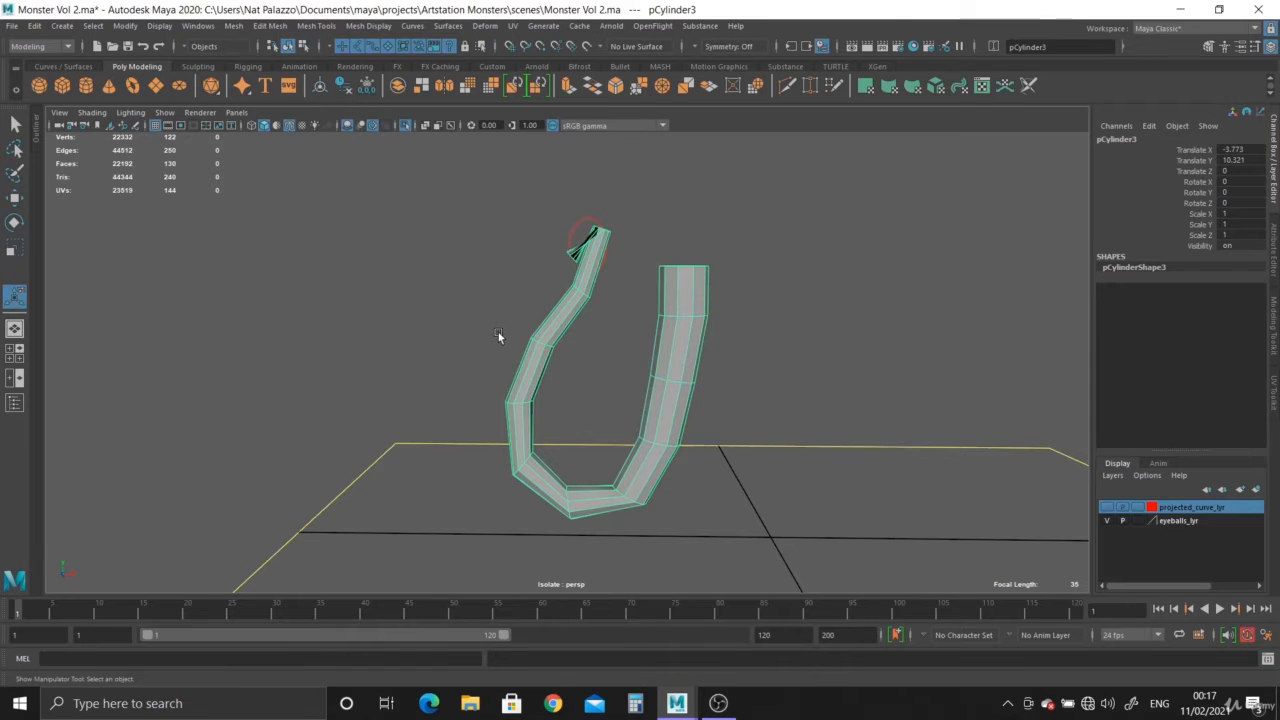
# Step: Select only the cap faces at the thick upper end of the tentacle and delete them
pyautogui.keyDown('alt'); pyautogui.moveTo(632, 448); pyautogui.dragTo(636, 506, button='middle'); pyautogui.keyUp('alt')
pyautogui.keyDown('alt'); pyautogui.moveTo(636, 506); pyautogui.dragTo(811, 506, button='right'); pyautogui.keyUp('alt')
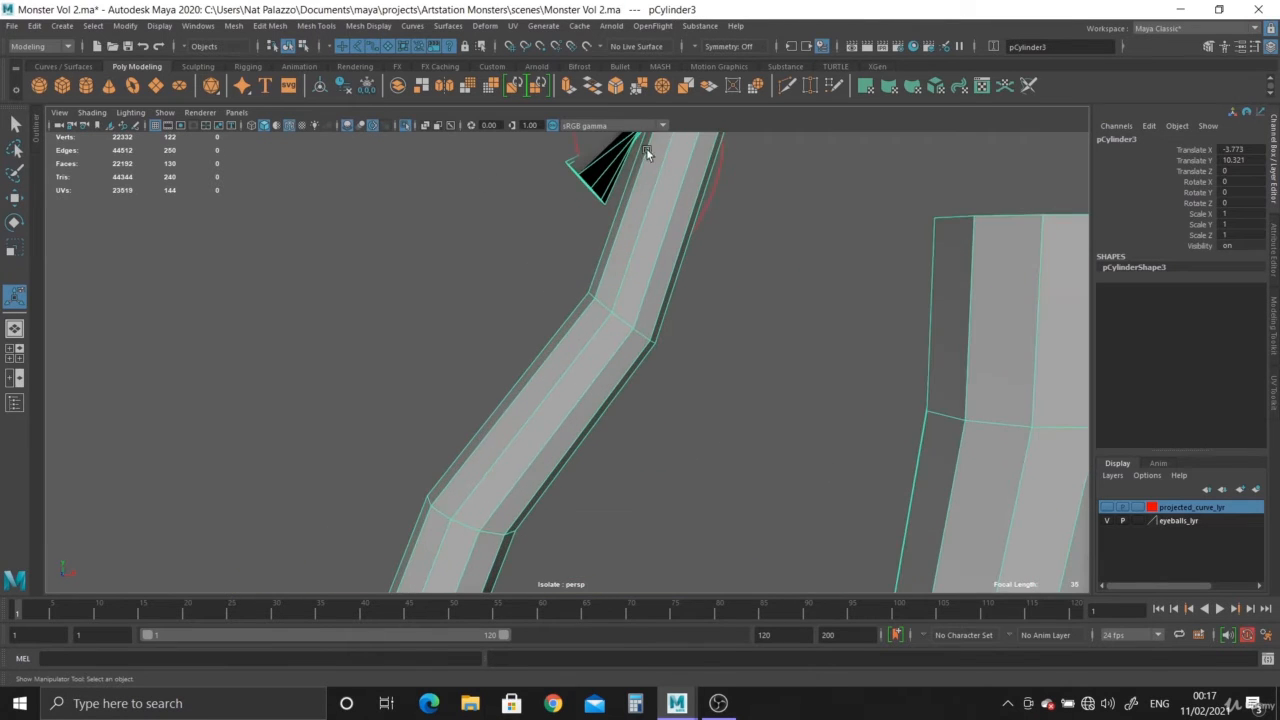
pyautogui.keyDown('alt'); pyautogui.moveTo(790, 400); pyautogui.dragTo(674, 400, button='right'); pyautogui.keyUp('alt')
pyautogui.keyDown('alt'); pyautogui.moveTo(674, 404); pyautogui.dragTo(716, 492); pyautogui.keyUp('alt')
pyautogui.moveTo(566, 346); pyautogui.dragTo(575, 373, button='right')
pyautogui.keyDown('alt'); pyautogui.moveTo(575, 373); pyautogui.dragTo(575, 384); pyautogui.keyUp('alt')
pyautogui.moveTo(482, 303); pyautogui.dragTo(664, 409)
pyautogui.keyDown('ctrl'); pyautogui.moveTo(474, 408); pyautogui.dragTo(721, 488); pyautogui.keyUp('ctrl')
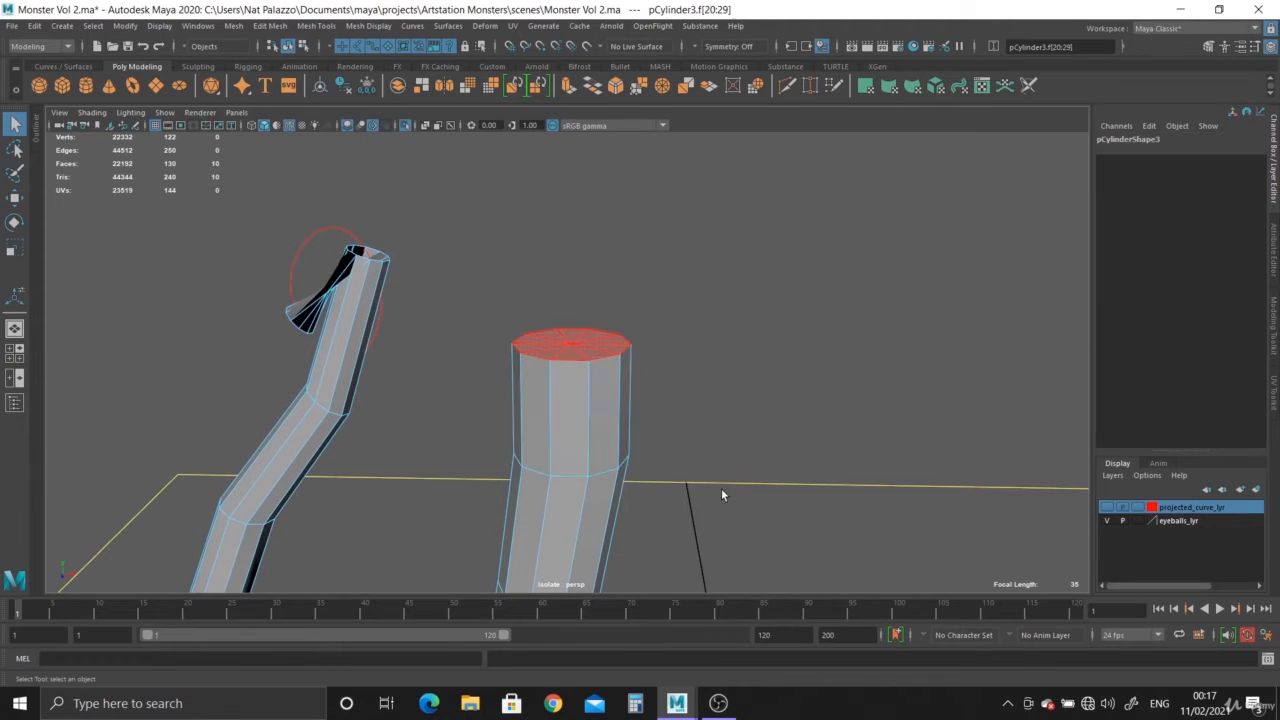
pyautogui.press('Delete')
# Step: Compare the tentacle with the front-view drawing, preview it smoothed, and deselect it in object mode in the perspective view
pyautogui.keyDown('alt'); pyautogui.moveTo(736, 487); pyautogui.dragTo(306, 395, button='right'); pyautogui.keyUp('alt')
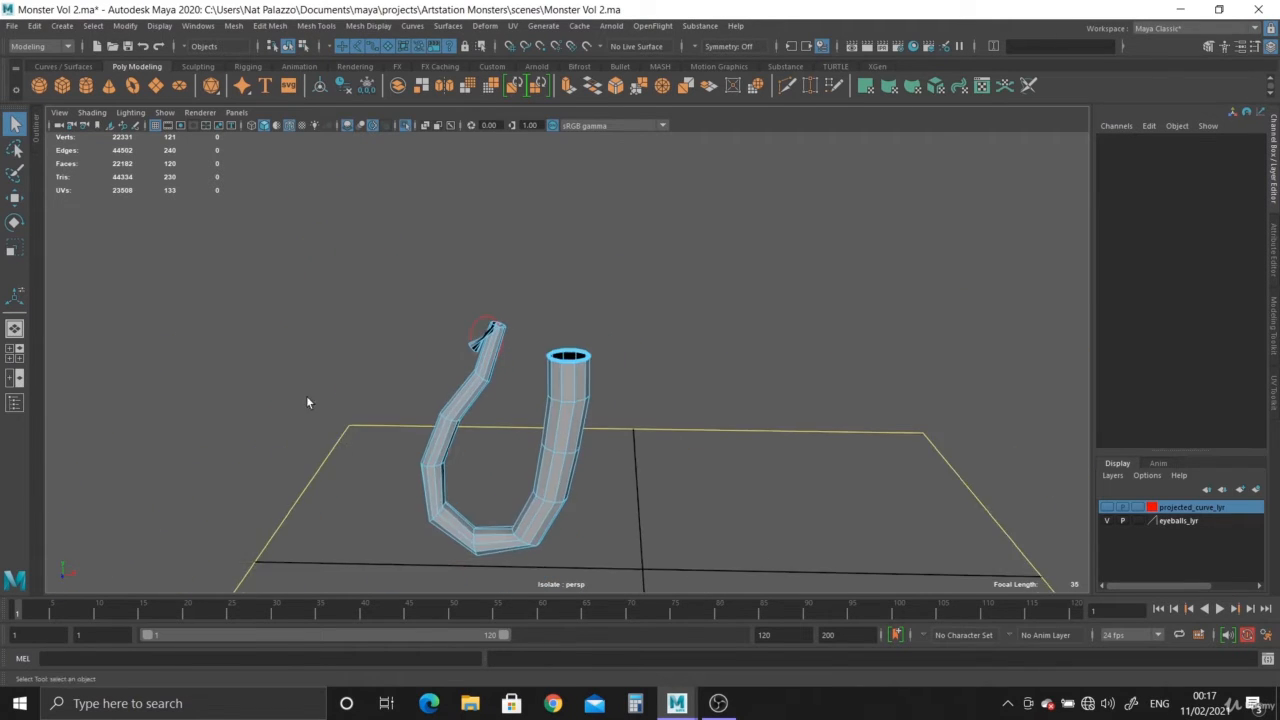
pyautogui.keyDown('alt'); pyautogui.moveTo(306, 395); pyautogui.dragTo(466, 351); pyautogui.keyUp('alt')
pyautogui.press('space')
pyautogui.press('space')
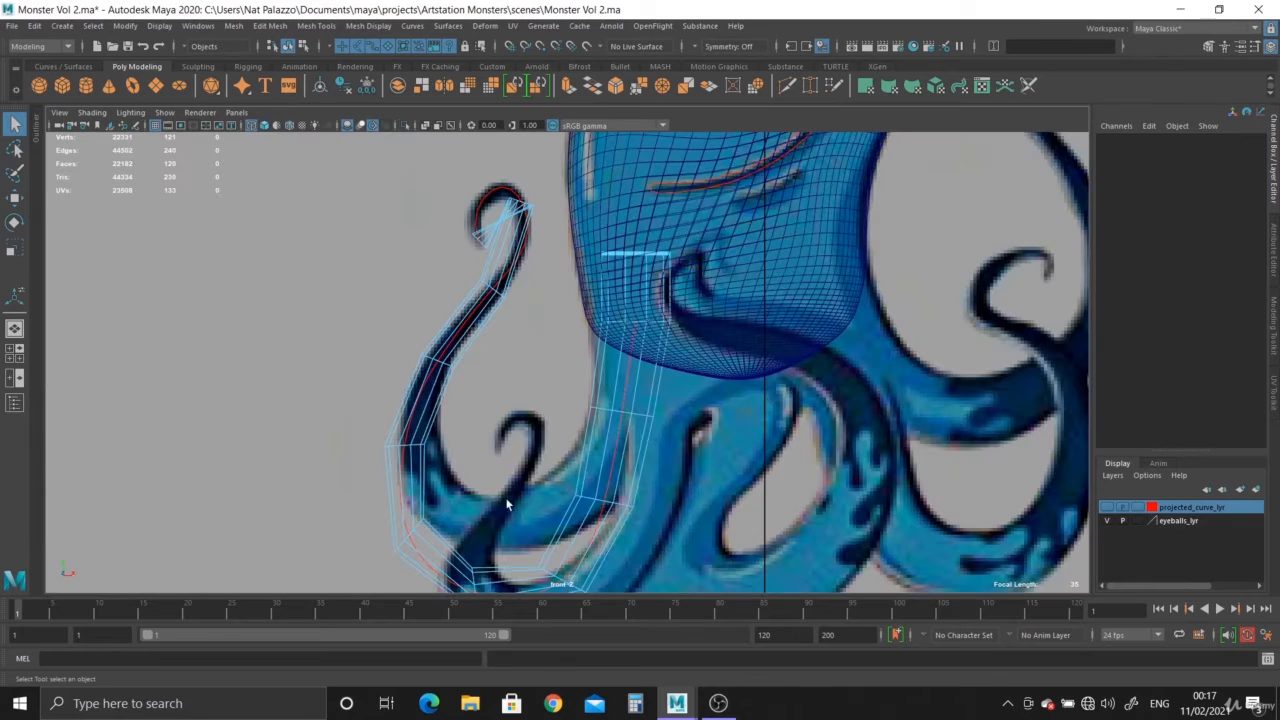
pyautogui.scroll(-3, 656, 466)
pyautogui.press('space')
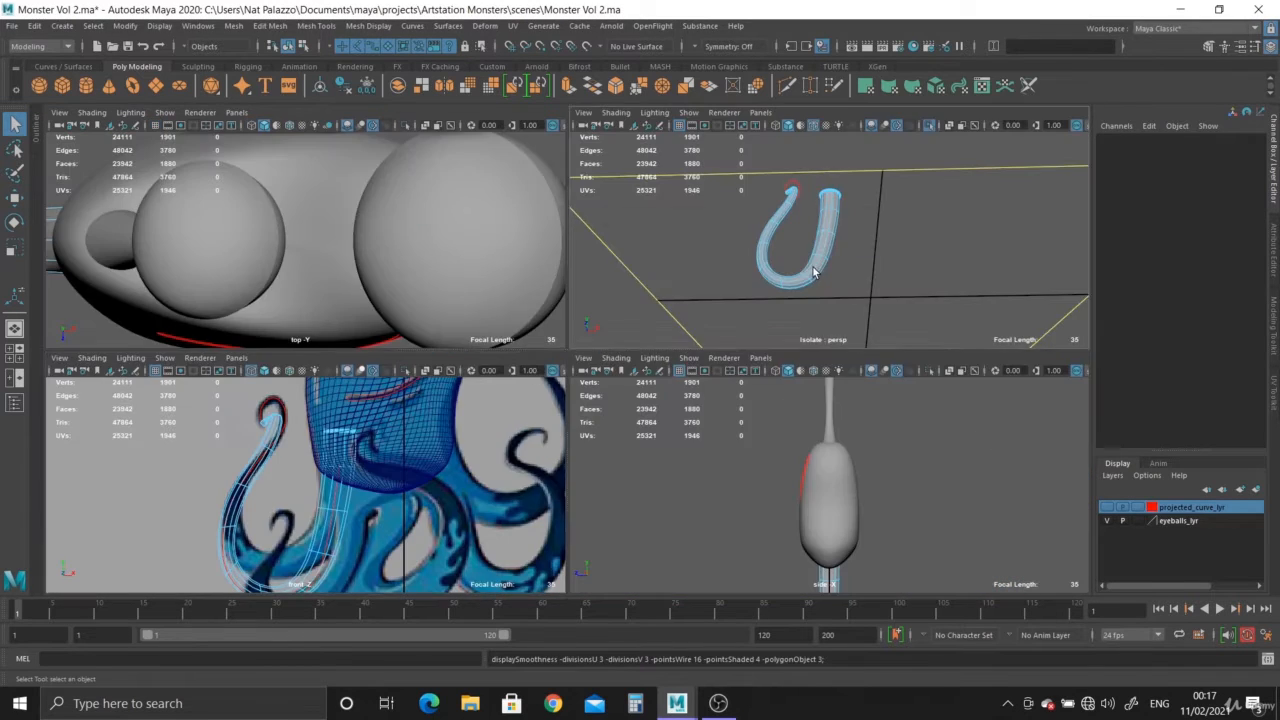
pyautogui.press('space')
pyautogui.press('3')
pyautogui.moveTo(545, 335); pyautogui.dragTo(613, 311, button='right')
pyautogui.click(620, 377)
pyautogui.keyDown('alt'); pyautogui.moveTo(620, 377); pyautogui.dragTo(620, 403); pyautogui.keyUp('alt')
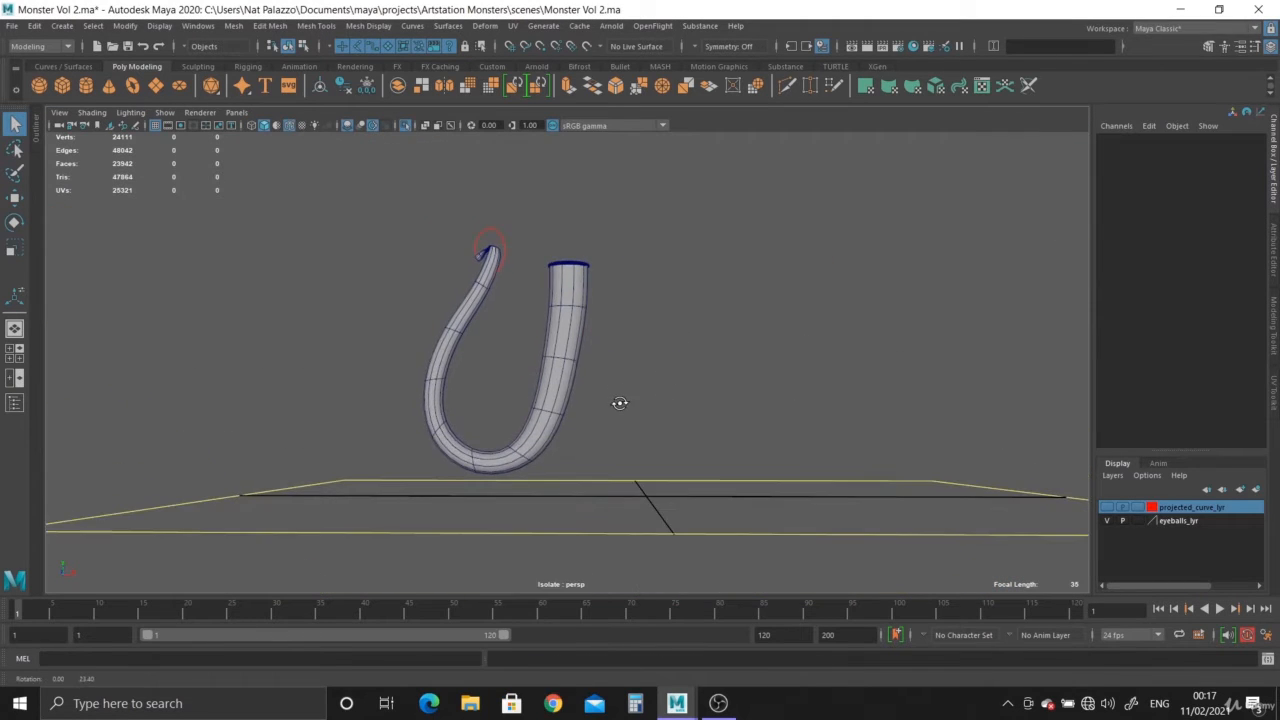
# Step: Hide the wireframe on the shaded model and examine the smoothed tentacle's curled tip up close
pyautogui.click(294, 126)
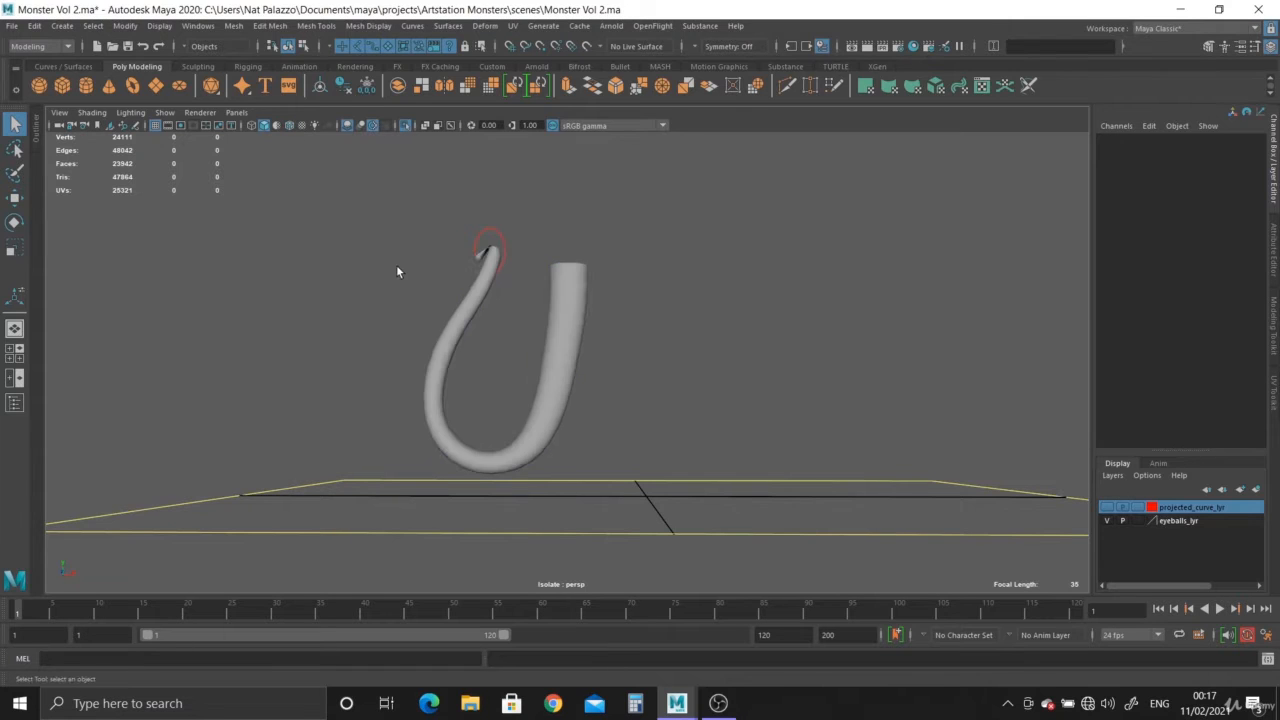
pyautogui.keyDown('alt'); pyautogui.moveTo(398, 266); pyautogui.dragTo(493, 377, button='right'); pyautogui.keyUp('alt')
pyautogui.keyDown('alt'); pyautogui.moveTo(493, 377); pyautogui.dragTo(494, 349, button='middle'); pyautogui.keyUp('alt')
pyautogui.keyDown('alt'); pyautogui.moveTo(367, 376); pyautogui.dragTo(368, 514, button='middle'); pyautogui.keyUp('alt')
pyautogui.keyDown('alt'); pyautogui.moveTo(372, 488); pyautogui.dragTo(458, 460, button='right'); pyautogui.keyUp('alt')
pyautogui.keyDown('alt'); pyautogui.moveTo(458, 460); pyautogui.dragTo(636, 452, button='middle'); pyautogui.keyUp('alt')
pyautogui.keyDown('alt'); pyautogui.moveTo(575, 370); pyautogui.dragTo(648, 400, button='right'); pyautogui.keyUp('alt')
# Step: Turn off the tentacle's smooth preview and show its curled tip over the drawing in the front view
pyautogui.click(605, 281)
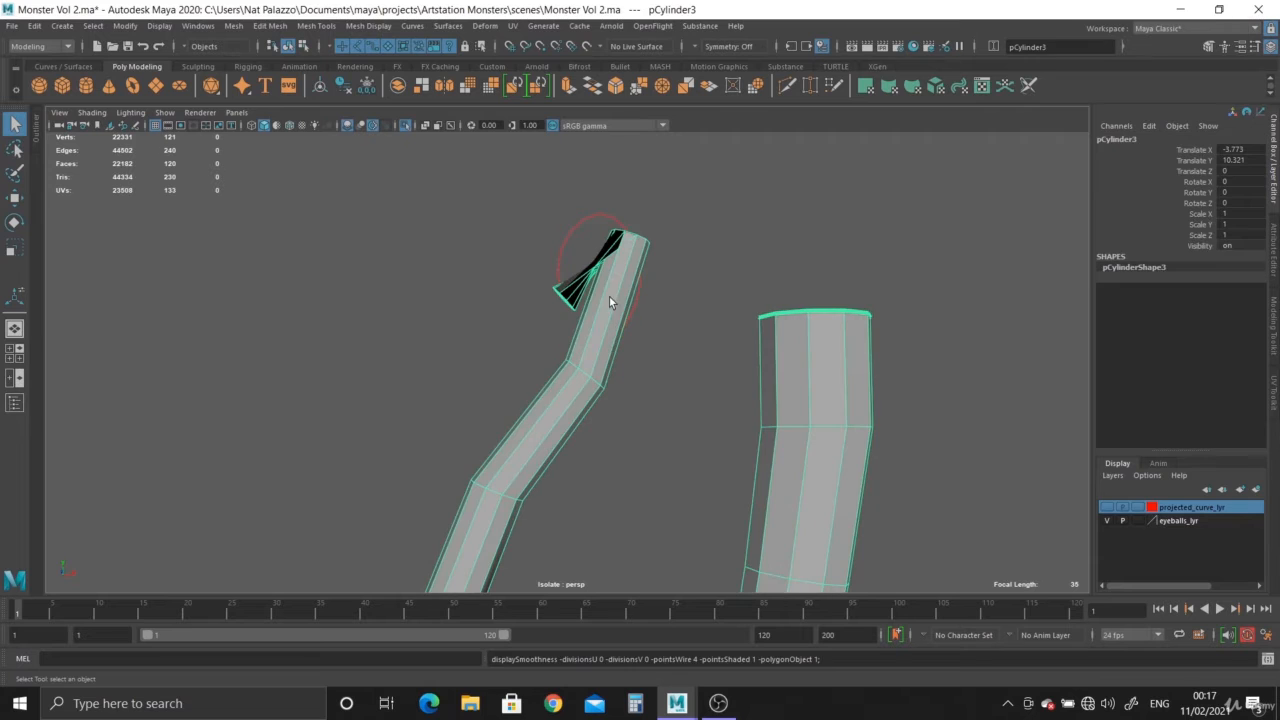
pyautogui.press('1')
pyautogui.press('space')
pyautogui.press('space')
pyautogui.keyDown('alt'); pyautogui.moveTo(493, 371); pyautogui.dragTo(655, 397, button='right'); pyautogui.keyUp('alt')
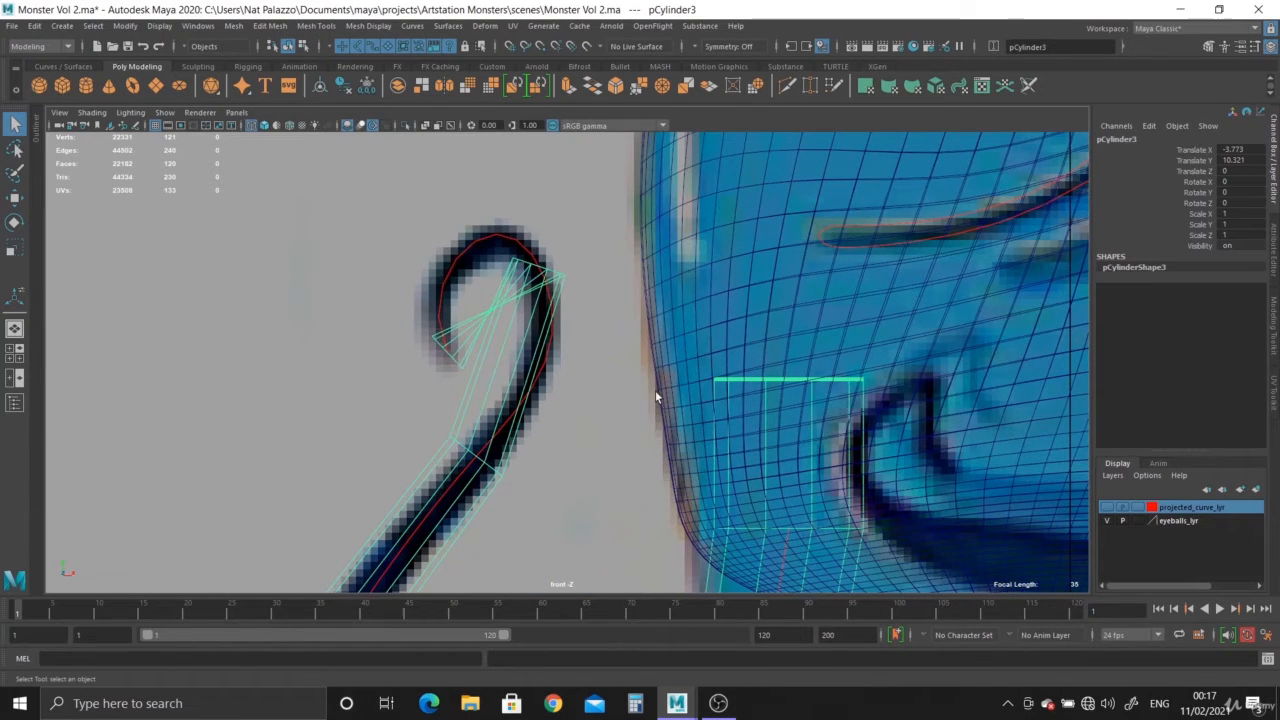
# Step: Insert three Multi-Cut edge loops along the thin stretch of the tentacle between the curled tip and the lower bend
pyautogui.doubleClick(786, 87)
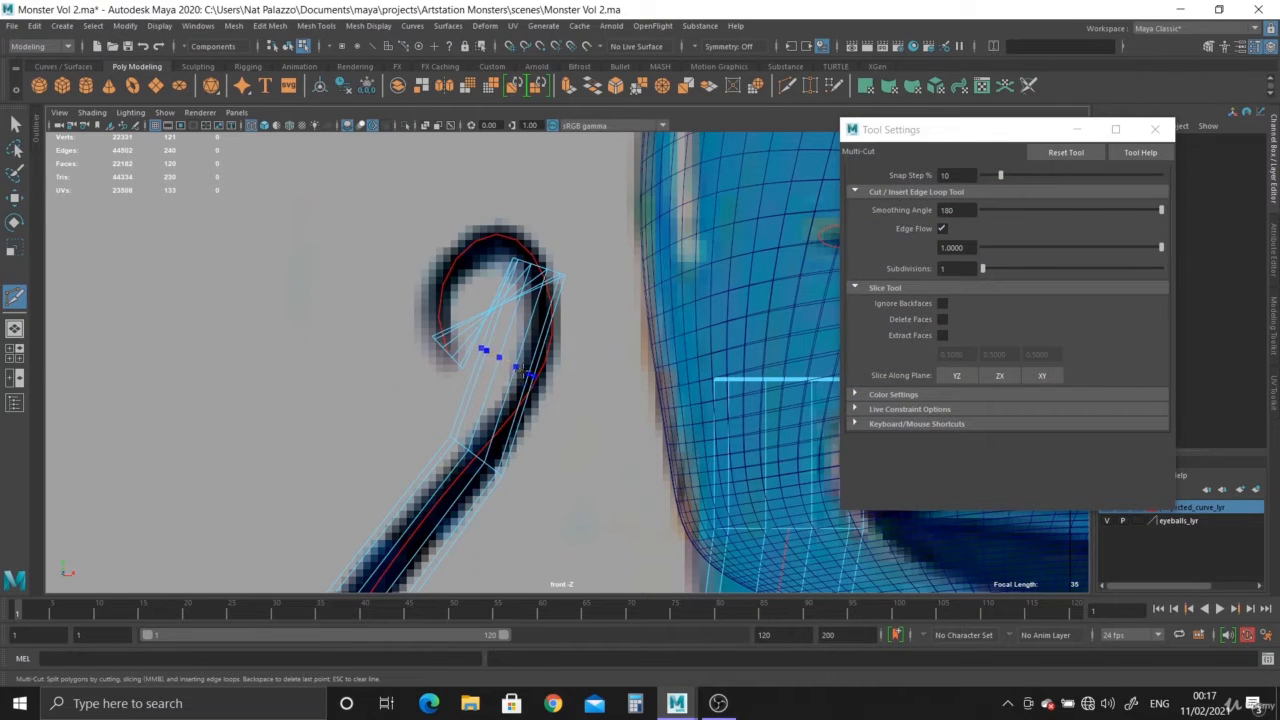
pyautogui.keyDown('alt'); pyautogui.moveTo(520, 480); pyautogui.dragTo(455, 340, button='middle'); pyautogui.keyUp('alt')
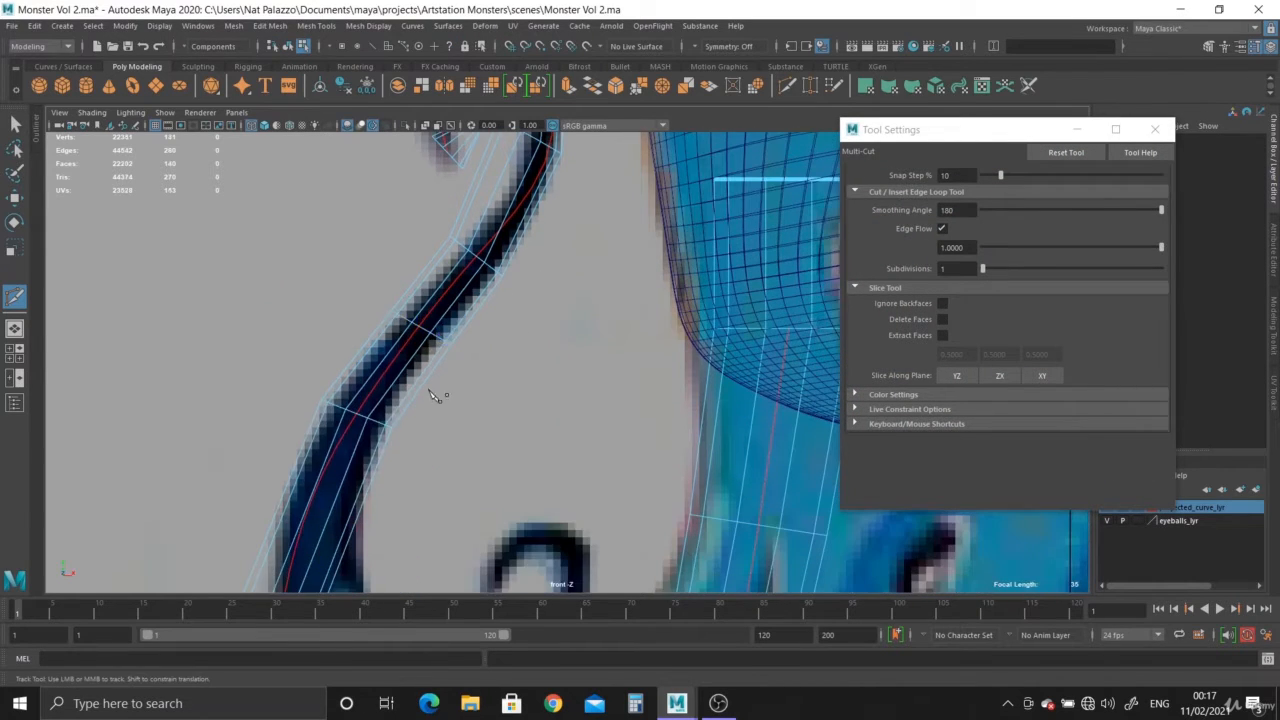
pyautogui.keyDown('ctrl'); pyautogui.click(351, 506); pyautogui.keyUp('ctrl')
pyautogui.keyDown('alt'); pyautogui.moveTo(431, 531); pyautogui.dragTo(425, 392, button='middle'); pyautogui.keyUp('alt')
pyautogui.keyDown('alt'); pyautogui.moveTo(425, 392); pyautogui.dragTo(384, 450, button='right'); pyautogui.keyUp('alt')
pyautogui.keyDown('alt'); pyautogui.moveTo(384, 450); pyautogui.dragTo(393, 316, button='middle'); pyautogui.keyUp('alt')
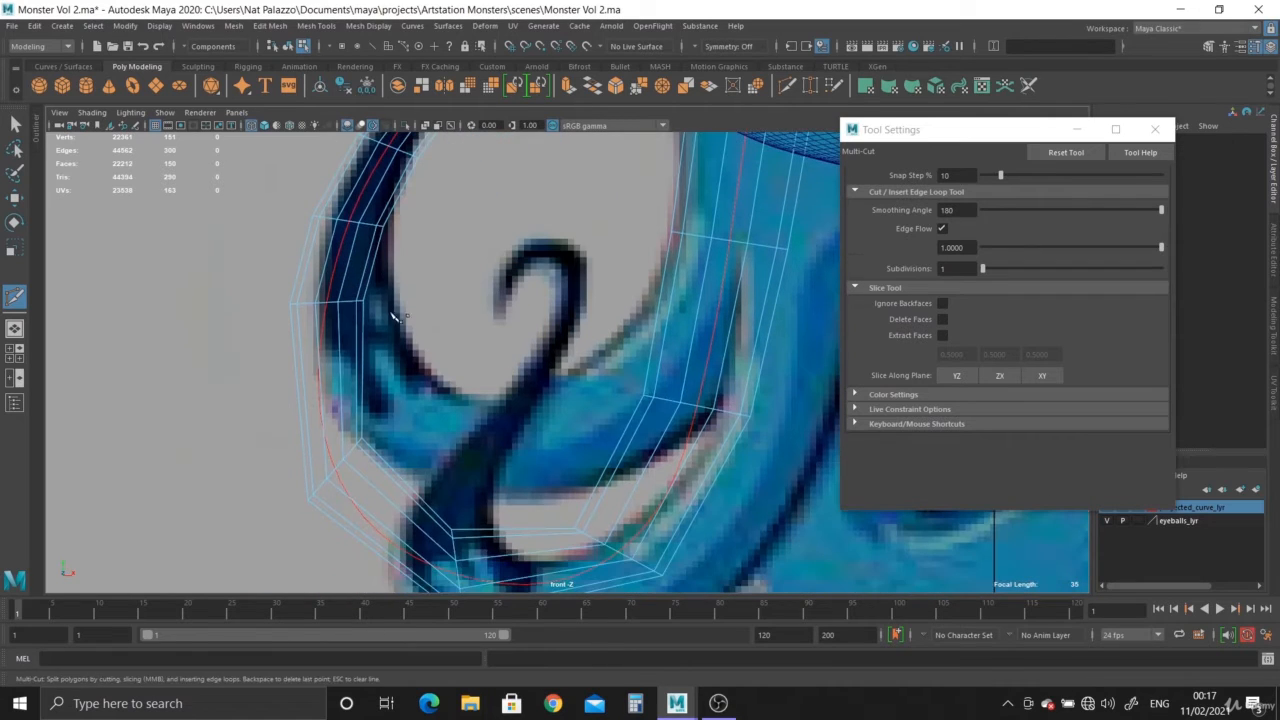
# Step: Insert four more edge loops around the tentacle's lower U-shaped bend, one in each wide segment
pyautogui.keyDown('ctrl'); pyautogui.click(357, 358); pyautogui.keyUp('ctrl')
pyautogui.keyDown('ctrl'); pyautogui.click(388, 471); pyautogui.keyUp('ctrl')
pyautogui.keyDown('alt'); pyautogui.moveTo(388, 471); pyautogui.dragTo(530, 350, button='middle'); pyautogui.keyUp('alt')
pyautogui.keyDown('ctrl'); pyautogui.click(521, 362); pyautogui.keyUp('ctrl')
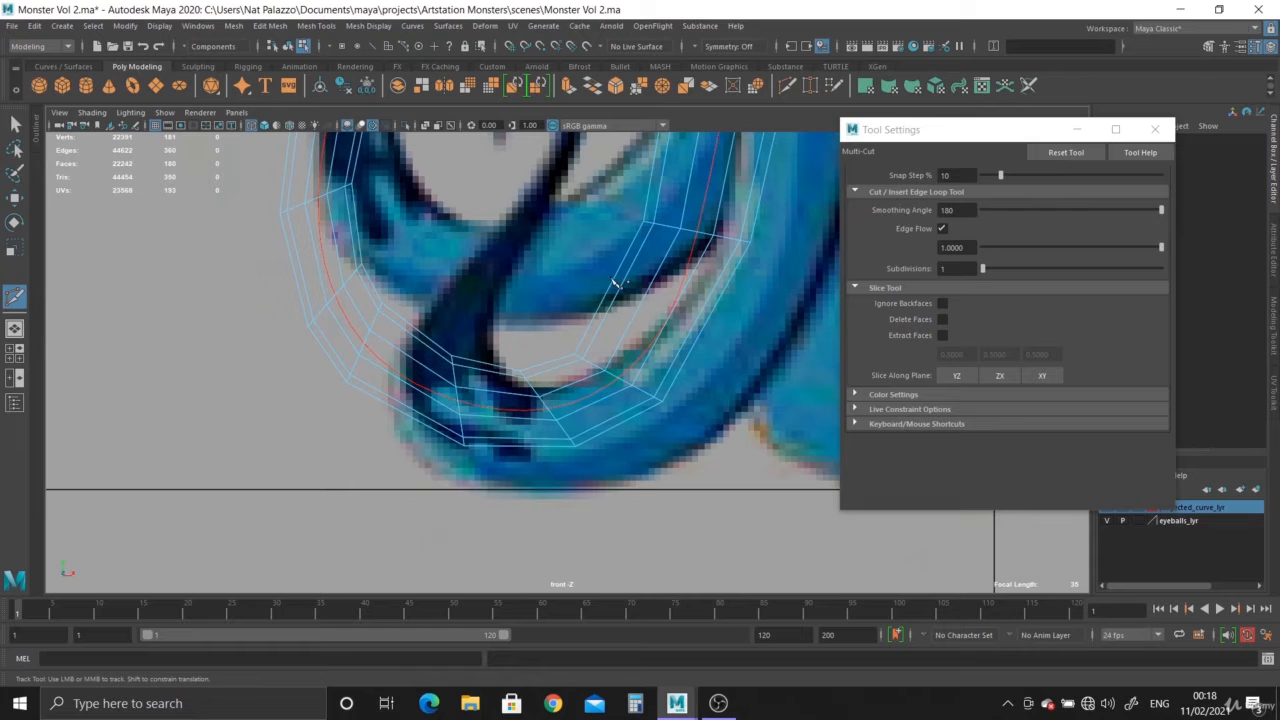
pyautogui.keyDown('ctrl'); pyautogui.click(610, 291); pyautogui.keyUp('ctrl')
# Step: Insert three edge loops along the thick upper section of the tentacle up to its open end inside the body
pyautogui.keyDown('alt'); pyautogui.moveTo(610, 291); pyautogui.dragTo(510, 392, button='right'); pyautogui.keyUp('alt')
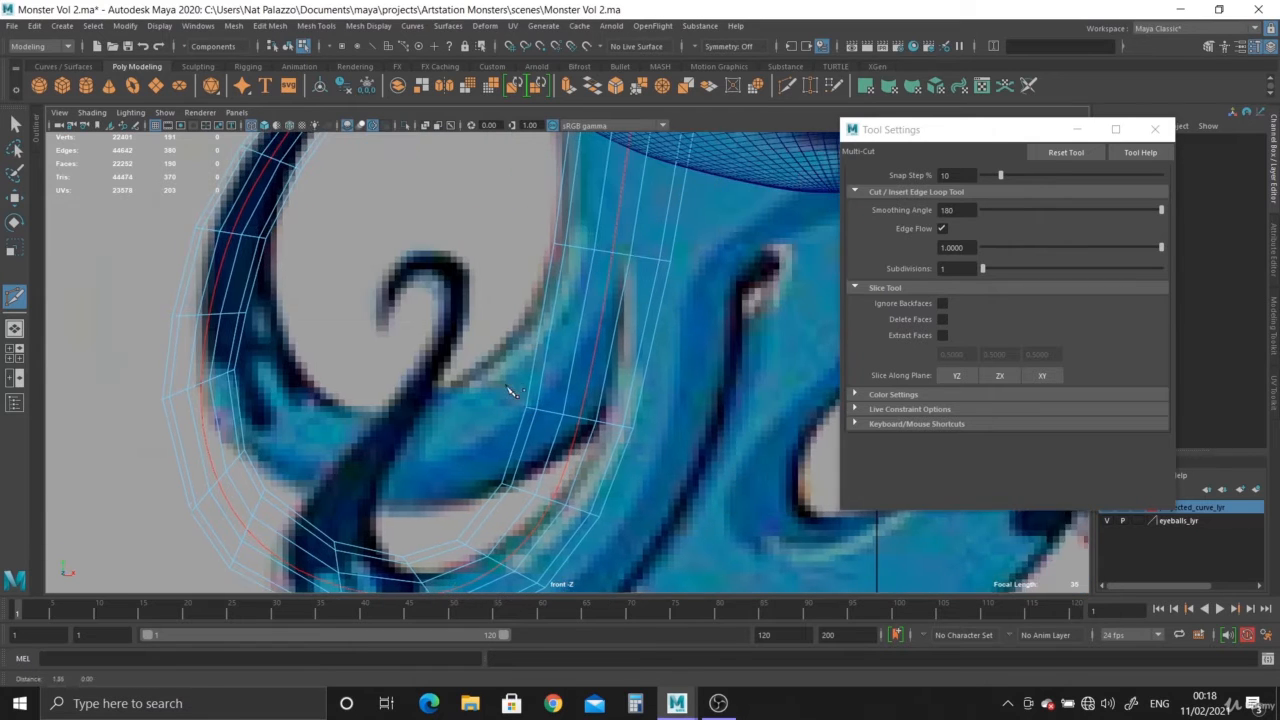
pyautogui.keyDown('ctrl'); pyautogui.click(548, 332); pyautogui.keyUp('ctrl')
pyautogui.keyDown('alt'); pyautogui.moveTo(548, 332); pyautogui.dragTo(560, 378, button='middle'); pyautogui.keyUp('alt')
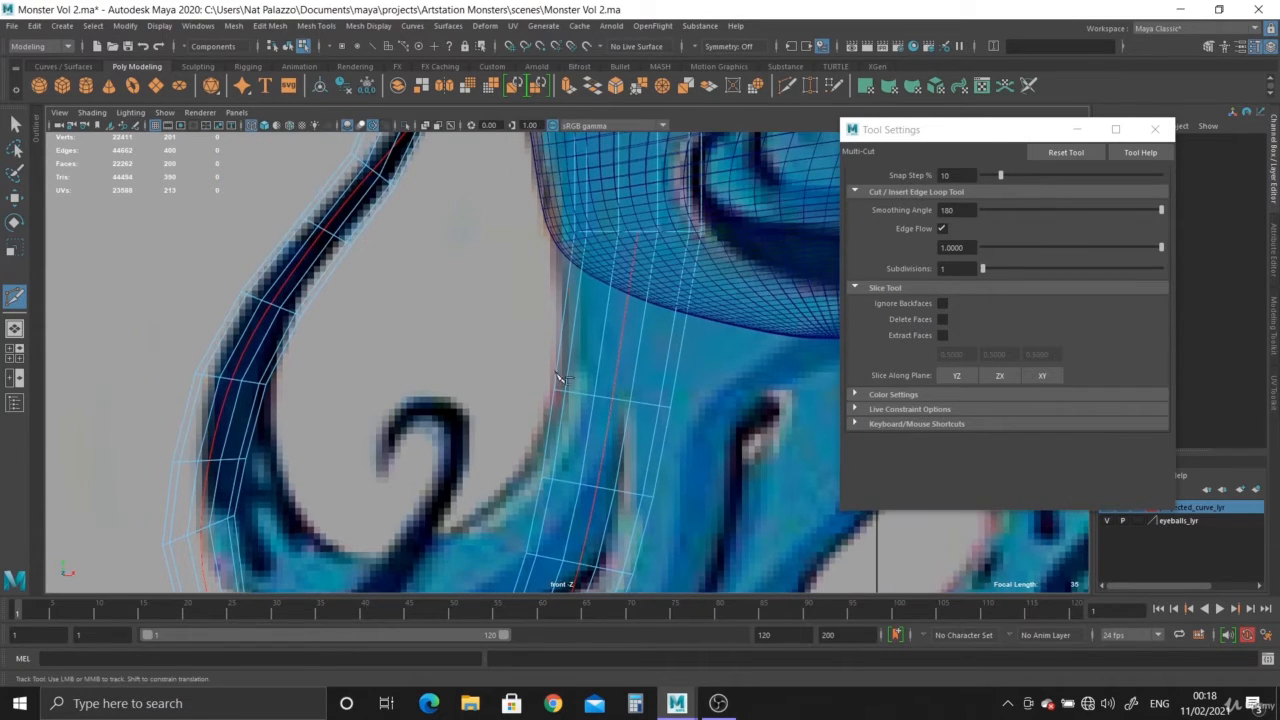
pyautogui.keyDown('ctrl'); pyautogui.click(563, 312); pyautogui.keyUp('ctrl')
pyautogui.keyDown('alt'); pyautogui.moveTo(500, 251); pyautogui.dragTo(598, 312, button='middle'); pyautogui.keyUp('alt')
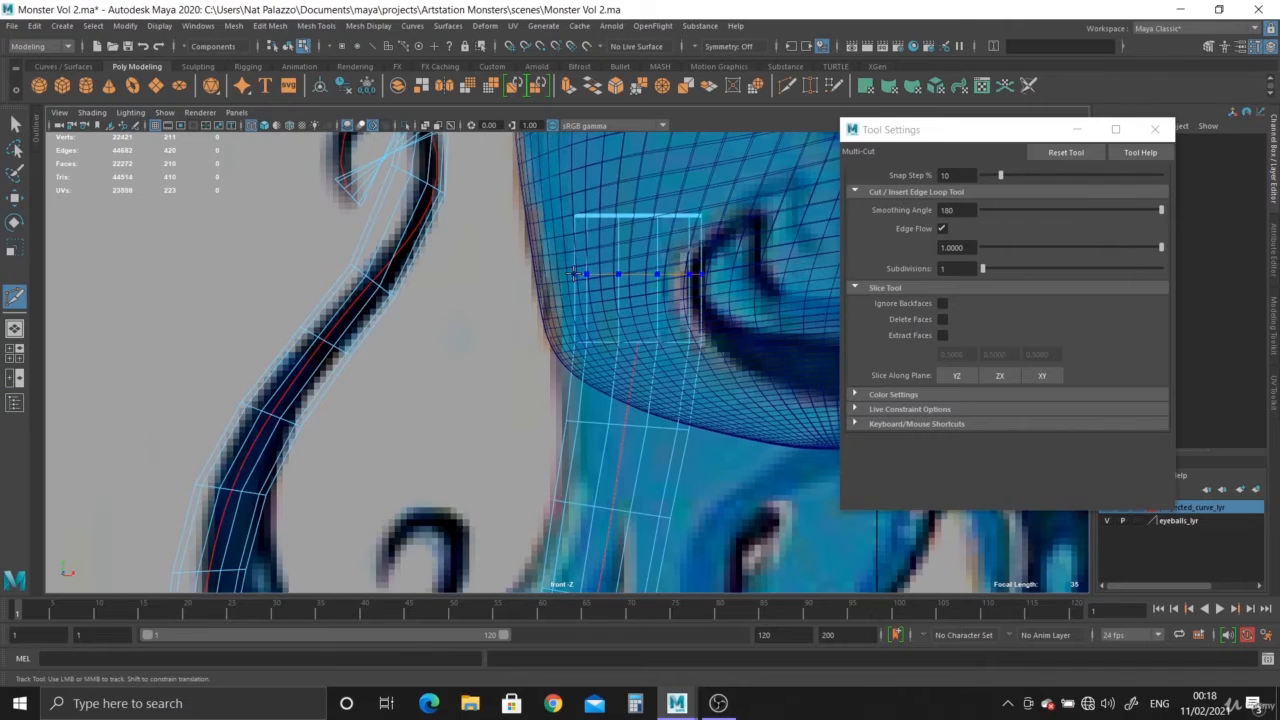
pyautogui.keyDown('ctrl'); pyautogui.click(575, 273); pyautogui.keyUp('ctrl')
# Step: Try adding three edge loops across the tentacle's twisted curled tip, and undo them
pyautogui.keyDown('alt'); pyautogui.moveTo(423, 314); pyautogui.dragTo(717, 541, button='right'); pyautogui.keyUp('alt')
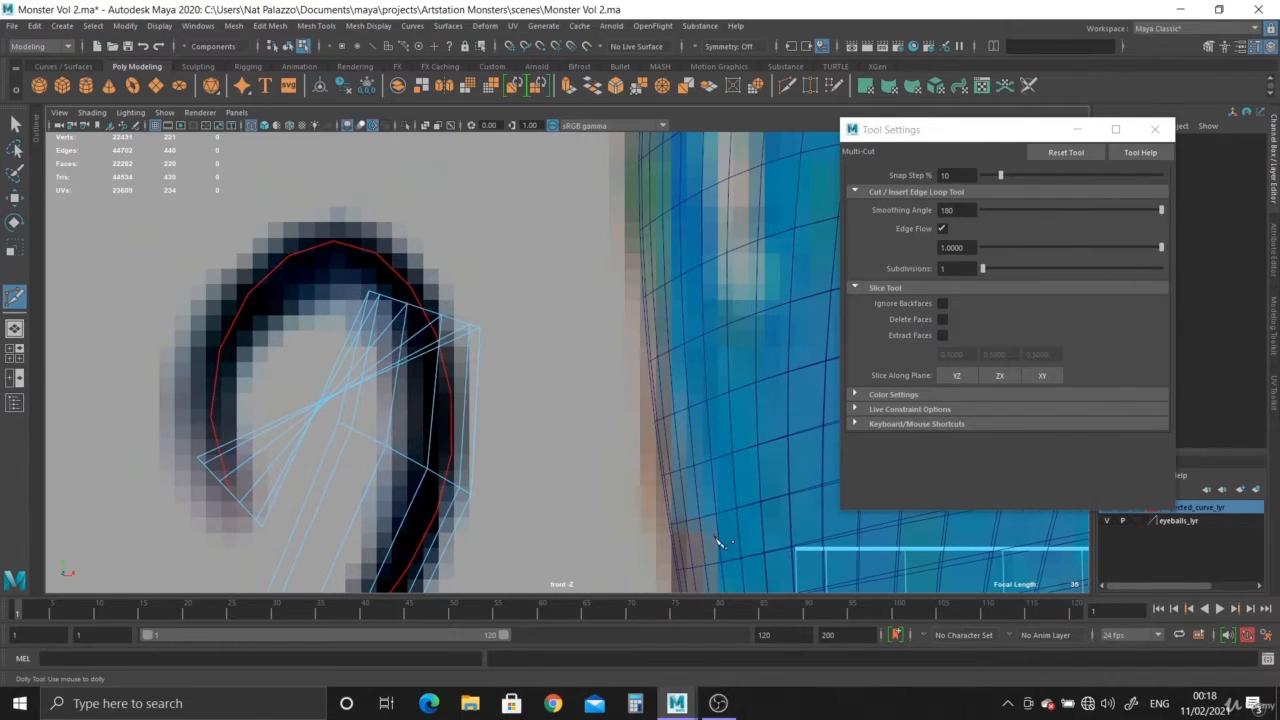
pyautogui.keyDown('ctrl'); pyautogui.click(281, 429); pyautogui.keyUp('ctrl')
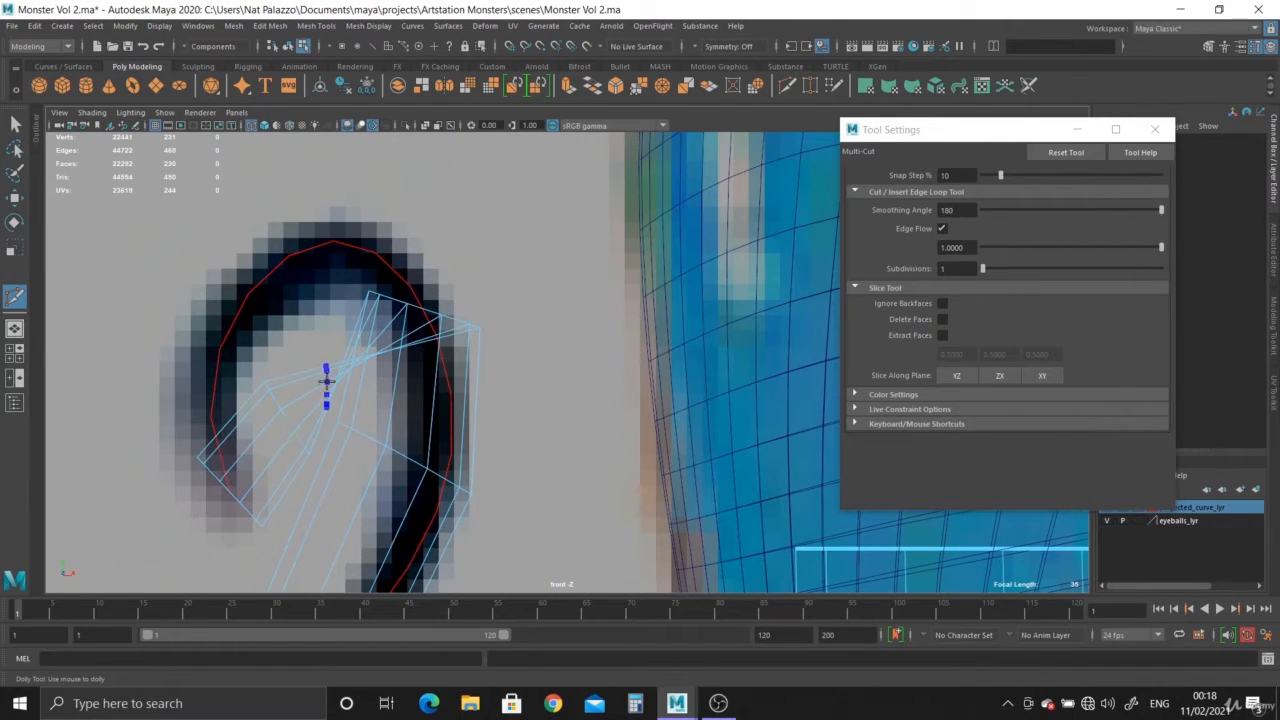
pyautogui.keyDown('ctrl'); pyautogui.click(326, 381); pyautogui.keyUp('ctrl')
pyautogui.keyDown('ctrl'); pyautogui.click(392, 337); pyautogui.keyUp('ctrl')
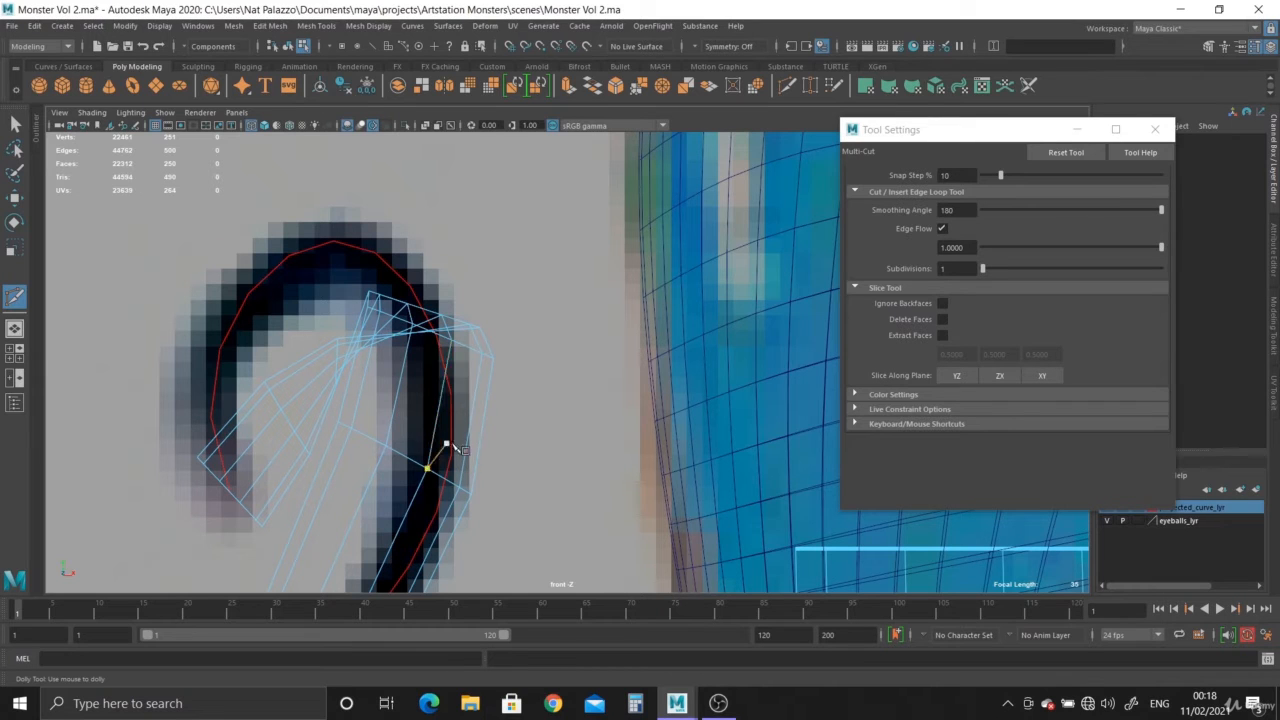
pyautogui.hotkey('ctrl', 'z')
pyautogui.hotkey('ctrl', 'z')
pyautogui.hotkey('ctrl', 'z')
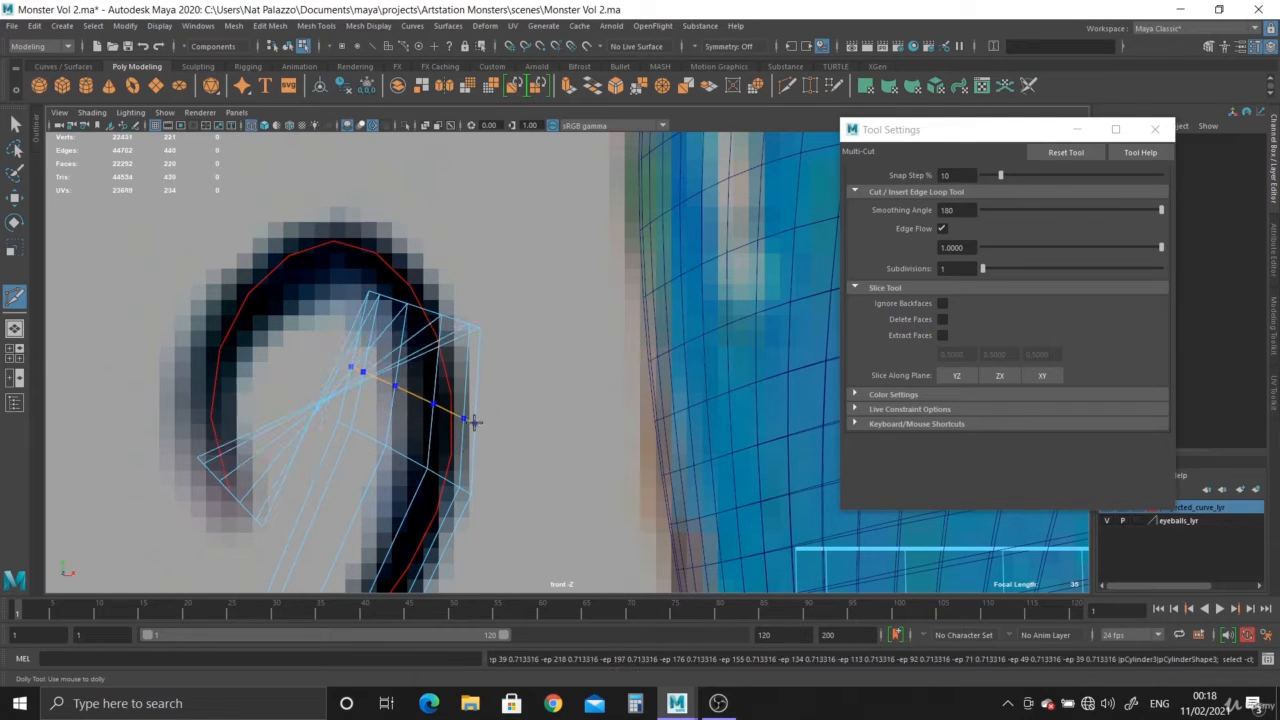
# Step: Show the tentacle's vertices and examine the twisted tip segment in the front and perspective views
pyautogui.click(12, 122)
pyautogui.keyDown('alt'); pyautogui.moveTo(270, 432); pyautogui.dragTo(356, 434, button='middle'); pyautogui.keyUp('alt')
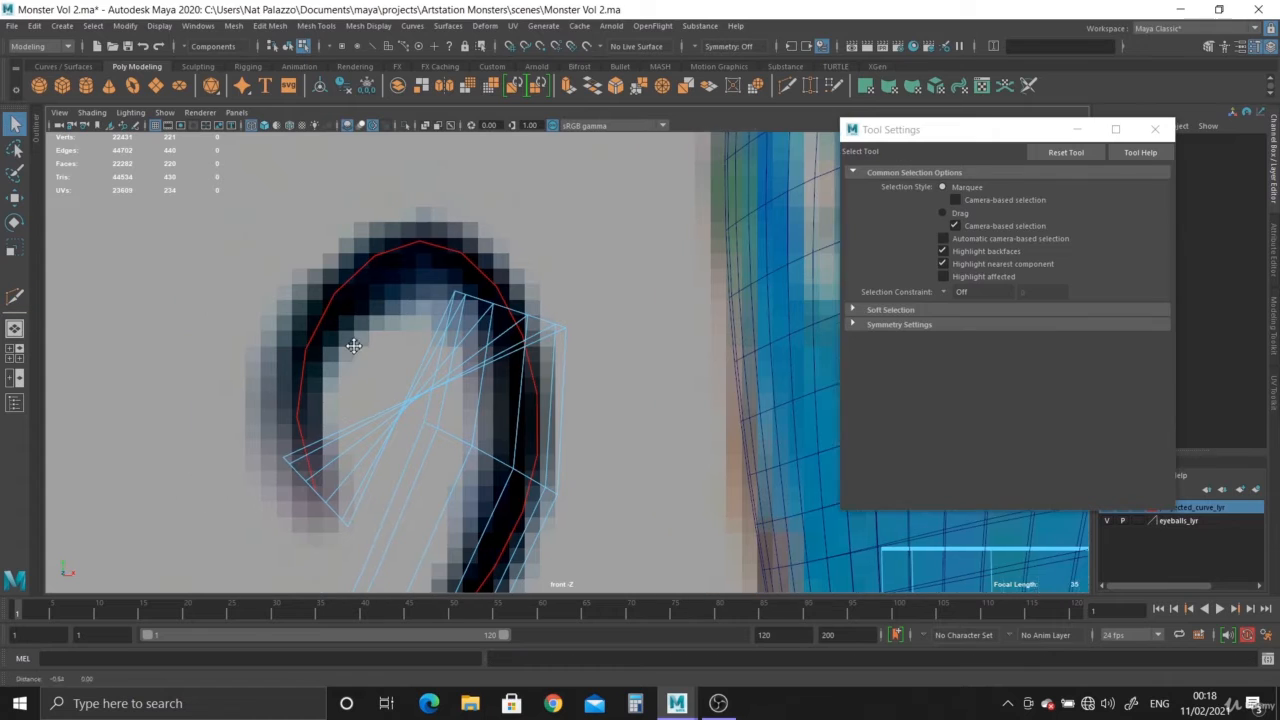
pyautogui.scroll(2, 356, 434)
pyautogui.rightClick(351, 416)
pyautogui.moveTo(343, 426); pyautogui.dragTo(348, 447, button='right')
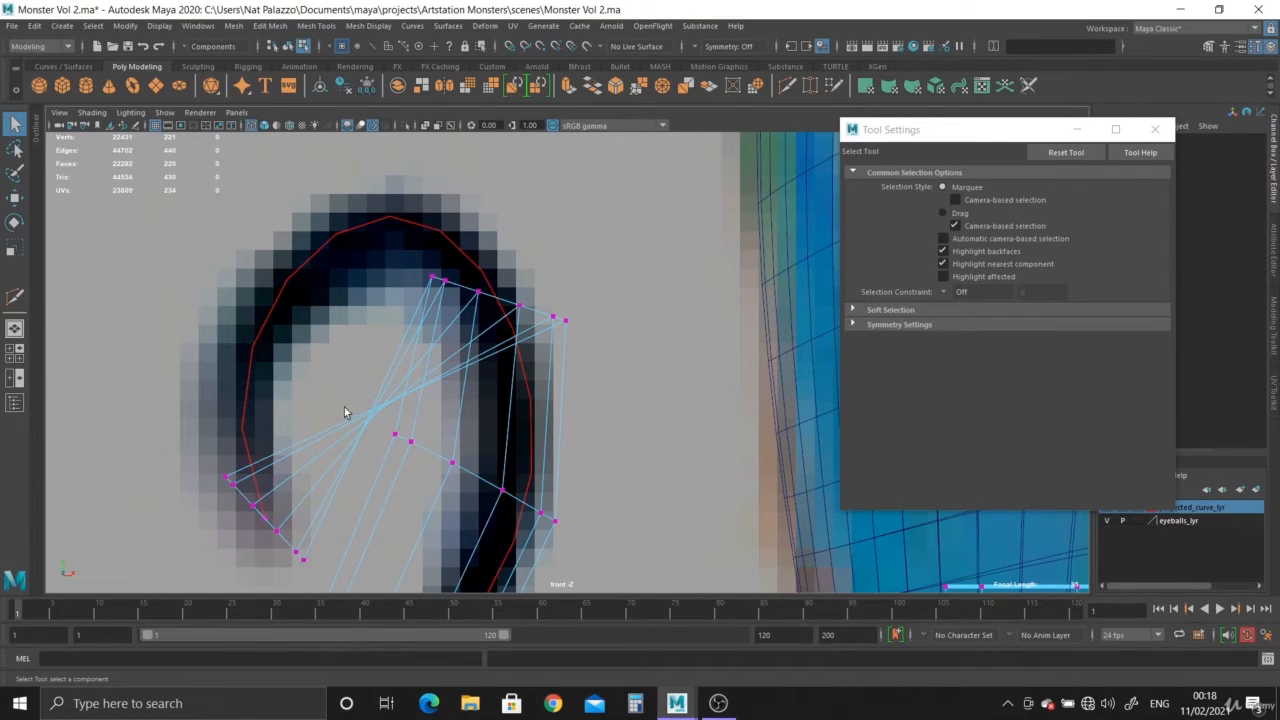
pyautogui.press('space')
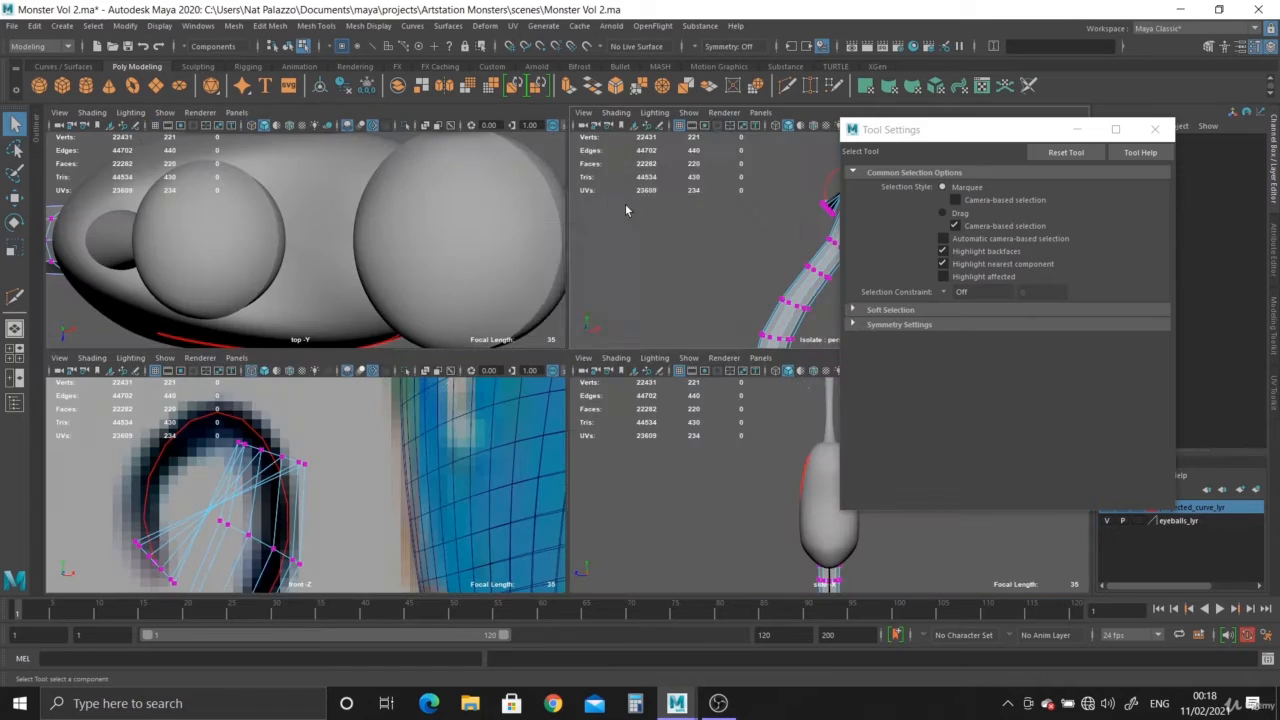
pyautogui.press('space')
pyautogui.keyDown('alt'); pyautogui.moveTo(392, 354); pyautogui.dragTo(608, 325); pyautogui.keyUp('alt')
pyautogui.keyDown('alt'); pyautogui.moveTo(550, 275); pyautogui.dragTo(533, 361, button='middle'); pyautogui.keyUp('alt')
pyautogui.keyDown('alt'); pyautogui.moveTo(533, 361); pyautogui.dragTo(766, 509, button='right'); pyautogui.keyUp('alt')
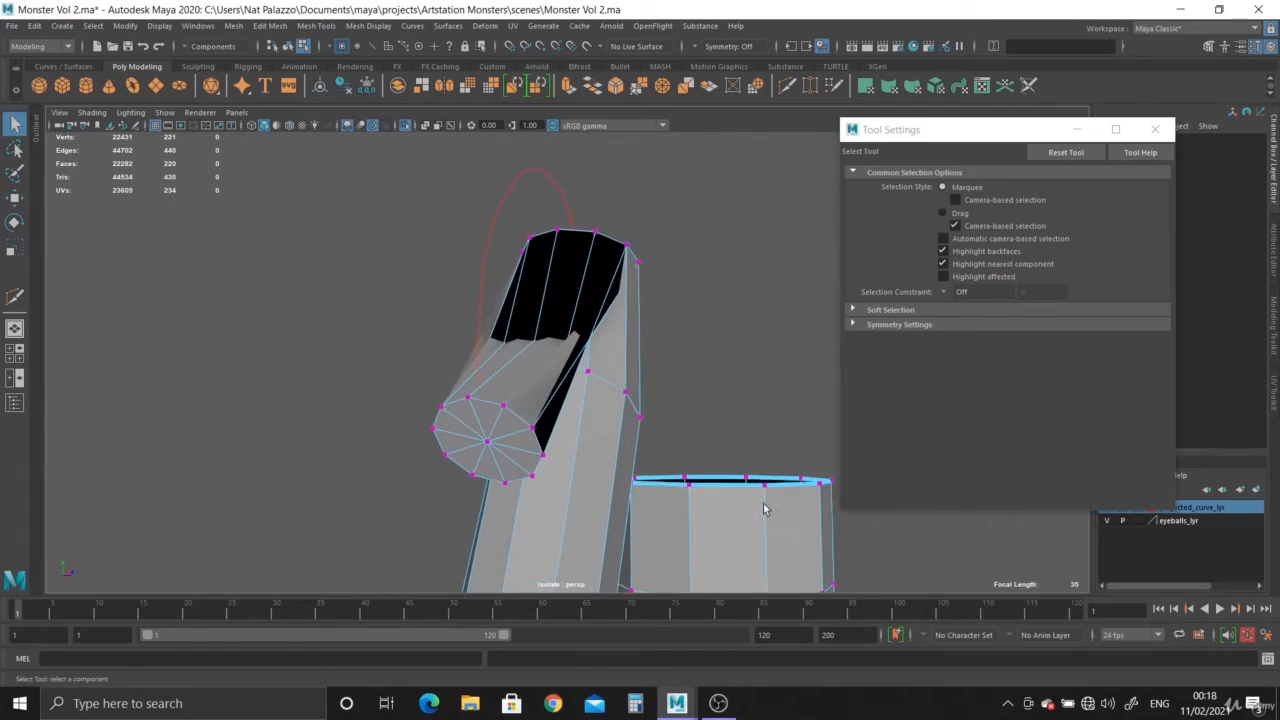
# Step: Select all the triangular cap faces at the tentacle's thin tip in face mode and delete them
pyautogui.keyDown('alt'); pyautogui.moveTo(610, 428); pyautogui.dragTo(471, 420); pyautogui.keyUp('alt')
pyautogui.keyDown('alt'); pyautogui.moveTo(471, 420); pyautogui.dragTo(575, 415, button='middle'); pyautogui.keyUp('alt')
pyautogui.keyDown('alt'); pyautogui.moveTo(488, 382); pyautogui.dragTo(555, 425, button='right'); pyautogui.keyUp('alt')
pyautogui.keyDown('alt'); pyautogui.moveTo(510, 442); pyautogui.dragTo(560, 471); pyautogui.keyUp('alt')
pyautogui.keyDown('alt'); pyautogui.moveTo(560, 471); pyautogui.dragTo(558, 337, button='middle'); pyautogui.keyUp('alt')
pyautogui.keyDown('alt'); pyautogui.moveTo(429, 334); pyautogui.dragTo(446, 400, button='right'); pyautogui.keyUp('alt')
pyautogui.moveTo(317, 291); pyautogui.dragTo(316, 320, button='right')
pyautogui.click(316, 300)
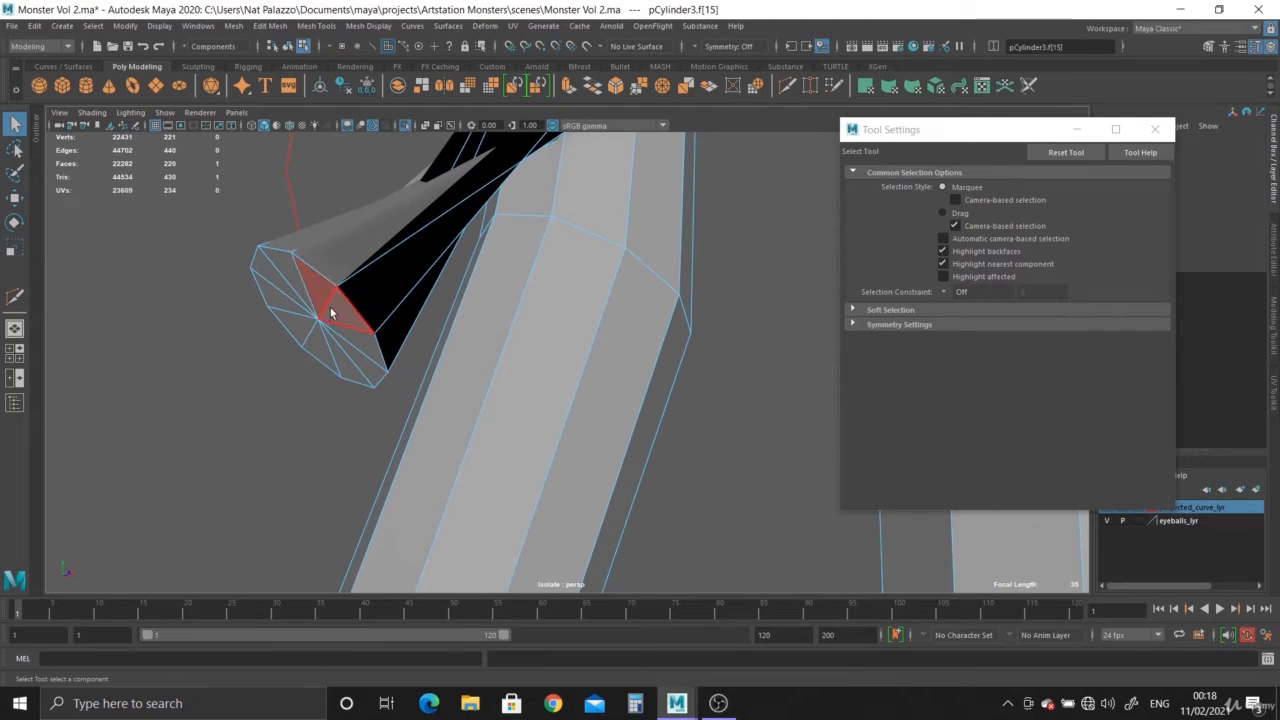
pyautogui.keyDown('alt'); pyautogui.moveTo(349, 334); pyautogui.dragTo(382, 353); pyautogui.keyUp('alt')
pyautogui.keyDown('shift'); pyautogui.click(575, 334); pyautogui.keyUp('shift')
pyautogui.keyDown('shift'); pyautogui.click(561, 357); pyautogui.keyUp('shift')
pyautogui.keyDown('shift'); pyautogui.click(521, 355); pyautogui.keyUp('shift')
pyautogui.keyDown('shift'); pyautogui.click(477, 339); pyautogui.keyUp('shift')
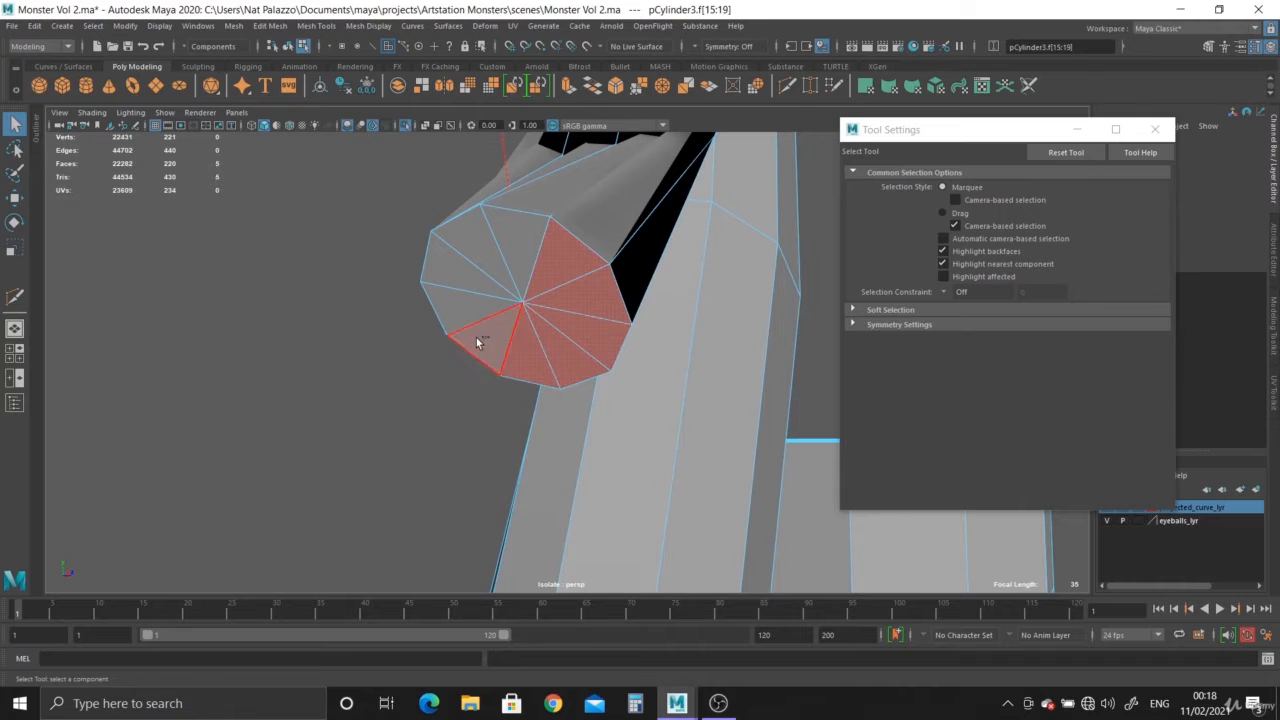
pyautogui.keyDown('shift'); pyautogui.click(456, 307); pyautogui.keyUp('shift')
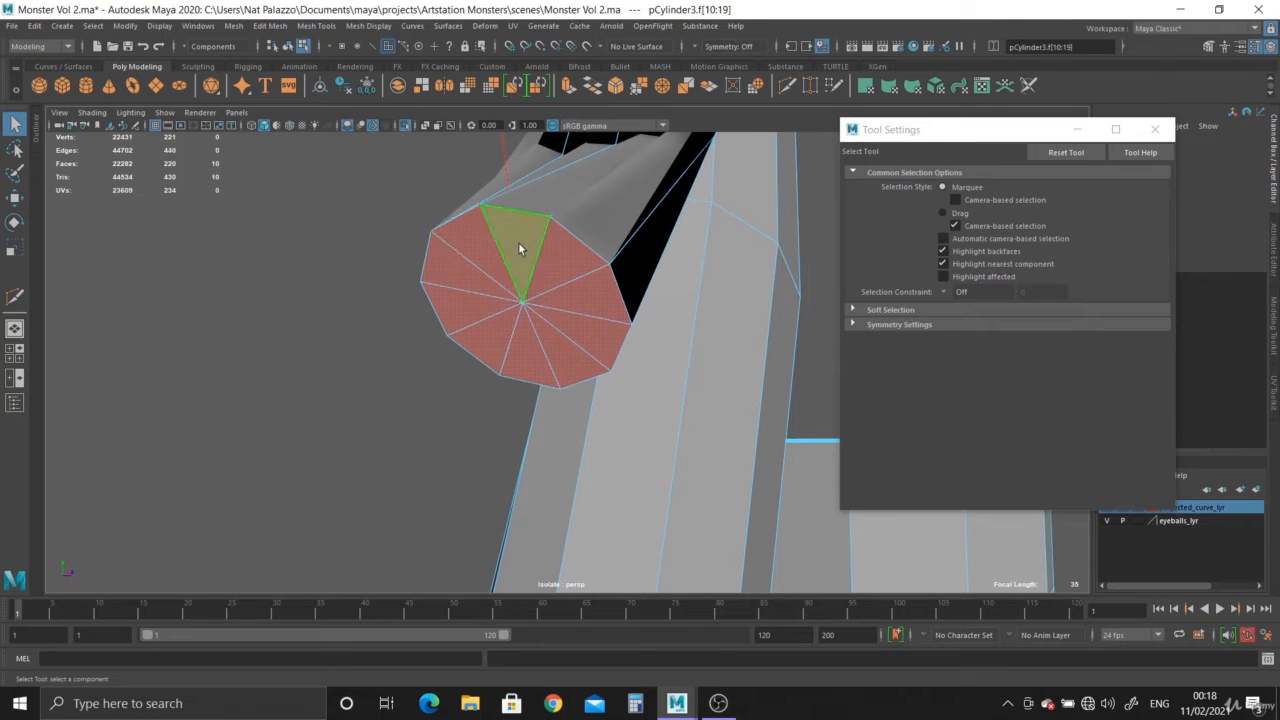
pyautogui.press('Delete')
# Step: Try inserting four Multi-Cut edge loops around the uncapped twisted tip in the perspective view, and undo them
pyautogui.keyDown('alt'); pyautogui.moveTo(518, 242); pyautogui.dragTo(426, 363); pyautogui.keyUp('alt')
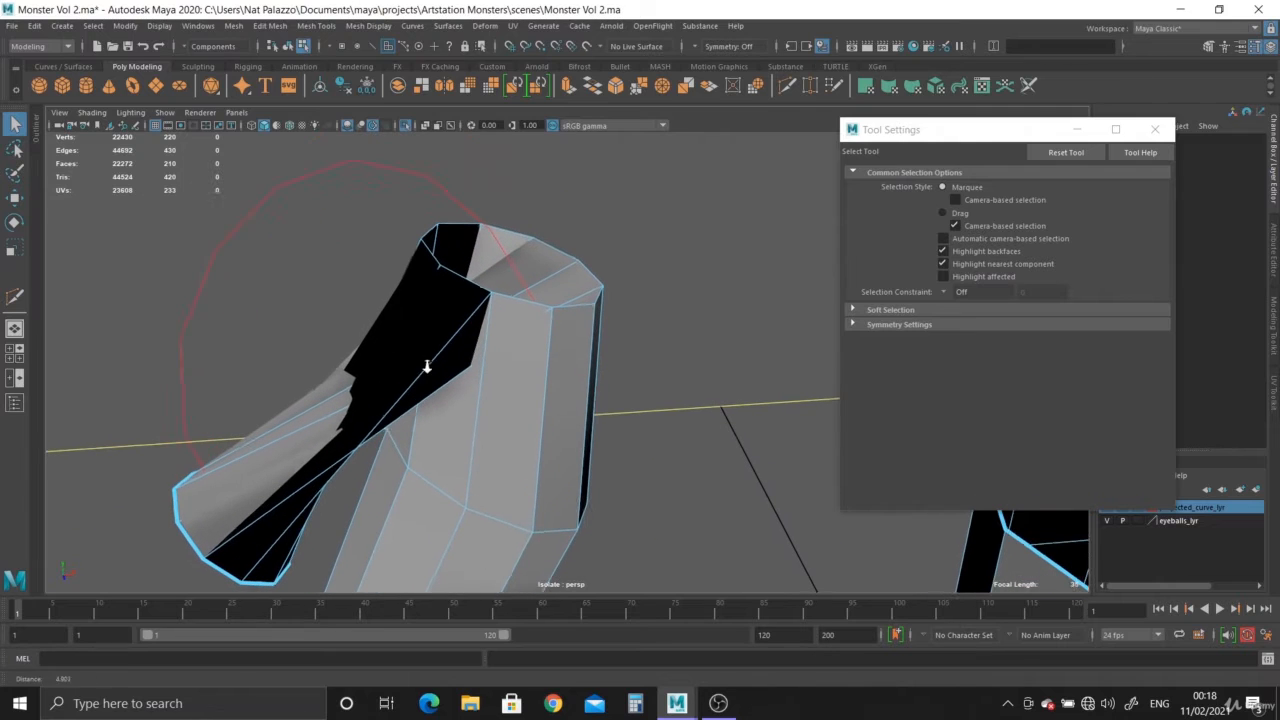
pyautogui.moveTo(333, 338); pyautogui.dragTo(393, 330, button='right')
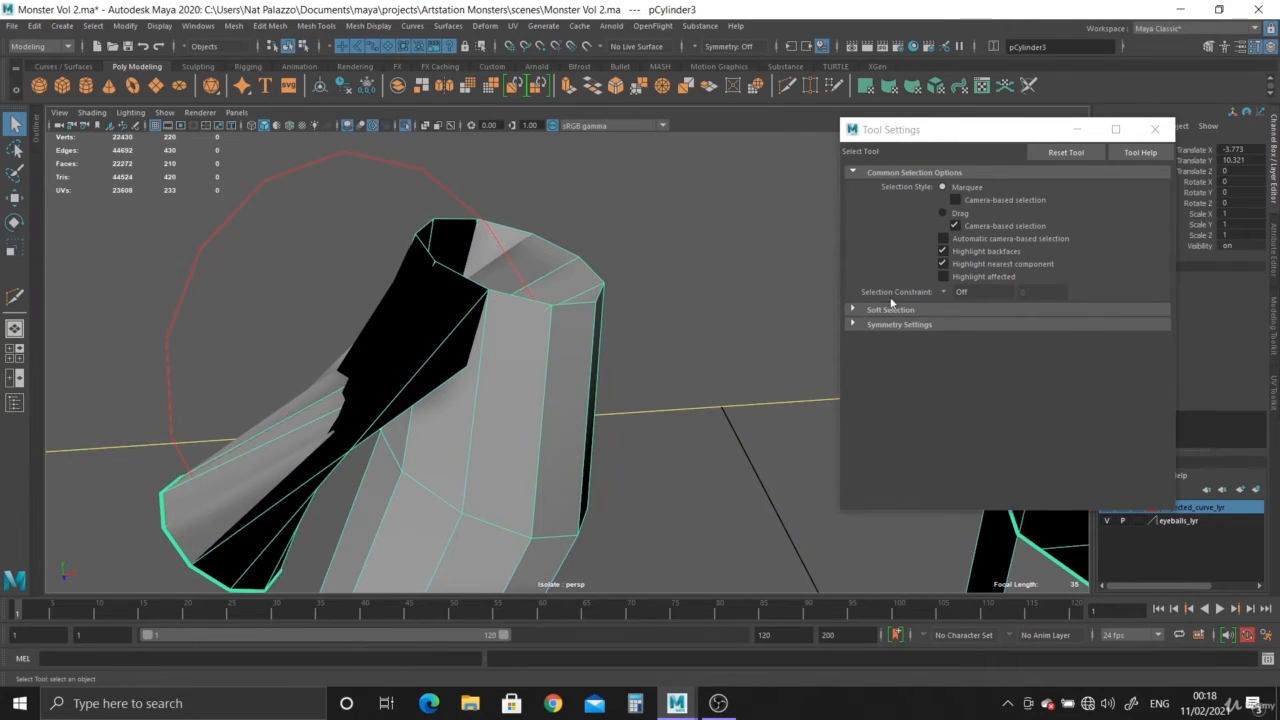
pyautogui.click(1155, 129)
pyautogui.doubleClick(786, 85)
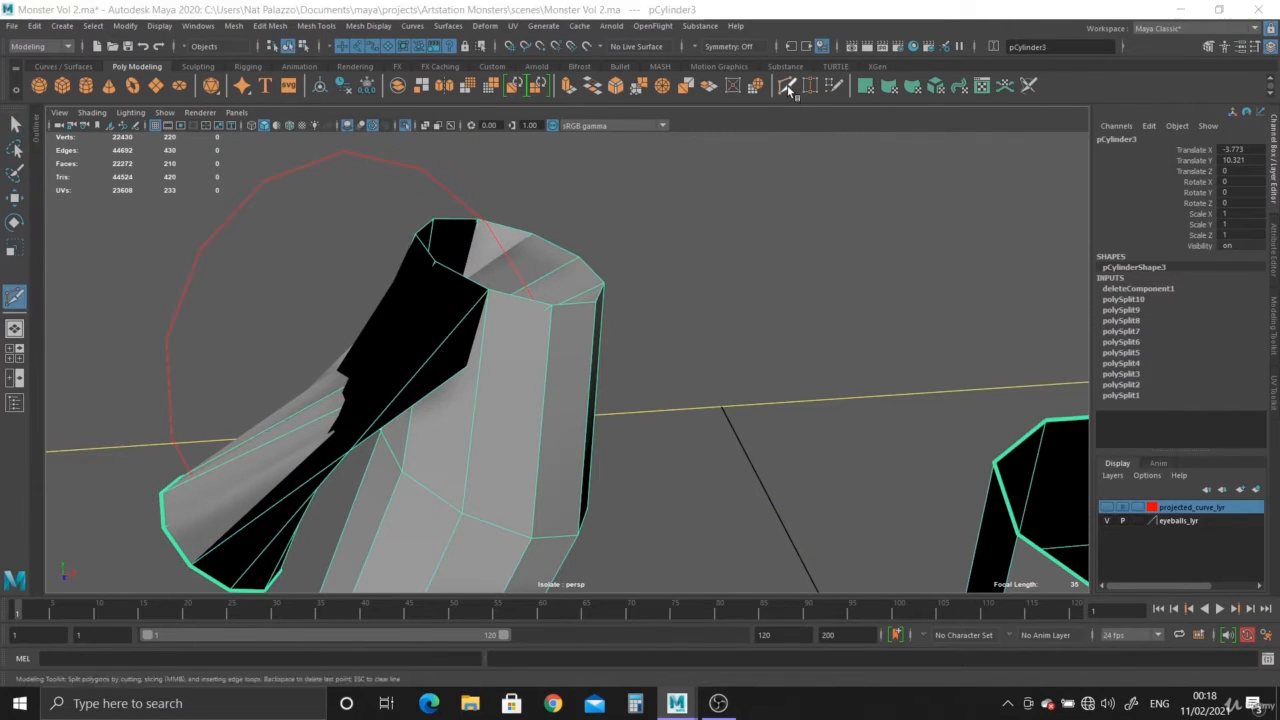
pyautogui.keyDown('ctrl'); pyautogui.click(325, 424); pyautogui.keyUp('ctrl')
pyautogui.keyDown('ctrl'); pyautogui.click(442, 326); pyautogui.keyUp('ctrl')
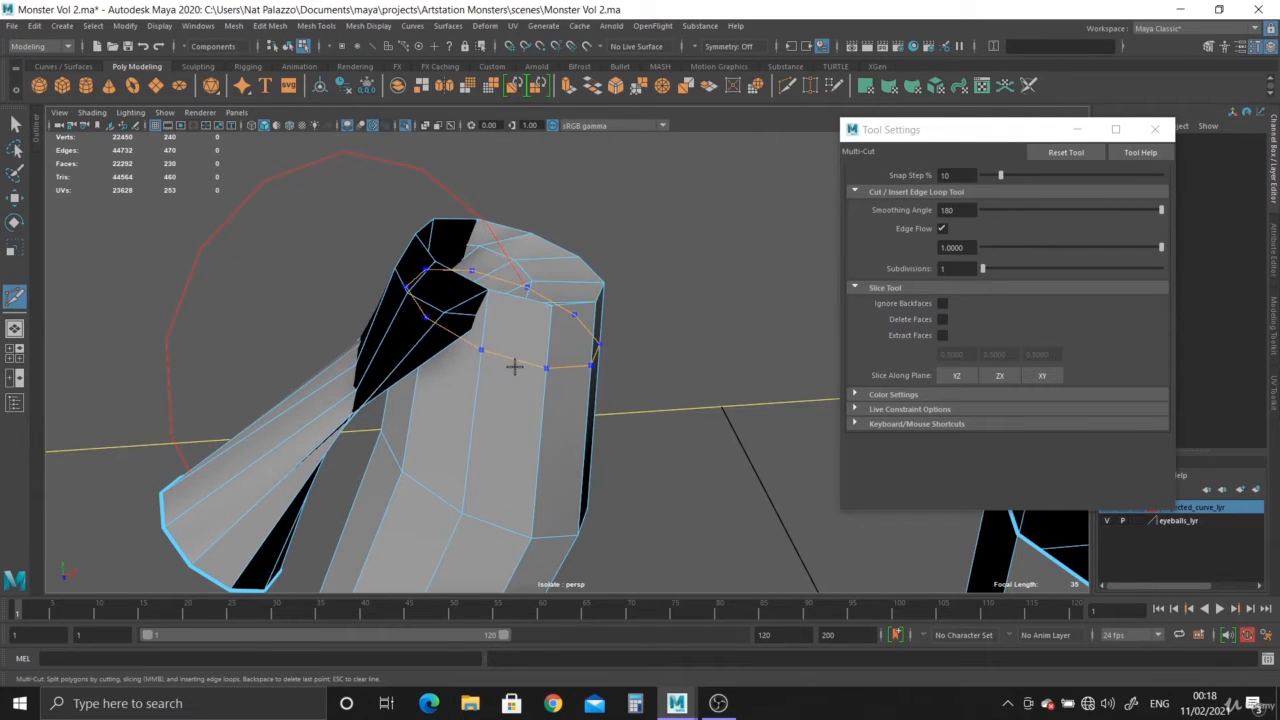
pyautogui.keyDown('ctrl'); pyautogui.click(514, 366); pyautogui.keyUp('ctrl')
pyautogui.keyDown('ctrl'); pyautogui.click(215, 494); pyautogui.keyUp('ctrl')
pyautogui.moveTo(434, 491)
pyautogui.keyDown('alt'); pyautogui.mouseDown()
pyautogui.moveTo(451, 434)
pyautogui.moveTo(435, 501)
pyautogui.mouseUp(); pyautogui.keyUp('alt')
pyautogui.hotkey('ctrl', 'z')
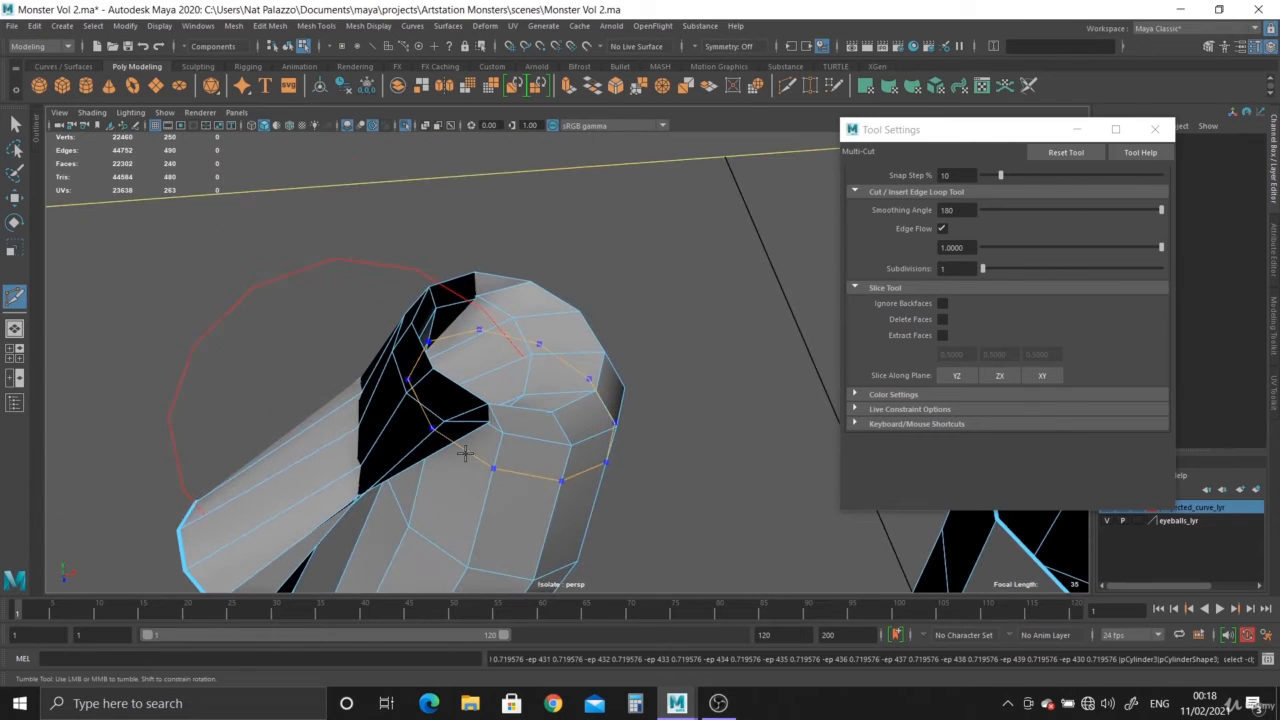
pyautogui.hotkey('ctrl', 'z')
pyautogui.click(14, 122)
pyautogui.hotkey('ctrl', 'z')
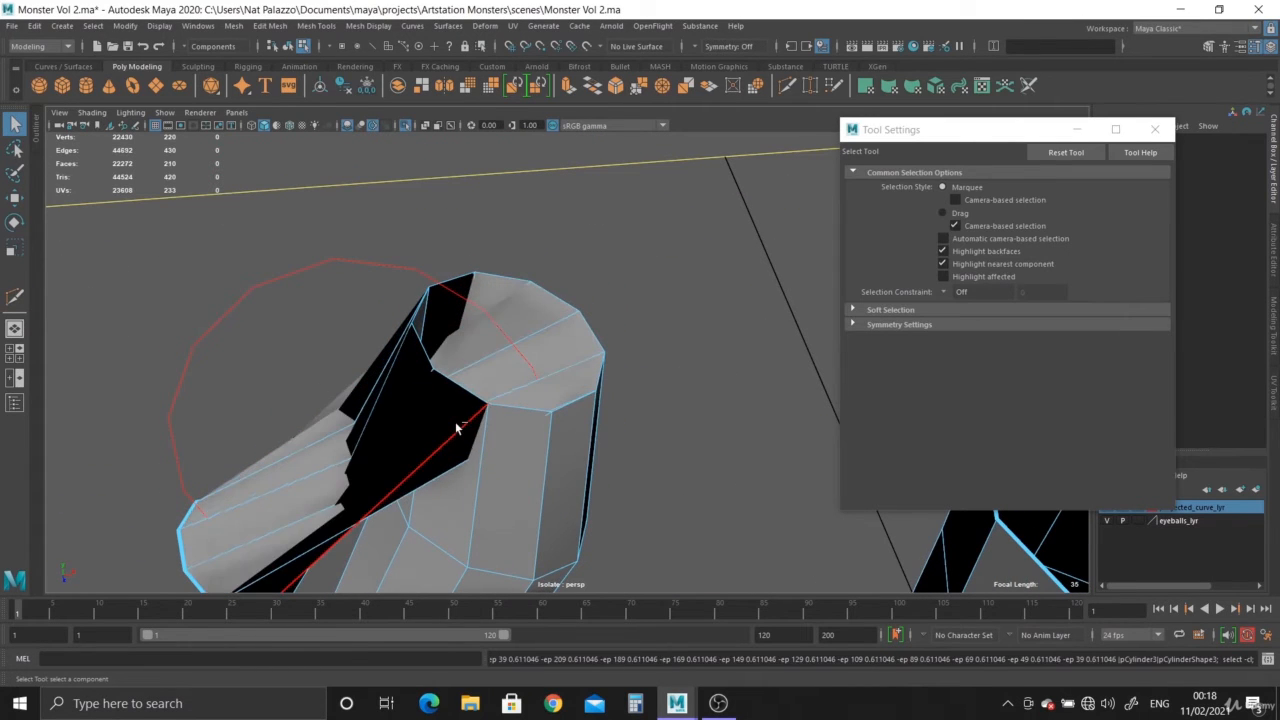
# Step: Delete the last two rings of faces at the tip, including the twisted segment
pyautogui.click(457, 423)
pyautogui.keyDown('alt'); pyautogui.moveTo(457, 423); pyautogui.dragTo(453, 435); pyautogui.keyUp('alt')
pyautogui.moveTo(514, 288); pyautogui.dragTo(512, 323, button='right')
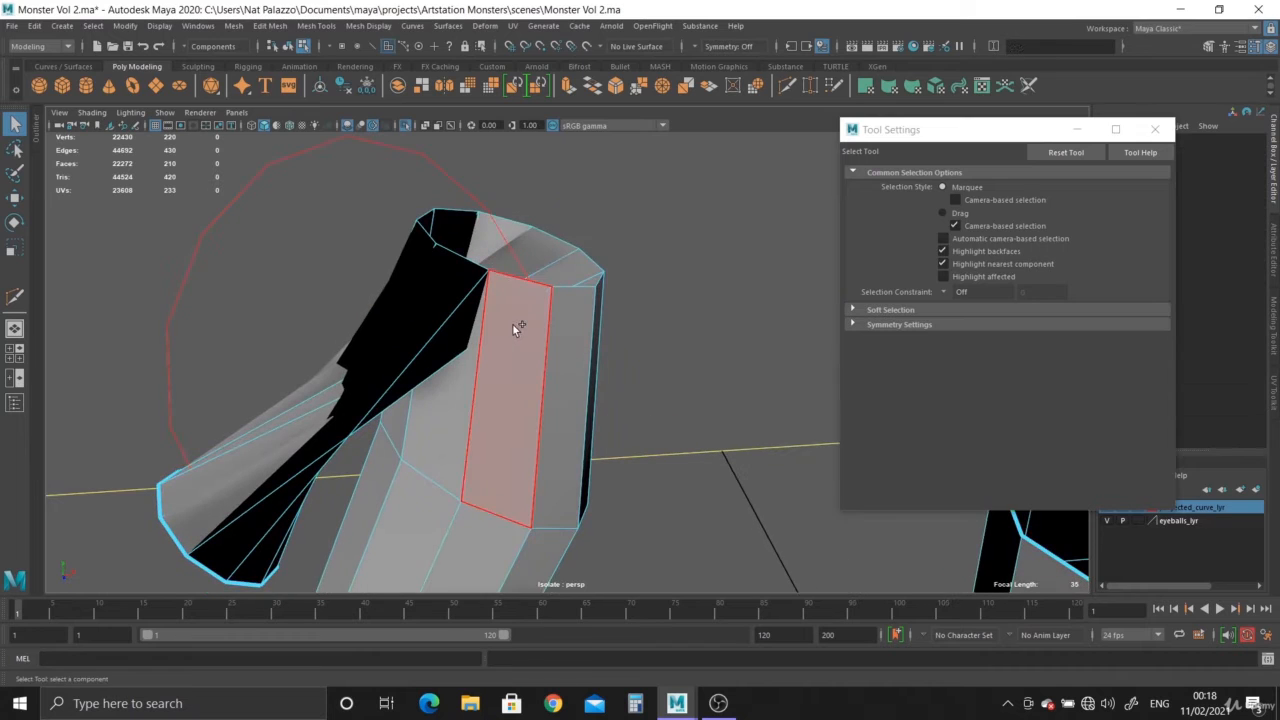
pyautogui.keyDown('alt'); pyautogui.moveTo(512, 323); pyautogui.dragTo(517, 304); pyautogui.keyUp('alt')
pyautogui.click(474, 321)
pyautogui.doubleClick(443, 322)
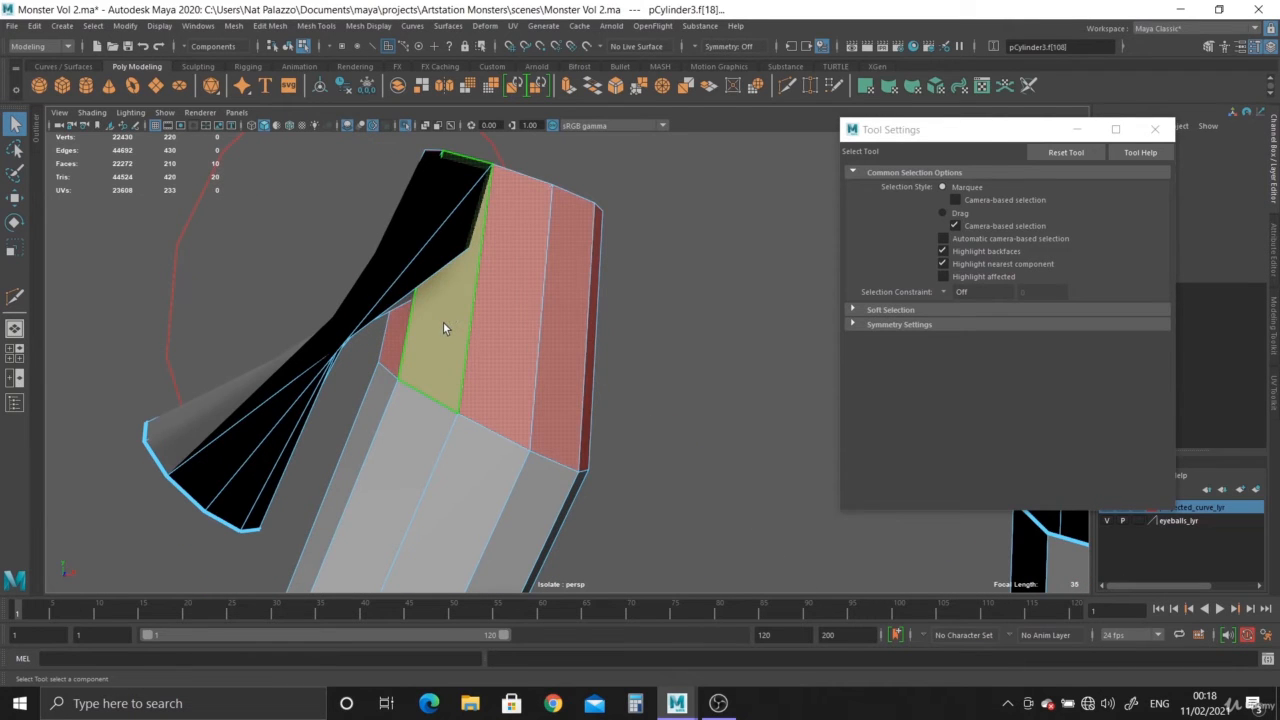
pyautogui.press('Delete')
pyautogui.doubleClick(398, 292)
pyautogui.press('Delete')
# Step: Extrude the open border edge loop at the tentacle's thin end and move it up along the curve in the front view
pyautogui.moveTo(400, 386); pyautogui.dragTo(422, 372, button='right')
pyautogui.doubleClick(432, 399)
pyautogui.keyDown('alt'); pyautogui.moveTo(432, 399); pyautogui.dragTo(474, 436); pyautogui.keyUp('alt')
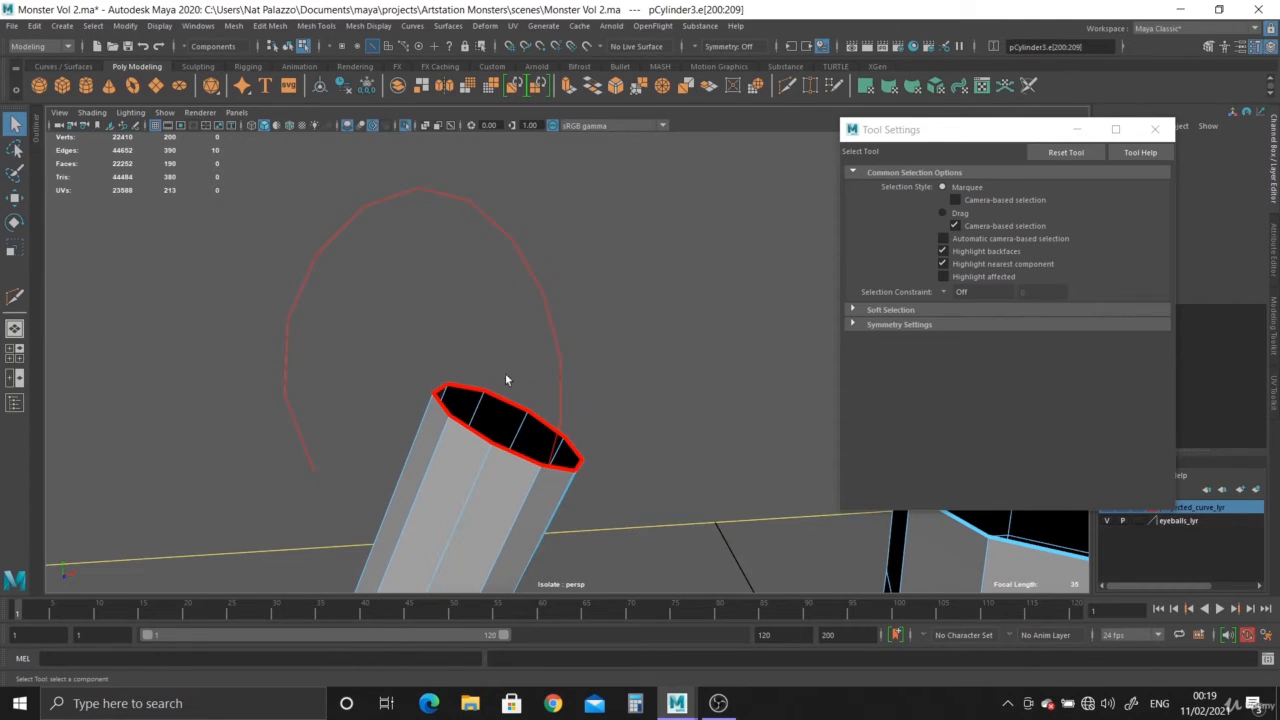
pyautogui.click(1156, 130)
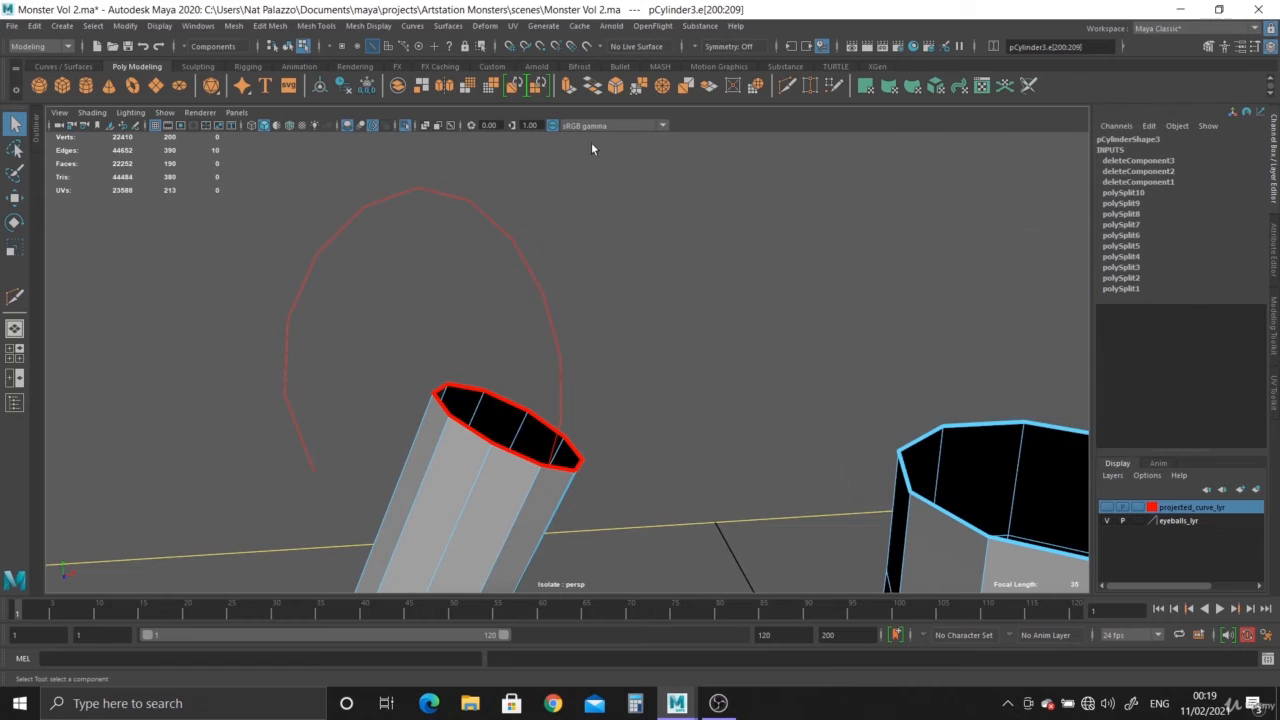
pyautogui.click(568, 85)
pyautogui.press('w')
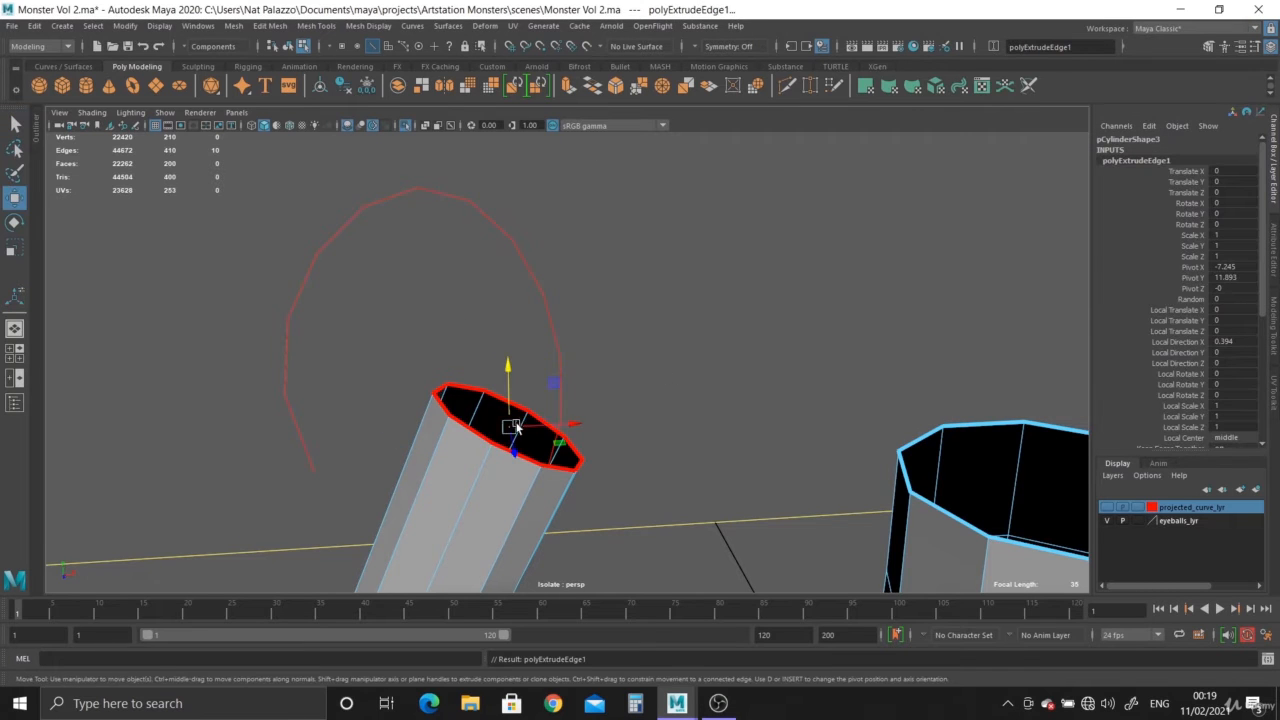
pyautogui.keyDown('alt'); pyautogui.moveTo(515, 427); pyautogui.dragTo(300, 408); pyautogui.keyUp('alt')
pyautogui.press('space')
pyautogui.press('space')
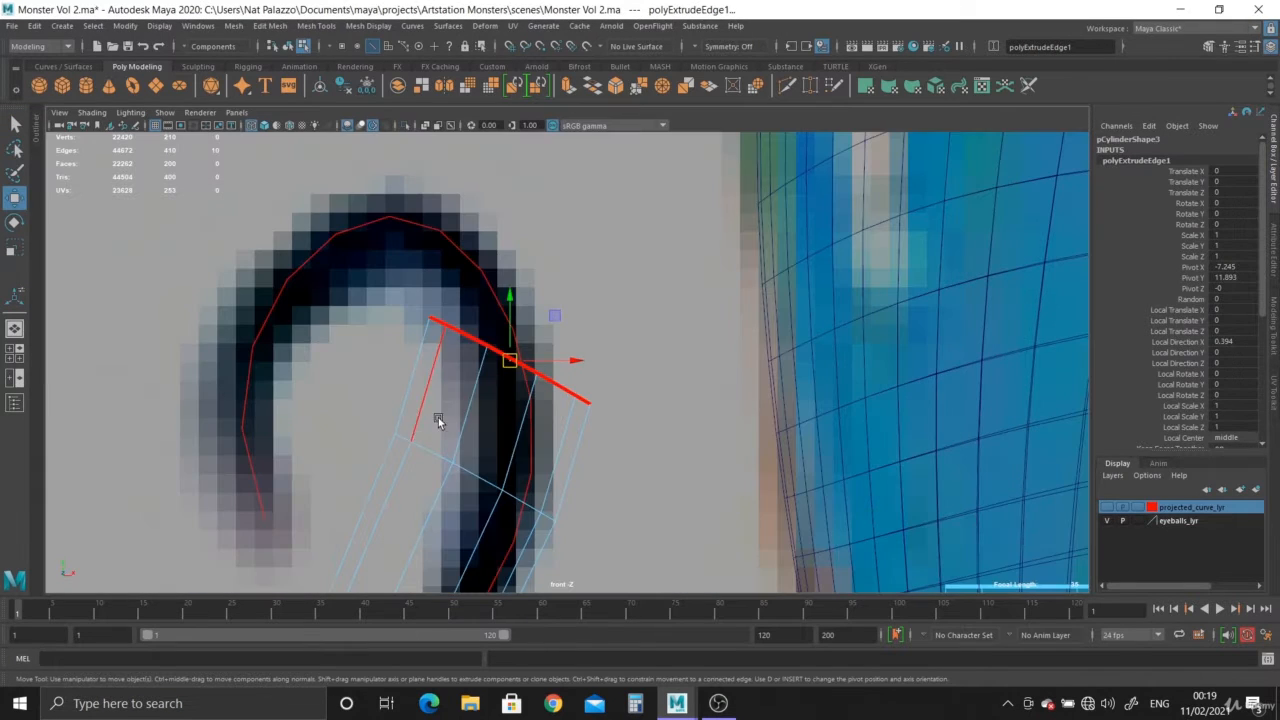
pyautogui.moveTo(509, 360); pyautogui.dragTo(486, 291)
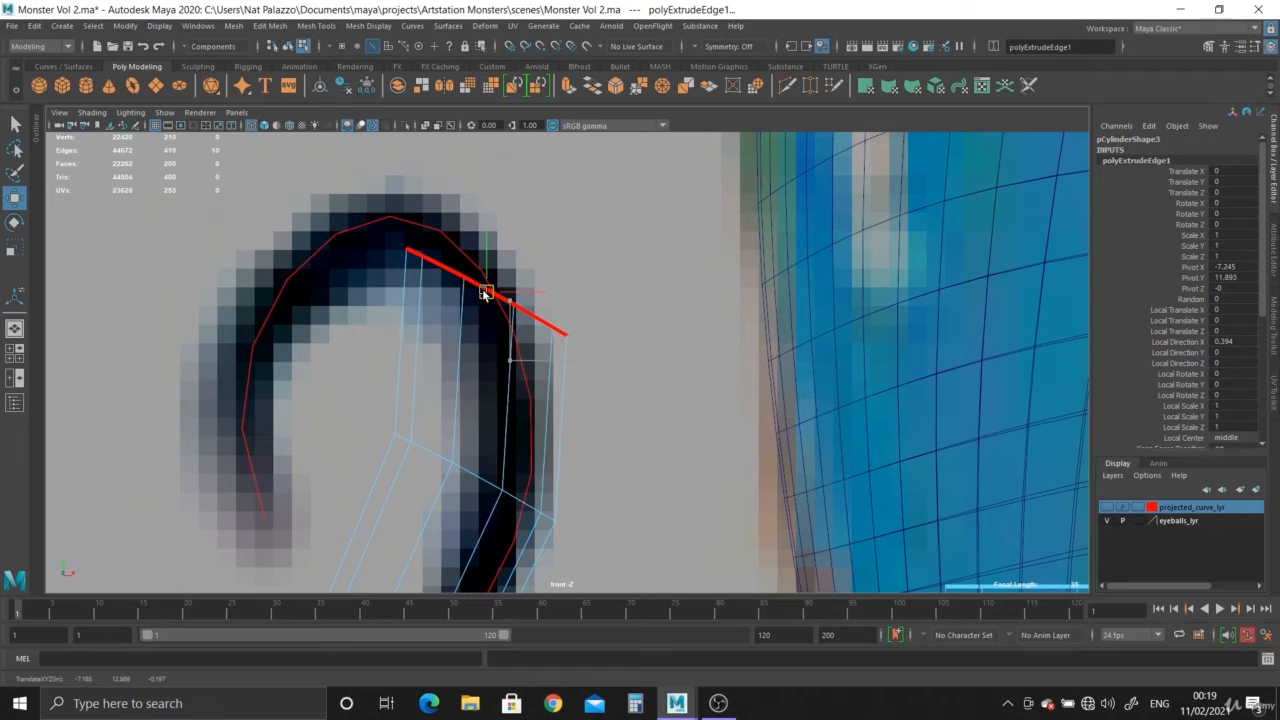
# Step: Rotate the extruded border loop in the front view so that it lies across the curve's bend
pyautogui.press('e')
pyautogui.moveTo(503, 341); pyautogui.dragTo(543, 296)
pyautogui.hotkey('ctrl', 'z')
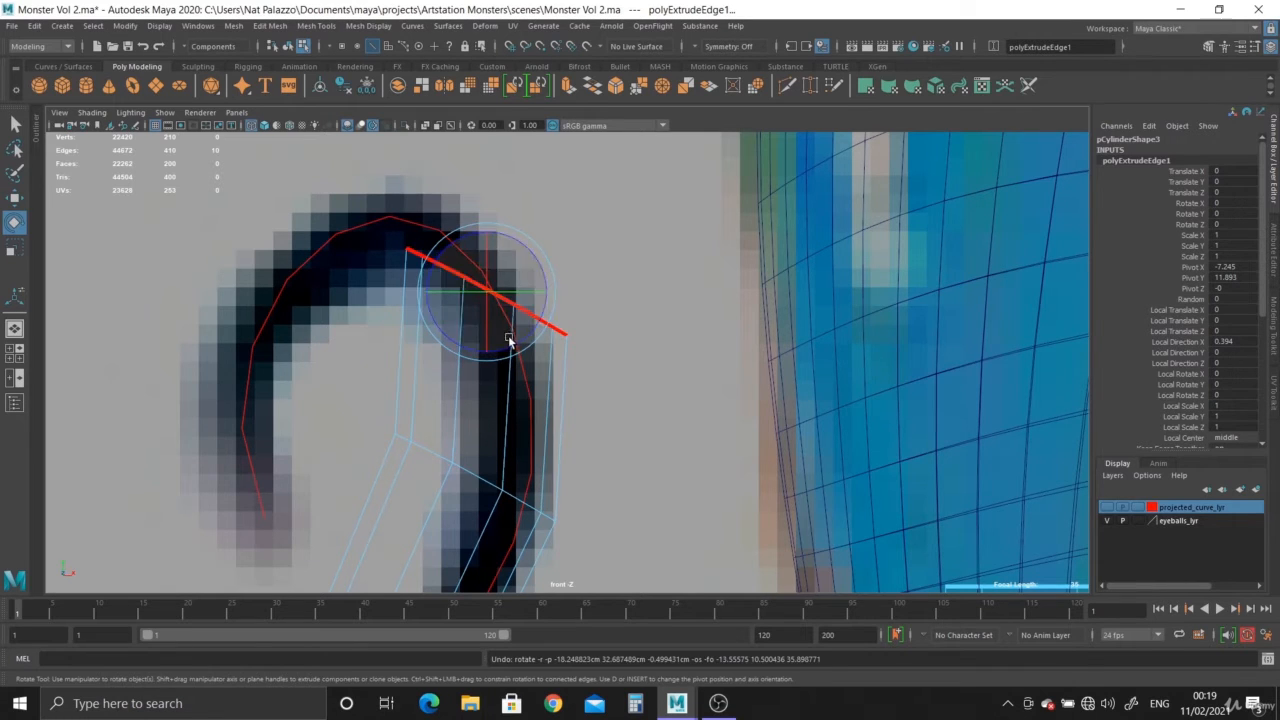
pyautogui.moveTo(500, 348); pyautogui.dragTo(493, 403, button='middle')
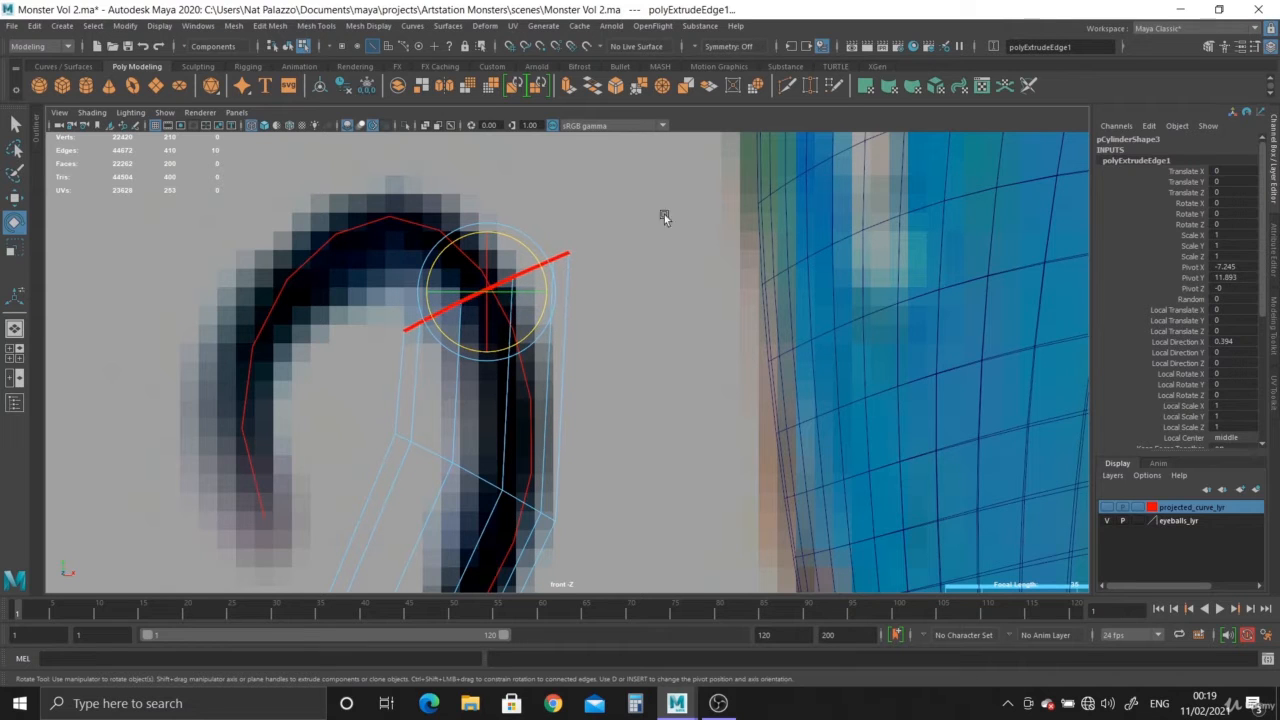
# Step: Extrude the open border loop to the top of the curve's bend in the front view and rotate it across the curve
pyautogui.click(590, 85)
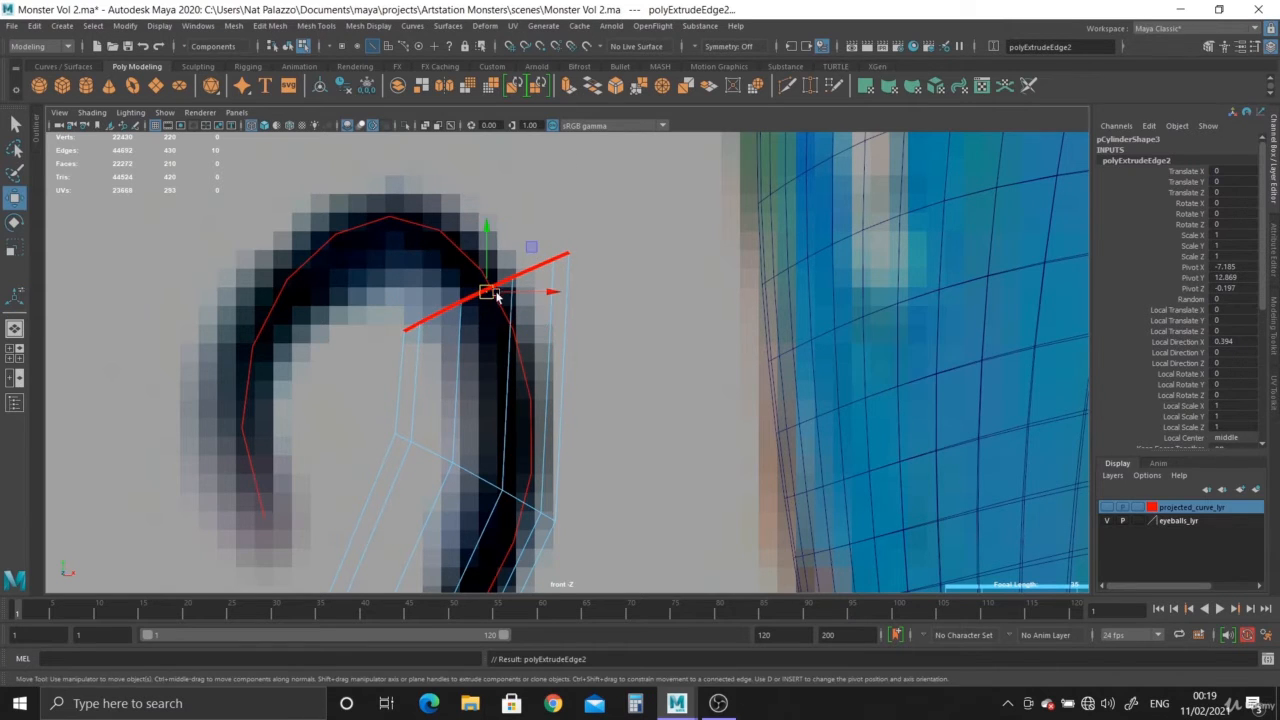
pyautogui.moveTo(497, 295); pyautogui.dragTo(366, 217)
pyautogui.press('e')
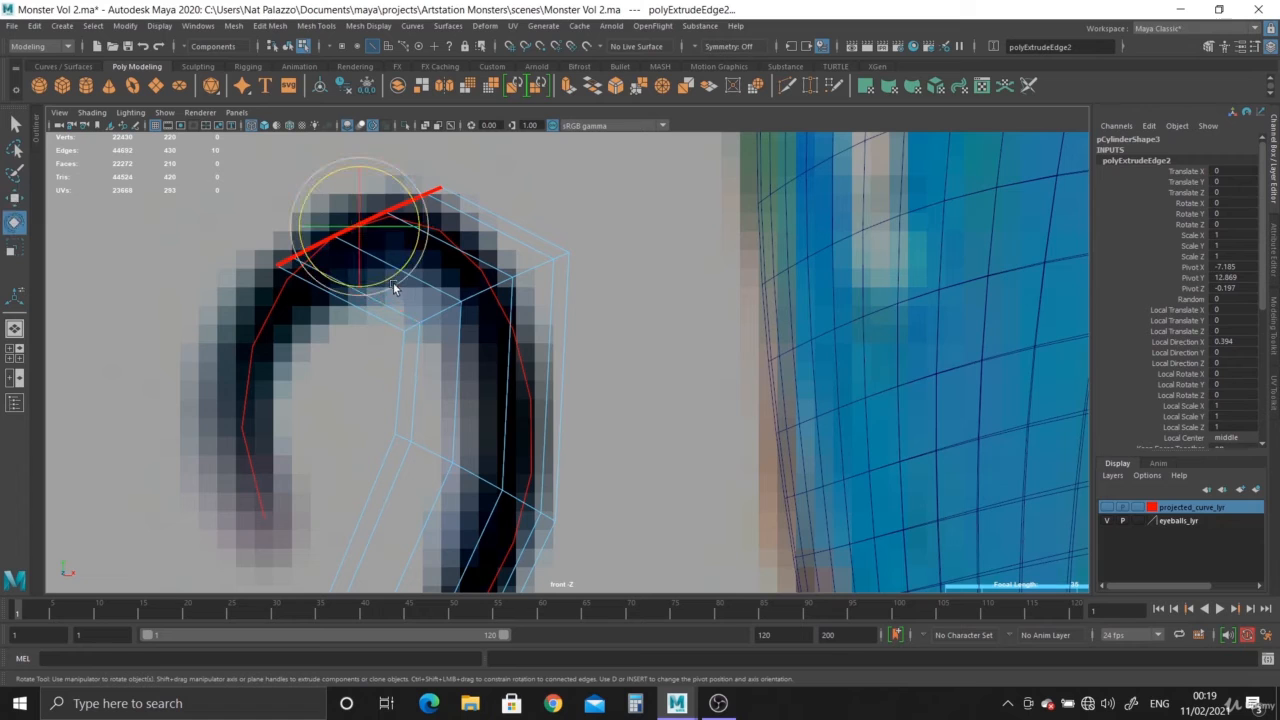
pyautogui.moveTo(393, 288); pyautogui.dragTo(460, 240, button='middle')
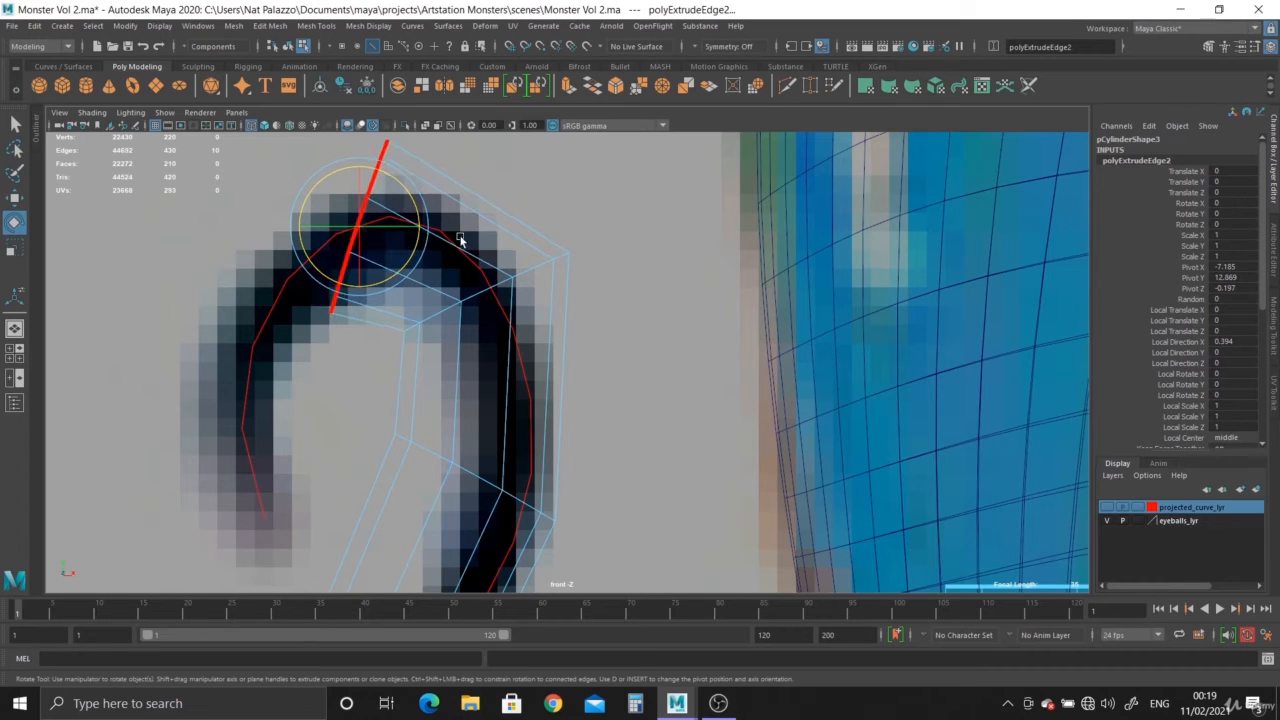
# Step: Extrude the border loop past the bend's top, then rotate it and the previous loop to follow the curve
pyautogui.click(570, 88)
pyautogui.moveTo(406, 222); pyautogui.dragTo(241, 275)
pyautogui.press('e')
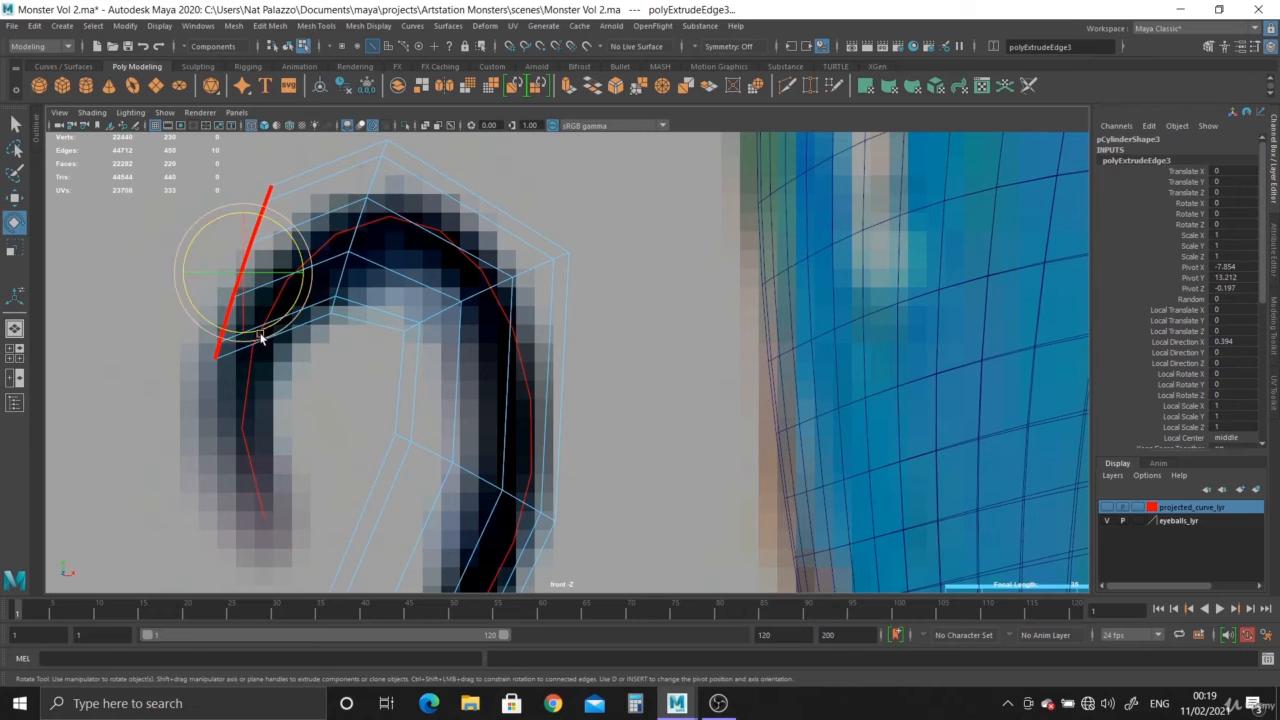
pyautogui.moveTo(257, 337); pyautogui.dragTo(414, 259)
pyautogui.click(375, 186)
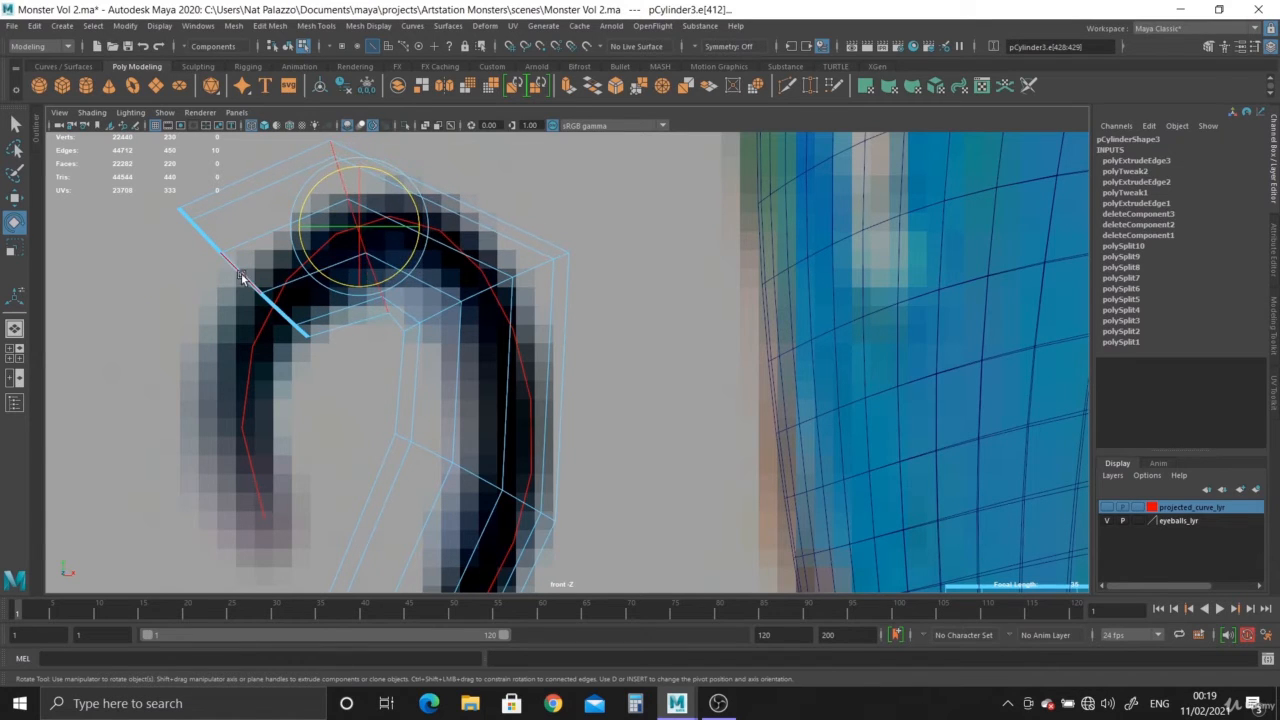
pyautogui.click(268, 310)
pyautogui.moveTo(268, 310); pyautogui.dragTo(292, 314)
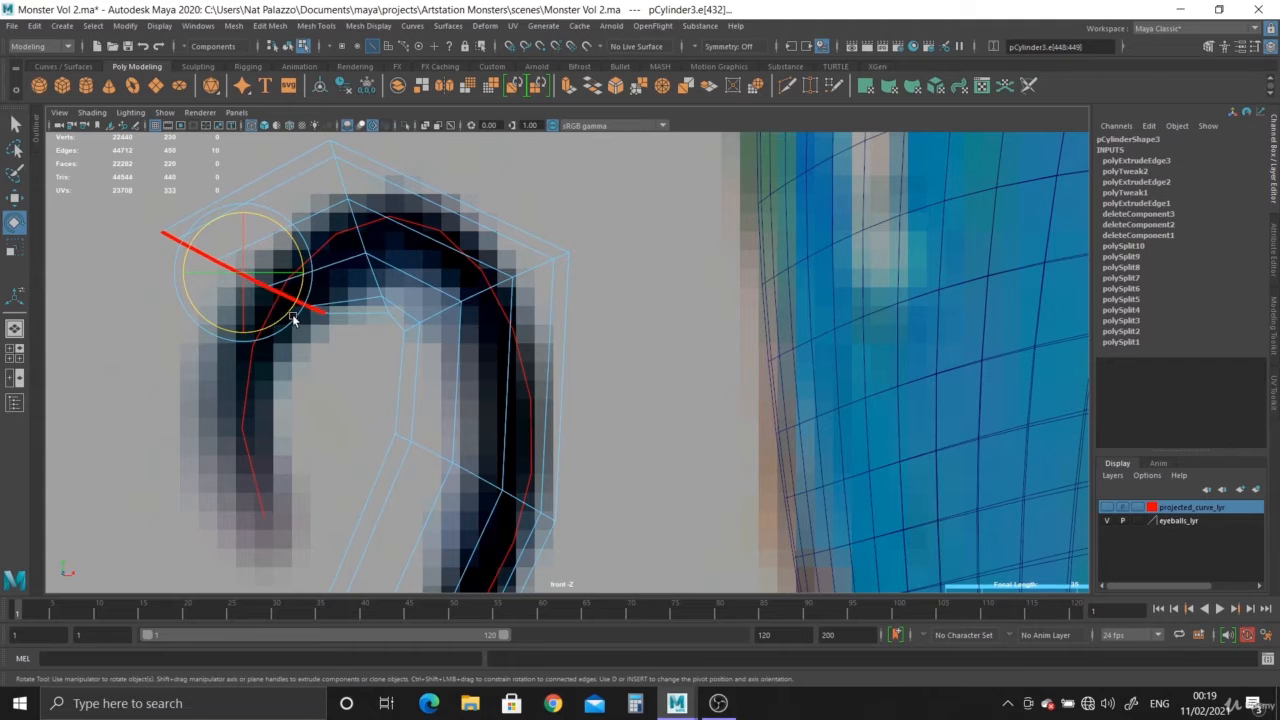
# Step: Extrude the border loop twice down the curve's descending side to its end, rotating each new loop to follow the curve
pyautogui.click(567, 85)
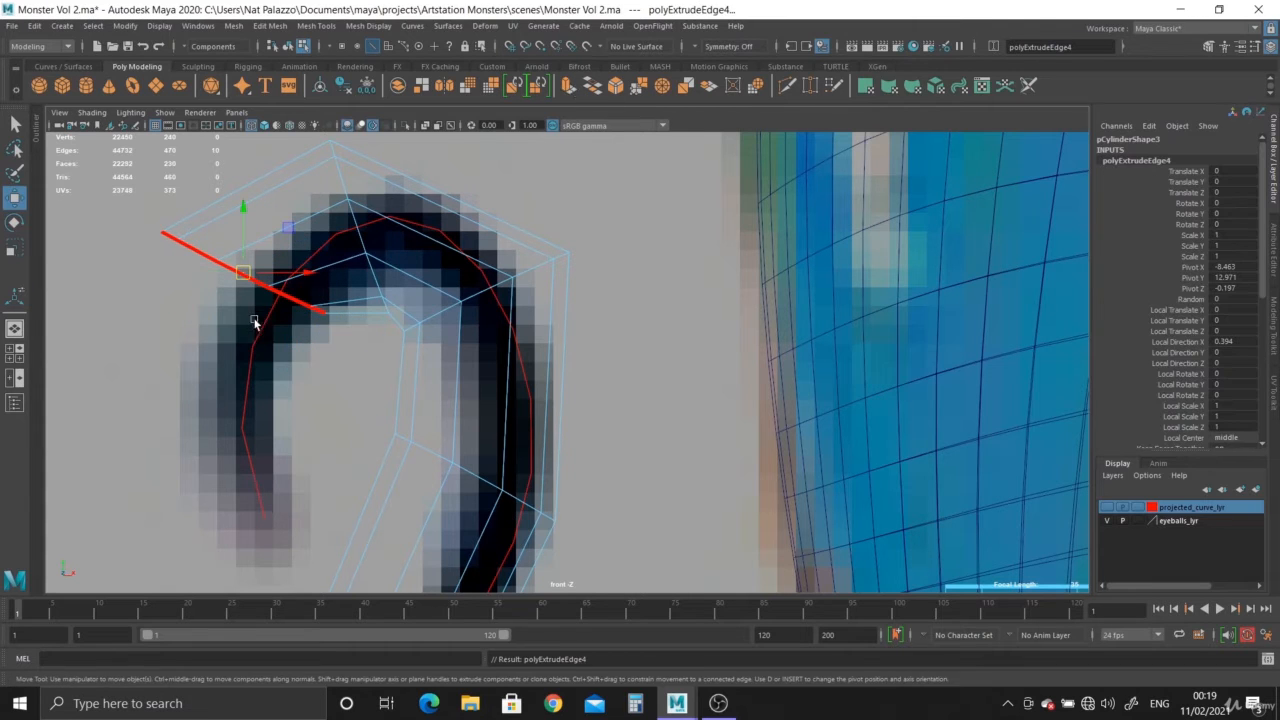
pyautogui.moveTo(242, 272); pyautogui.dragTo(229, 403)
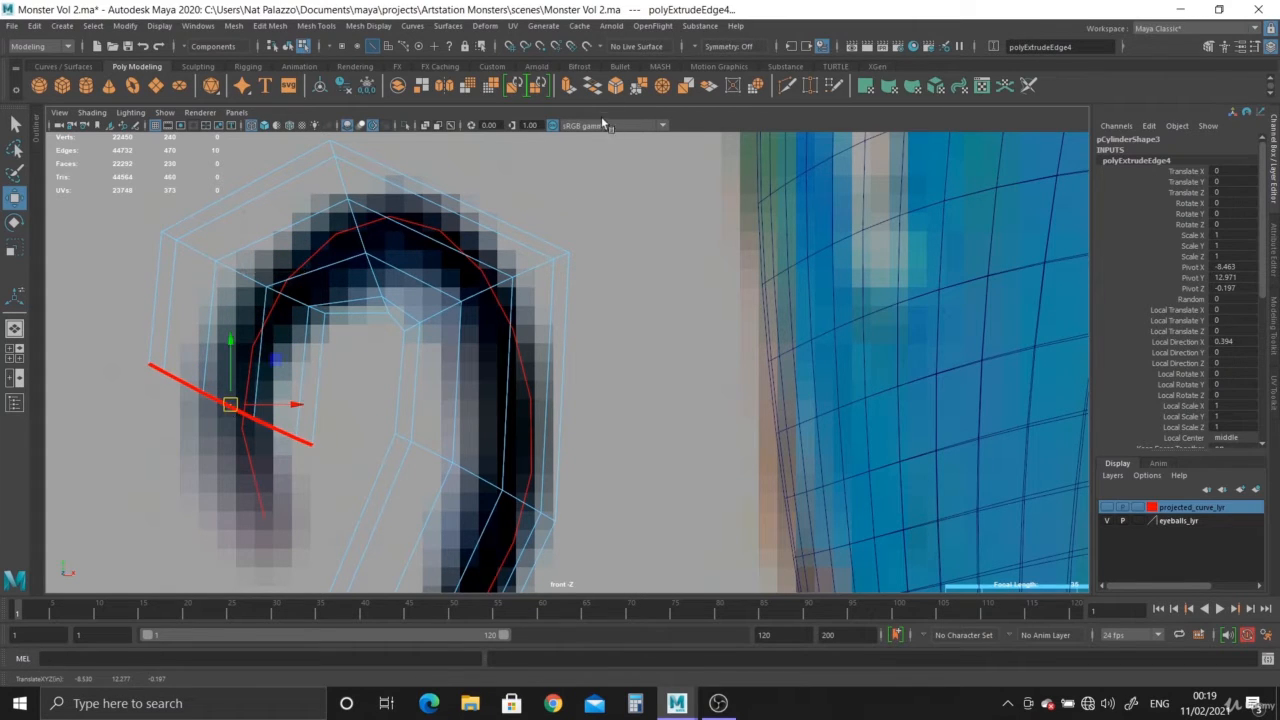
pyautogui.press('e')
pyautogui.moveTo(281, 437); pyautogui.dragTo(294, 538)
pyautogui.click(568, 86)
pyautogui.press('w')
pyautogui.press('e')
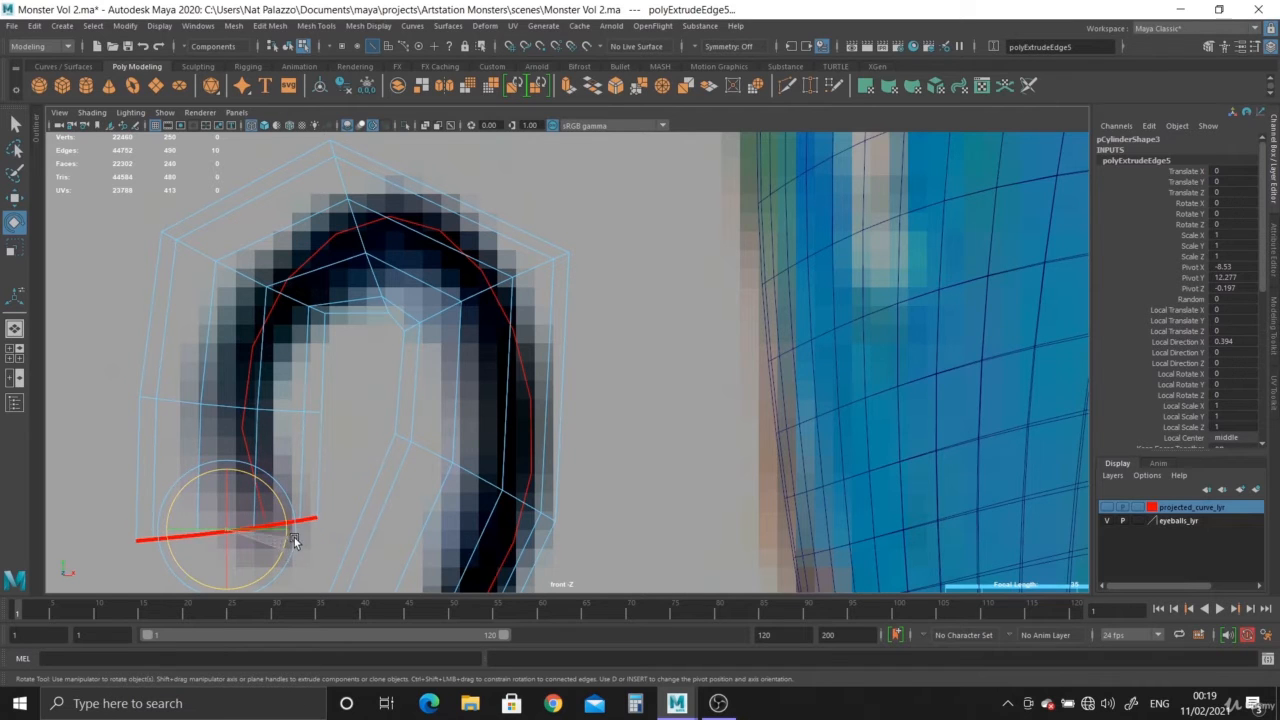
# Step: Scale the end border loop down to taper the tip and move it onto the curve's end
pyautogui.keyDown('alt'); pyautogui.moveTo(283, 482); pyautogui.dragTo(348, 428, button='middle'); pyautogui.keyUp('alt')
pyautogui.keyDown('alt'); pyautogui.moveTo(348, 428); pyautogui.dragTo(414, 497, button='right'); pyautogui.keyUp('alt')
pyautogui.press('r')
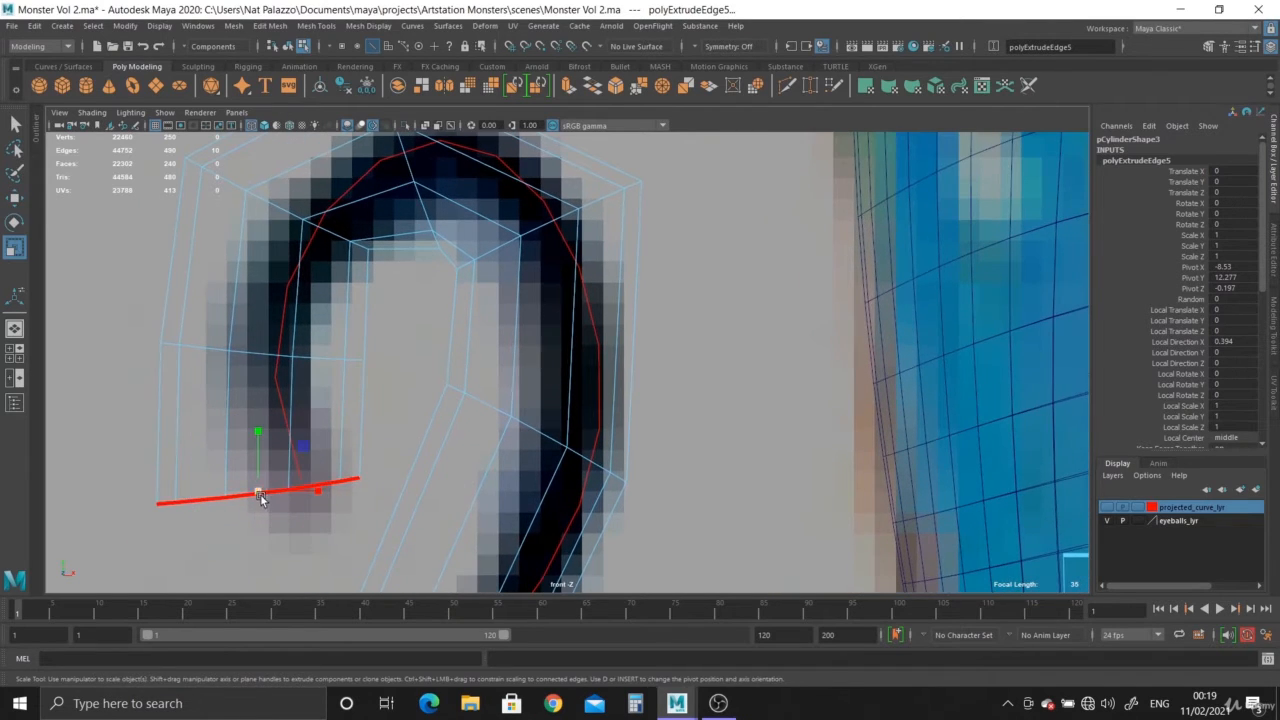
pyautogui.moveTo(259, 498); pyautogui.dragTo(286, 513)
pyautogui.press('w')
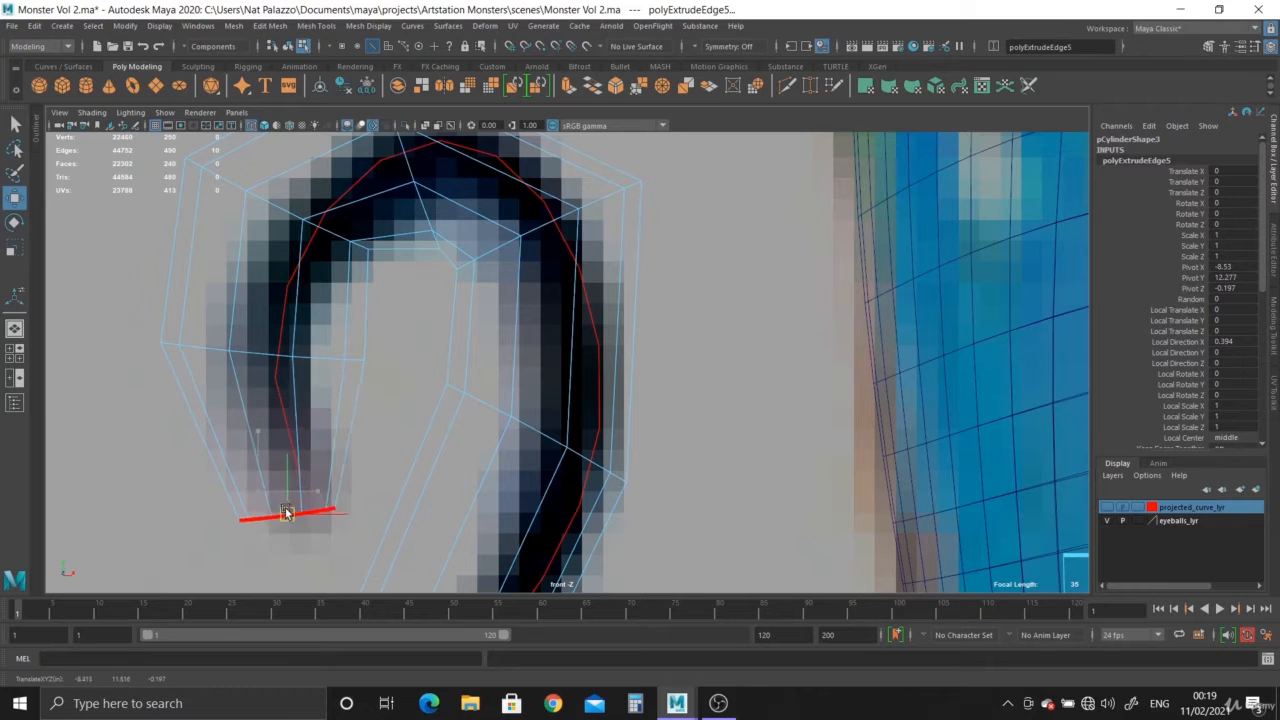
# Step: Scale down the two edge loops above the tip's end and center them on the curve's descending side
pyautogui.click(263, 355)
pyautogui.press('r')
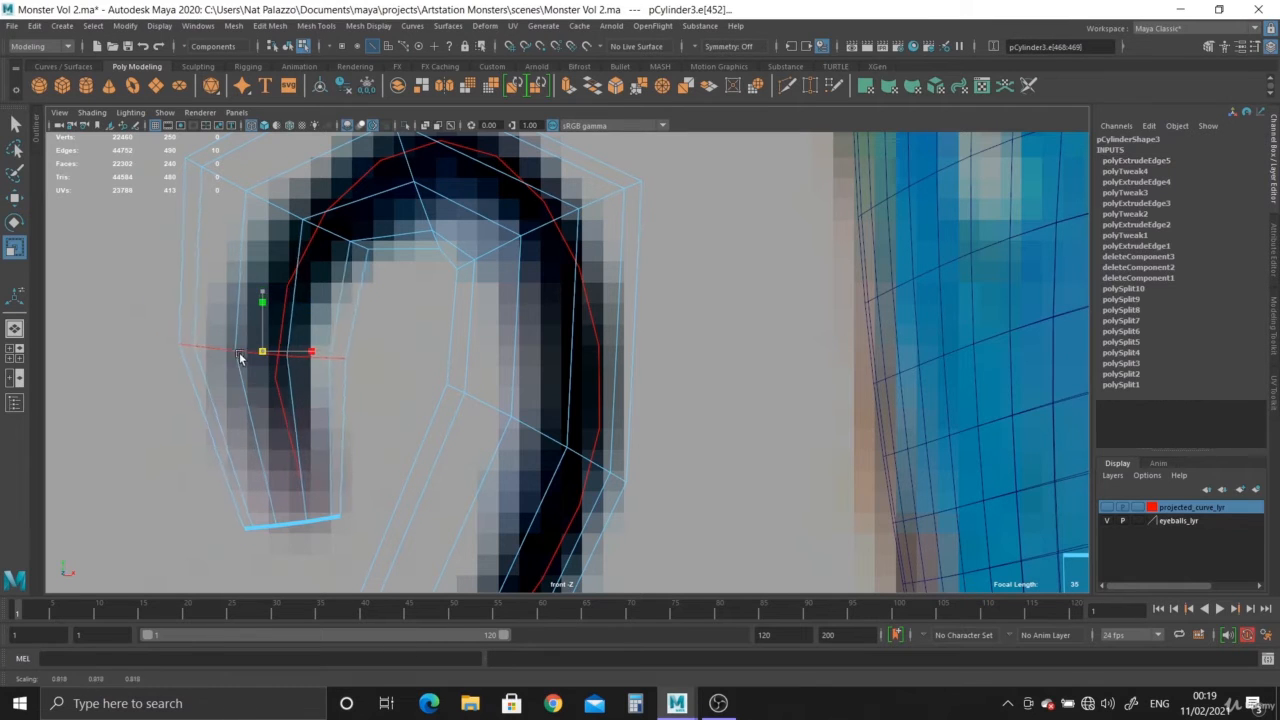
pyautogui.moveTo(240, 358); pyautogui.dragTo(203, 353)
pyautogui.keyDown('alt'); pyautogui.moveTo(276, 247); pyautogui.dragTo(276, 358, button='middle'); pyautogui.keyUp('alt')
pyautogui.doubleClick(277, 319)
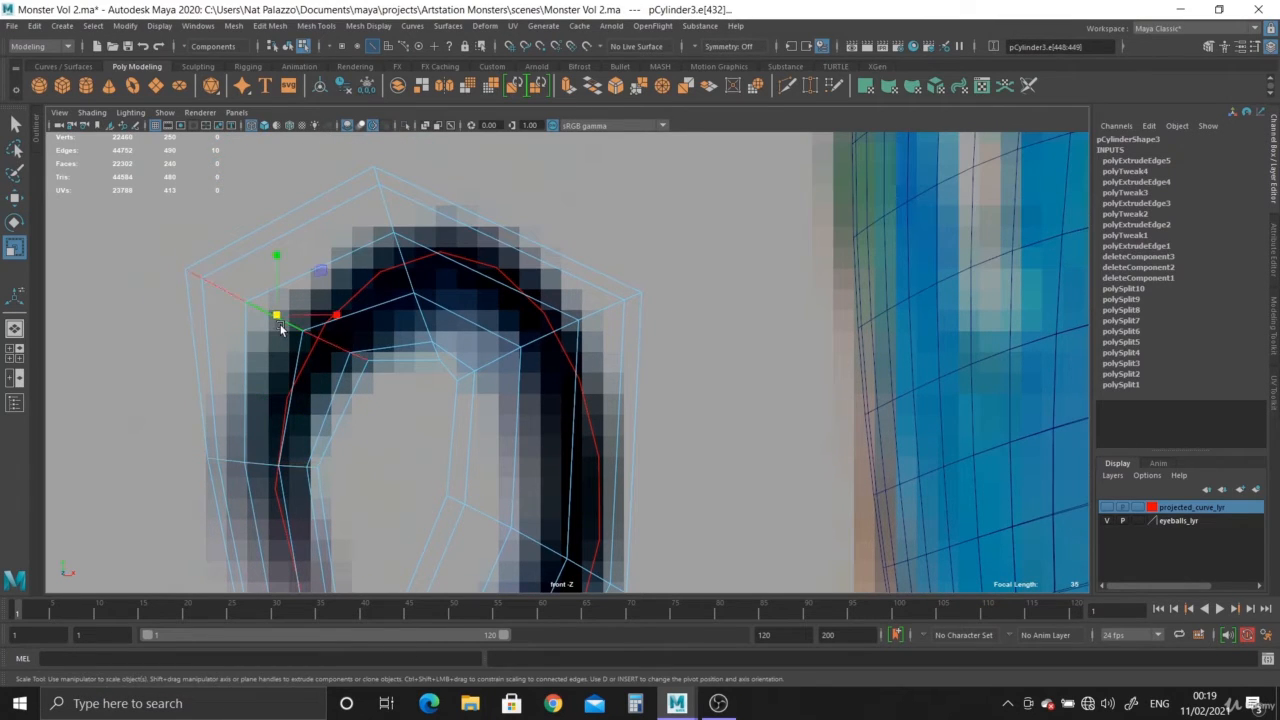
pyautogui.moveTo(277, 315); pyautogui.dragTo(304, 343)
pyautogui.press('w')
# Step: Scale down, rotate and reposition the edge loop at the top of the bend to fit the curve
pyautogui.click(413, 284)
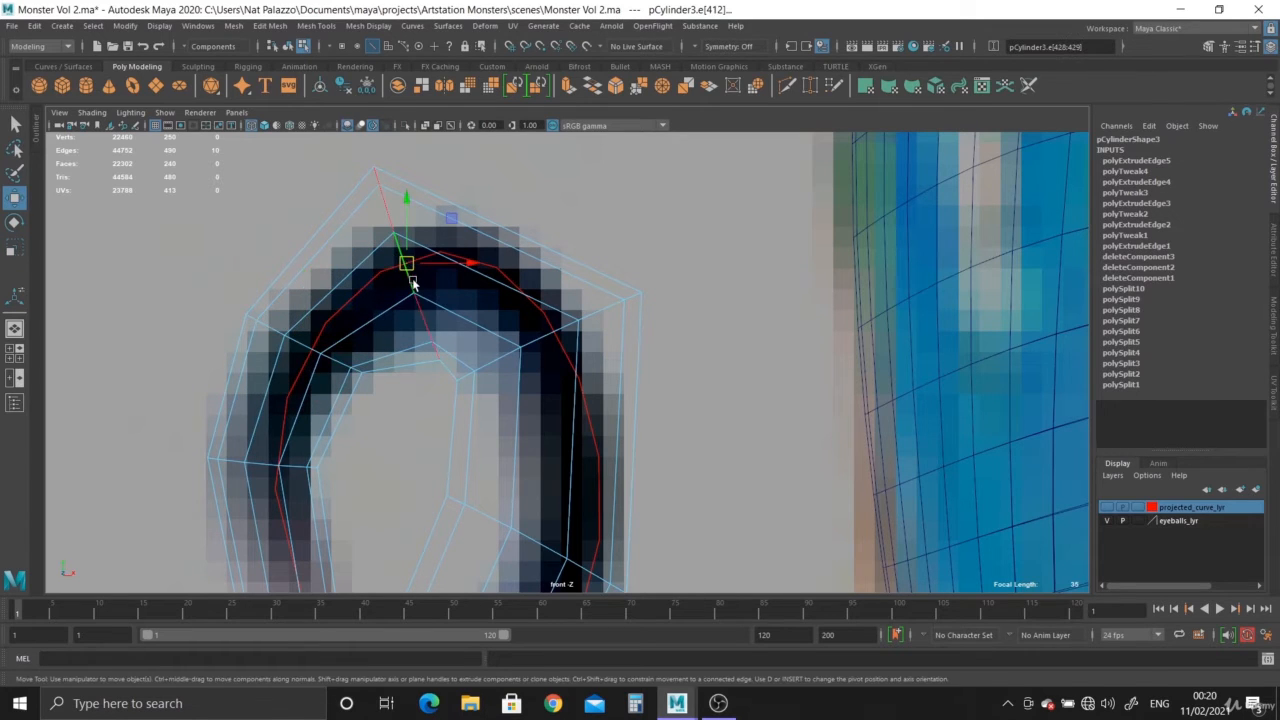
pyautogui.press('r')
pyautogui.moveTo(405, 261); pyautogui.dragTo(418, 292)
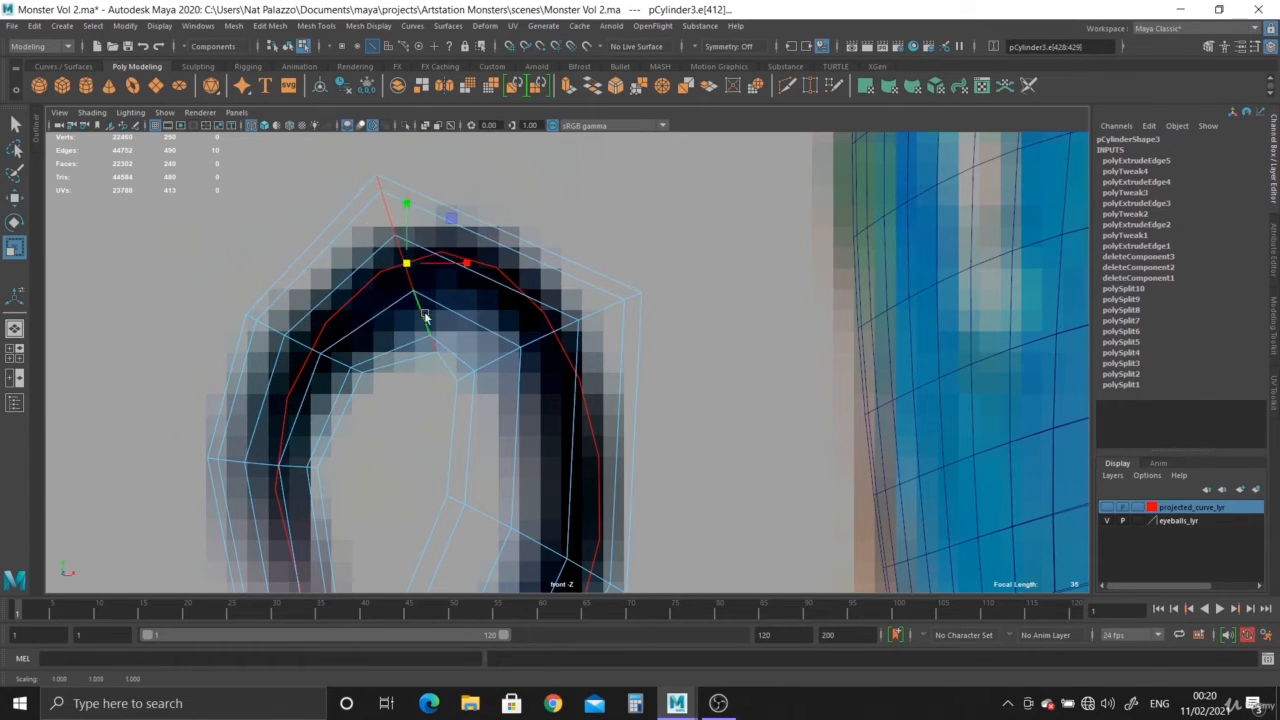
pyautogui.press('w')
pyautogui.press('e')
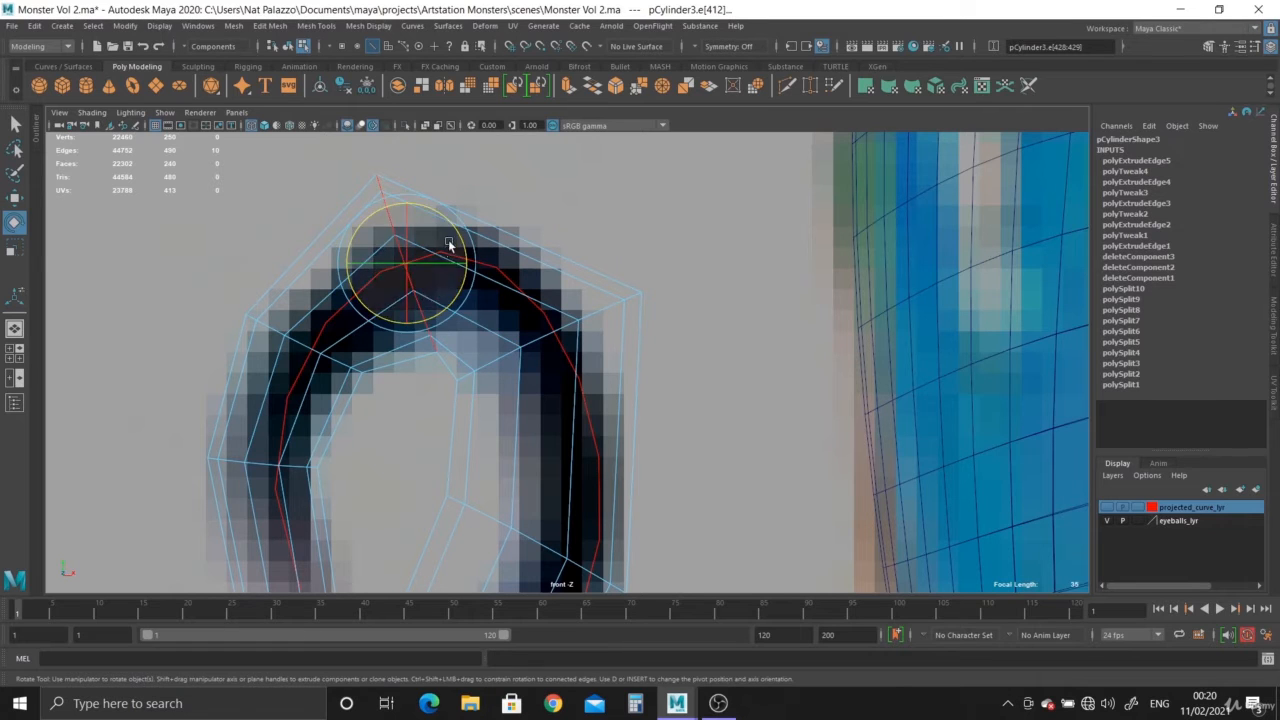
pyautogui.moveTo(451, 249); pyautogui.dragTo(412, 275)
pyautogui.press('w')
# Step: Scale down and reposition the edge loop at the bend's ascending shoulder, and shrink the bend's top loop further
pyautogui.click(540, 336)
pyautogui.doubleClick(540, 336)
pyautogui.press('r')
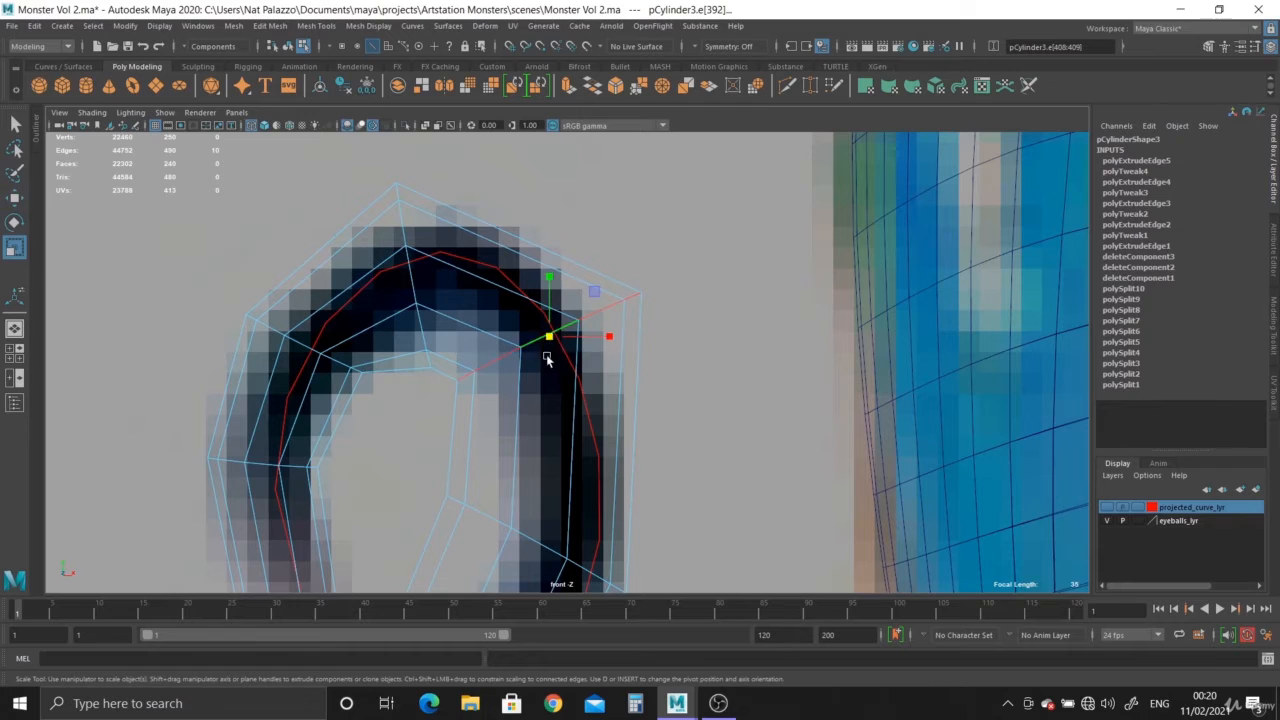
pyautogui.moveTo(549, 336)
pyautogui.mouseDown()
pyautogui.moveTo(525, 344)
pyautogui.moveTo(555, 357)
pyautogui.mouseUp()
pyautogui.press('w')
pyautogui.click(426, 335)
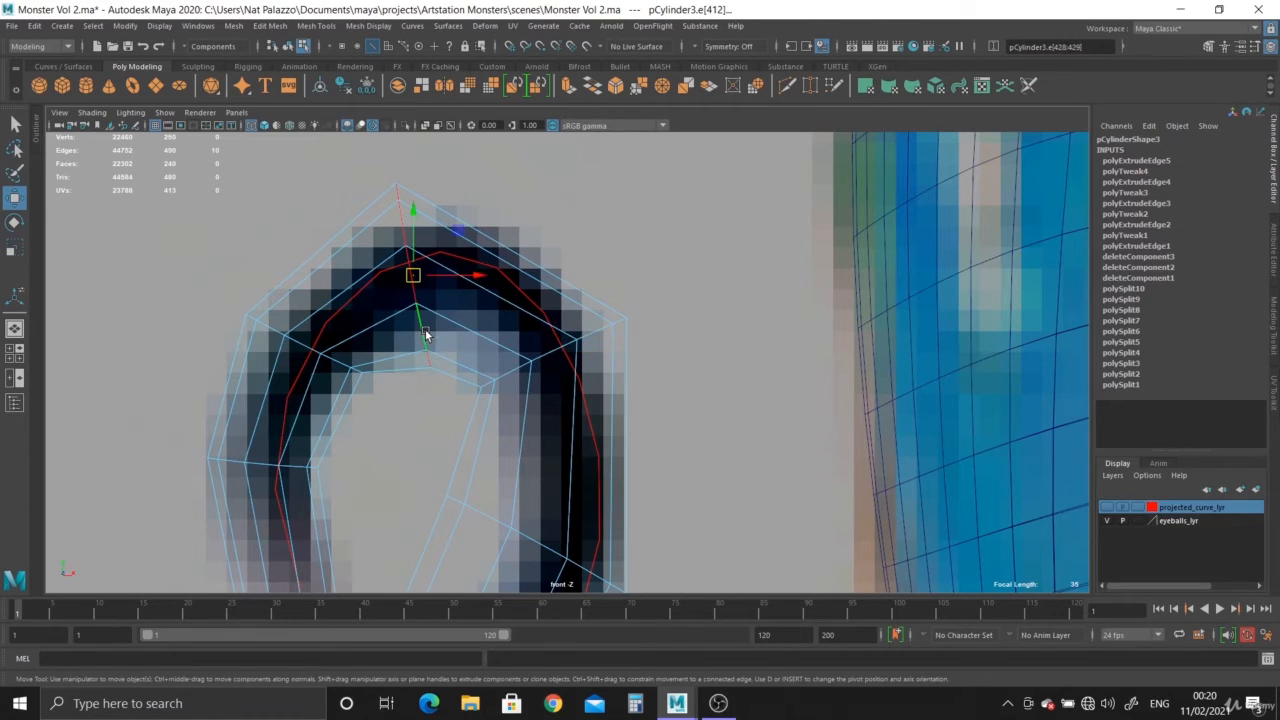
pyautogui.press('r')
pyautogui.moveTo(413, 276); pyautogui.dragTo(375, 311)
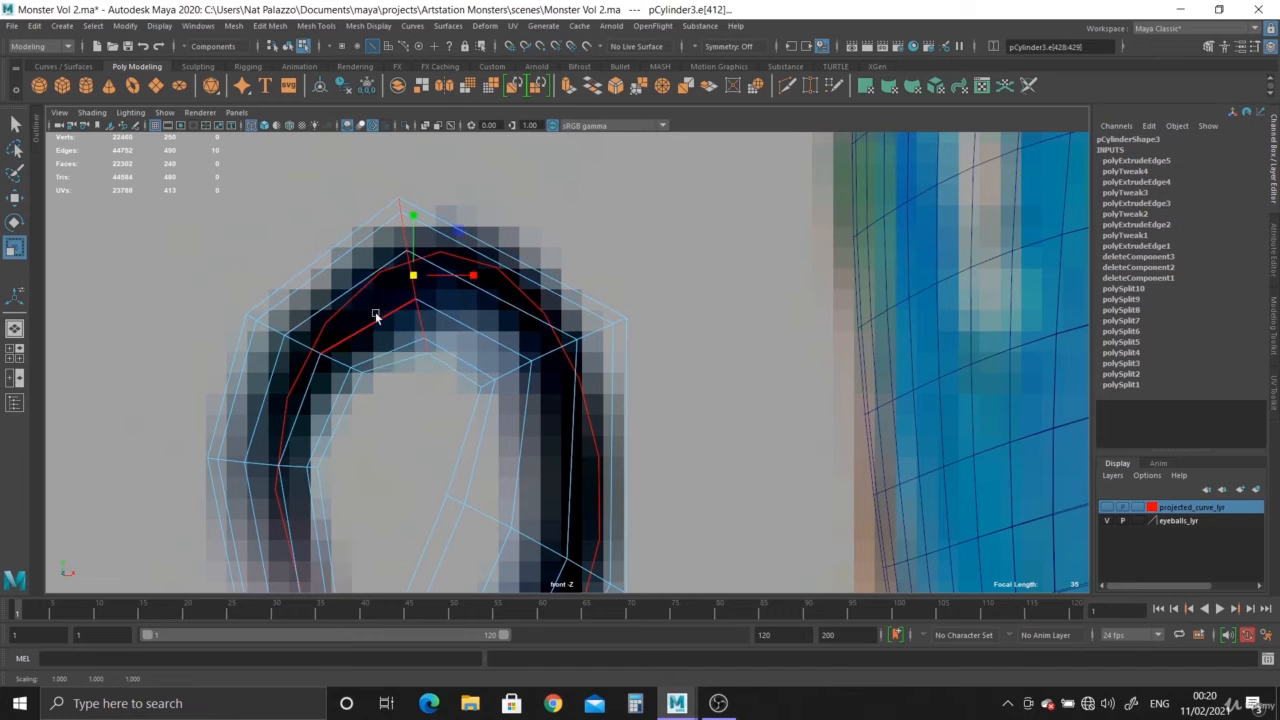
# Step: Inspect the curled tentacle in the perspective view with smooth preview, and return it to the unsmoothed display
pyautogui.press('space')
pyautogui.keyDown('alt'); pyautogui.moveTo(498, 312); pyautogui.dragTo(523, 350); pyautogui.keyUp('alt')
pyautogui.moveTo(521, 297); pyautogui.dragTo(567, 269, button='right')
pyautogui.press('3')
pyautogui.click(645, 387)
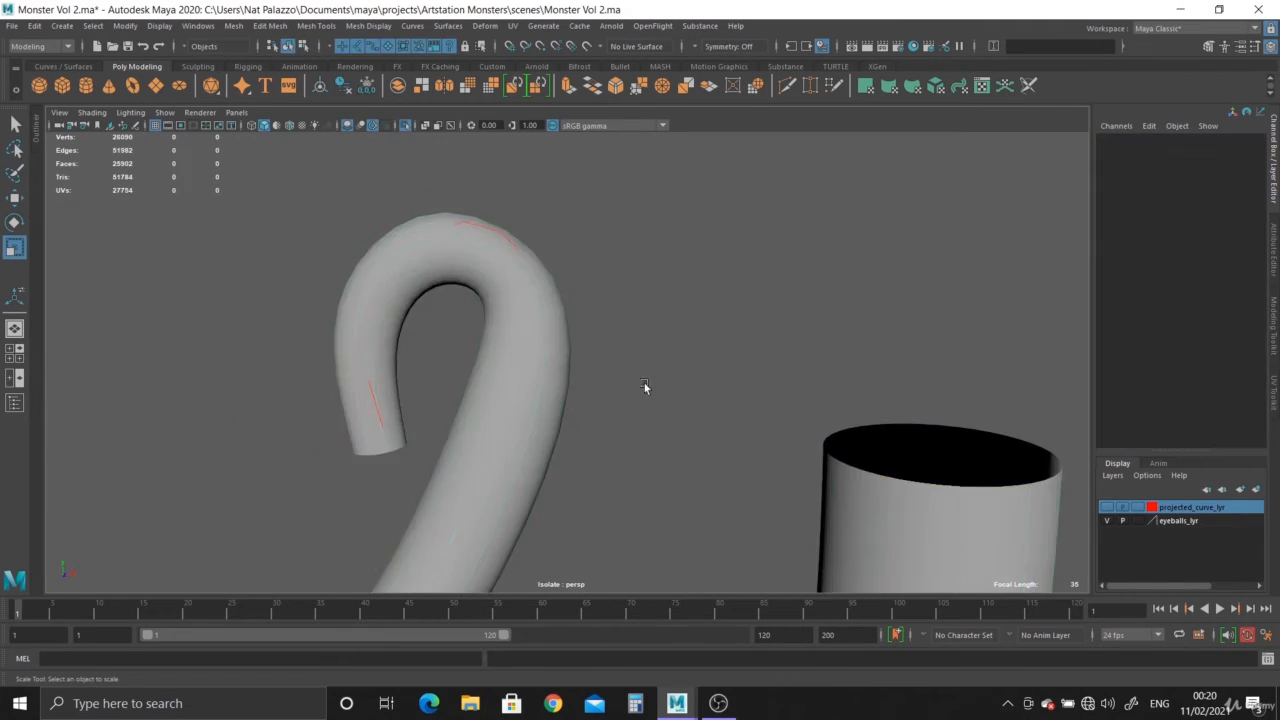
pyautogui.keyDown('alt'); pyautogui.moveTo(645, 387); pyautogui.dragTo(590, 477, button='right'); pyautogui.keyUp('alt')
pyautogui.click(528, 445)
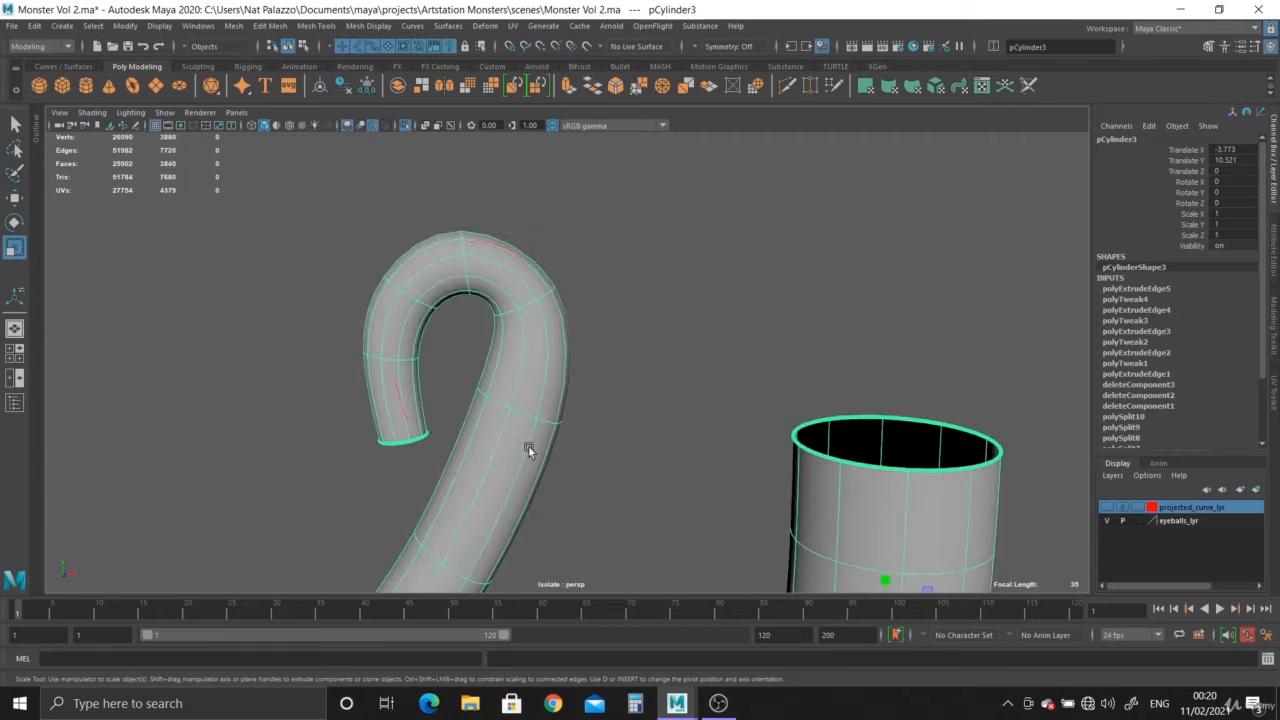
pyautogui.press('1')
pyautogui.keyDown('alt'); pyautogui.moveTo(578, 476); pyautogui.dragTo(551, 400); pyautogui.keyUp('alt')
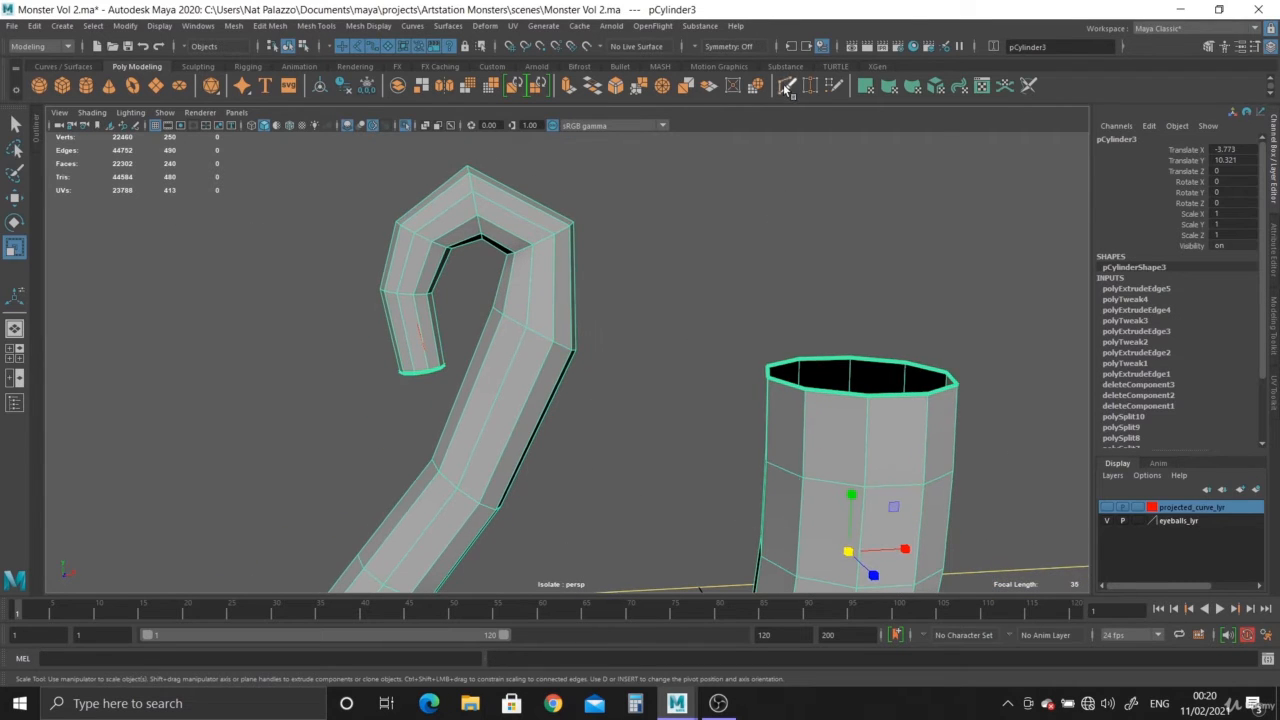
# Step: Insert six Multi-Cut edge loops with Edge Flow enabled between the existing rings along the tentacle's upper part and curled tip
pyautogui.doubleClick(787, 88)
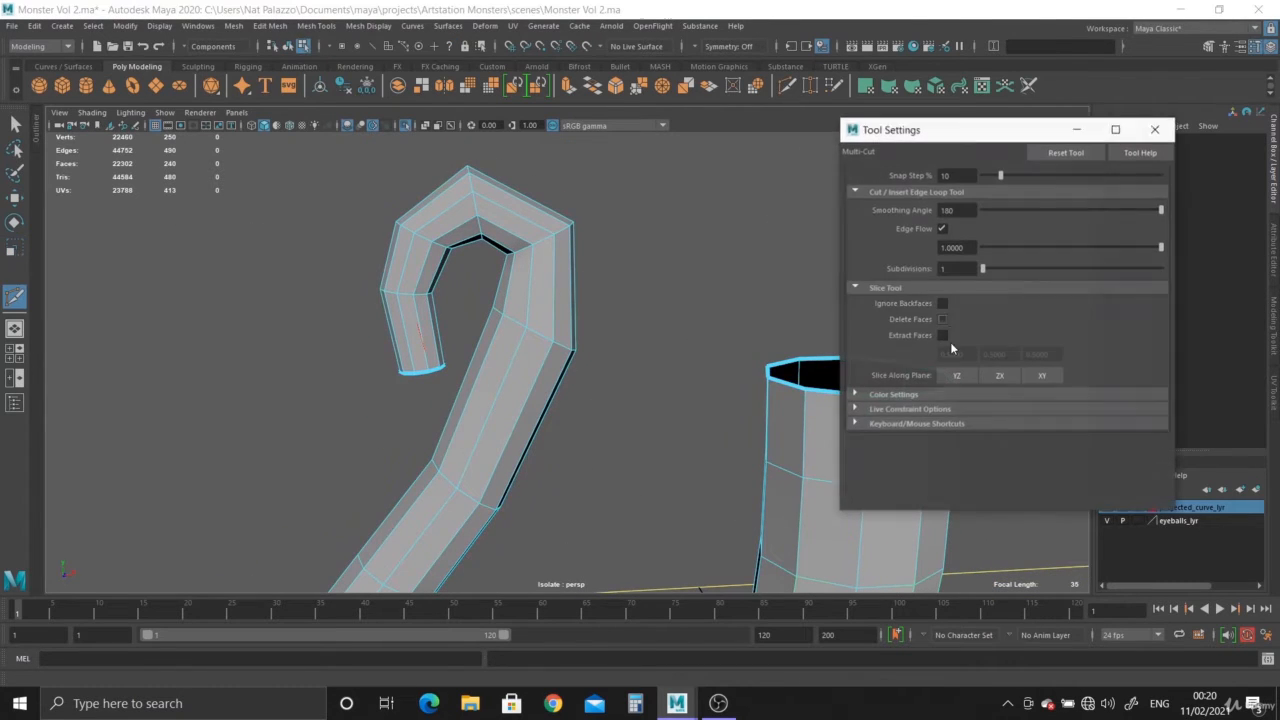
pyautogui.keyDown('ctrl'); pyautogui.click(502, 418); pyautogui.keyUp('ctrl')
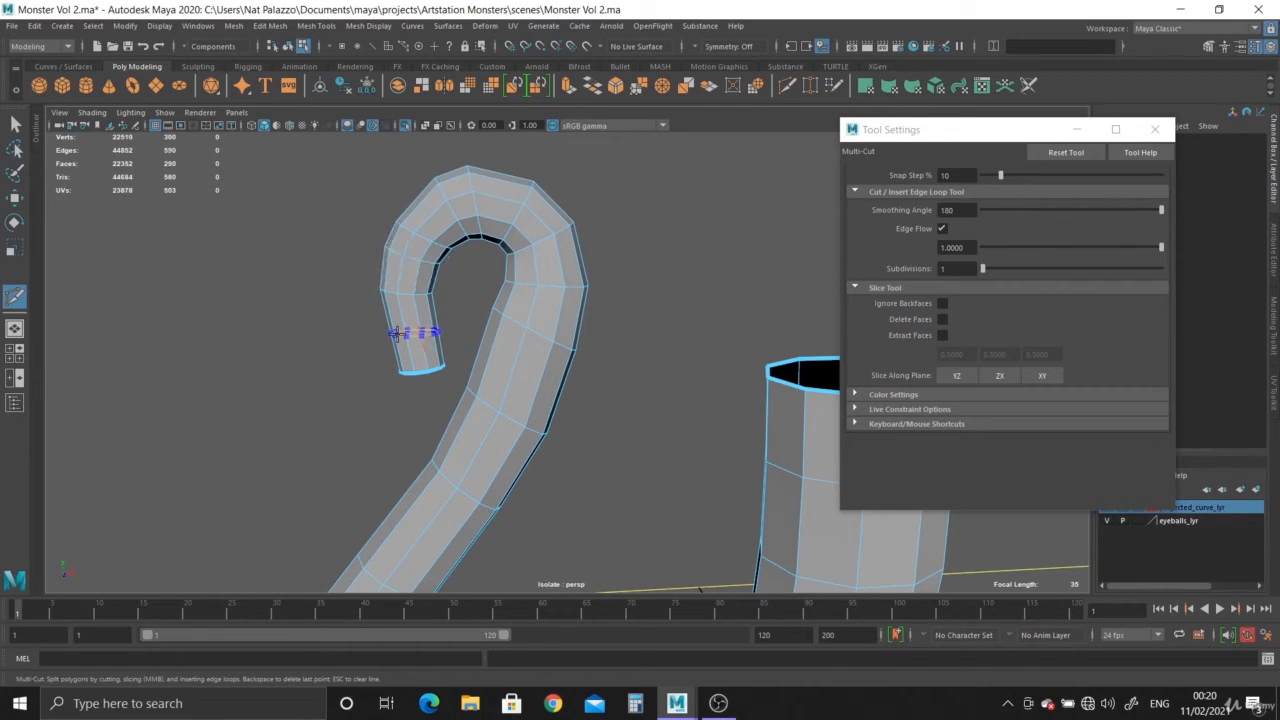
pyautogui.keyDown('alt'); pyautogui.moveTo(391, 490); pyautogui.dragTo(262, 418, button='right'); pyautogui.keyUp('alt')
pyautogui.keyDown('alt'); pyautogui.moveTo(262, 418); pyautogui.dragTo(305, 446, button='middle'); pyautogui.keyUp('alt')
pyautogui.keyDown('alt'); pyautogui.moveTo(370, 440); pyautogui.dragTo(494, 421, button='right'); pyautogui.keyUp('alt')
pyautogui.click(16, 122)
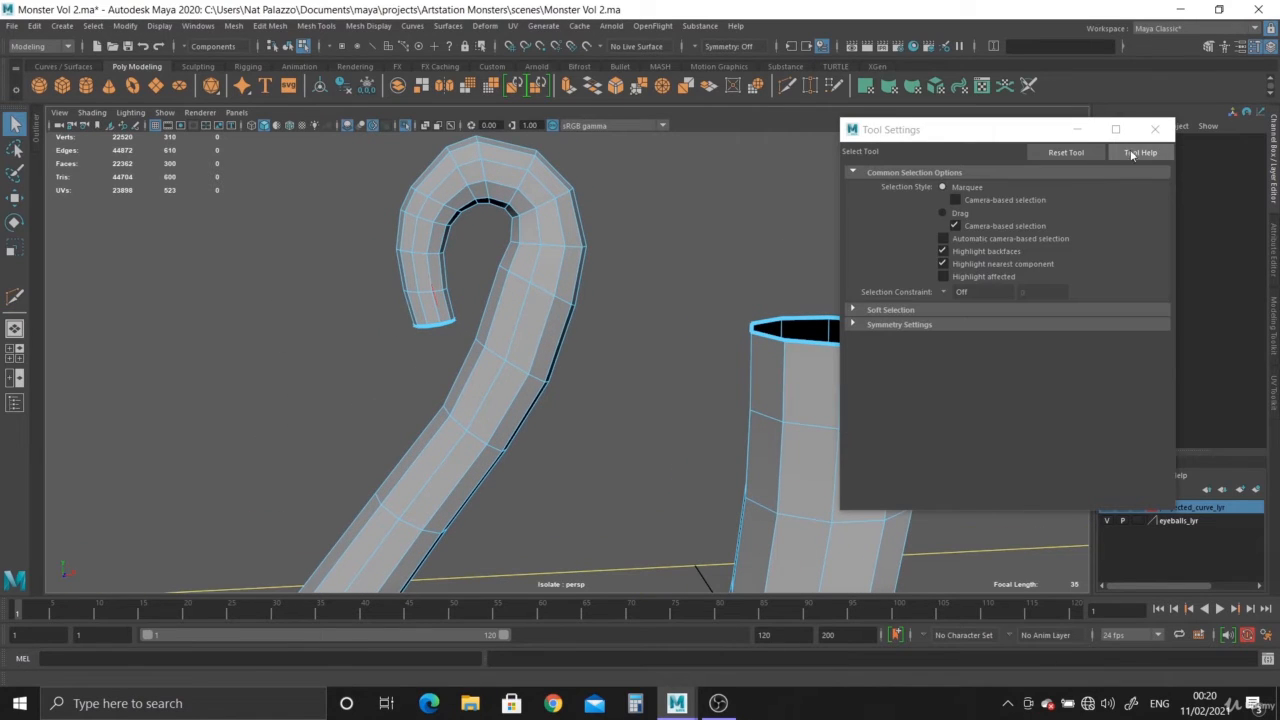
# Step: Delete the tentacle's construction history and save the scene
pyautogui.click(546, 180)
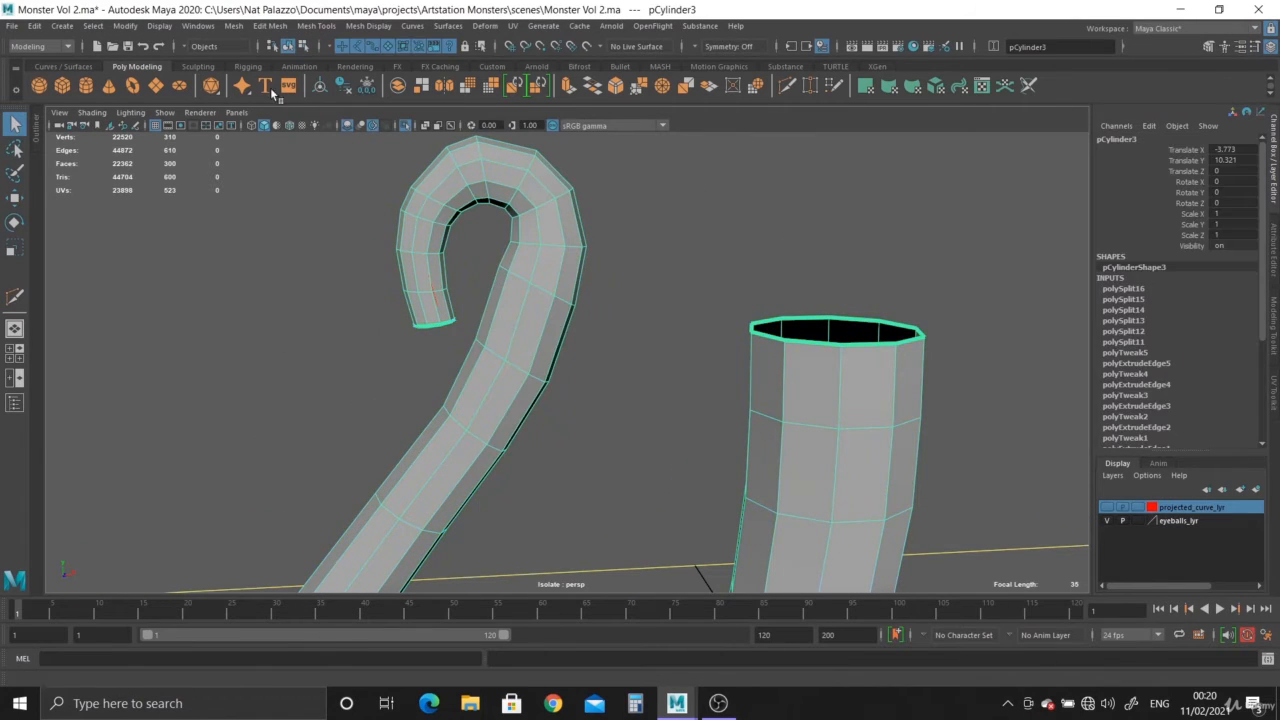
pyautogui.click(343, 87)
pyautogui.hotkey('ctrl', 's')
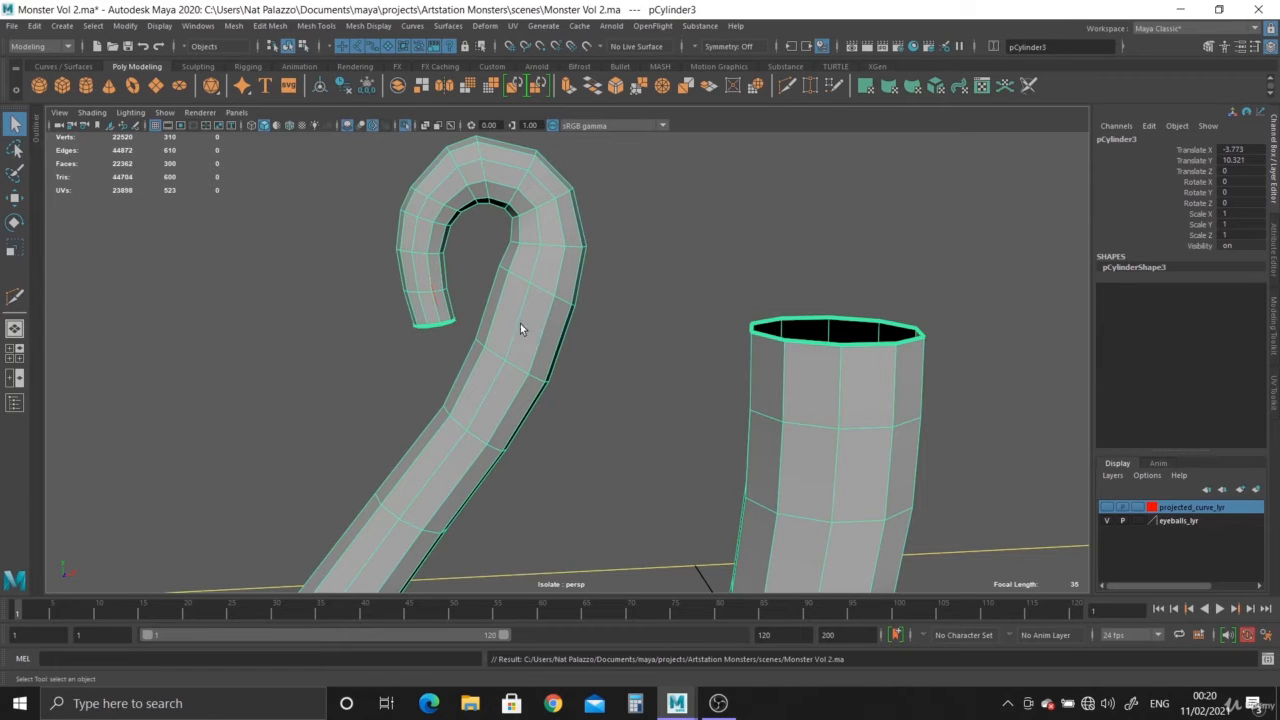
# Step: Apply Edit Edge Flow to the edge loop just above the tentacle tip's open border
pyautogui.scroll(3, 520, 325)
pyautogui.moveTo(397, 288); pyautogui.dragTo(386, 207, button='right')
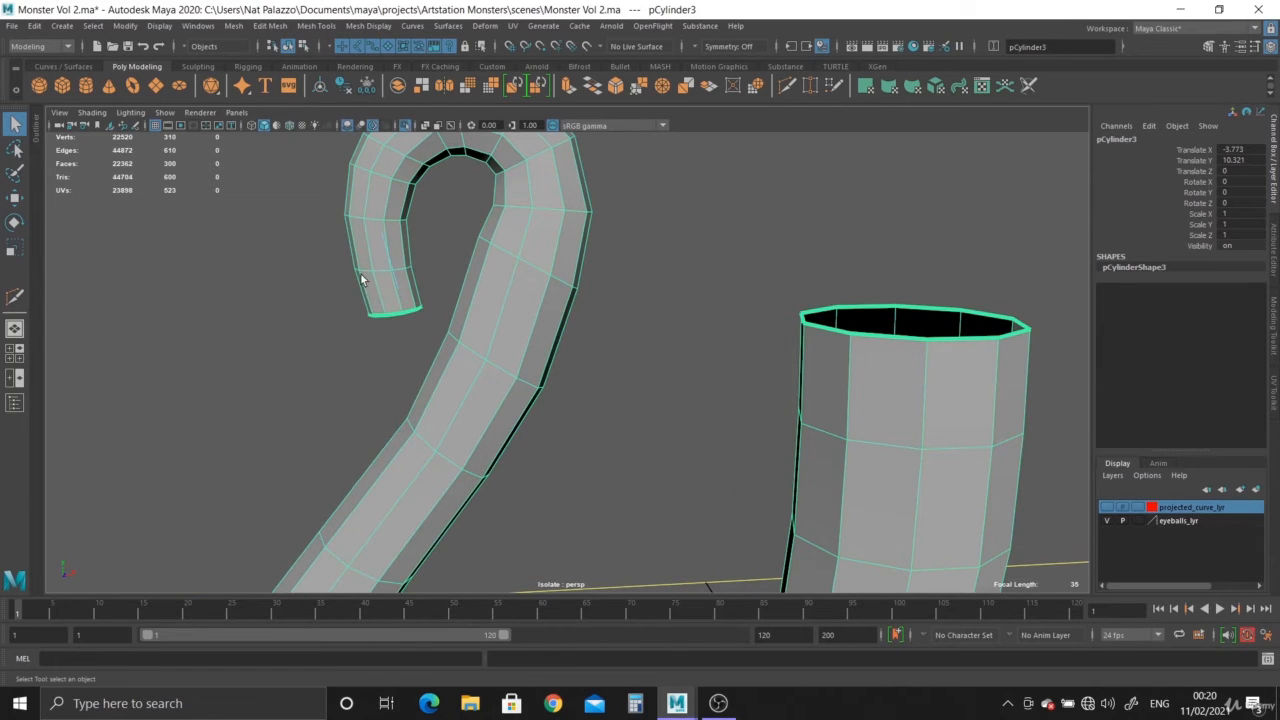
pyautogui.click(373, 274)
pyautogui.doubleClick(377, 269)
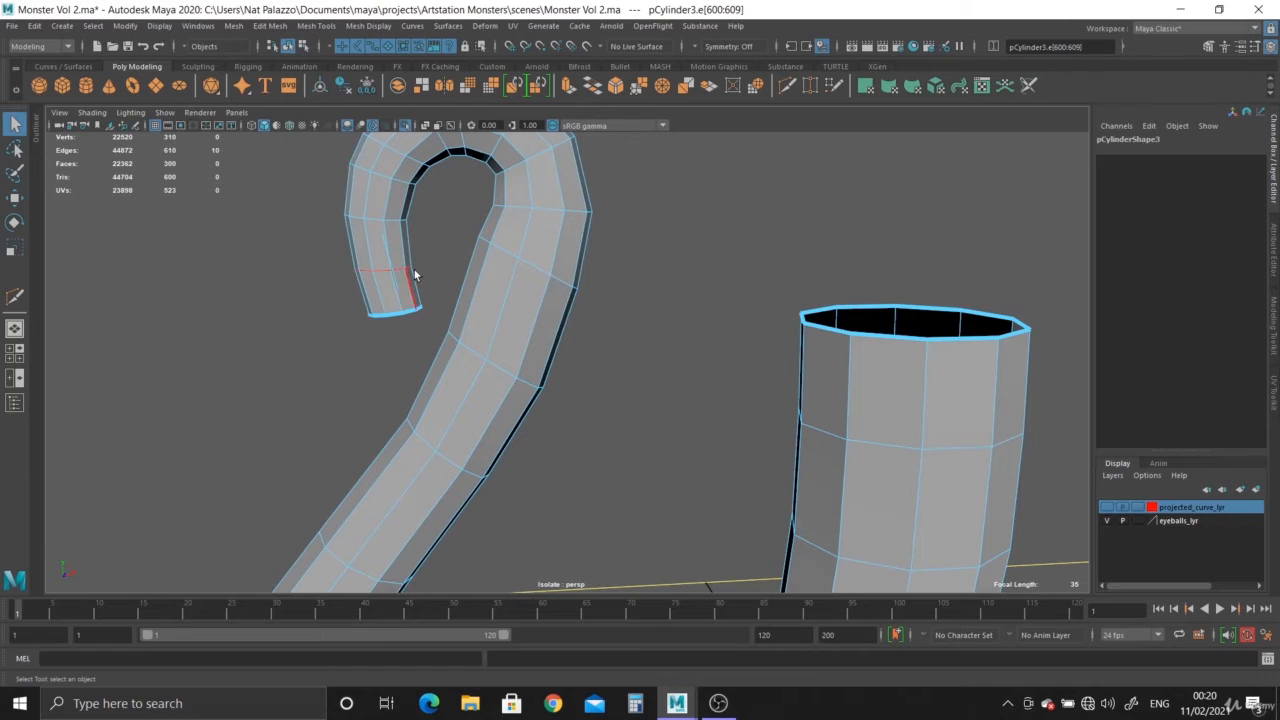
pyautogui.keyDown('alt'); pyautogui.moveTo(414, 271); pyautogui.dragTo(482, 332, button='middle'); pyautogui.keyUp('alt')
pyautogui.scroll(2, 505, 343)
pyautogui.click(267, 26)
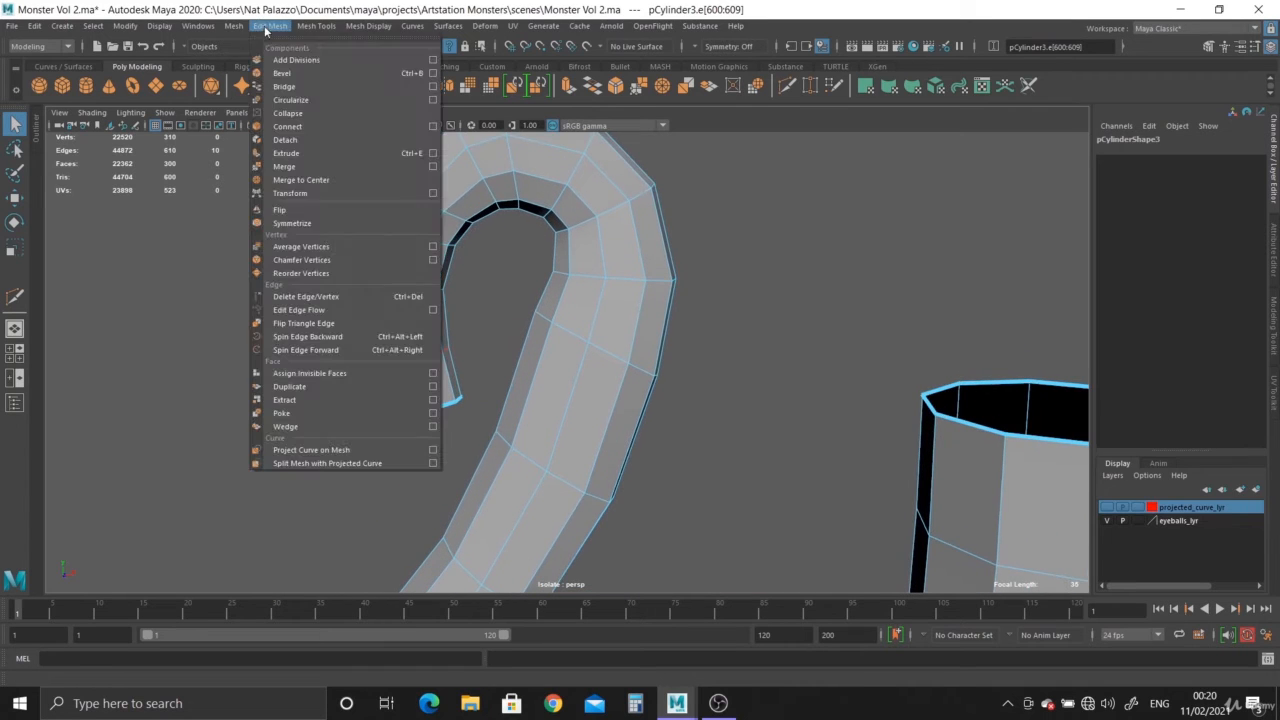
pyautogui.click(287, 311)
pyautogui.keyDown('alt'); pyautogui.moveTo(391, 318); pyautogui.dragTo(460, 317, button='middle'); pyautogui.keyUp('alt')
pyautogui.scroll(1, 461, 317)
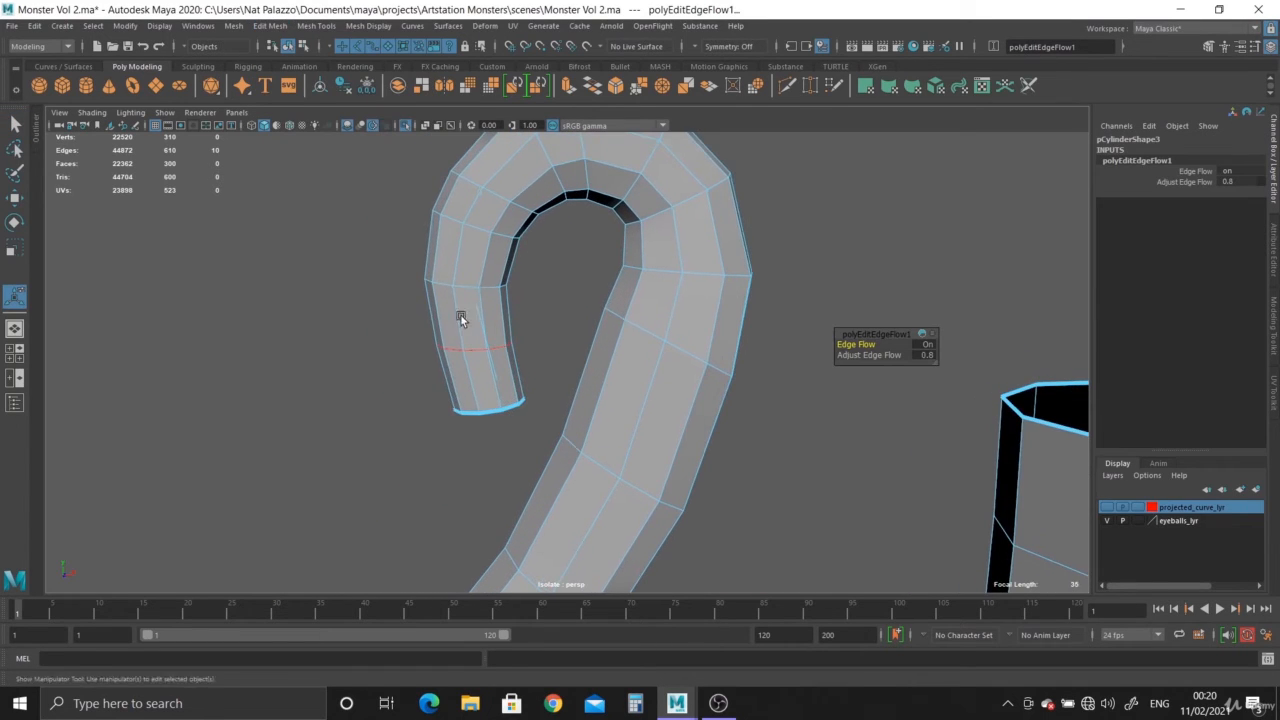
# Step: Apply Edit Edge Flow to each of the next four edge loops up the descending side of the curl
pyautogui.click(458, 283)
pyautogui.press('g')
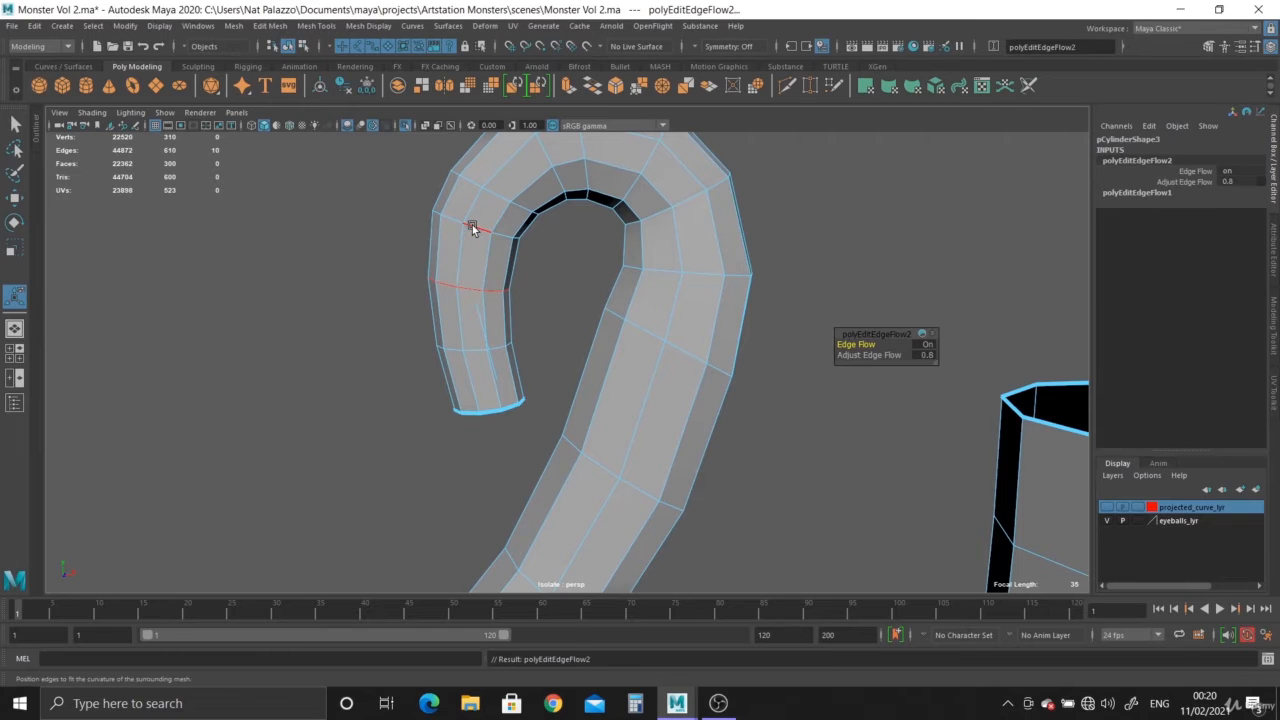
pyautogui.doubleClick(472, 227)
pyautogui.press('g')
pyautogui.doubleClick(493, 192)
pyautogui.press('g')
pyautogui.doubleClick(542, 155)
pyautogui.press('g')
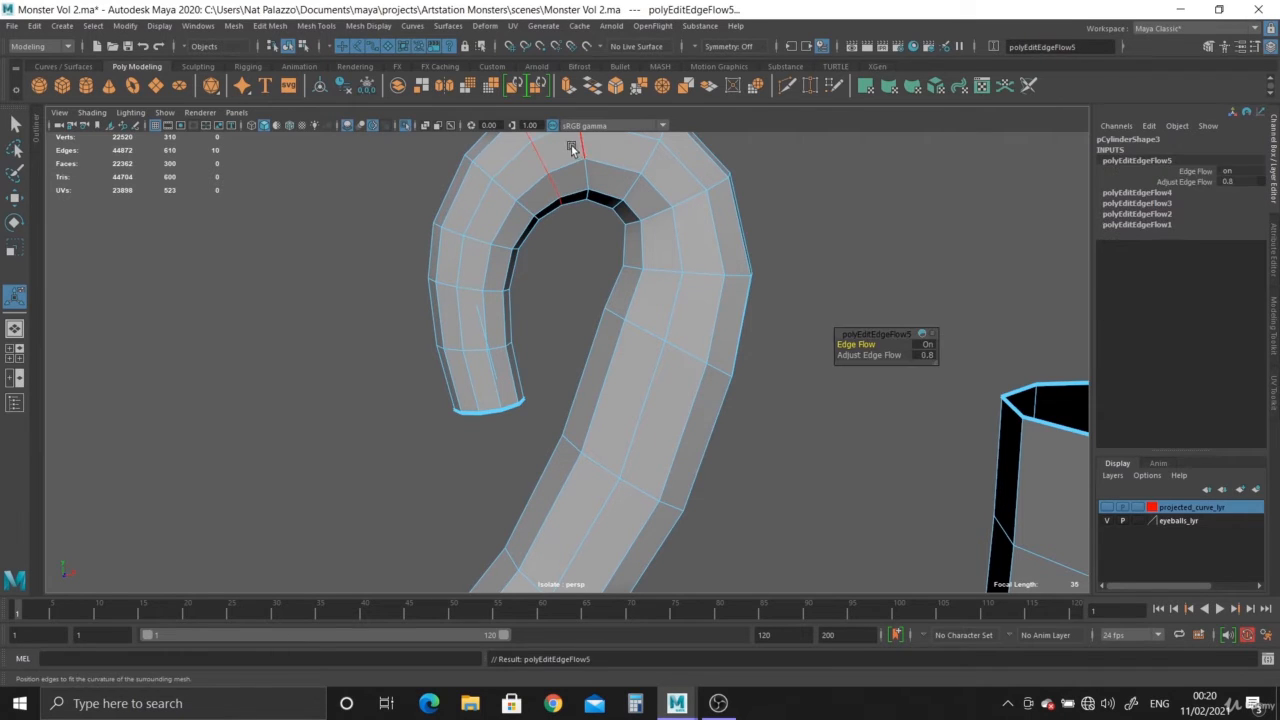
# Step: Apply Edit Edge Flow to the three edge loops running over the crest of the tentacle's curled tip
pyautogui.doubleClick(581, 147)
pyautogui.press('g')
pyautogui.doubleClick(644, 156)
pyautogui.press('g')
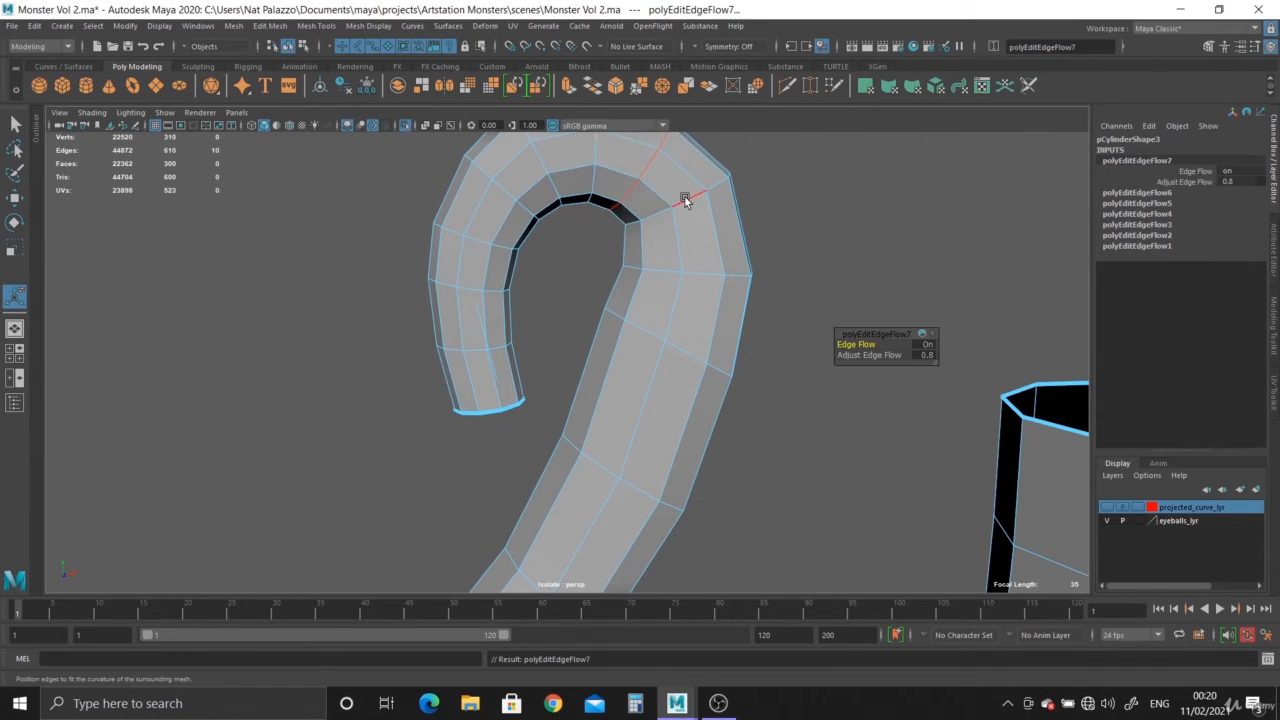
pyautogui.doubleClick(685, 198)
pyautogui.press('g')
# Step: Apply Edit Edge Flow to the next three edge loops down the outer side below the curl
pyautogui.doubleClick(694, 268)
pyautogui.press('g')
pyautogui.doubleClick(677, 350)
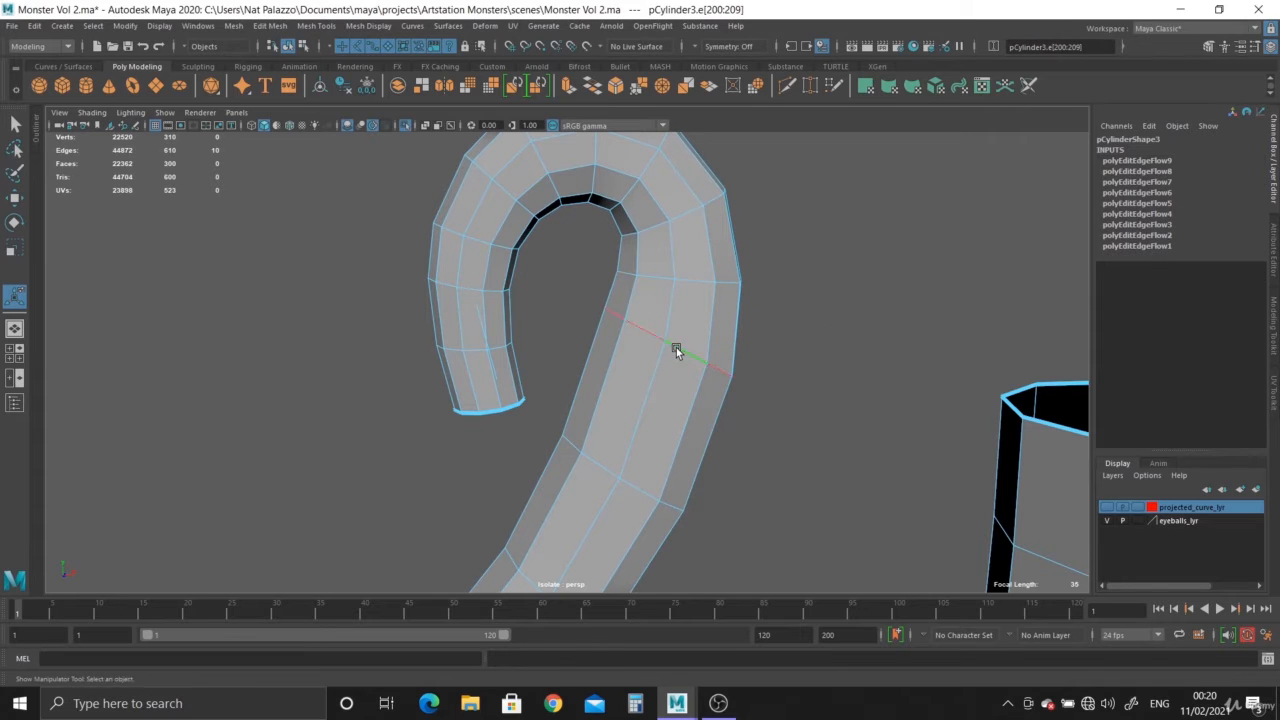
pyautogui.press('g')
pyautogui.doubleClick(640, 480)
pyautogui.press('g')
# Step: Apply Edit Edge Flow to three further edge loops along the slanted section beneath the curled tip
pyautogui.keyDown('alt'); pyautogui.moveTo(737, 557); pyautogui.dragTo(440, 221, button='right'); pyautogui.keyUp('alt')
pyautogui.keyDown('alt'); pyautogui.moveTo(522, 278); pyautogui.dragTo(528, 314, button='middle'); pyautogui.keyUp('alt')
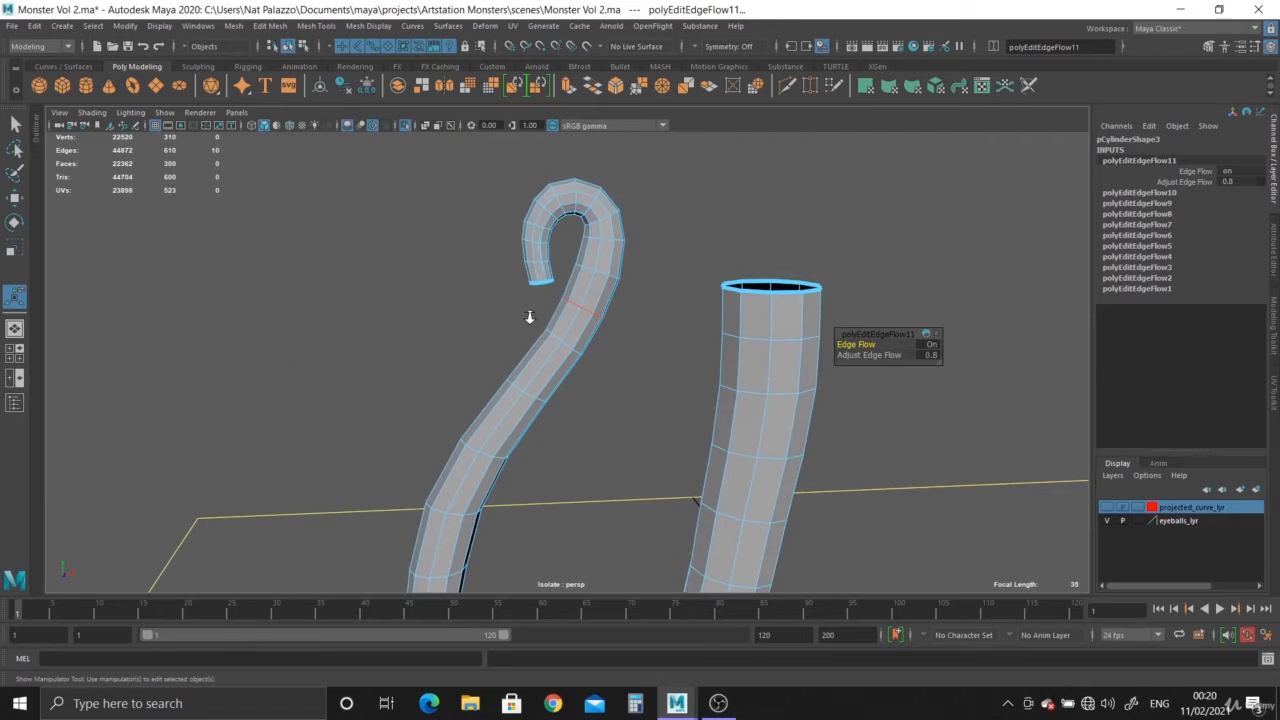
pyautogui.keyDown('alt'); pyautogui.moveTo(528, 314); pyautogui.dragTo(582, 350, button='right'); pyautogui.keyUp('alt')
pyautogui.doubleClick(567, 331)
pyautogui.press('g')
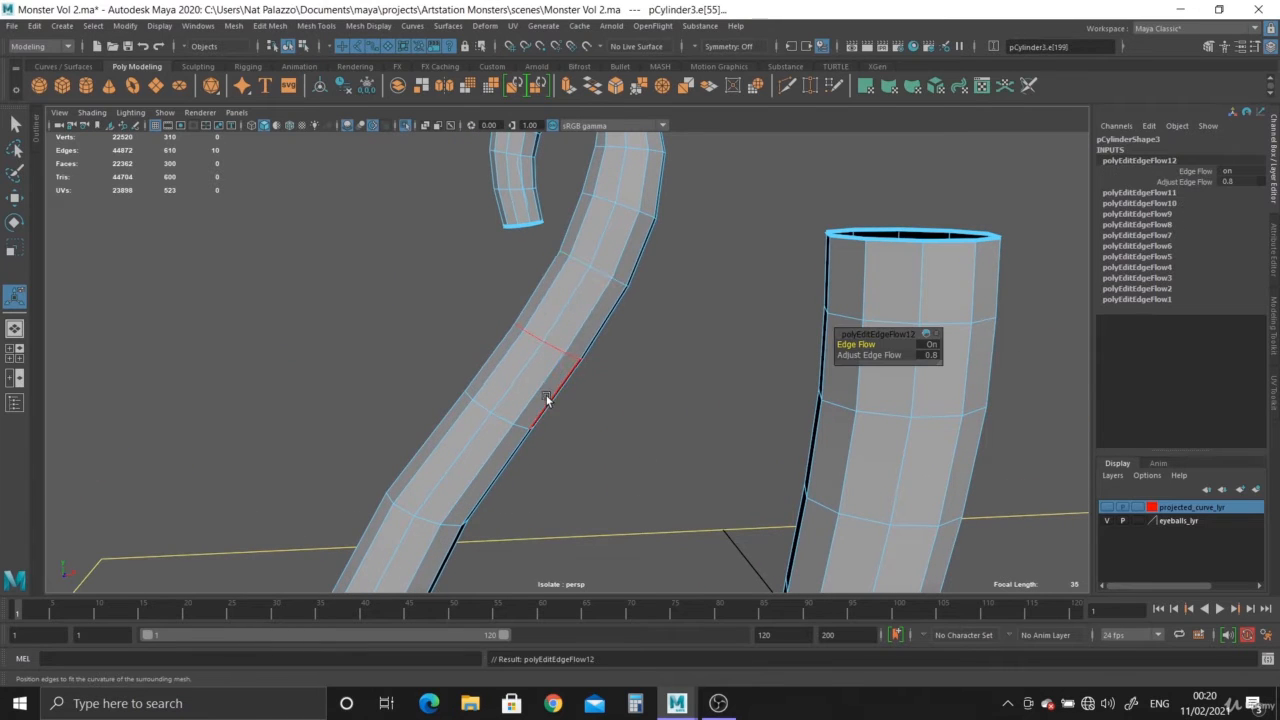
pyautogui.doubleClick(502, 415)
pyautogui.press('g')
pyautogui.doubleClick(463, 531)
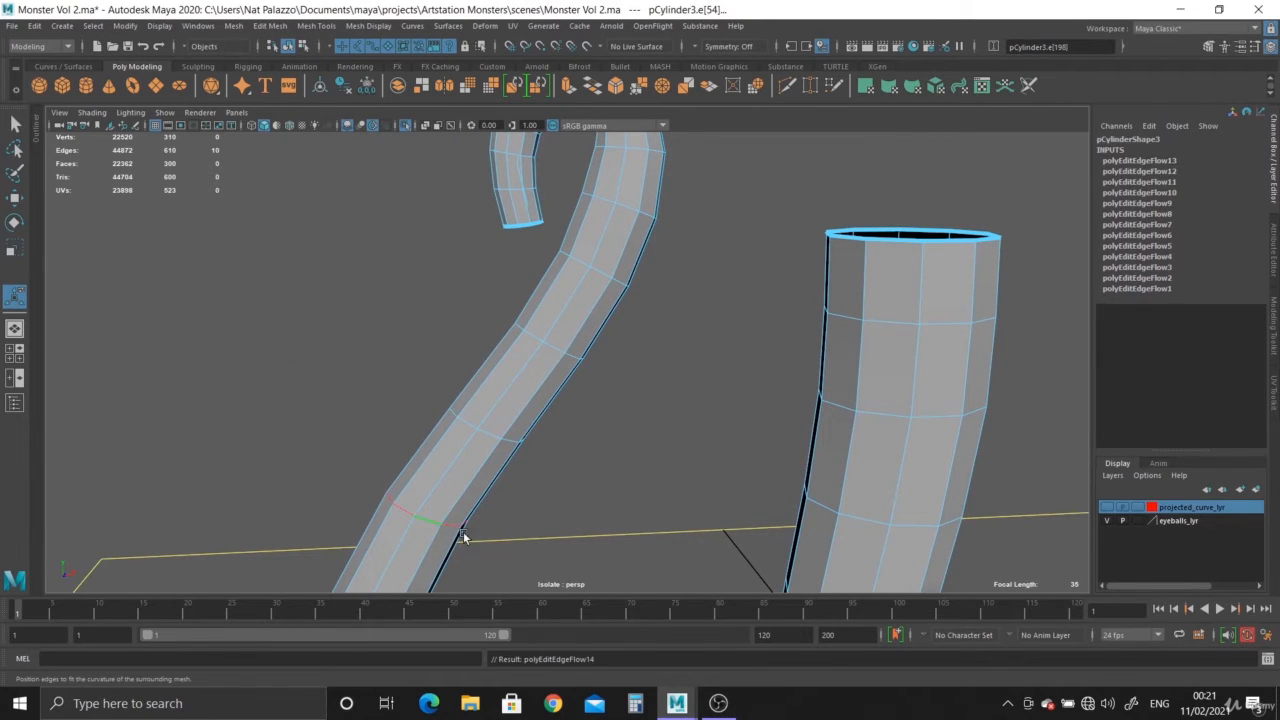
pyautogui.press('g')
# Step: Apply Edit Edge Flow to the three edge loops where the thin section turns down into the outer bend
pyautogui.keyDown('alt'); pyautogui.moveTo(506, 568); pyautogui.dragTo(447, 328, button='middle'); pyautogui.keyUp('alt')
pyautogui.keyDown('alt'); pyautogui.moveTo(447, 328); pyautogui.dragTo(417, 354, button='right'); pyautogui.keyUp('alt')
pyautogui.doubleClick(418, 352)
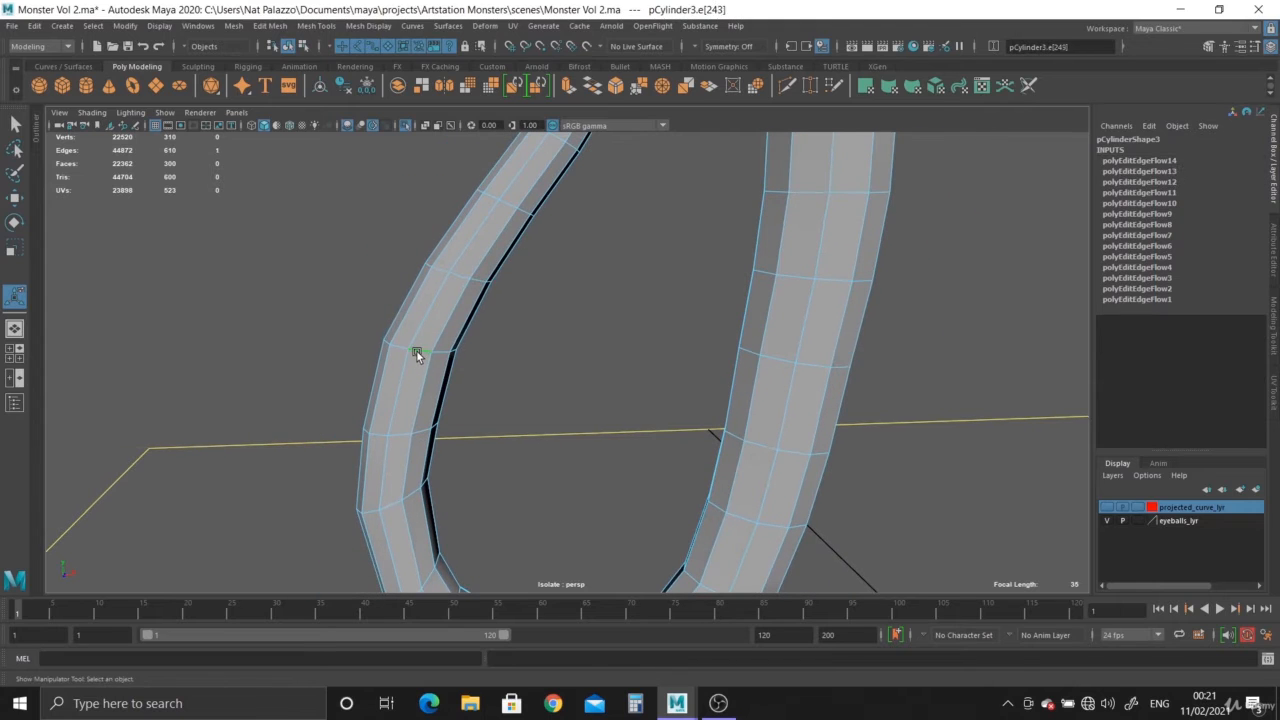
pyautogui.press('g')
pyautogui.doubleClick(402, 435)
pyautogui.press('g')
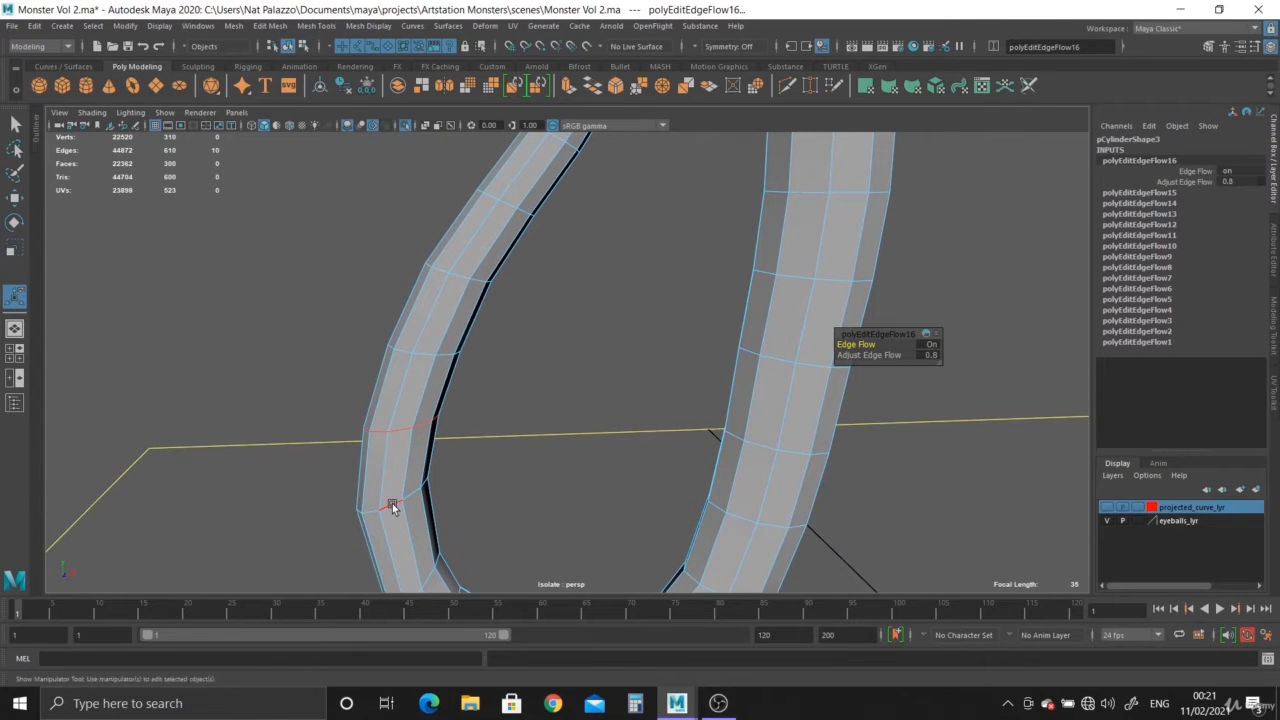
pyautogui.doubleClick(392, 503)
pyautogui.press('g')
# Step: Apply Edit Edge Flow to the next four edge loops around the tentacle's lower bend
pyautogui.keyDown('alt'); pyautogui.moveTo(498, 523); pyautogui.dragTo(491, 304, button='middle'); pyautogui.keyUp('alt')
pyautogui.keyDown('alt'); pyautogui.moveTo(491, 304); pyautogui.dragTo(513, 312, button='right'); pyautogui.keyUp('alt')
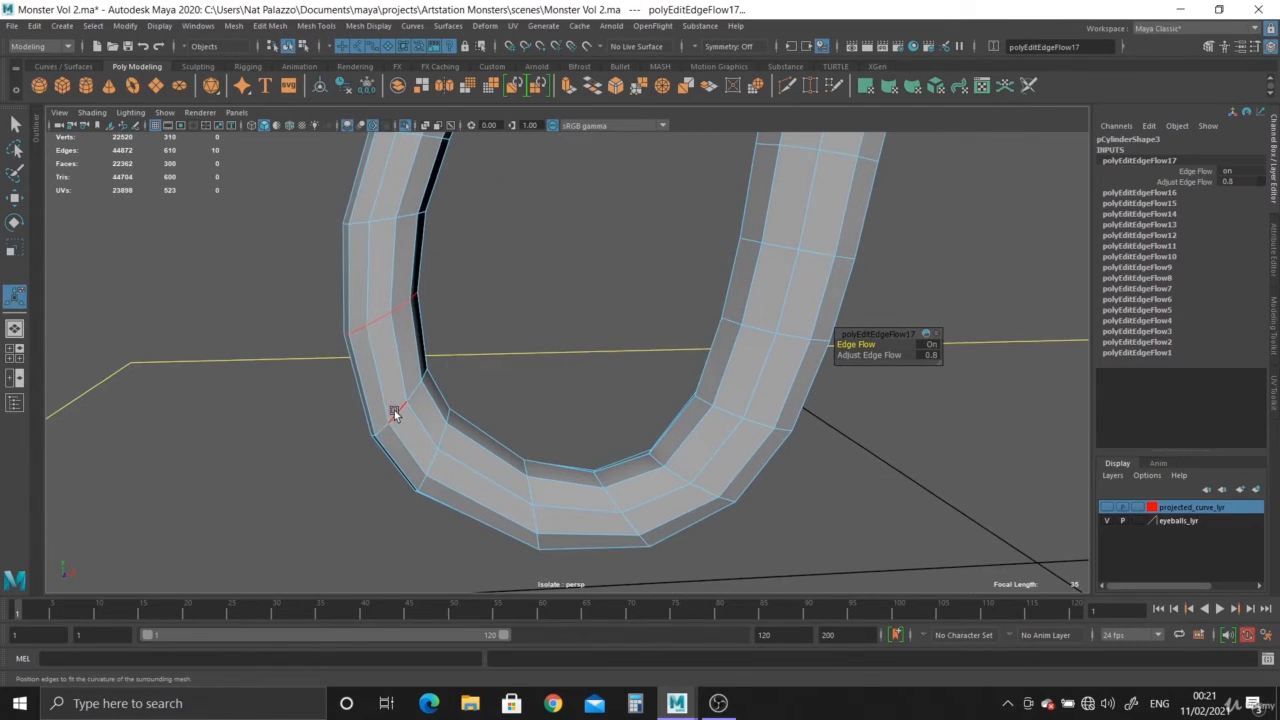
pyautogui.doubleClick(394, 410)
pyautogui.press('g')
pyautogui.doubleClick(455, 468)
pyautogui.press('g')
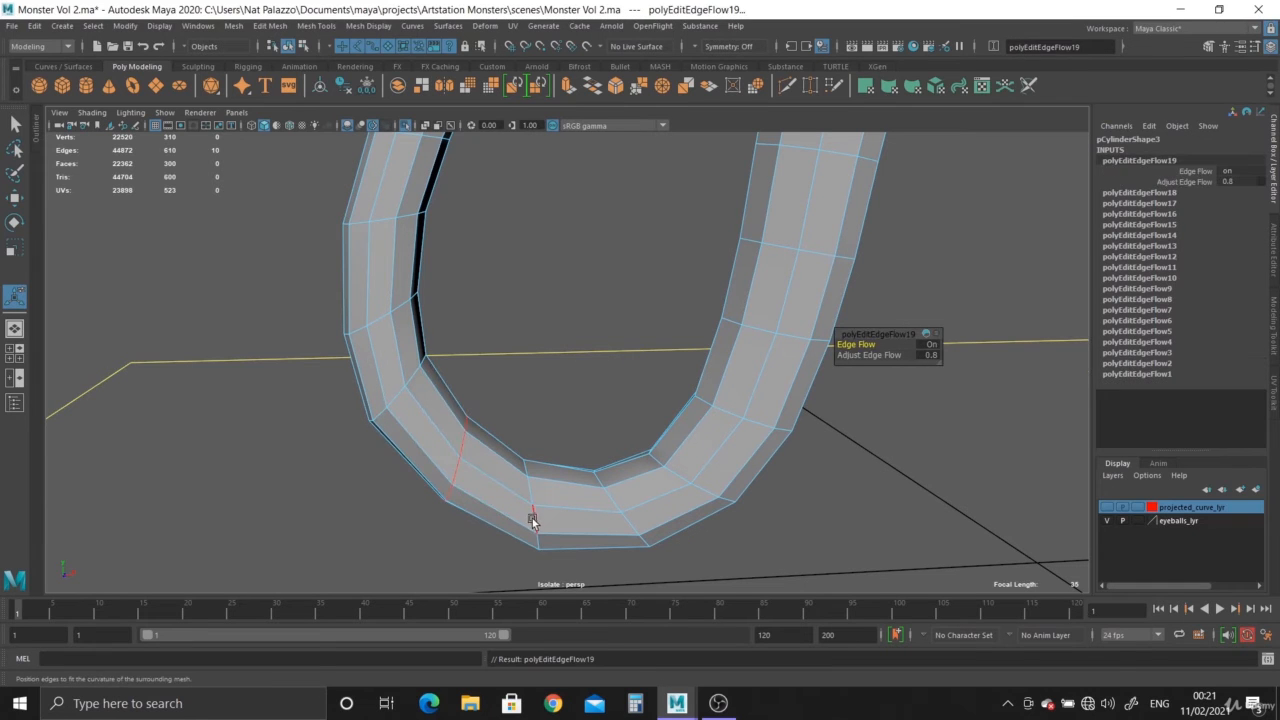
pyautogui.doubleClick(531, 517)
pyautogui.press('g')
pyautogui.doubleClick(629, 520)
pyautogui.press('g')
# Step: Apply Edit Edge Flow to the four edge loops rising from the lower bend into the thick section
pyautogui.click(705, 488)
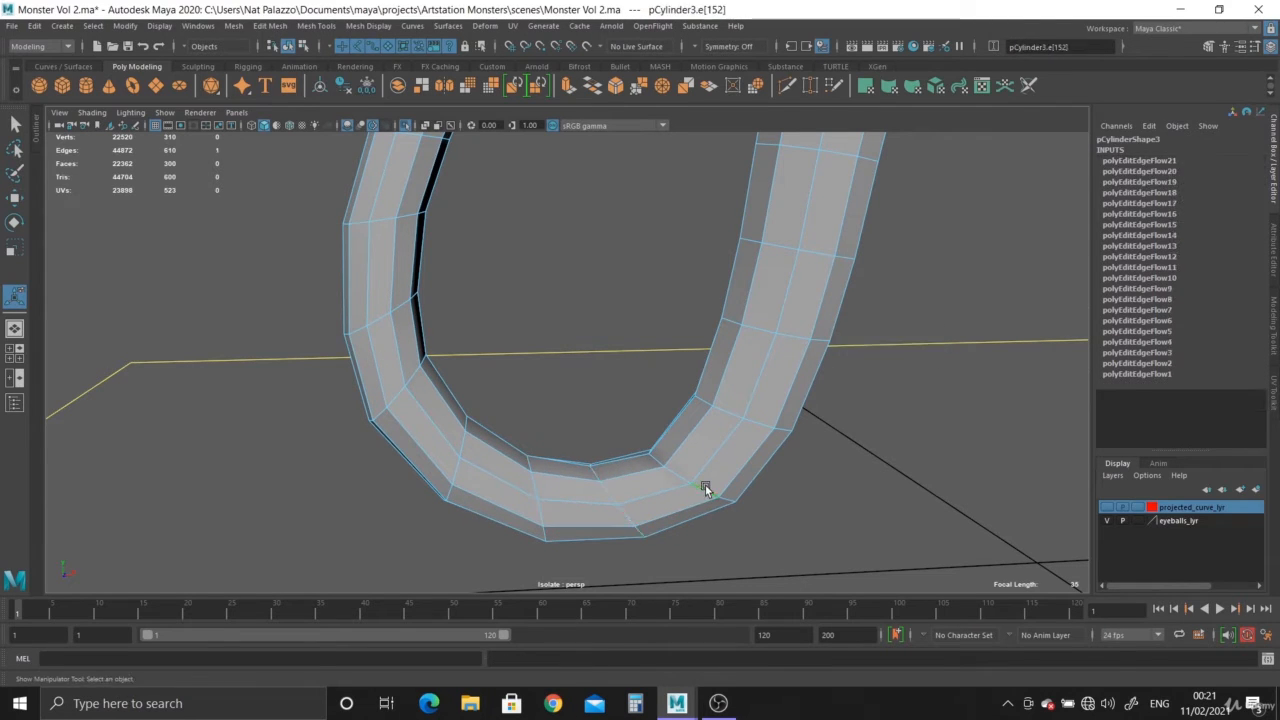
pyautogui.doubleClick(705, 488)
pyautogui.press('g')
pyautogui.doubleClick(752, 420)
pyautogui.press('g')
pyautogui.doubleClick(786, 330)
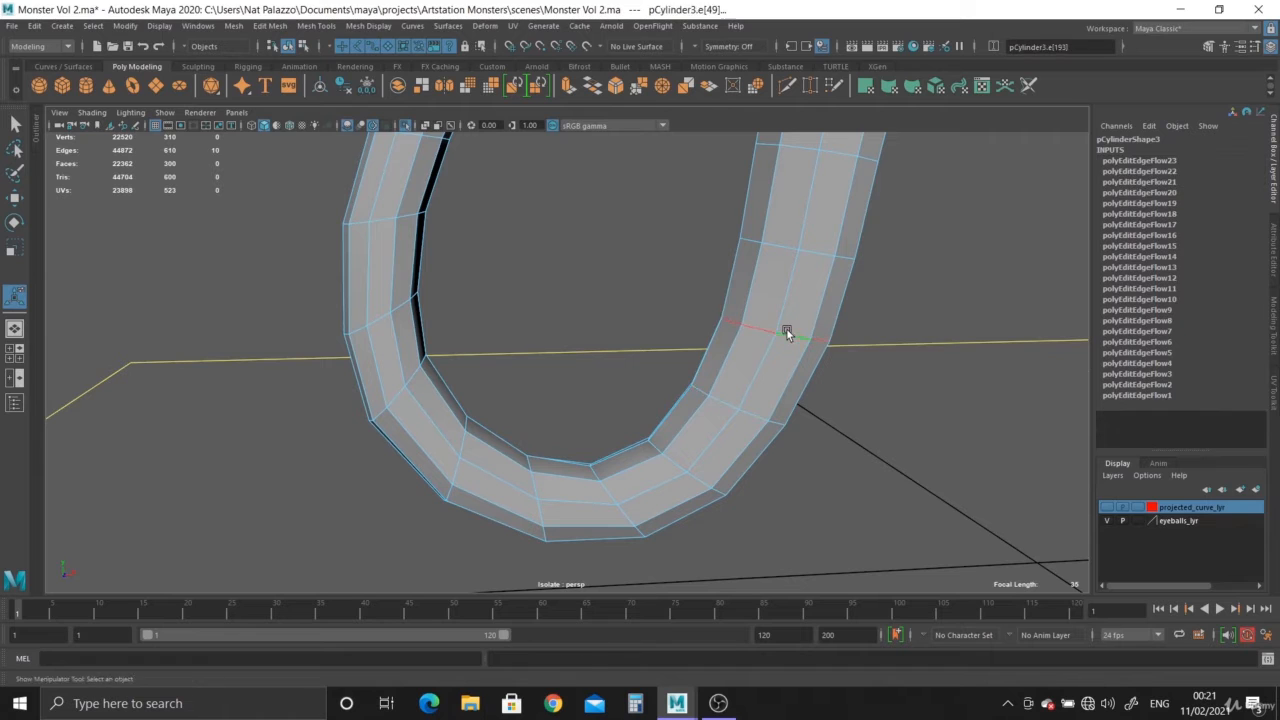
pyautogui.press('g')
pyautogui.doubleClick(808, 251)
pyautogui.press('g')
# Step: Apply Edit Edge Flow to three more edge loops up the thick section and select the loop nearest its open end
pyautogui.keyDown('alt'); pyautogui.moveTo(836, 400); pyautogui.dragTo(705, 335, button='right'); pyautogui.keyUp('alt')
pyautogui.keyDown('alt'); pyautogui.moveTo(705, 335); pyautogui.dragTo(582, 533, button='middle'); pyautogui.keyUp('alt')
pyautogui.keyDown('alt'); pyautogui.moveTo(582, 533); pyautogui.dragTo(603, 530, button='right'); pyautogui.keyUp('alt')
pyautogui.doubleClick(627, 446)
pyautogui.press('g')
pyautogui.doubleClick(644, 373)
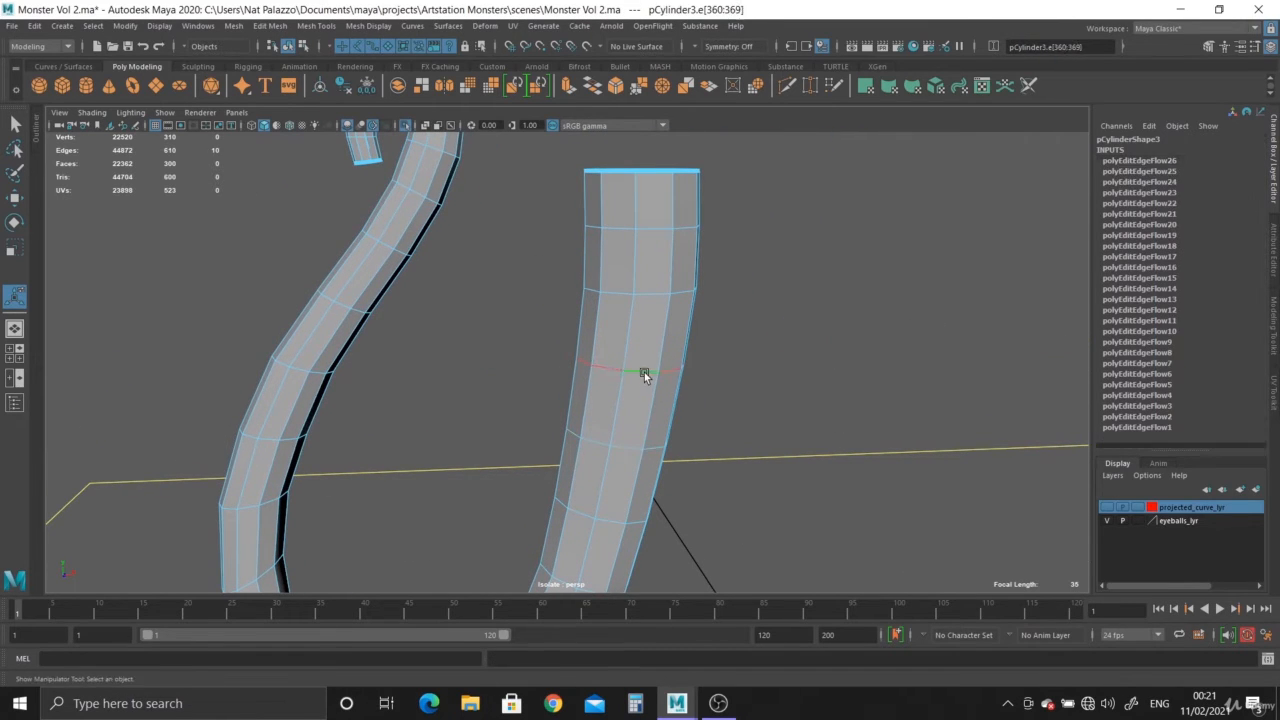
pyautogui.press('g')
pyautogui.doubleClick(649, 293)
pyautogui.press('g')
pyautogui.doubleClick(651, 228)
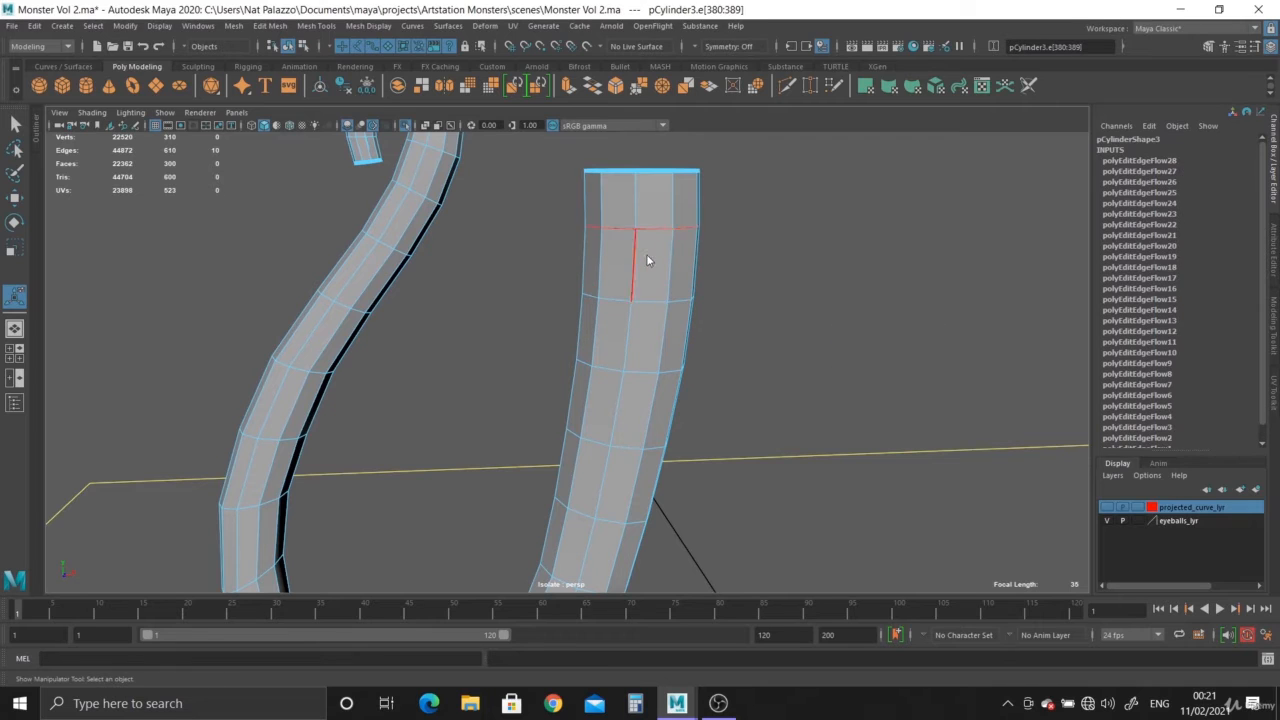
# Step: Return the tentacle to object mode, delete its construction history and save the scene
pyautogui.moveTo(646, 255); pyautogui.dragTo(679, 223, button='right')
pyautogui.click(343, 93)
pyautogui.press('f')
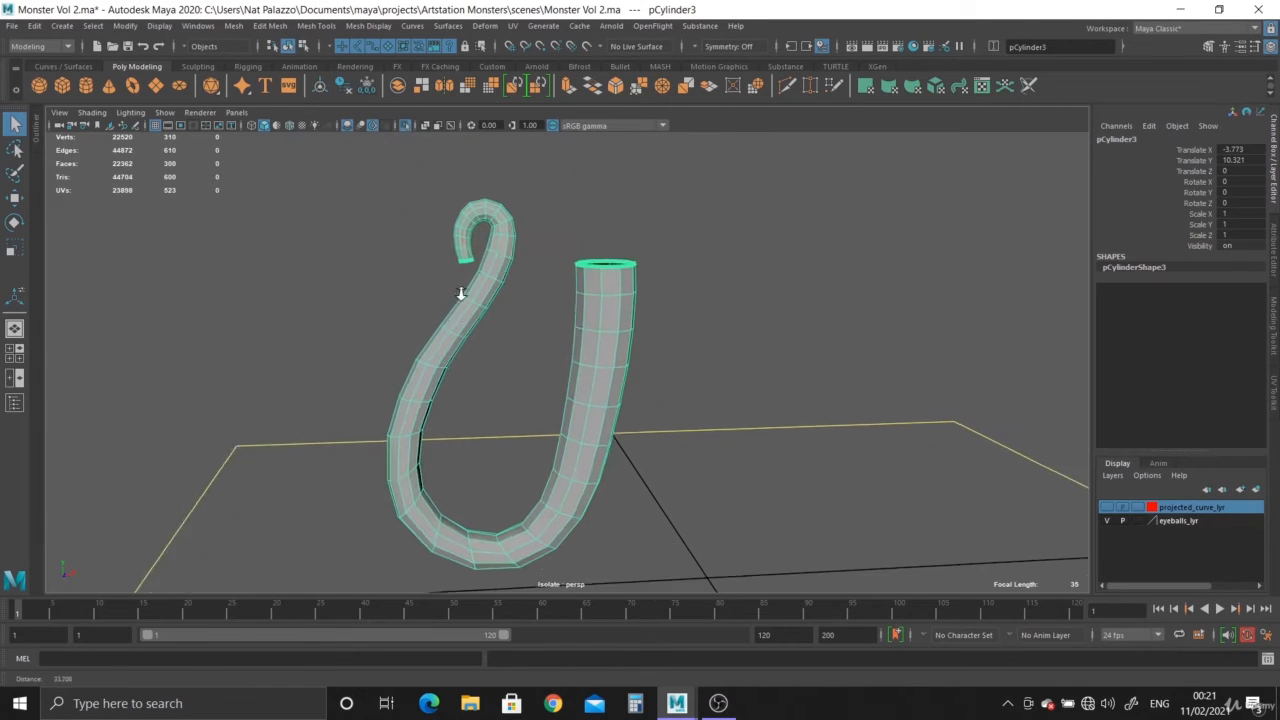
pyautogui.hotkey('ctrl', 's')
# Step: Turn on smooth mesh preview for the tentacle and inspect its overall shape
pyautogui.press('3')
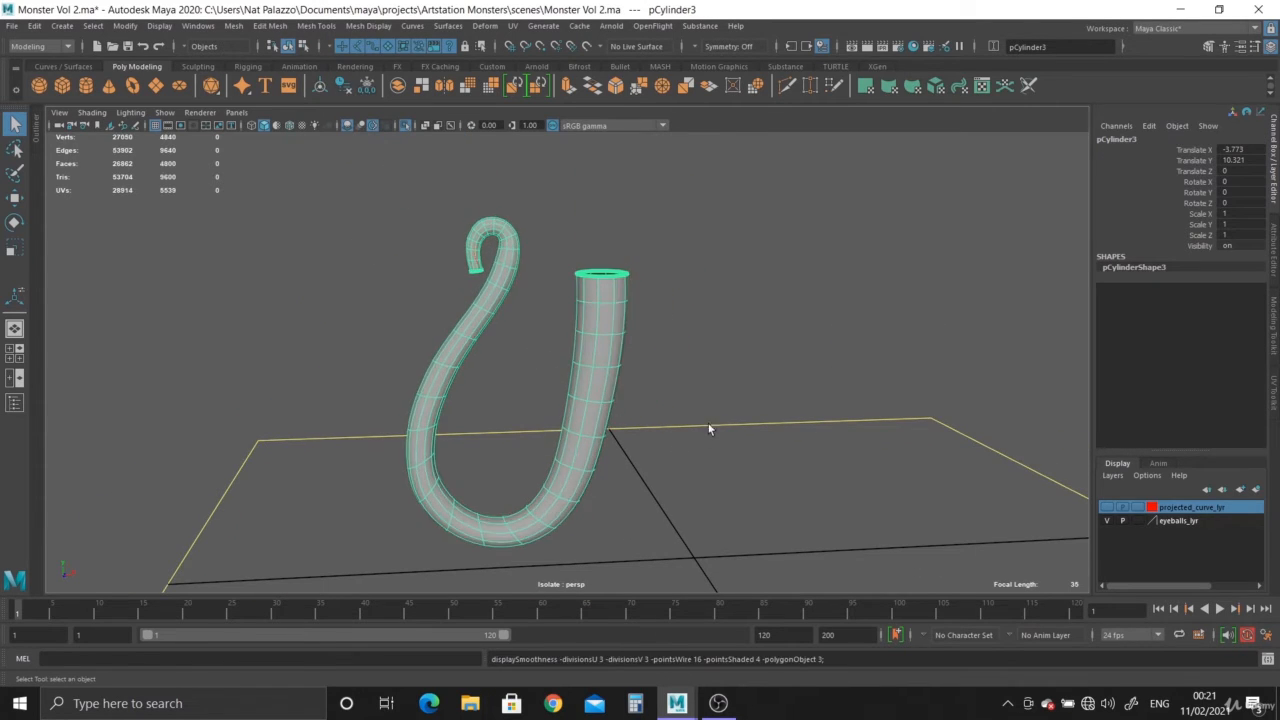
pyautogui.click(729, 471)
pyautogui.keyDown('alt'); pyautogui.moveTo(729, 471); pyautogui.dragTo(546, 440); pyautogui.keyUp('alt')
pyautogui.click(544, 447)
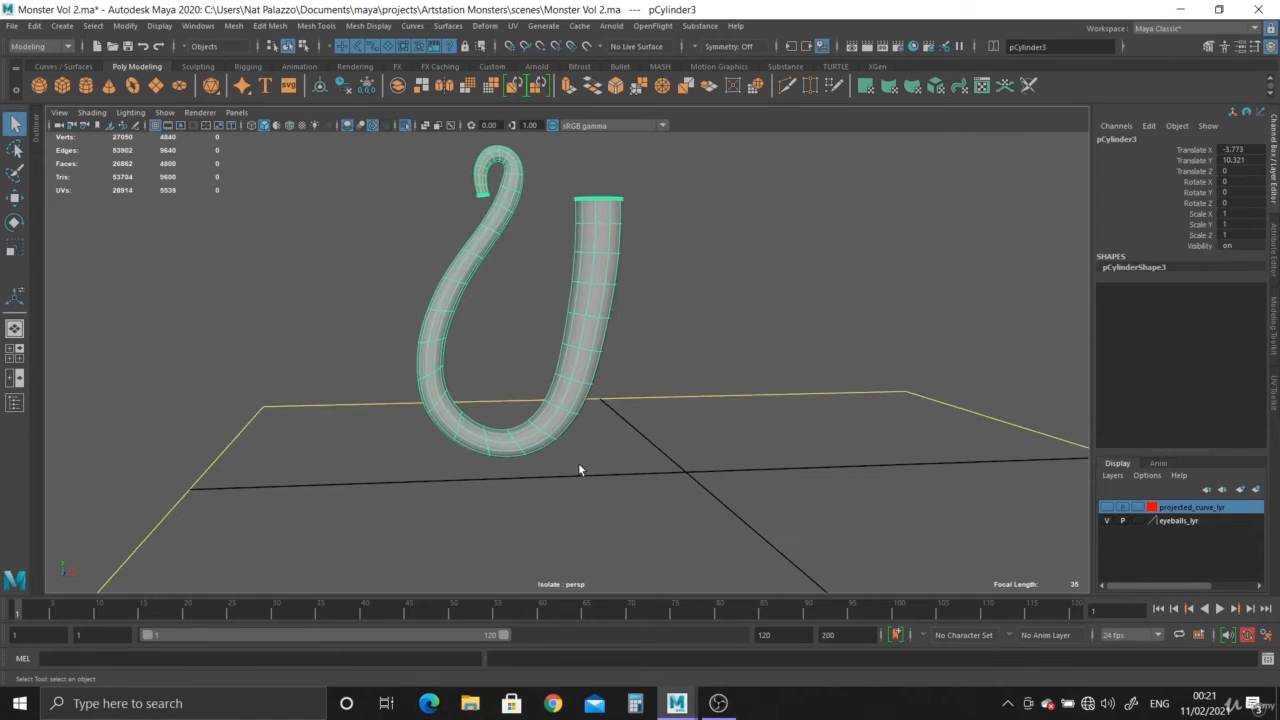
# Step: Select the vertices of the tentacle's two lowest rings in the shaded front view, ready to move
pyautogui.press('space')
pyautogui.press('space')
pyautogui.keyDown('alt'); pyautogui.moveTo(446, 431); pyautogui.dragTo(467, 148, button='middle'); pyautogui.keyUp('alt')
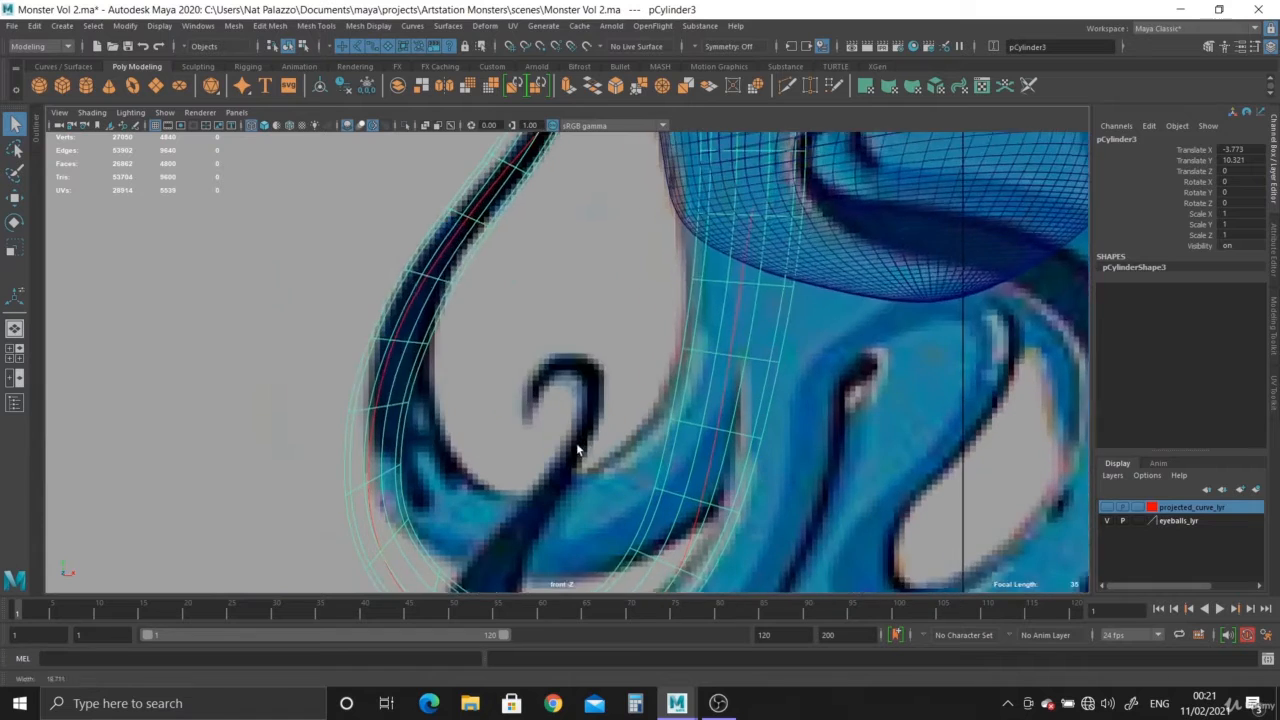
pyautogui.keyDown('alt'); pyautogui.moveTo(577, 449); pyautogui.dragTo(580, 190, button='middle'); pyautogui.keyUp('alt')
pyautogui.scroll(1, 640, 325)
pyautogui.press('5')
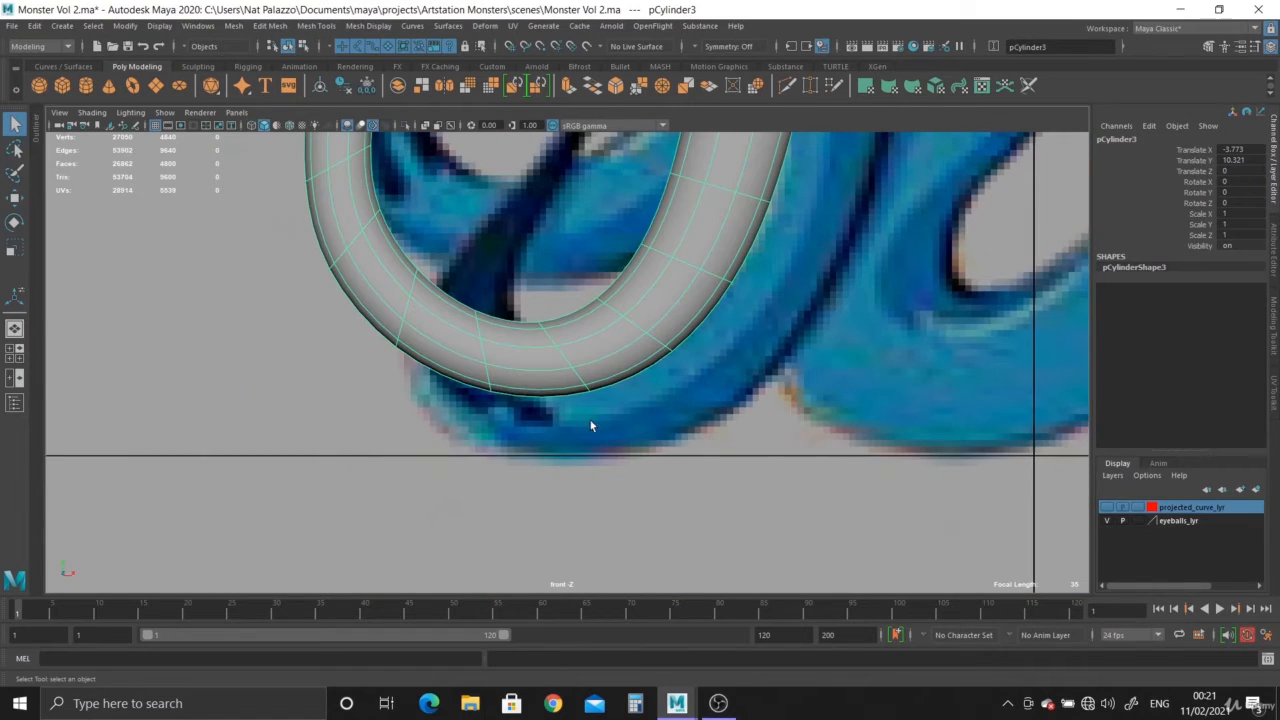
pyautogui.keyDown('alt'); pyautogui.moveTo(590, 420); pyautogui.dragTo(552, 403, button='middle'); pyautogui.keyUp('alt')
pyautogui.scroll(1, 598, 462)
pyautogui.moveTo(565, 324); pyautogui.dragTo(510, 311, button='right')
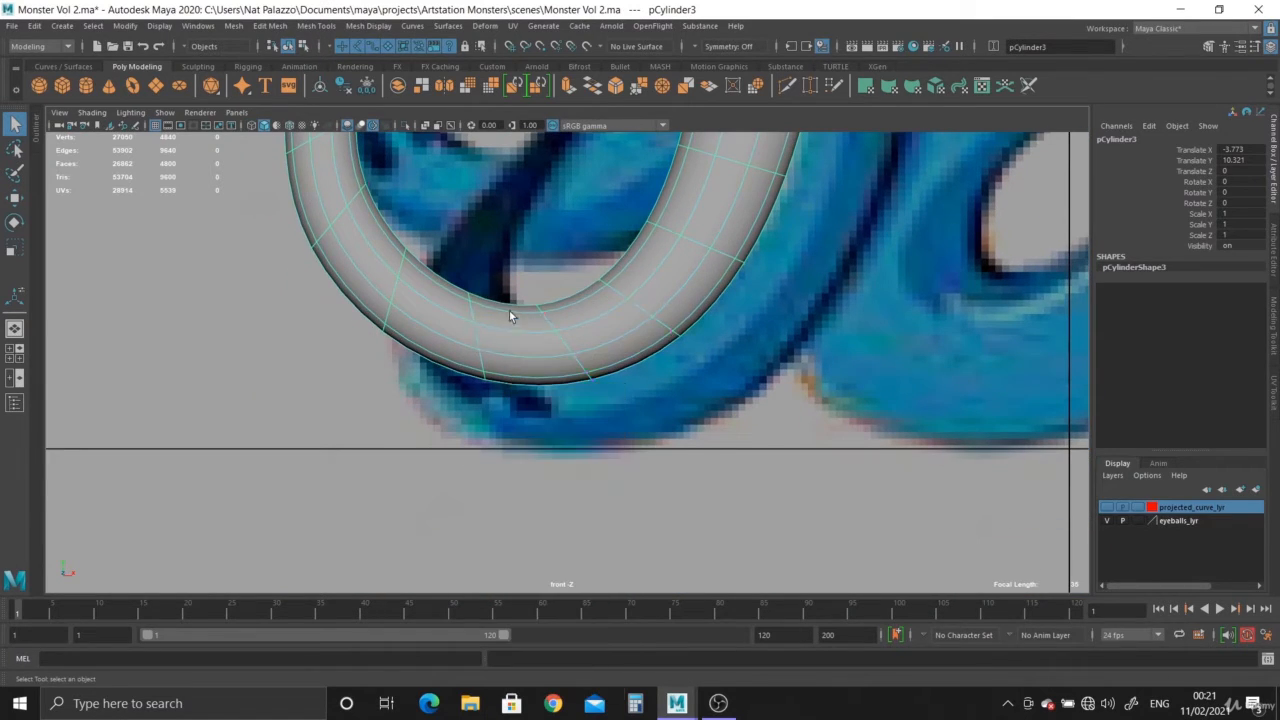
pyautogui.moveTo(594, 436); pyautogui.dragTo(610, 445)
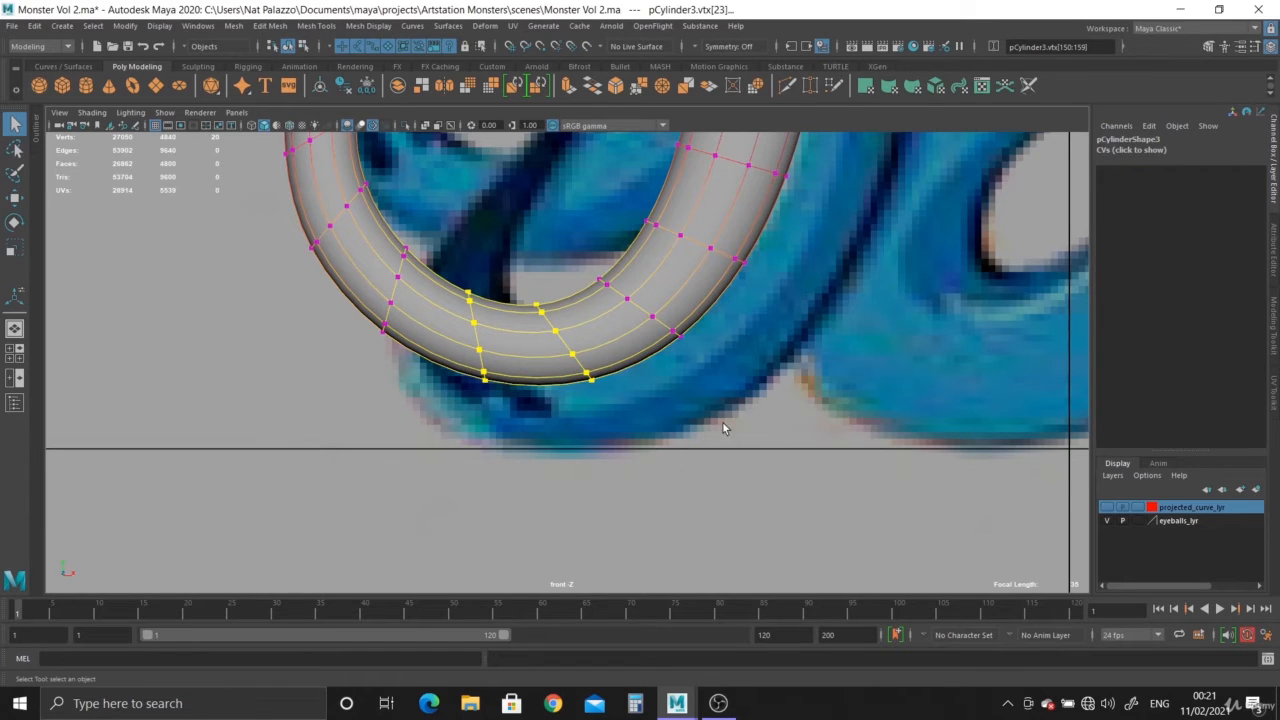
pyautogui.press('w')
# Step: Adjust the soft-selection radius and move the tentacle's lower bend down to the ground line of the reference
pyautogui.keyDown('alt'); pyautogui.moveTo(678, 442); pyautogui.dragTo(491, 300, button='right'); pyautogui.keyUp('alt')
pyautogui.keyDown('alt'); pyautogui.moveTo(565, 270); pyautogui.dragTo(567, 382, button='middle'); pyautogui.keyUp('alt')
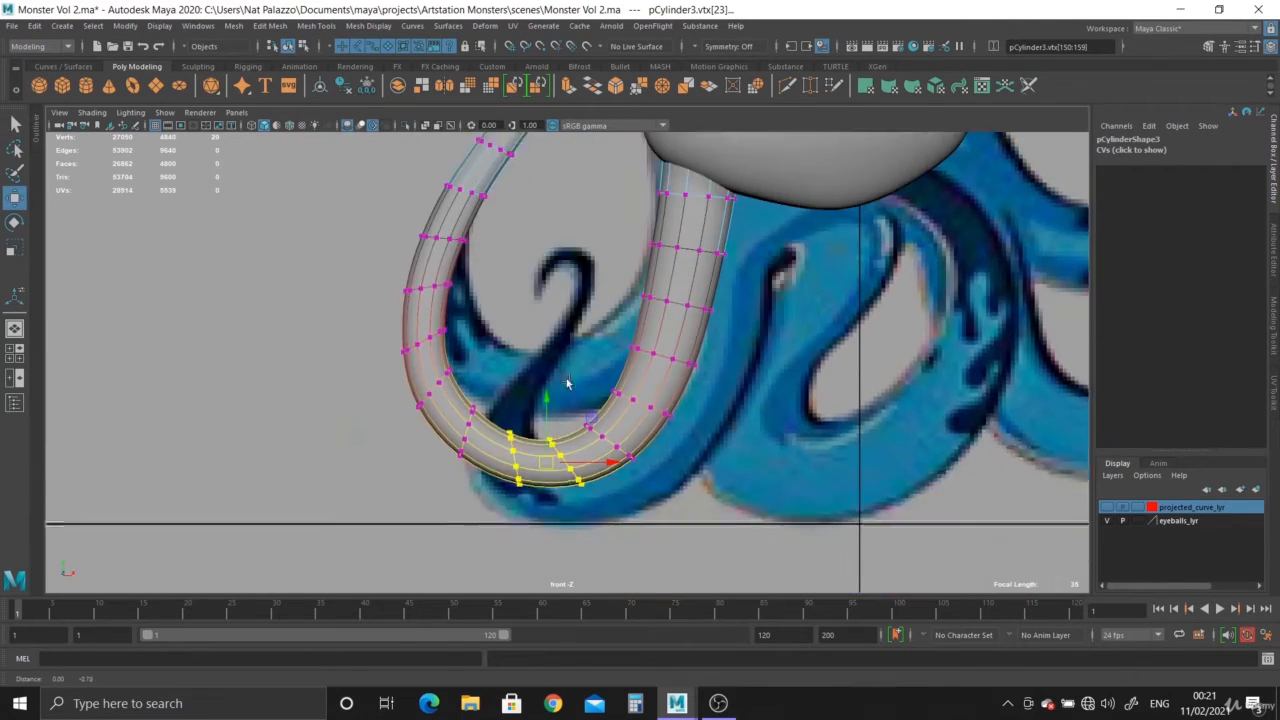
pyautogui.keyDown('alt'); pyautogui.moveTo(566, 383); pyautogui.dragTo(629, 489, button='right'); pyautogui.keyUp('alt')
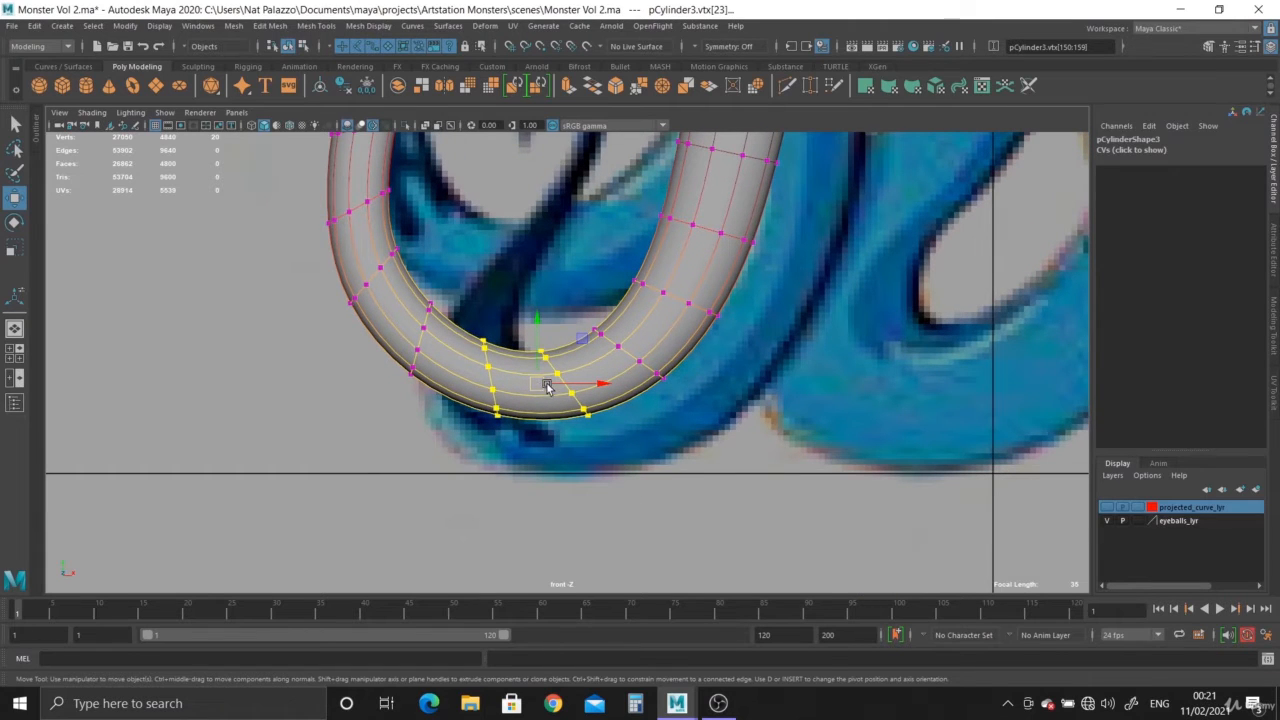
pyautogui.press('b')
pyautogui.moveTo(547, 385); pyautogui.dragTo(575, 398)
pyautogui.keyDown('alt'); pyautogui.moveTo(691, 472); pyautogui.dragTo(290, 180, button='right'); pyautogui.keyUp('alt')
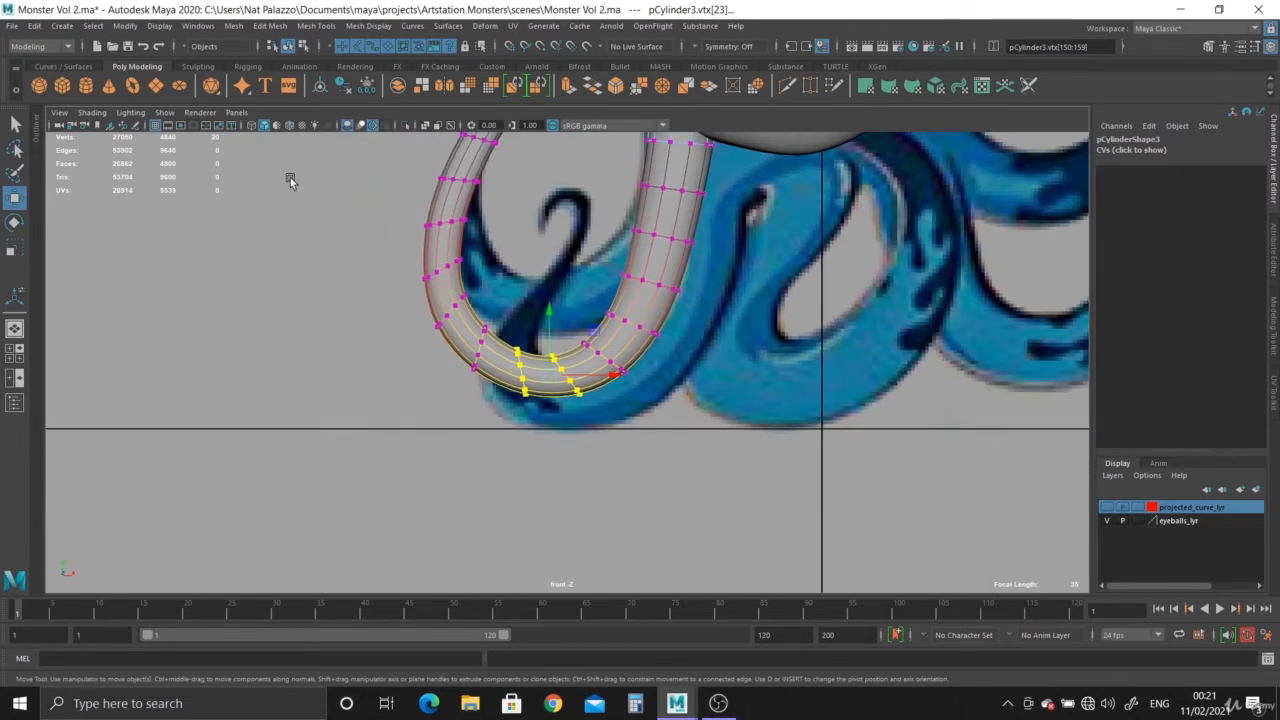
pyautogui.keyDown('alt'); pyautogui.moveTo(291, 181); pyautogui.dragTo(292, 268, button='middle'); pyautogui.keyUp('alt')
pyautogui.press('b')
pyautogui.moveTo(551, 460); pyautogui.dragTo(555, 458)
pyautogui.moveTo(549, 400); pyautogui.dragTo(547, 436)
# Step: Nudge the selected bottom rings slightly up so the bend's underside sits on the ground line
pyautogui.keyDown('alt'); pyautogui.moveTo(697, 487); pyautogui.dragTo(611, 423, button='right'); pyautogui.keyUp('alt')
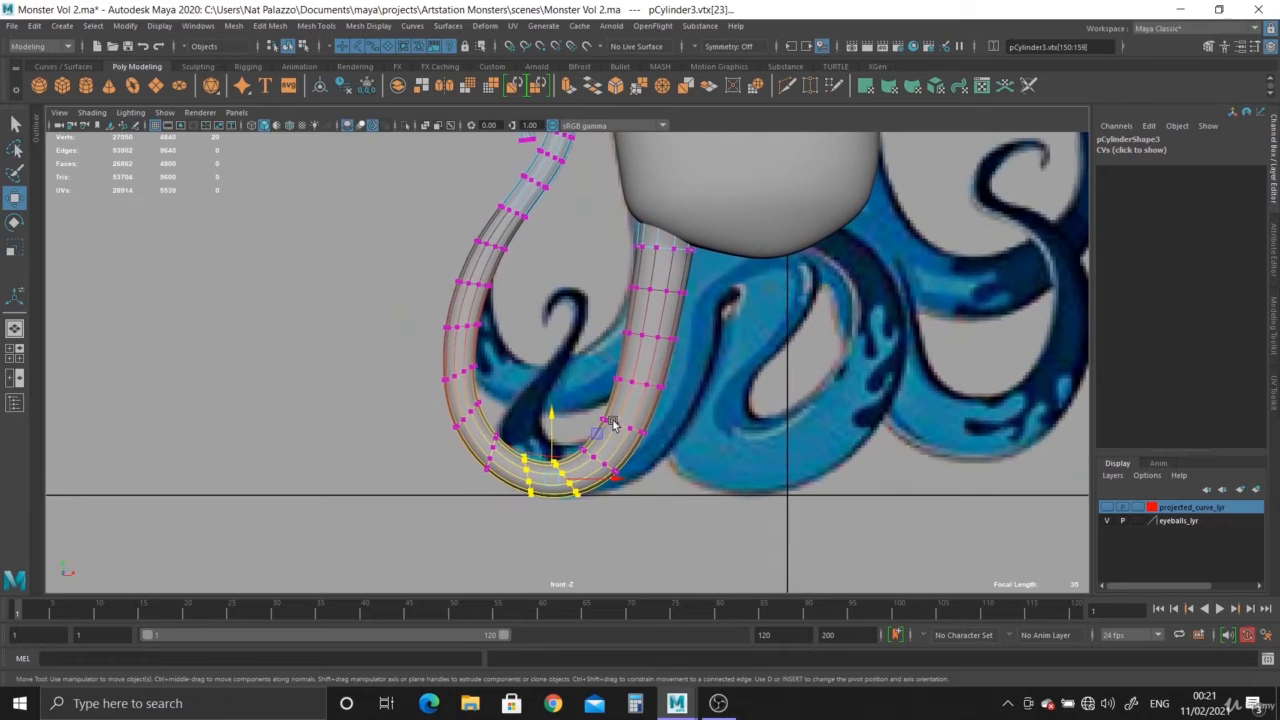
pyautogui.keyDown('alt'); pyautogui.moveTo(611, 423); pyautogui.dragTo(612, 369, button='middle'); pyautogui.keyUp('alt')
pyautogui.keyDown('alt'); pyautogui.moveTo(612, 369); pyautogui.dragTo(790, 550, button='right'); pyautogui.keyUp('alt')
pyautogui.keyDown('alt'); pyautogui.moveTo(668, 430); pyautogui.dragTo(666, 18, button='middle'); pyautogui.keyUp('alt')
pyautogui.keyDown('alt'); pyautogui.moveTo(696, 306); pyautogui.dragTo(593, 263, button='right'); pyautogui.keyUp('alt')
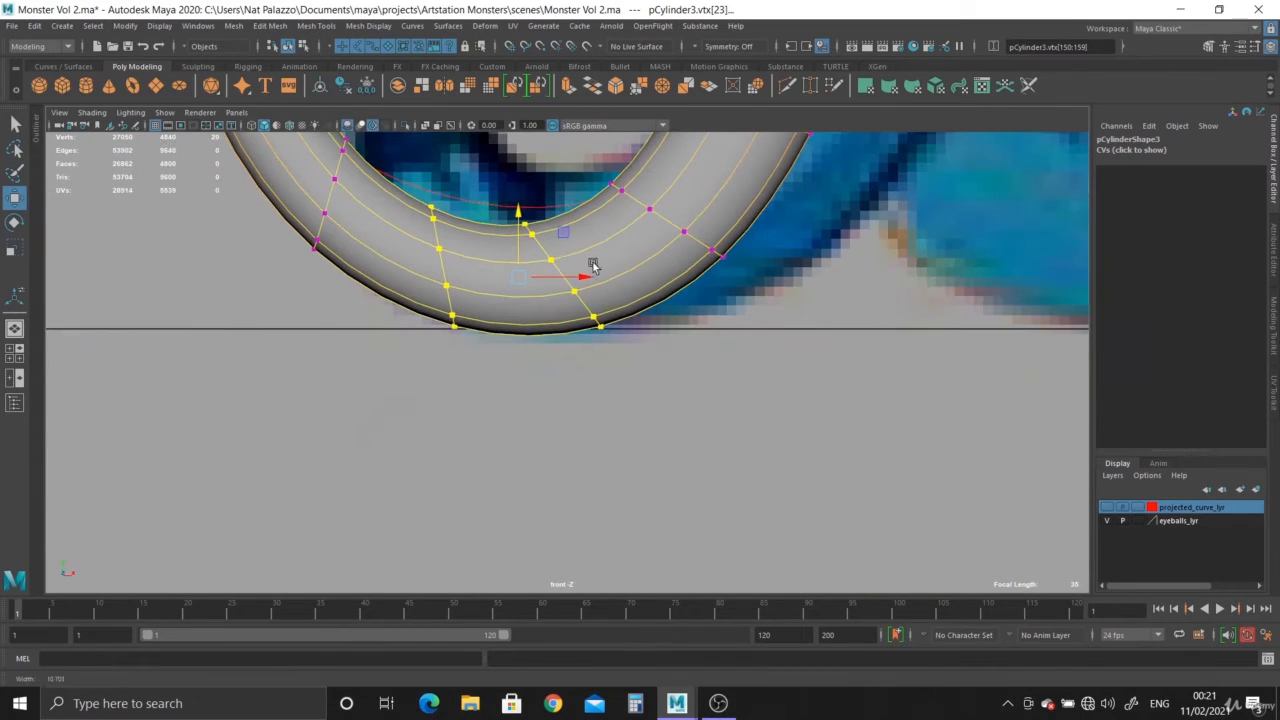
pyautogui.moveTo(520, 213); pyautogui.dragTo(521, 212)
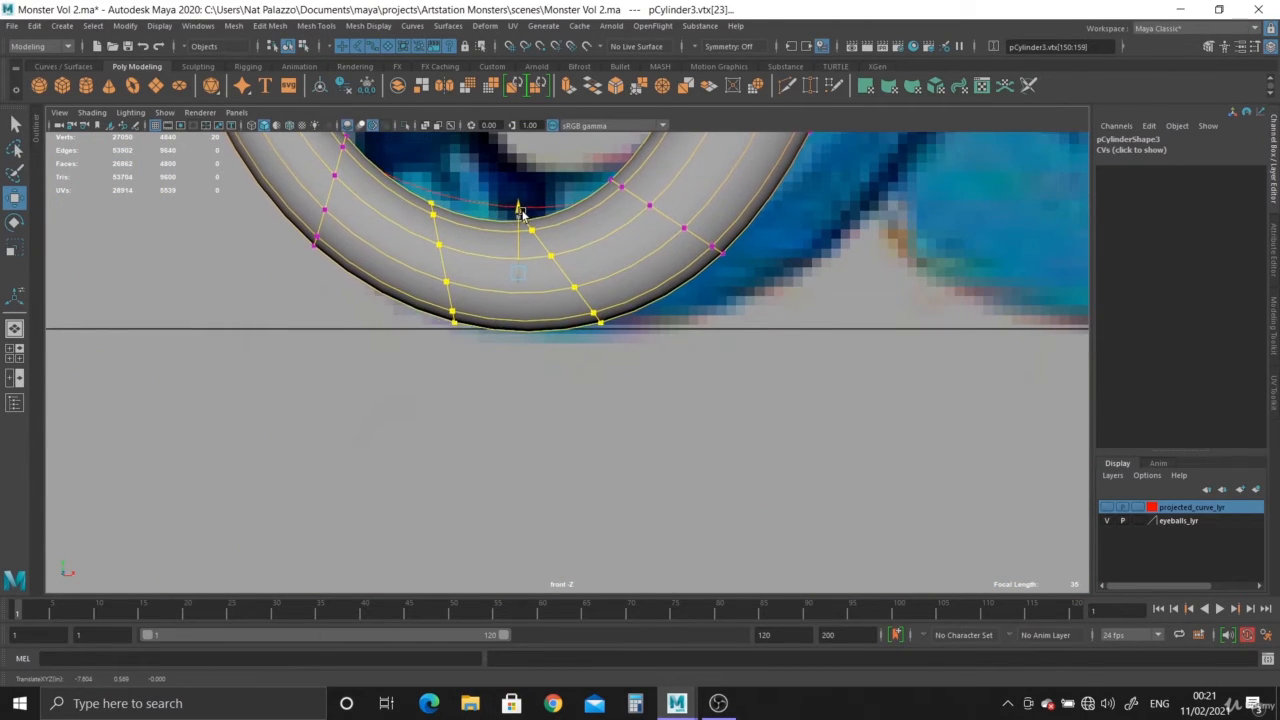
# Step: Return to object mode in the perspective view and delete the red curve inside the tentacle's bend
pyautogui.keyDown('alt'); pyautogui.moveTo(598, 302); pyautogui.dragTo(575, 264, button='right'); pyautogui.keyUp('alt')
pyautogui.keyDown('alt'); pyautogui.moveTo(575, 264); pyautogui.dragTo(577, 489, button='middle'); pyautogui.keyUp('alt')
pyautogui.keyDown('alt'); pyautogui.moveTo(577, 489); pyautogui.dragTo(561, 243, button='right'); pyautogui.keyUp('alt')
pyautogui.press('space')
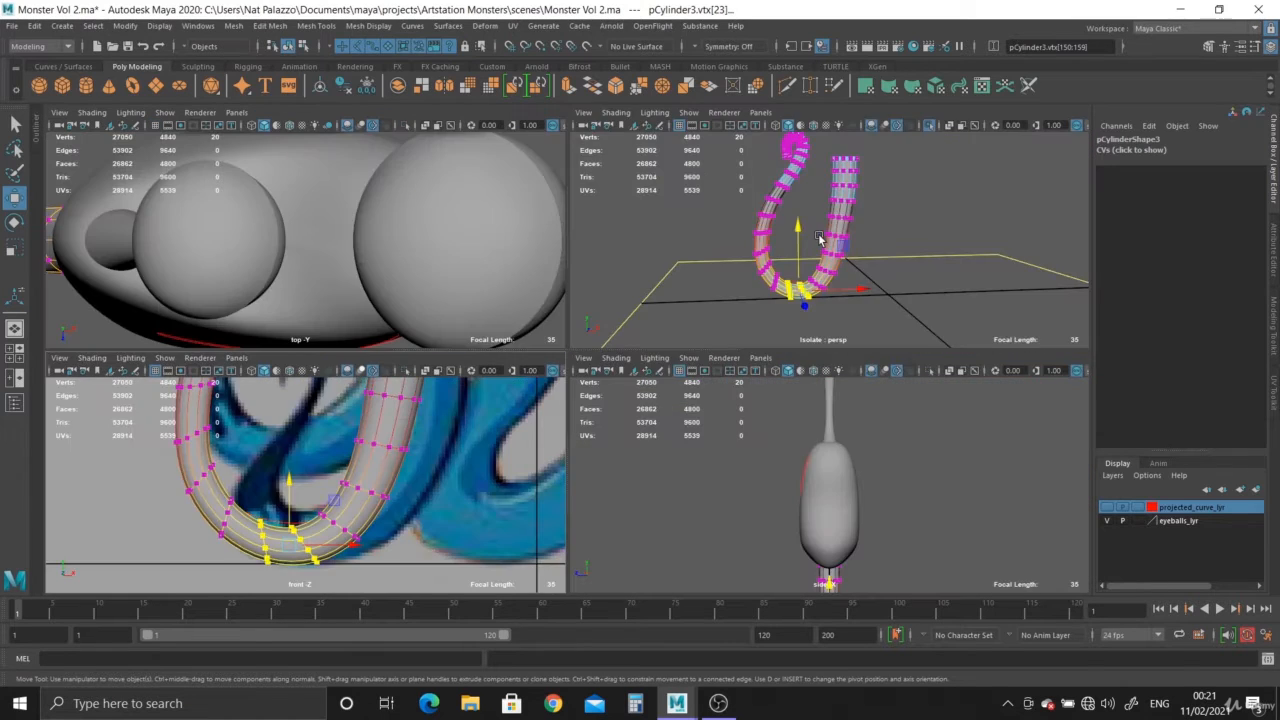
pyautogui.press('space')
pyautogui.keyDown('alt'); pyautogui.moveTo(725, 377); pyautogui.dragTo(731, 387, button='right'); pyautogui.keyUp('alt')
pyautogui.press('F8')
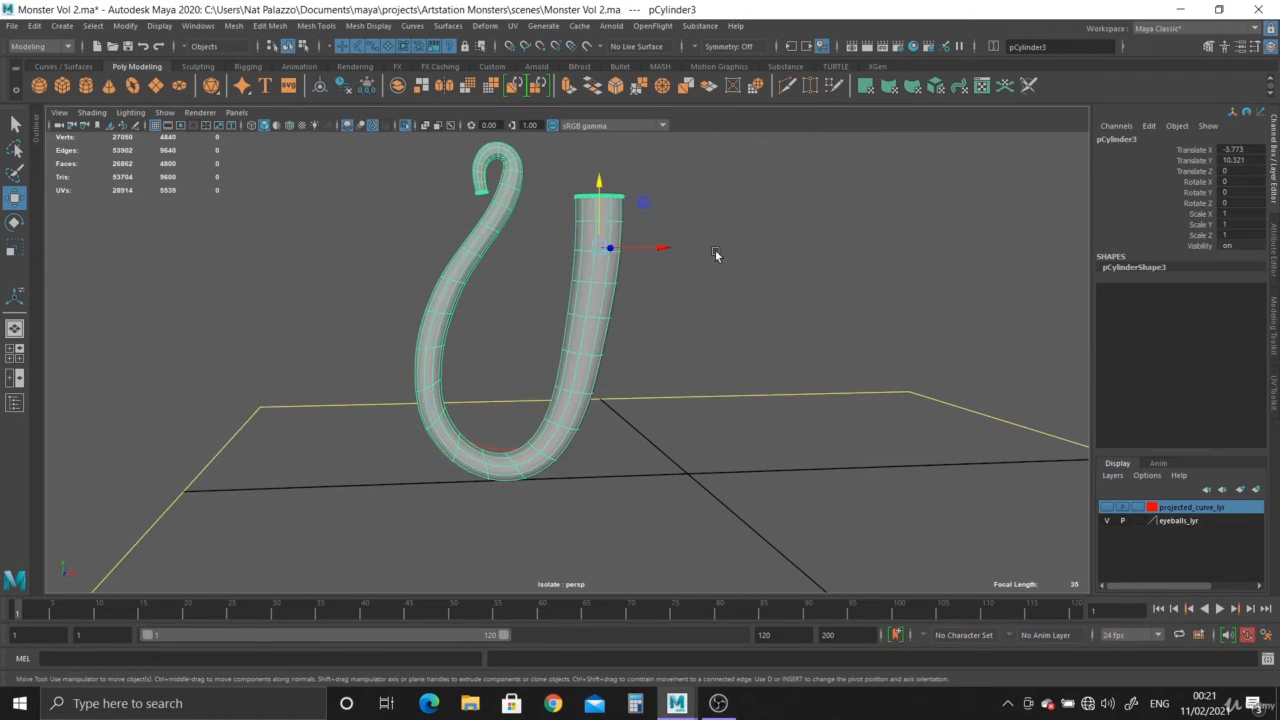
pyautogui.click(722, 265)
pyautogui.keyDown('alt'); pyautogui.moveTo(656, 289); pyautogui.dragTo(558, 475, button='right'); pyautogui.keyUp('alt')
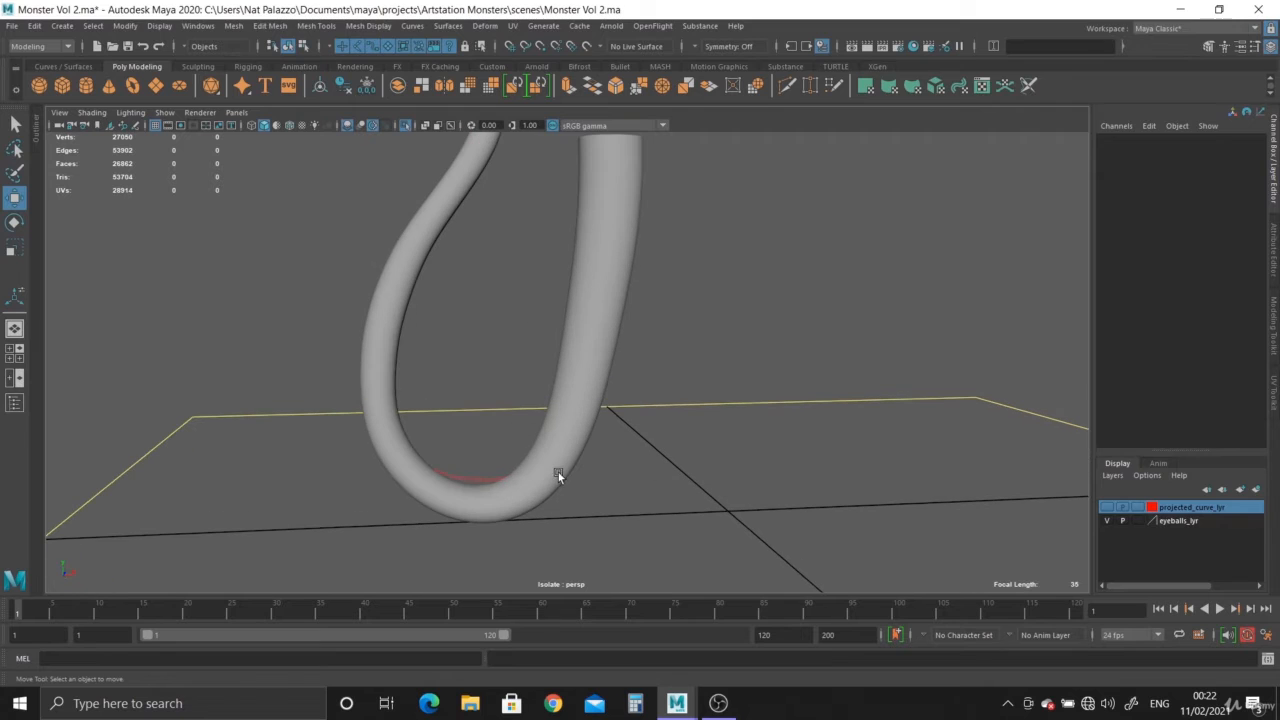
pyautogui.click(472, 473)
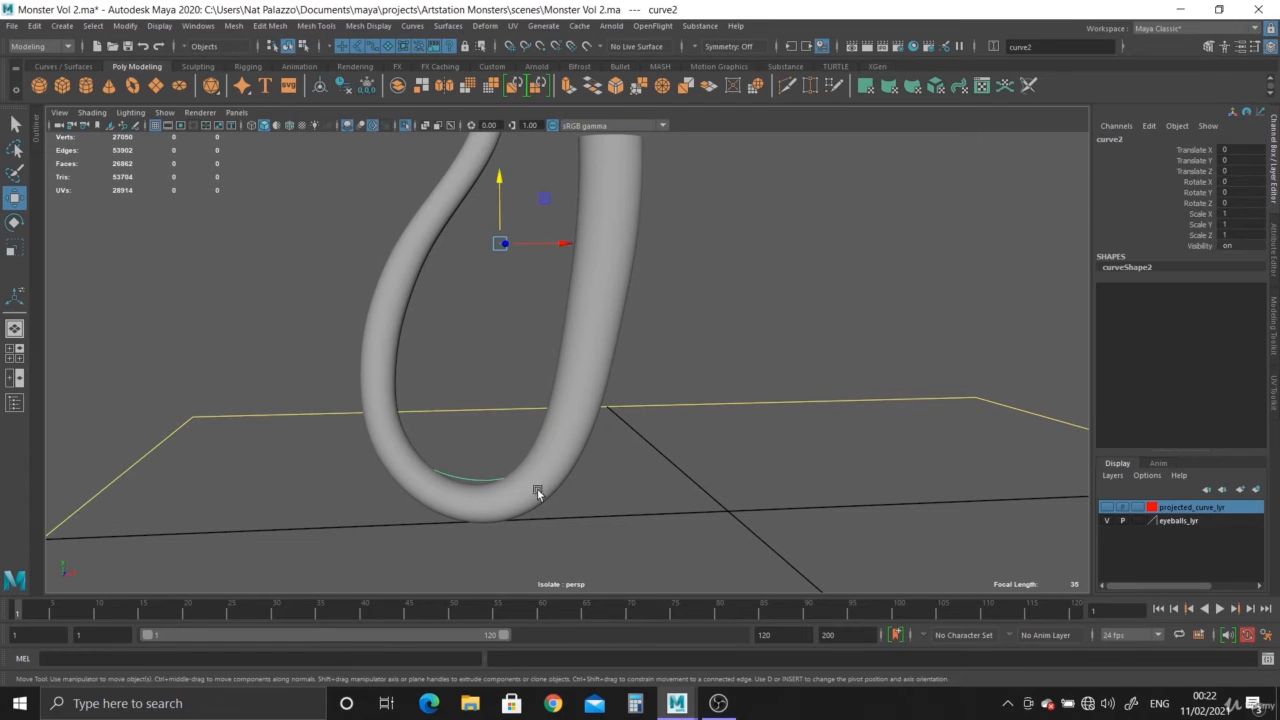
pyautogui.press('Delete')
# Step: Turn off smooth mesh preview for the tentacle
pyautogui.keyDown('alt'); pyautogui.moveTo(648, 356); pyautogui.dragTo(587, 399); pyautogui.keyUp('alt')
pyautogui.click(559, 396)
pyautogui.press('1')
# Step: Select an edge loop midway up the tentacle's thick section and apply Edit Edge Flow to it
pyautogui.keyDown('alt'); pyautogui.moveTo(663, 423); pyautogui.dragTo(530, 480); pyautogui.keyUp('alt')
pyautogui.keyDown('alt'); pyautogui.moveTo(530, 480); pyautogui.dragTo(543, 400, button='middle'); pyautogui.keyUp('alt')
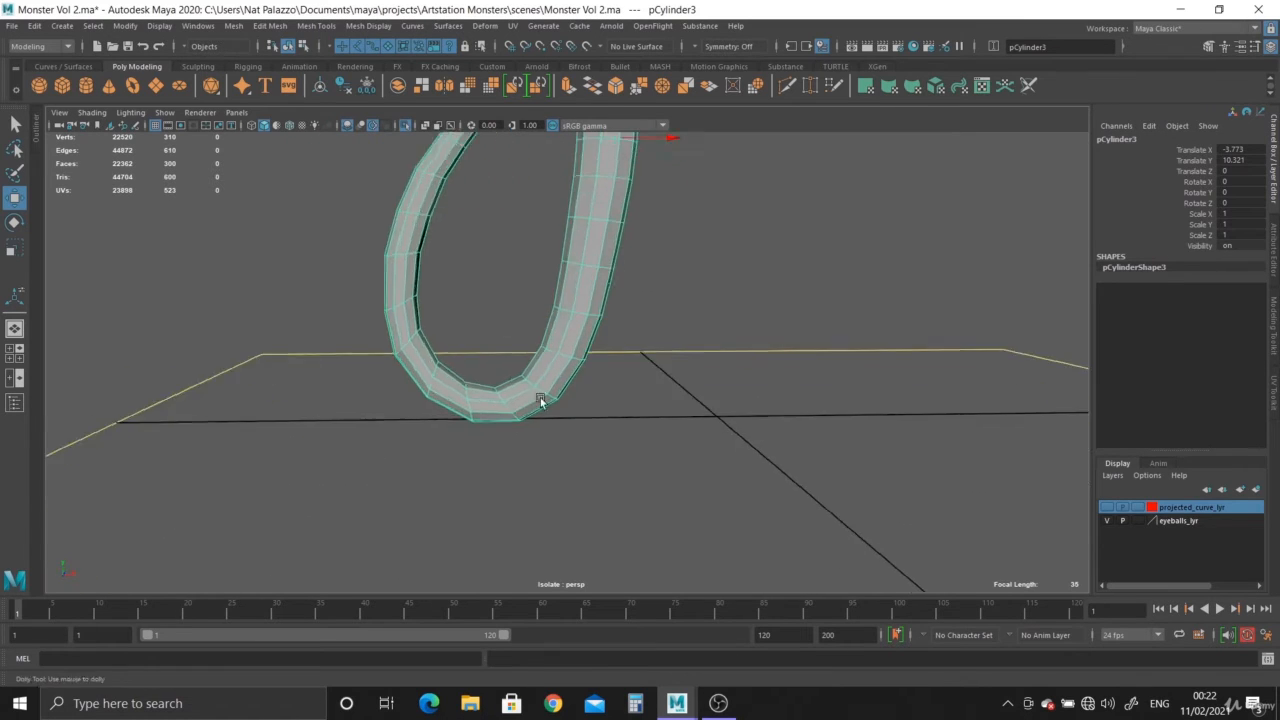
pyautogui.keyDown('alt'); pyautogui.moveTo(543, 400); pyautogui.dragTo(648, 424, button='right'); pyautogui.keyUp('alt')
pyautogui.keyDown('alt'); pyautogui.moveTo(648, 424); pyautogui.dragTo(654, 517, button='middle'); pyautogui.keyUp('alt')
pyautogui.keyDown('alt'); pyautogui.moveTo(654, 517); pyautogui.dragTo(675, 517, button='right'); pyautogui.keyUp('alt')
pyautogui.moveTo(614, 341); pyautogui.dragTo(613, 255, button='right')
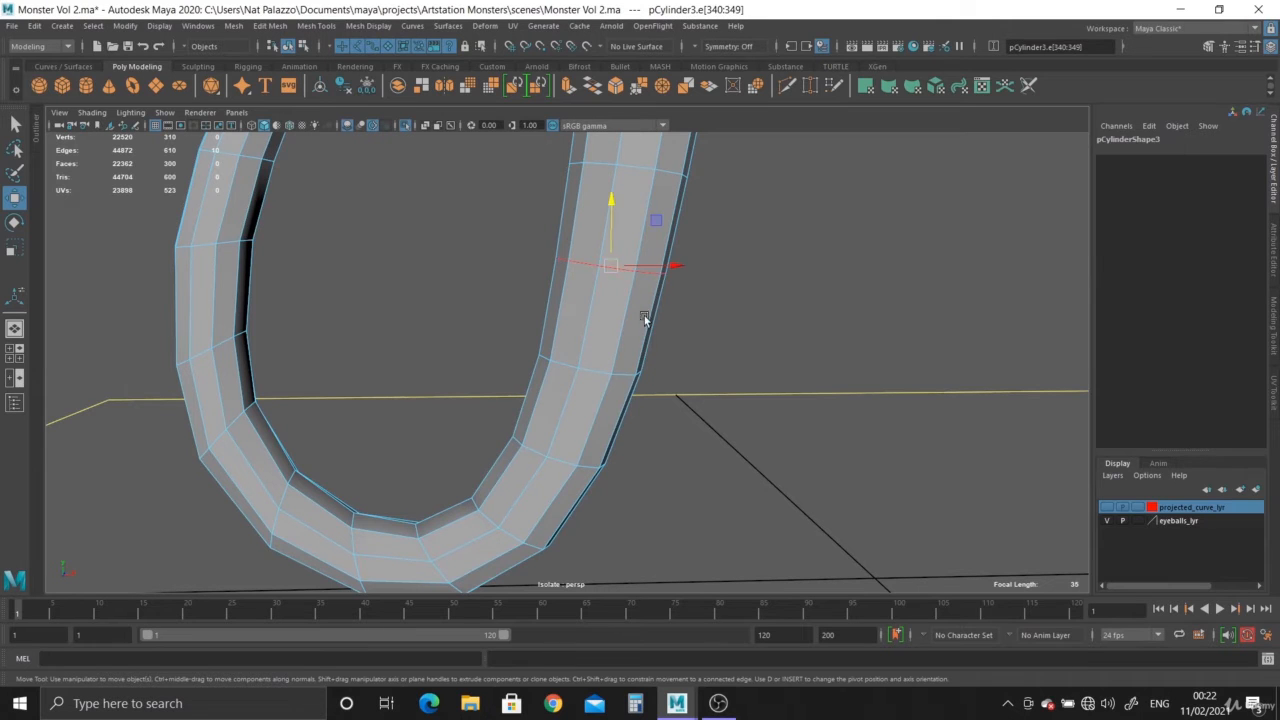
pyautogui.keyDown('alt'); pyautogui.moveTo(644, 315); pyautogui.dragTo(505, 340); pyautogui.keyUp('alt')
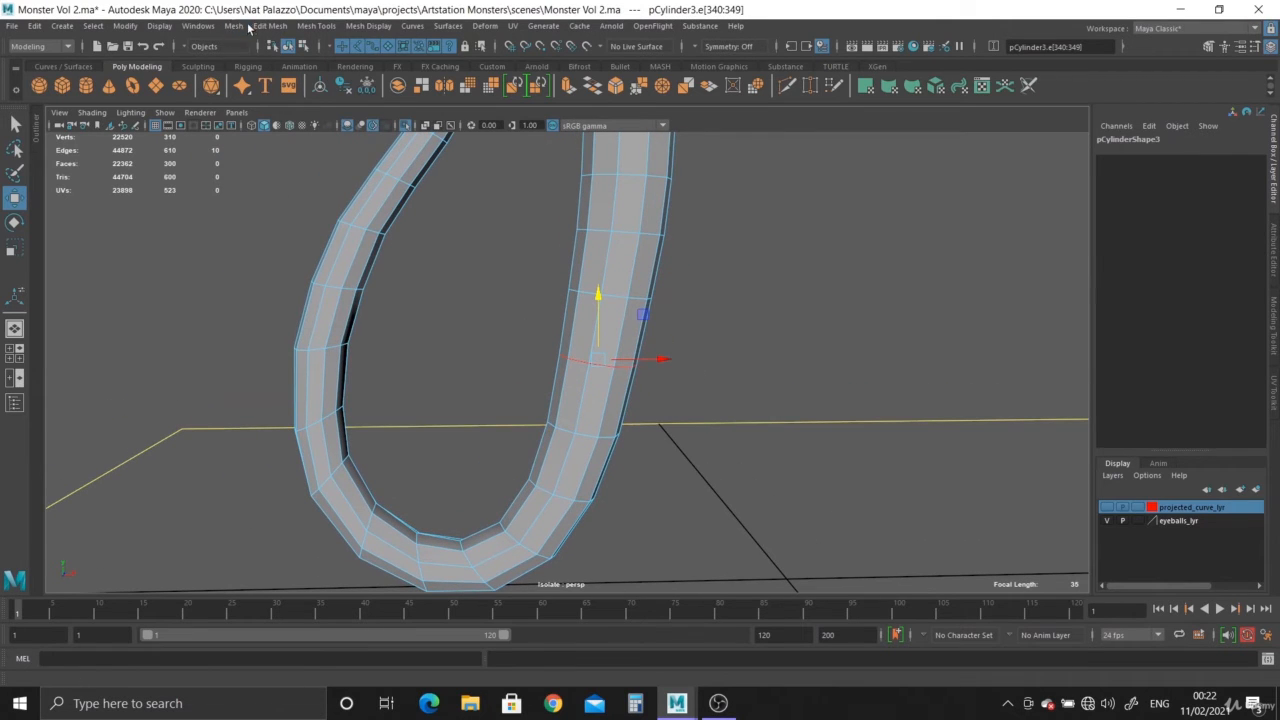
pyautogui.click(268, 26)
pyautogui.click(311, 309)
# Step: Apply Edit Edge Flow to each of the next four edge loops up towards the thick section's open end
pyautogui.keyDown('alt'); pyautogui.moveTo(612, 300); pyautogui.dragTo(615, 362, button='middle'); pyautogui.keyUp('alt')
pyautogui.click(615, 360)
pyautogui.press('g')
pyautogui.click(623, 296)
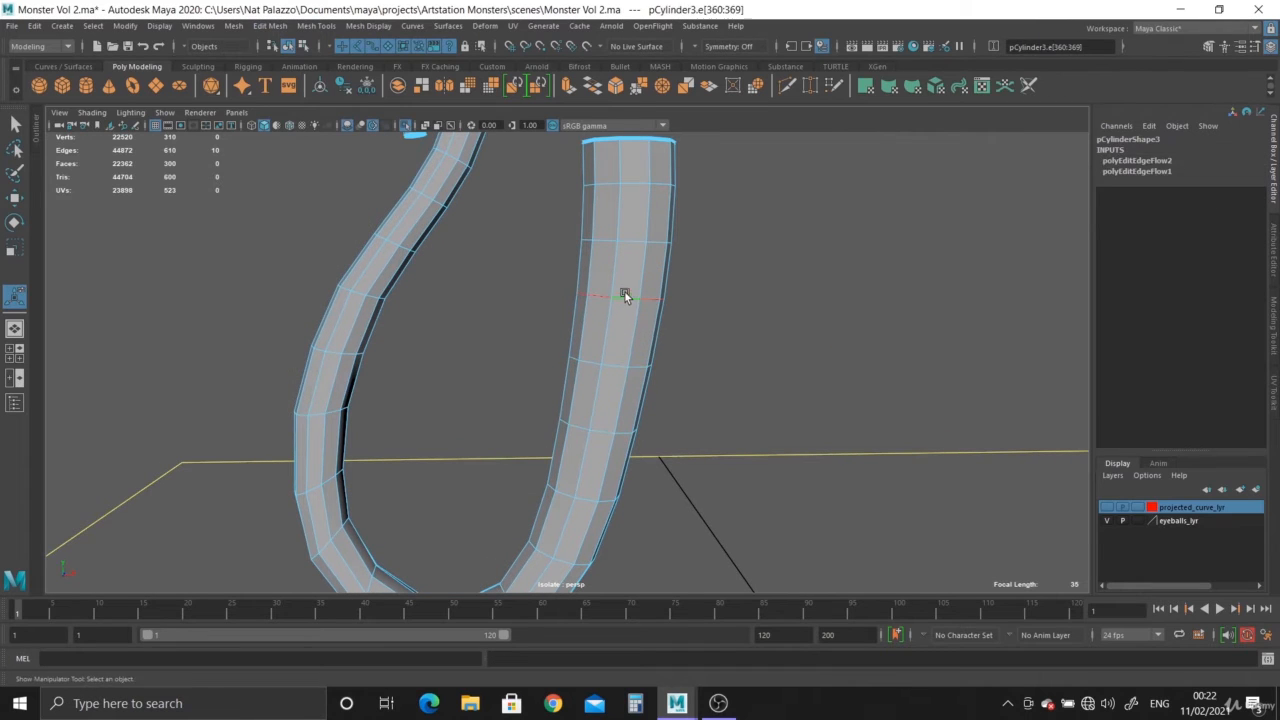
pyautogui.press('g')
pyautogui.click(624, 240)
pyautogui.press('g')
pyautogui.click(636, 186)
pyautogui.press('g')
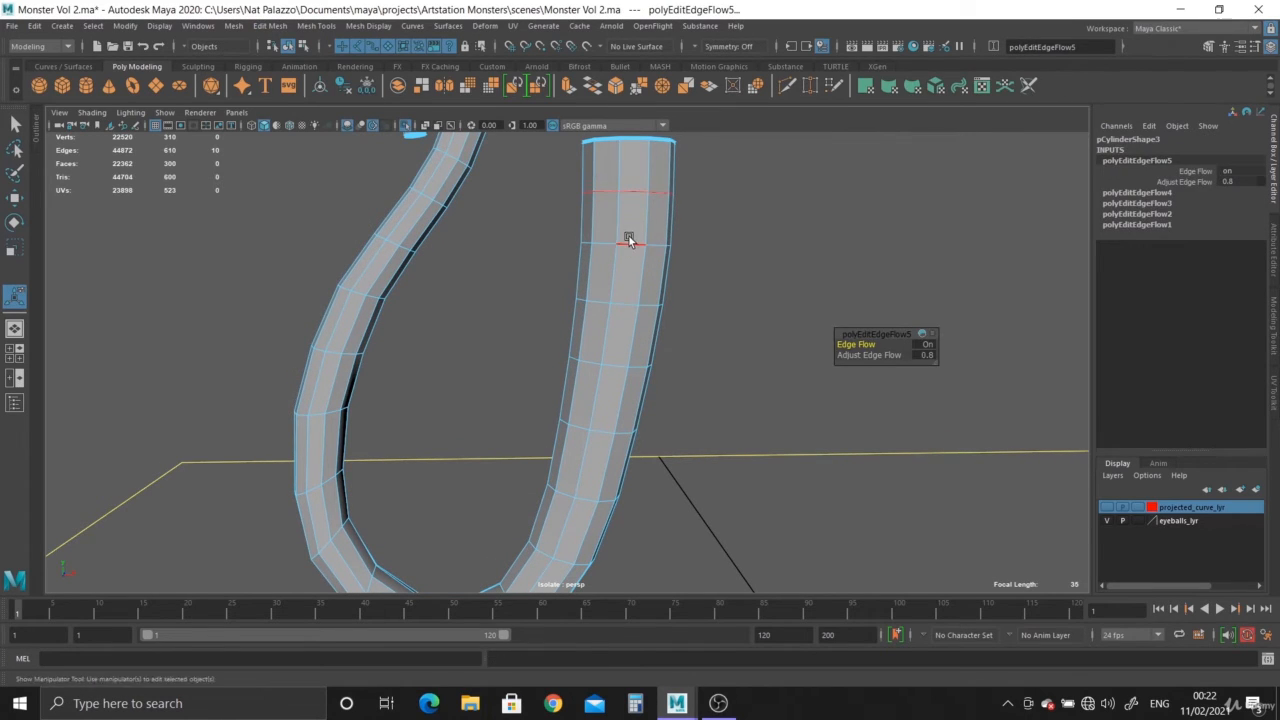
# Step: Apply Edit Edge Flow one by one to the next five edge loops down the thick section towards the lower bend
pyautogui.click(629, 236)
pyautogui.press('g')
pyautogui.click(621, 322)
pyautogui.press('g')
pyautogui.click(611, 368)
pyautogui.press('g')
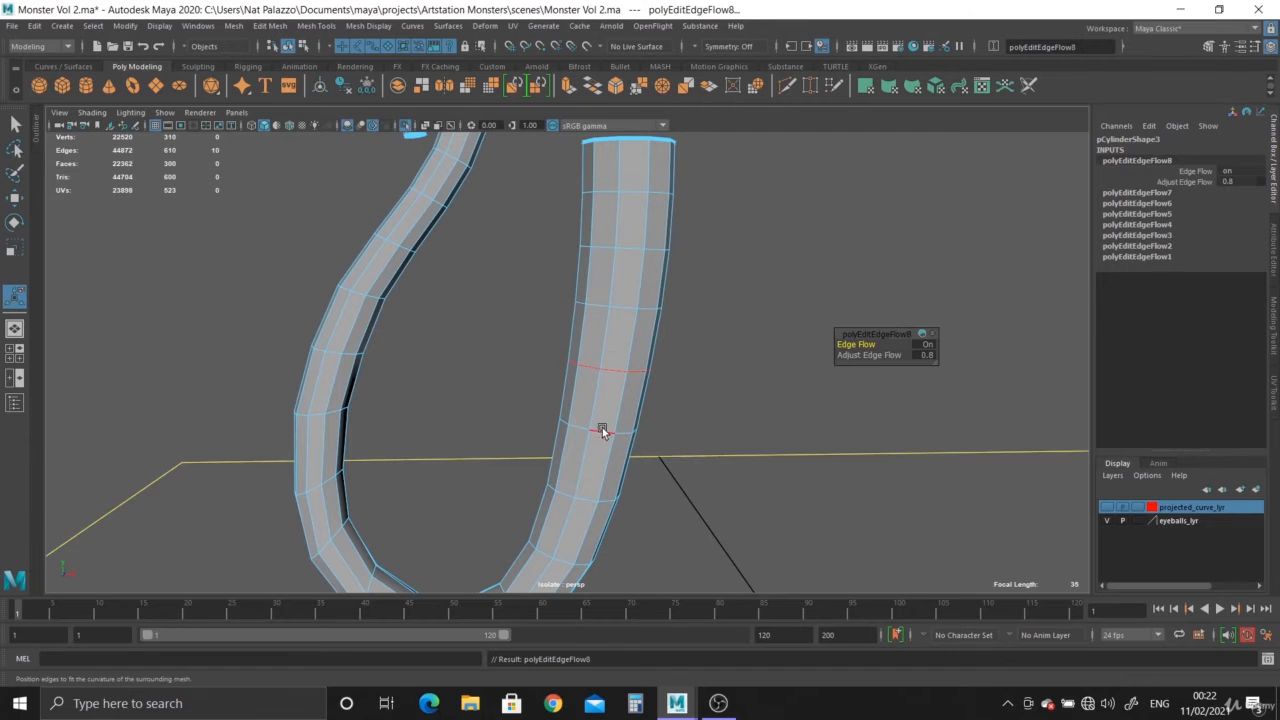
pyautogui.click(602, 430)
pyautogui.press('g')
pyautogui.click(589, 496)
pyautogui.press('g')
# Step: Apply Edit Edge Flow to three successive edge loops on the thin section, working upwards from above the lower bend
pyautogui.keyDown('alt'); pyautogui.moveTo(627, 508); pyautogui.dragTo(645, 367, button='middle'); pyautogui.keyUp('alt')
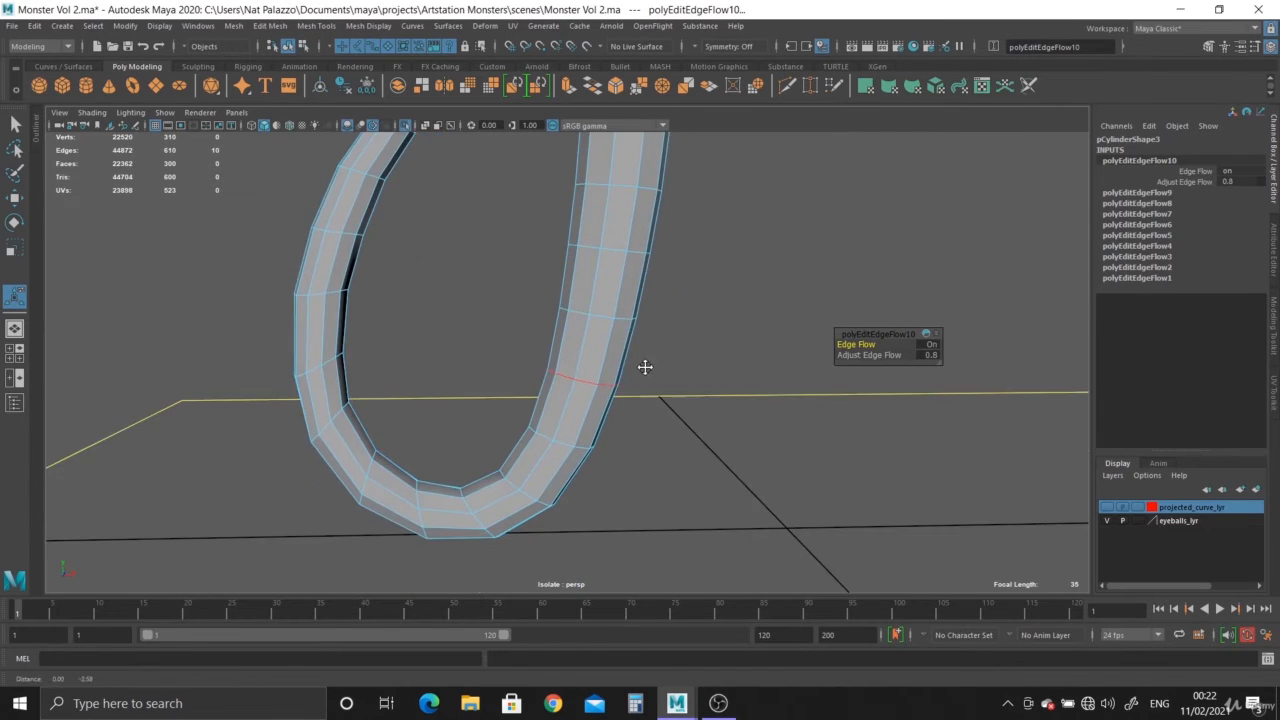
pyautogui.keyDown('alt'); pyautogui.moveTo(645, 367); pyautogui.dragTo(557, 367, button='right'); pyautogui.keyUp('alt')
pyautogui.keyDown('alt'); pyautogui.moveTo(557, 367); pyautogui.dragTo(558, 403, button='middle'); pyautogui.keyUp('alt')
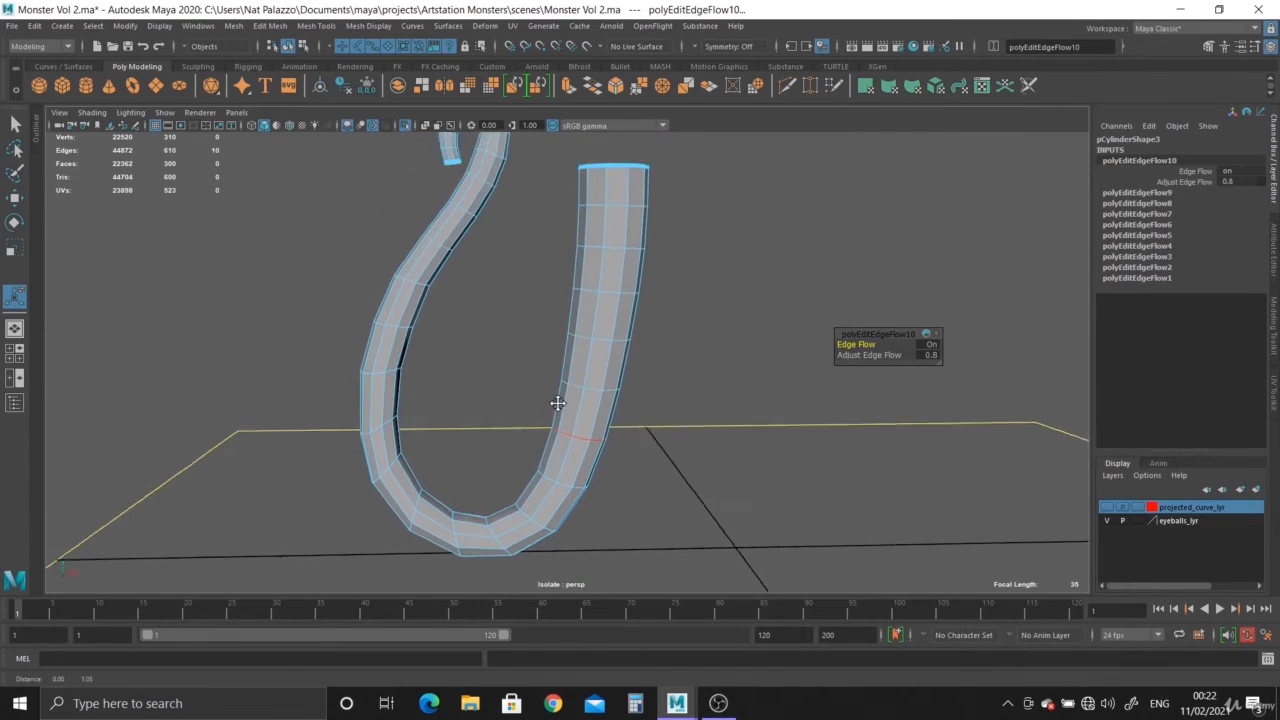
pyautogui.scroll(3, 404, 390)
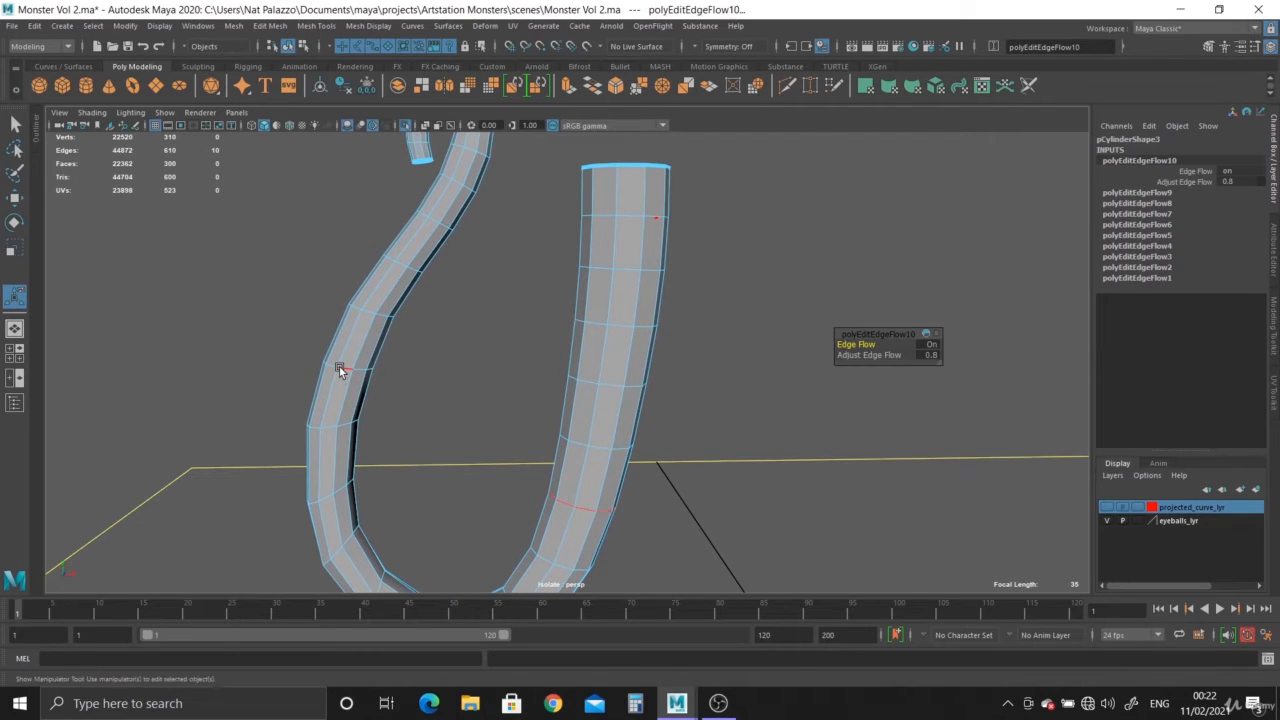
pyautogui.click(362, 333)
pyautogui.press('g')
pyautogui.click(366, 313)
pyautogui.press('g')
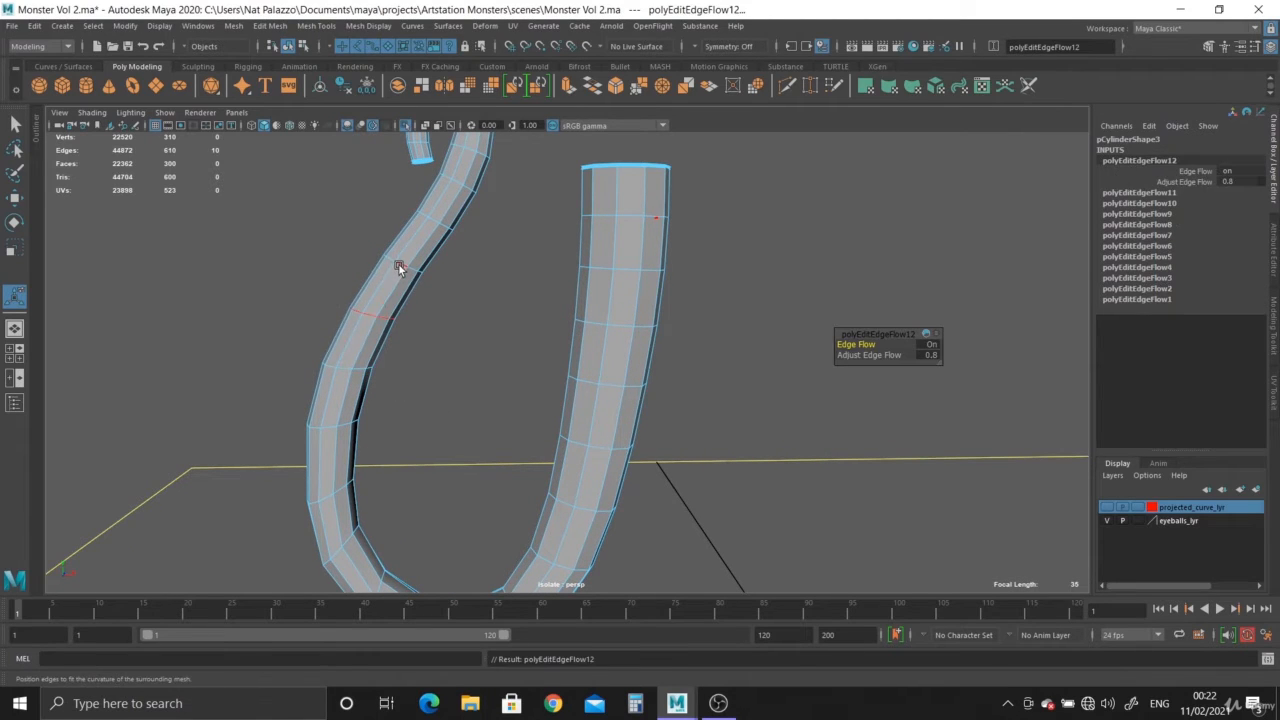
pyautogui.click(398, 263)
pyautogui.press('g')
# Step: Apply Edit Edge Flow to the next three edge loops up the thin section, just below the curled tip
pyautogui.keyDown('alt'); pyautogui.moveTo(428, 256); pyautogui.dragTo(520, 382, button='middle'); pyautogui.keyUp('alt')
pyautogui.keyDown('alt'); pyautogui.moveTo(520, 382); pyautogui.dragTo(595, 490, button='right'); pyautogui.keyUp('alt')
pyautogui.click(499, 331)
pyautogui.press('g')
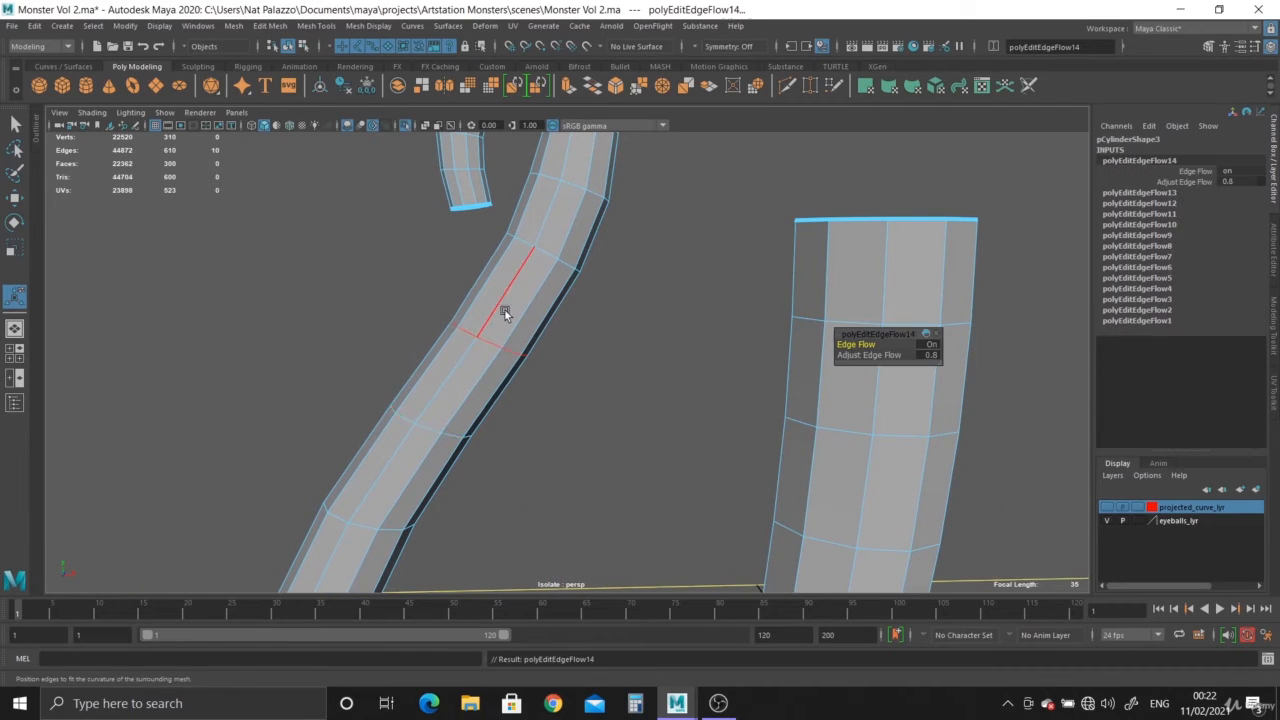
pyautogui.click(550, 253)
pyautogui.press('g')
pyautogui.doubleClick(572, 188)
pyautogui.press('g')
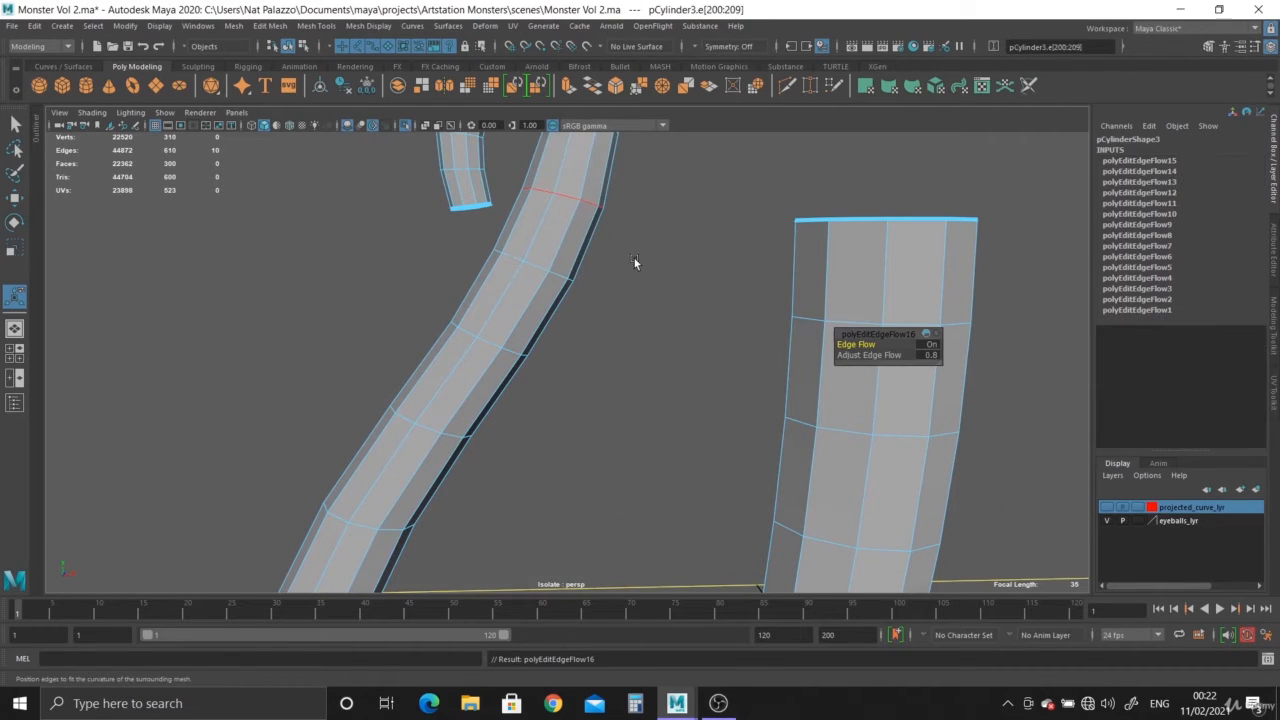
# Step: Apply Edit Edge Flow to three edge loops where the thin section turns into the curl
pyautogui.keyDown('alt'); pyautogui.moveTo(619, 237); pyautogui.dragTo(612, 392, button='middle'); pyautogui.keyUp('alt')
pyautogui.keyDown('alt'); pyautogui.moveTo(612, 392); pyautogui.dragTo(620, 403, button='right'); pyautogui.keyUp('alt')
pyautogui.doubleClick(587, 343)
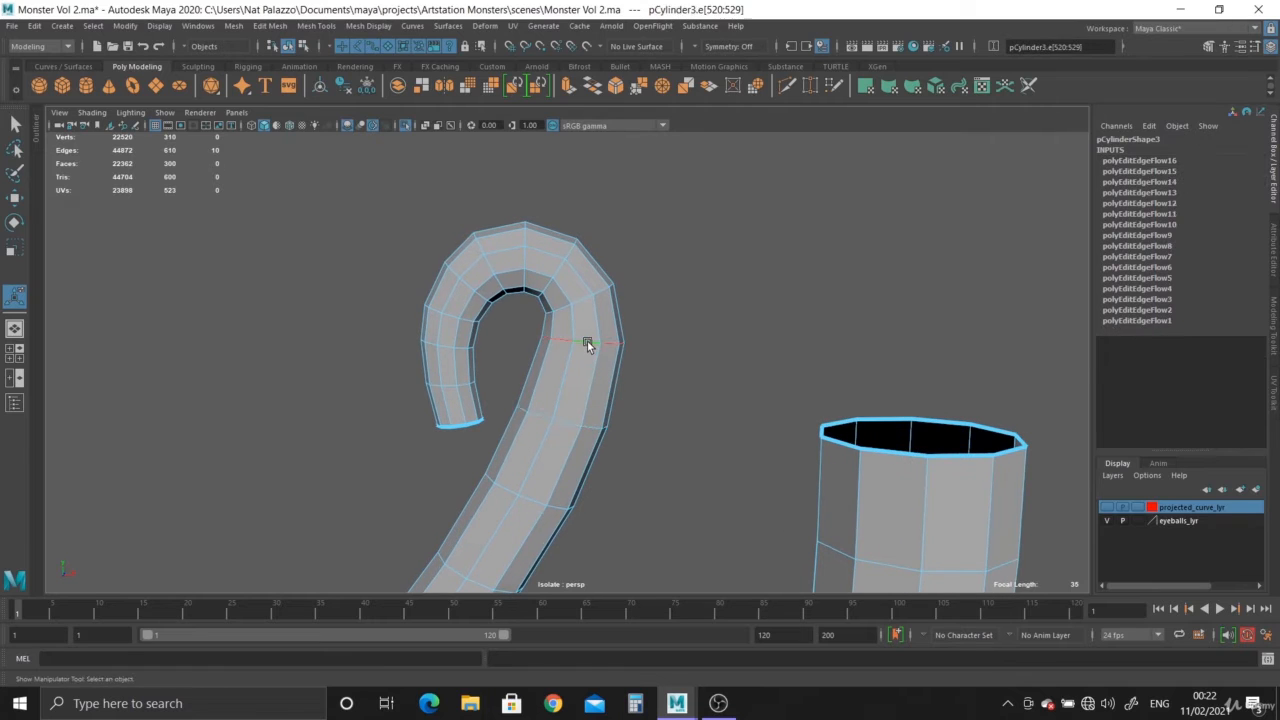
pyautogui.press('g')
pyautogui.doubleClick(581, 301)
pyautogui.press('g')
pyautogui.doubleClick(557, 278)
pyautogui.press('g')
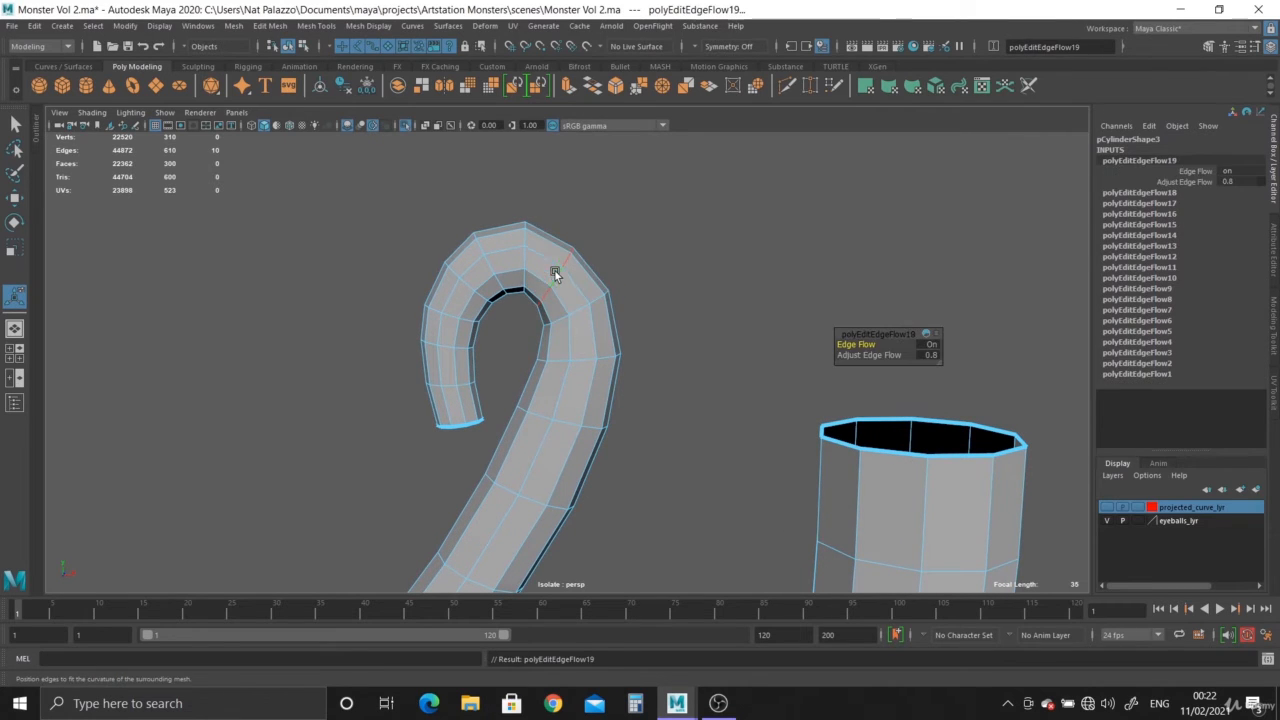
# Step: Smooth the next three edge loops over the top of the curl with Edit Edge Flow
pyautogui.doubleClick(501, 264)
pyautogui.press('g')
pyautogui.doubleClick(487, 274)
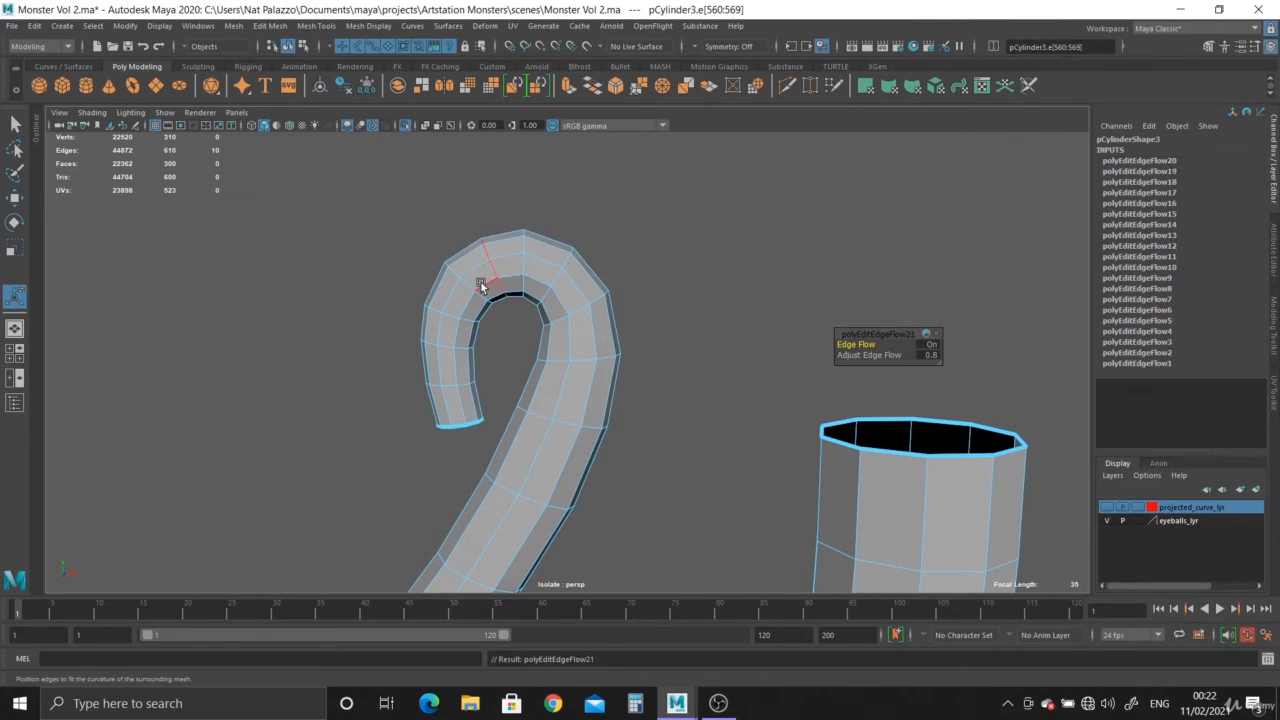
pyautogui.press('g')
pyautogui.doubleClick(453, 309)
pyautogui.press('g')
# Step: Smooth the last three edge loops down the curl to its open tip with Edit Edge Flow
pyautogui.doubleClick(450, 317)
pyautogui.press('g')
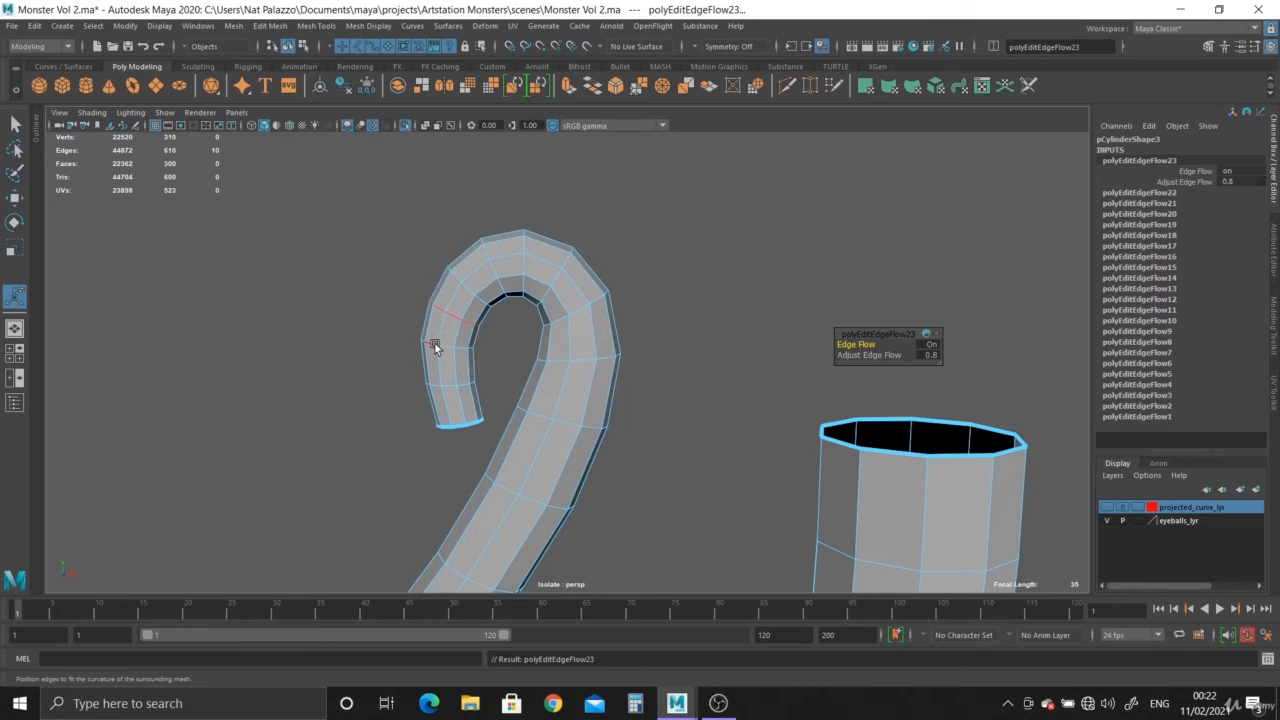
pyautogui.doubleClick(446, 348)
pyautogui.press('g')
pyautogui.click(450, 384)
pyautogui.press('g')
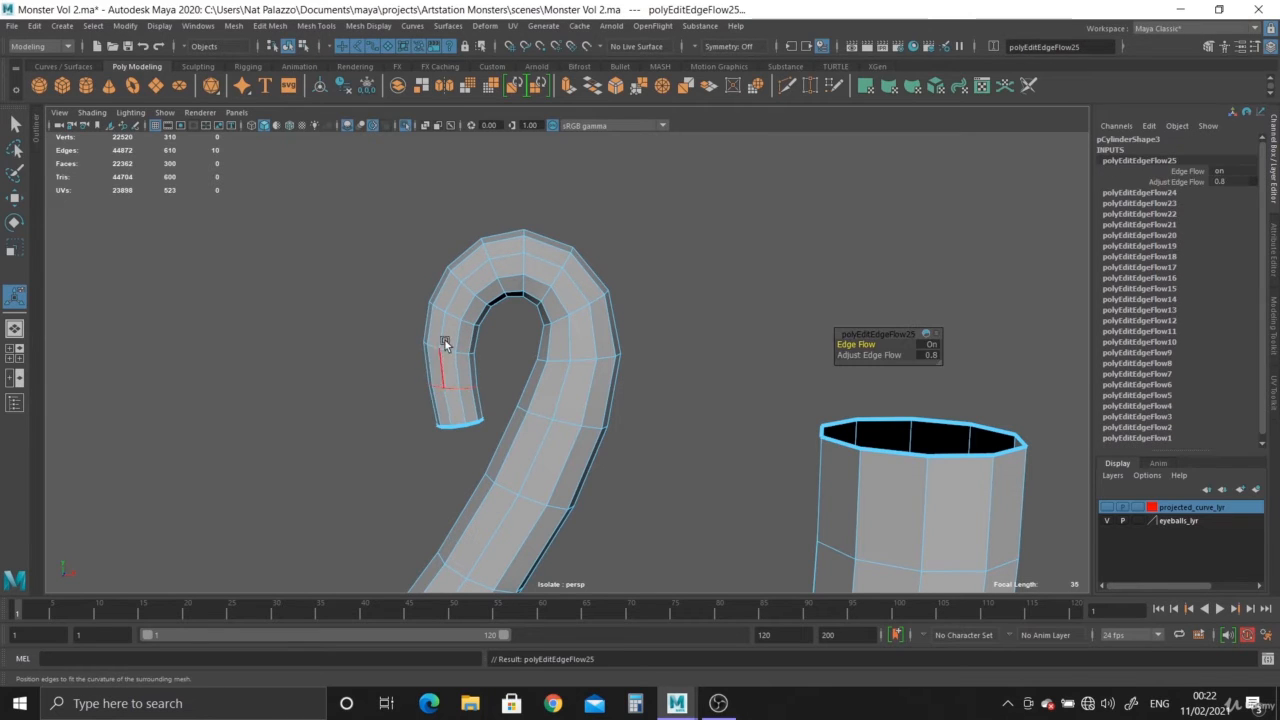
# Step: Return to object mode, deselect the tentacle and examine its smoothed shape from the whole form to the curled tip
pyautogui.moveTo(451, 277); pyautogui.dragTo(517, 241, button='right')
pyautogui.click(658, 320)
pyautogui.keyDown('alt'); pyautogui.moveTo(640, 318); pyautogui.dragTo(428, 345, button='right'); pyautogui.keyUp('alt')
pyautogui.moveTo(434, 372)
pyautogui.keyDown('alt'); pyautogui.mouseDown(button='middle')
pyautogui.moveTo(434, 287)
pyautogui.moveTo(456, 371)
pyautogui.mouseUp(button='middle'); pyautogui.keyUp('alt')
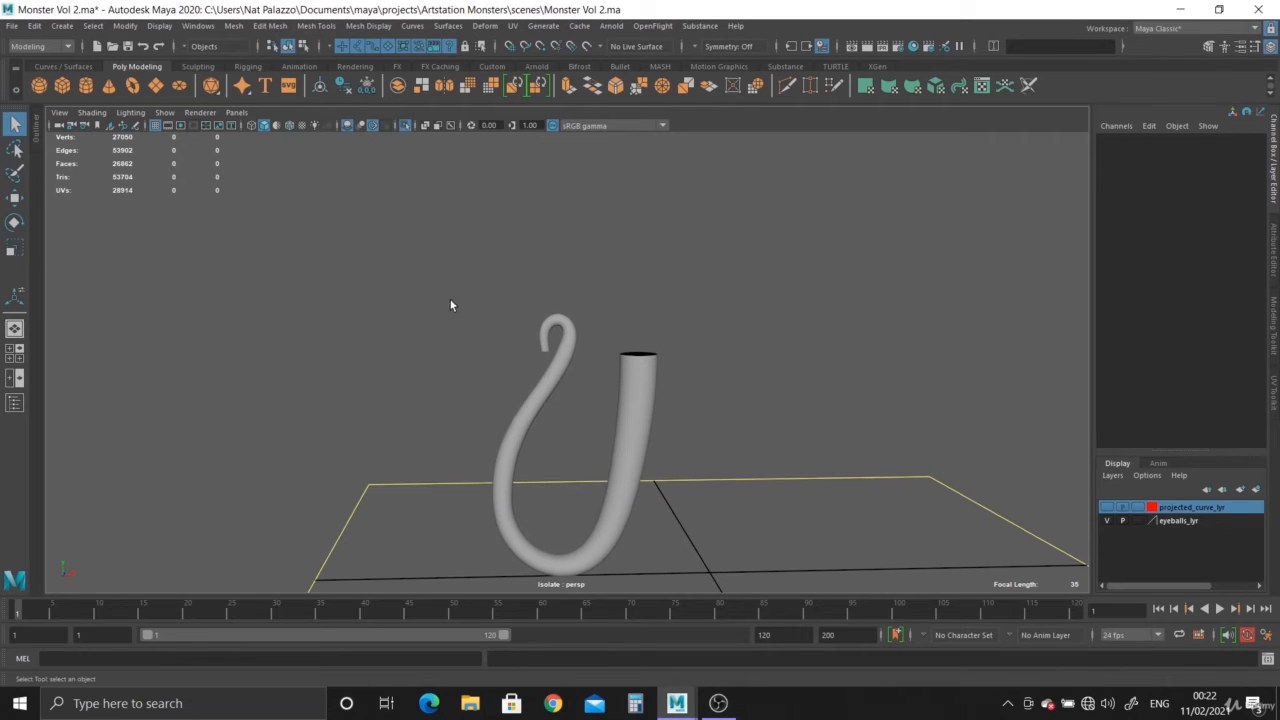
pyautogui.keyDown('alt'); pyautogui.moveTo(451, 303); pyautogui.dragTo(644, 488, button='right'); pyautogui.keyUp('alt')
pyautogui.keyDown('alt'); pyautogui.moveTo(644, 488); pyautogui.dragTo(638, 598, button='middle'); pyautogui.keyUp('alt')
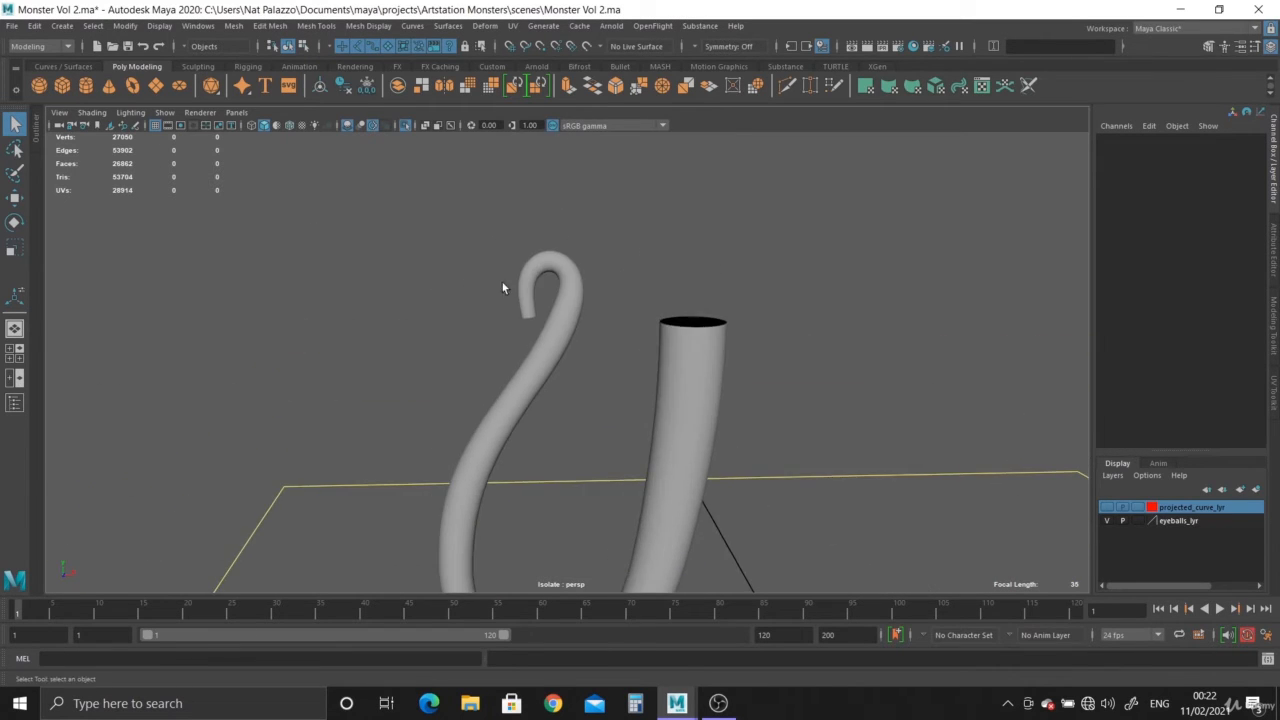
pyautogui.keyDown('alt'); pyautogui.moveTo(502, 285); pyautogui.dragTo(571, 408, button='right'); pyautogui.keyUp('alt')
pyautogui.keyDown('alt'); pyautogui.moveTo(571, 408); pyautogui.dragTo(573, 565, button='middle'); pyautogui.keyUp('alt')
pyautogui.keyDown('alt'); pyautogui.moveTo(572, 502); pyautogui.dragTo(614, 523, button='right'); pyautogui.keyUp('alt')
pyautogui.keyDown('alt'); pyautogui.moveTo(478, 384); pyautogui.dragTo(530, 384, button='middle'); pyautogui.keyUp('alt')
pyautogui.keyDown('alt'); pyautogui.moveTo(531, 379); pyautogui.dragTo(570, 396, button='right'); pyautogui.keyUp('alt')
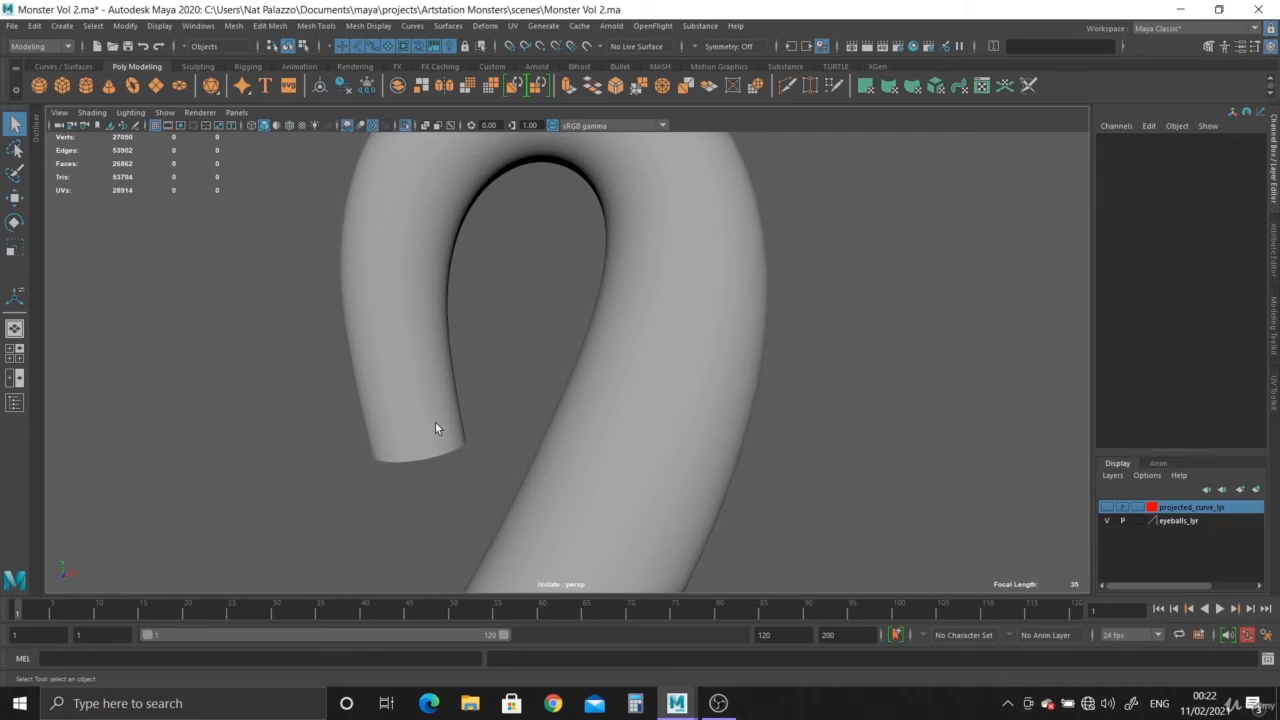
# Step: Turn off smooth mesh preview for the tentacle and delete its construction history
pyautogui.click(431, 421)
pyautogui.press('1')
pyautogui.keyDown('alt'); pyautogui.moveTo(480, 446); pyautogui.dragTo(488, 349); pyautogui.keyUp('alt')
pyautogui.keyDown('alt'); pyautogui.moveTo(488, 349); pyautogui.dragTo(559, 376, button='middle'); pyautogui.keyUp('alt')
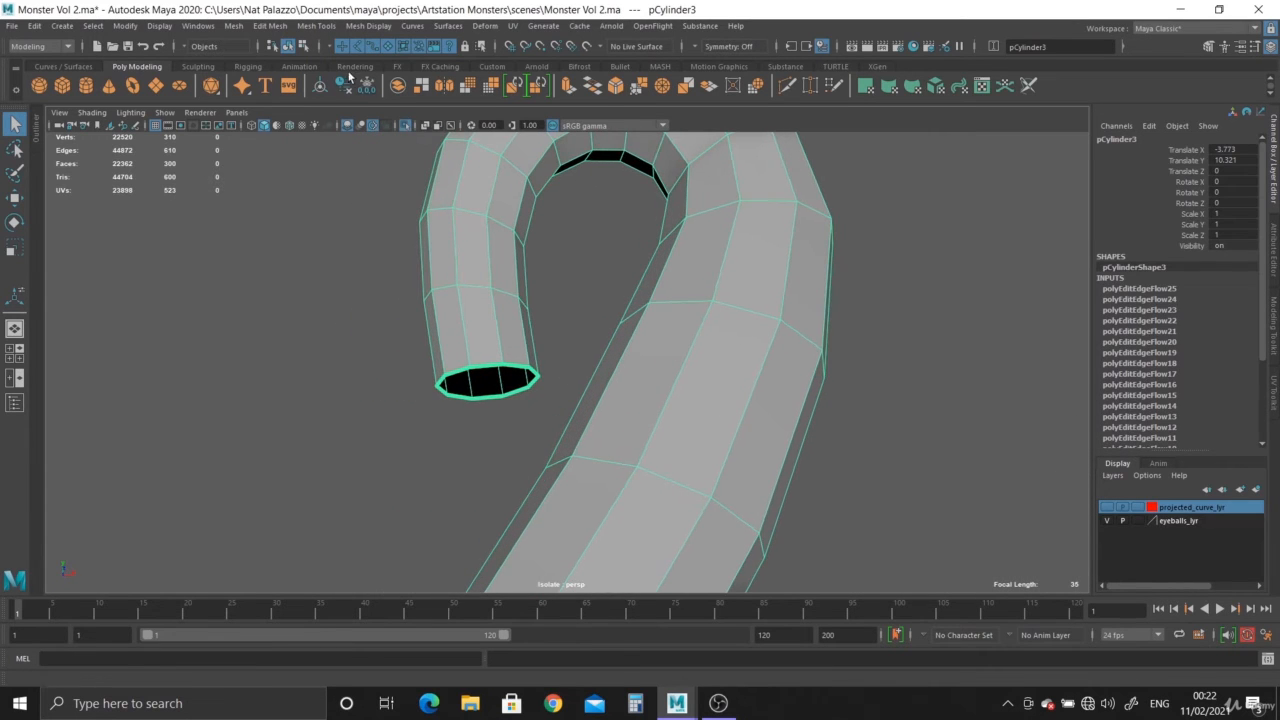
pyautogui.click(342, 86)
# Step: Switch to edge mode and select the whole border edge loop around the open end of the curled tip
pyautogui.keyDown('alt'); pyautogui.moveTo(446, 335); pyautogui.dragTo(480, 357, button='right'); pyautogui.keyUp('alt')
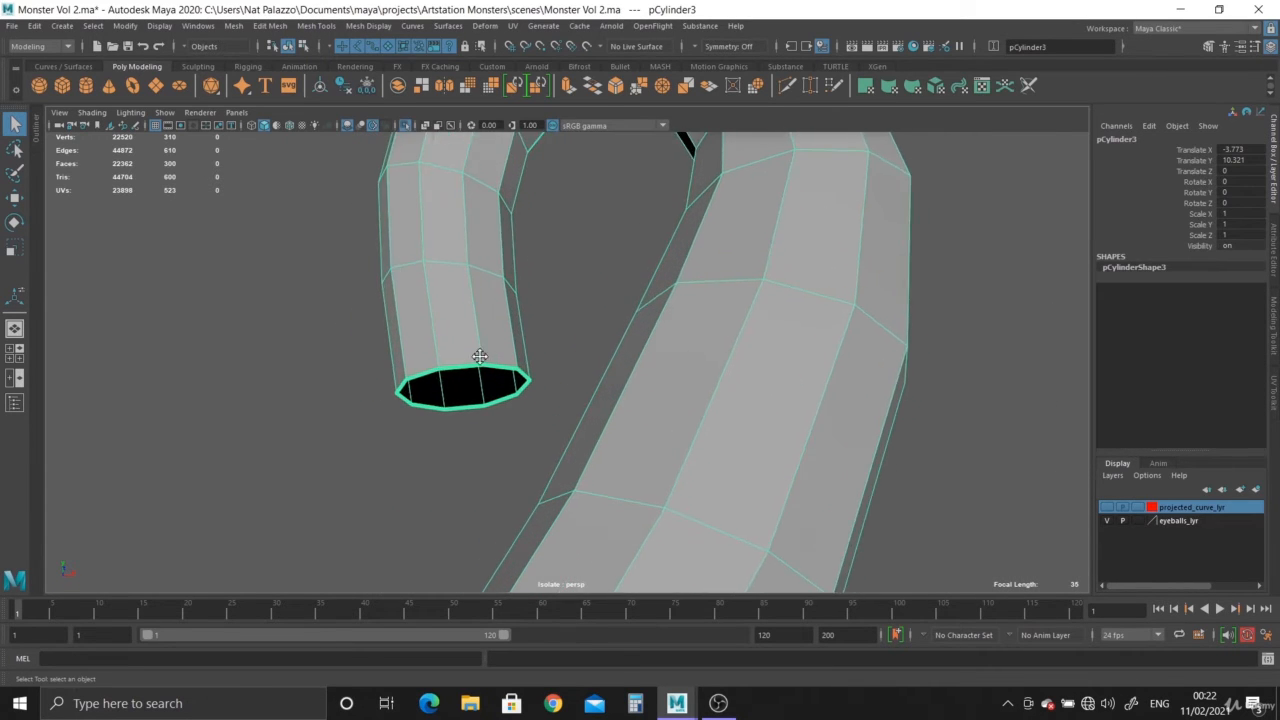
pyautogui.keyDown('alt'); pyautogui.moveTo(480, 357); pyautogui.dragTo(504, 357, button='middle'); pyautogui.keyUp('alt')
pyautogui.moveTo(491, 338); pyautogui.dragTo(491, 302, button='right')
pyautogui.doubleClick(495, 365)
pyautogui.doubleClick(492, 370)
pyautogui.moveTo(498, 388)
pyautogui.keyDown('alt'); pyautogui.mouseDown()
pyautogui.moveTo(522, 408)
pyautogui.moveTo(513, 382)
pyautogui.mouseUp(); pyautogui.keyUp('alt')
pyautogui.keyDown('alt'); pyautogui.moveTo(478, 300); pyautogui.dragTo(478, 322, button='middle'); pyautogui.keyUp('alt')
pyautogui.keyDown('alt'); pyautogui.moveTo(398, 262); pyautogui.dragTo(439, 276, button='right'); pyautogui.keyUp('alt')
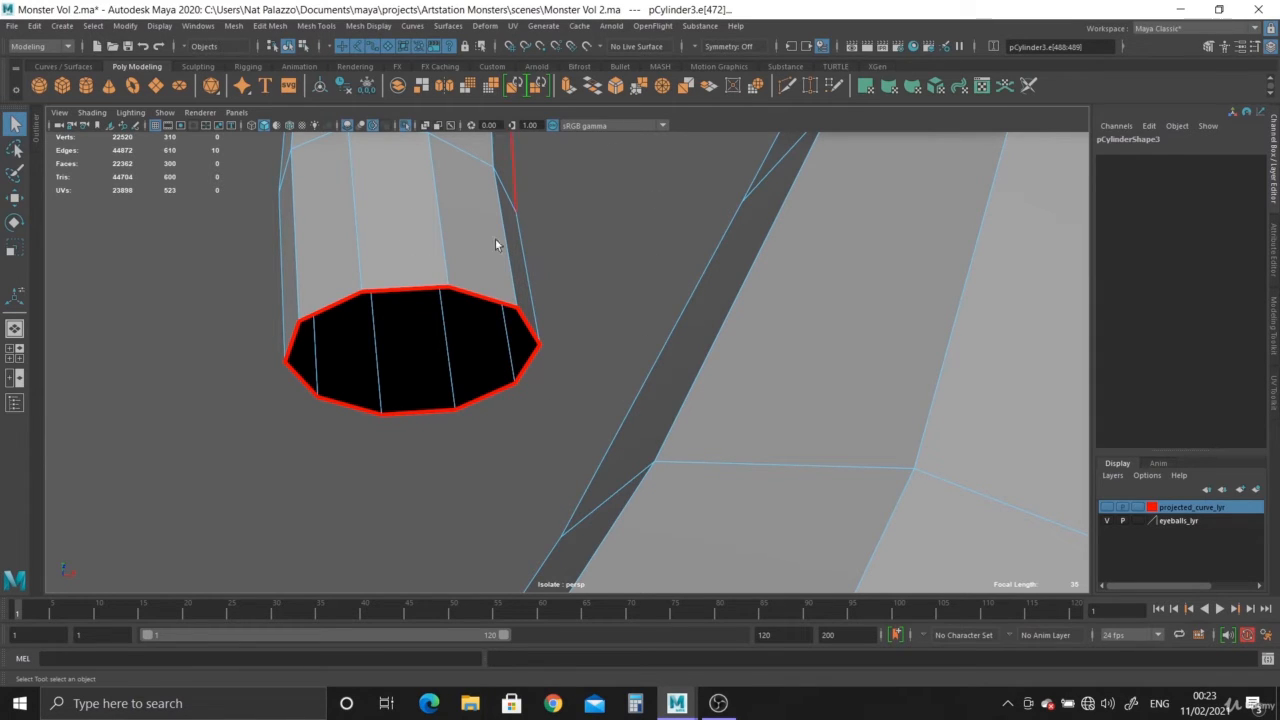
# Step: Try extruding the tip's border edges and scaling them inwards, and undo the extrusion
pyautogui.click(568, 88)
pyautogui.moveTo(423, 352); pyautogui.dragTo(354, 349)
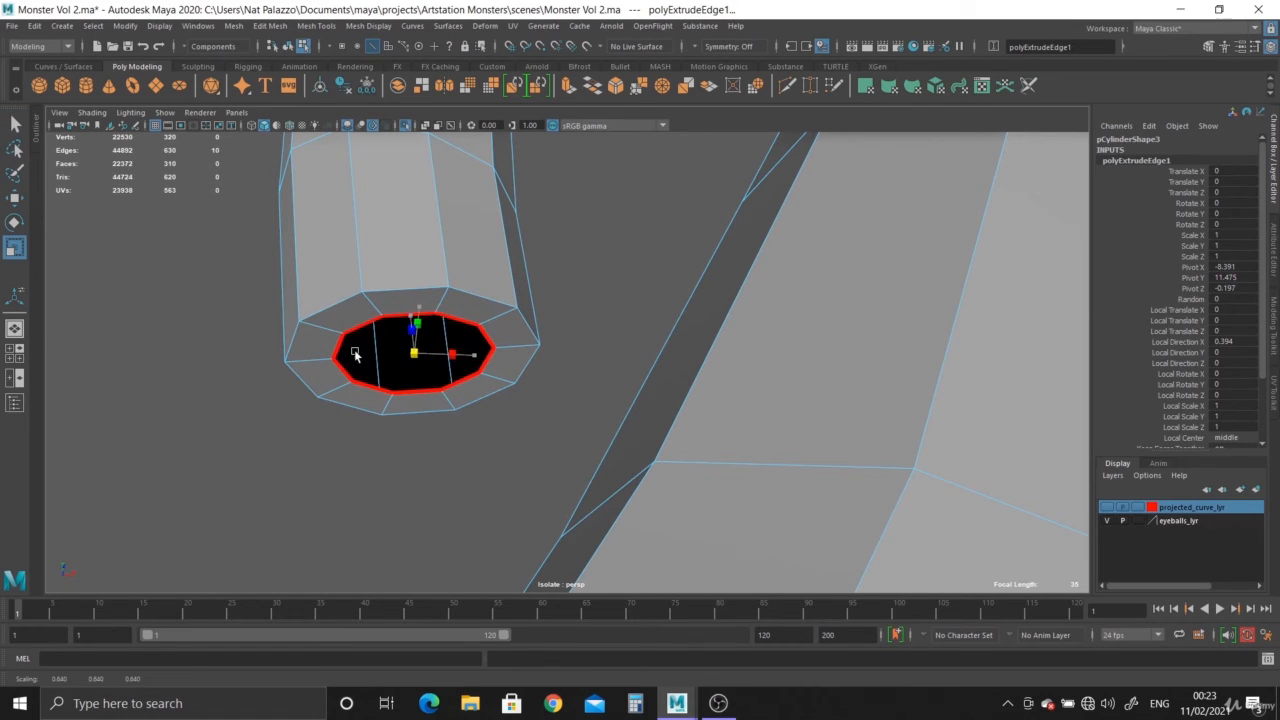
pyautogui.hotkey('ctrl', 'z')
pyautogui.rightClick(395, 290)
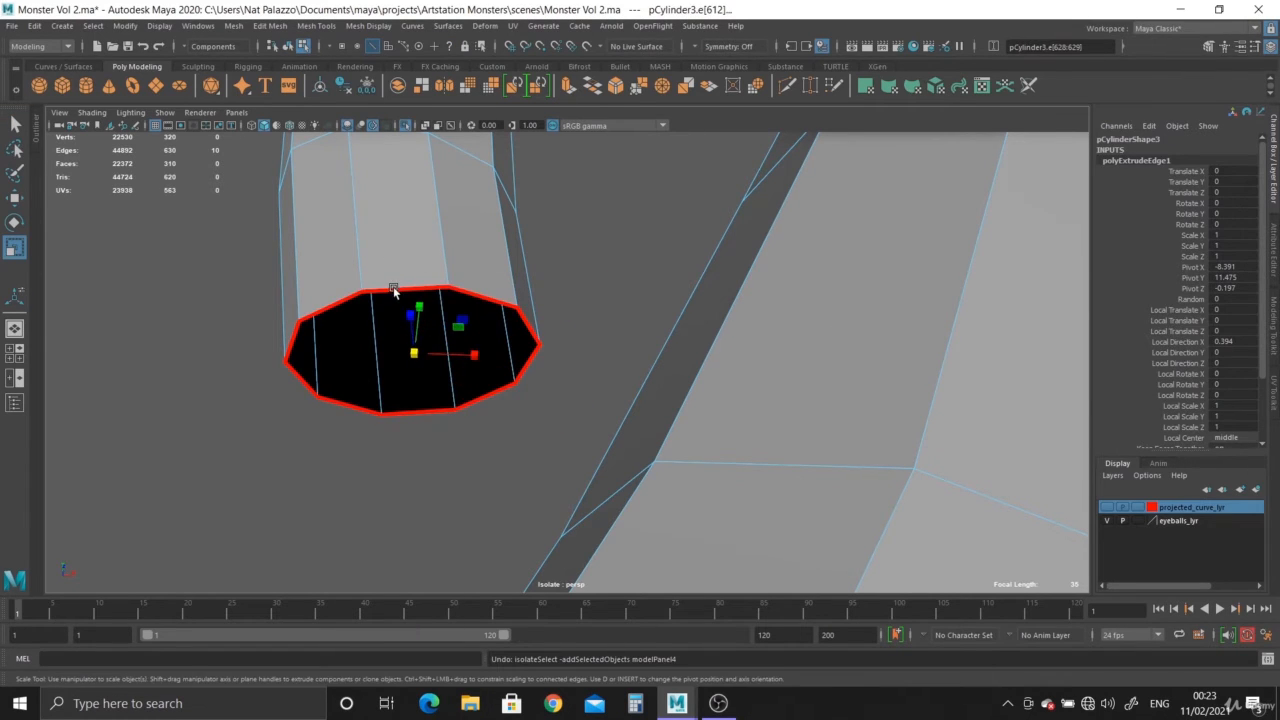
pyautogui.click(362, 338)
pyautogui.hotkey('ctrl', 'z')
pyautogui.hotkey('ctrl', 'z')
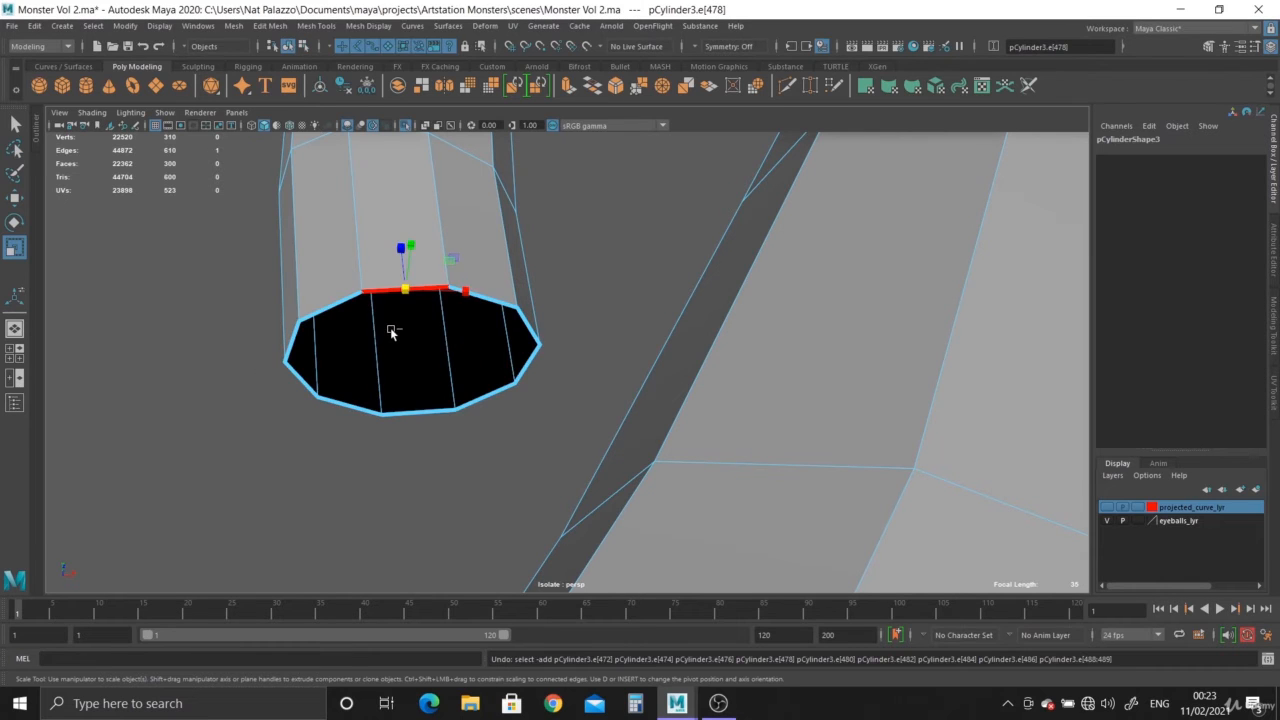
# Step: Try closing the tip's open end with Fill Hole from one border edge, inspect the cap and undo it
pyautogui.click(330, 307)
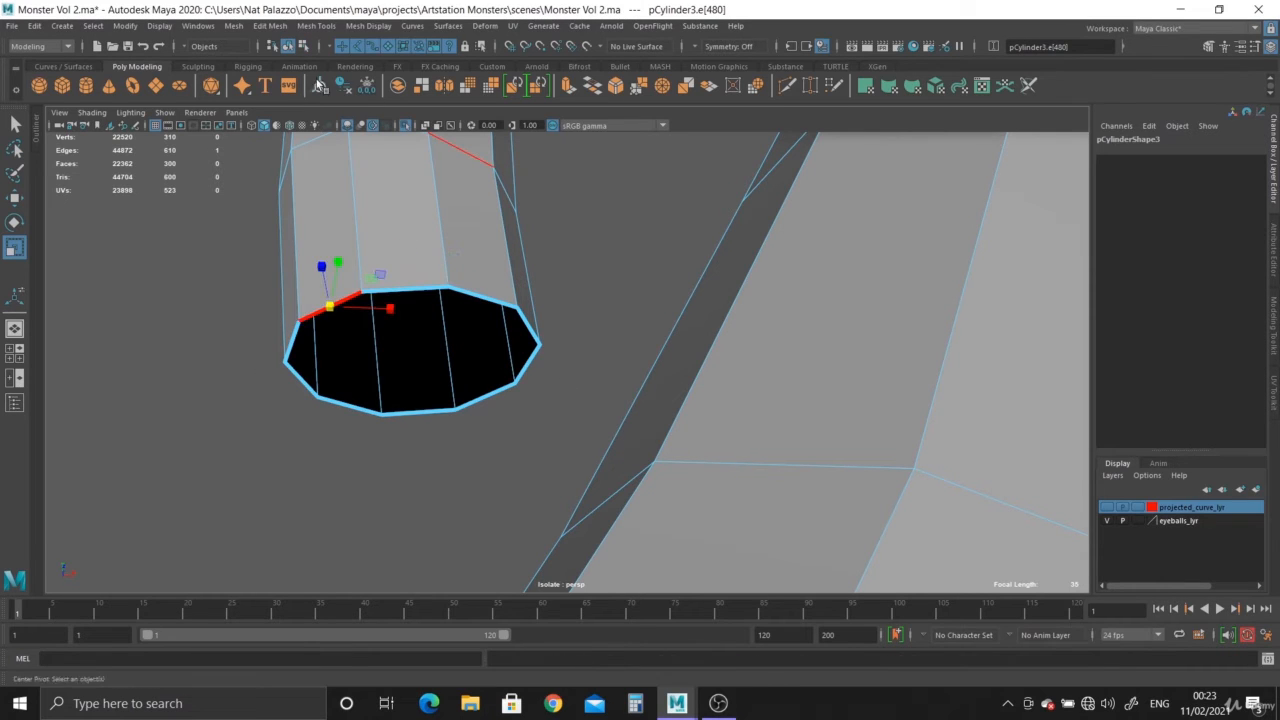
pyautogui.click(232, 27)
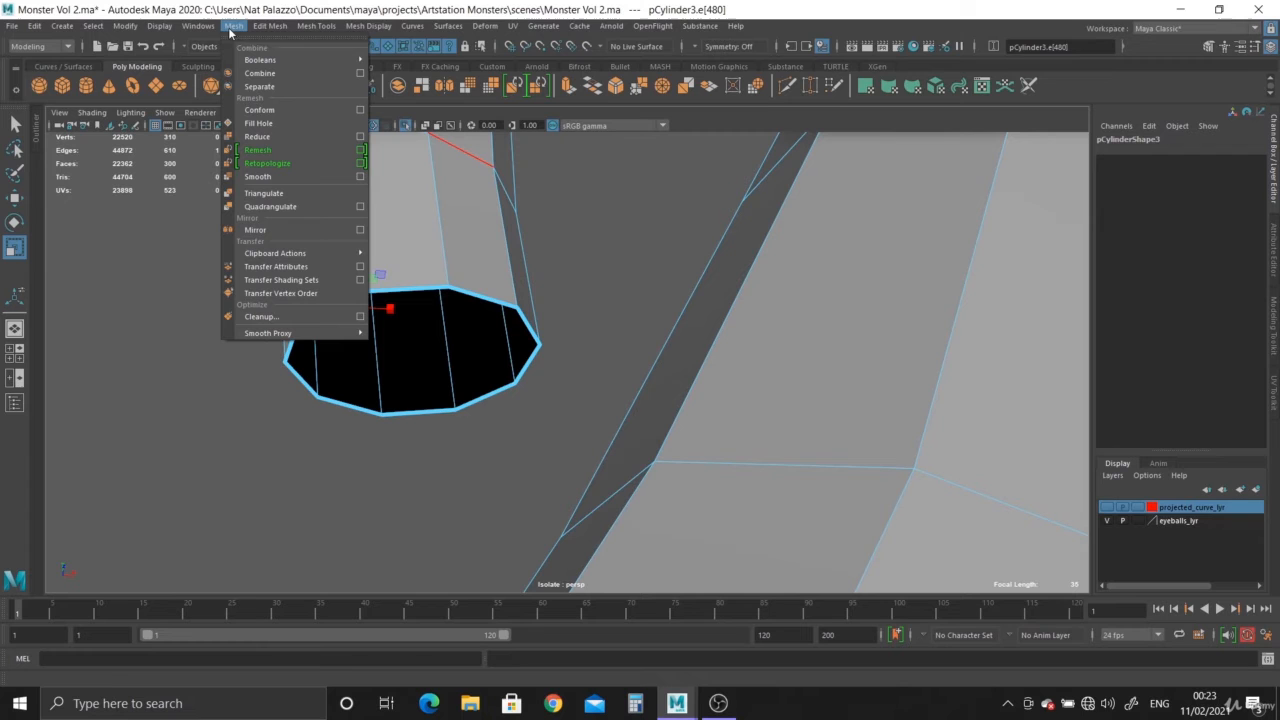
pyautogui.click(257, 123)
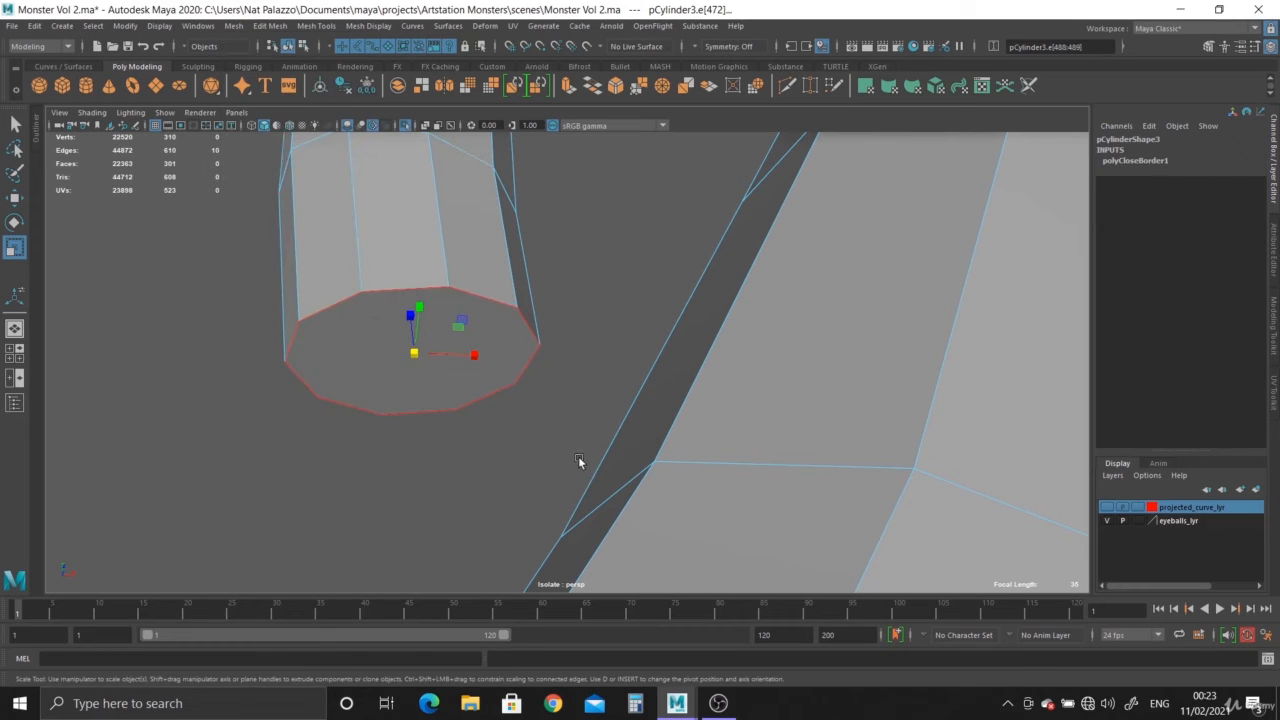
pyautogui.keyDown('alt'); pyautogui.moveTo(532, 418); pyautogui.dragTo(516, 265); pyautogui.keyUp('alt')
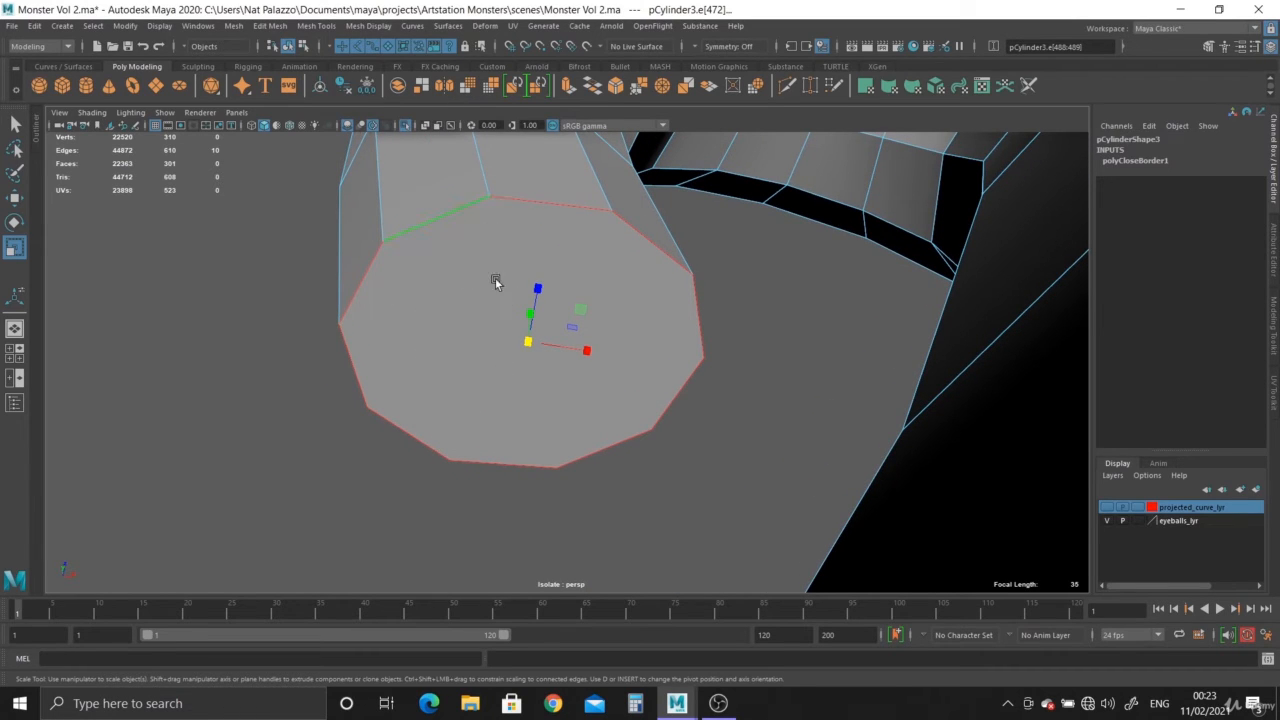
pyautogui.hotkey('ctrl', 'z')
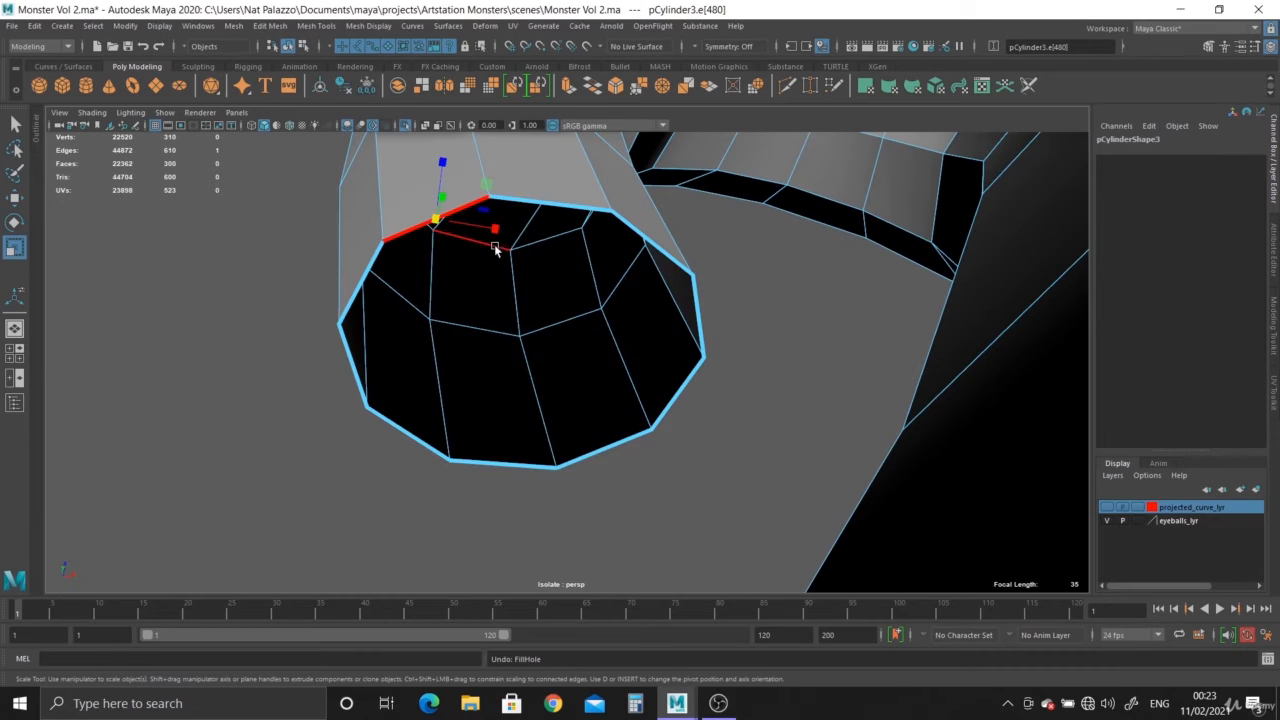
# Step: Extrude the border edge loop of the tip's opening and scale it inwards to about half its width
pyautogui.doubleClick(548, 203)
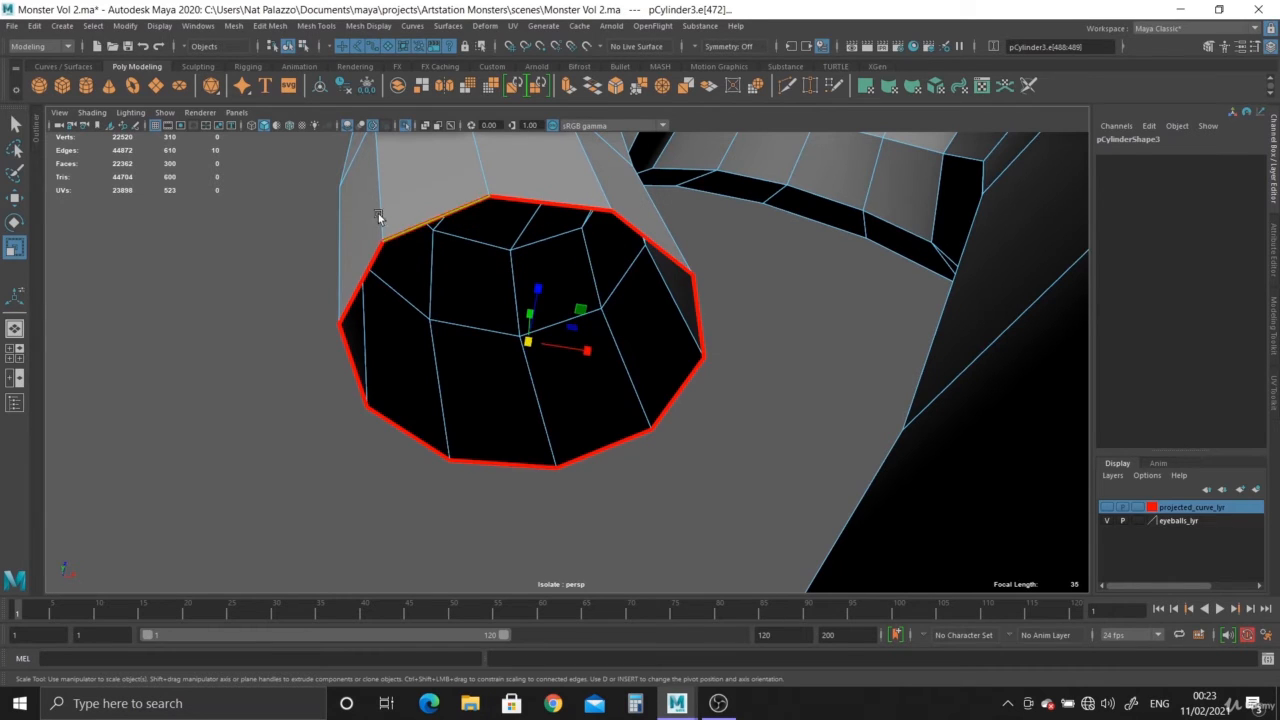
pyautogui.click(567, 86)
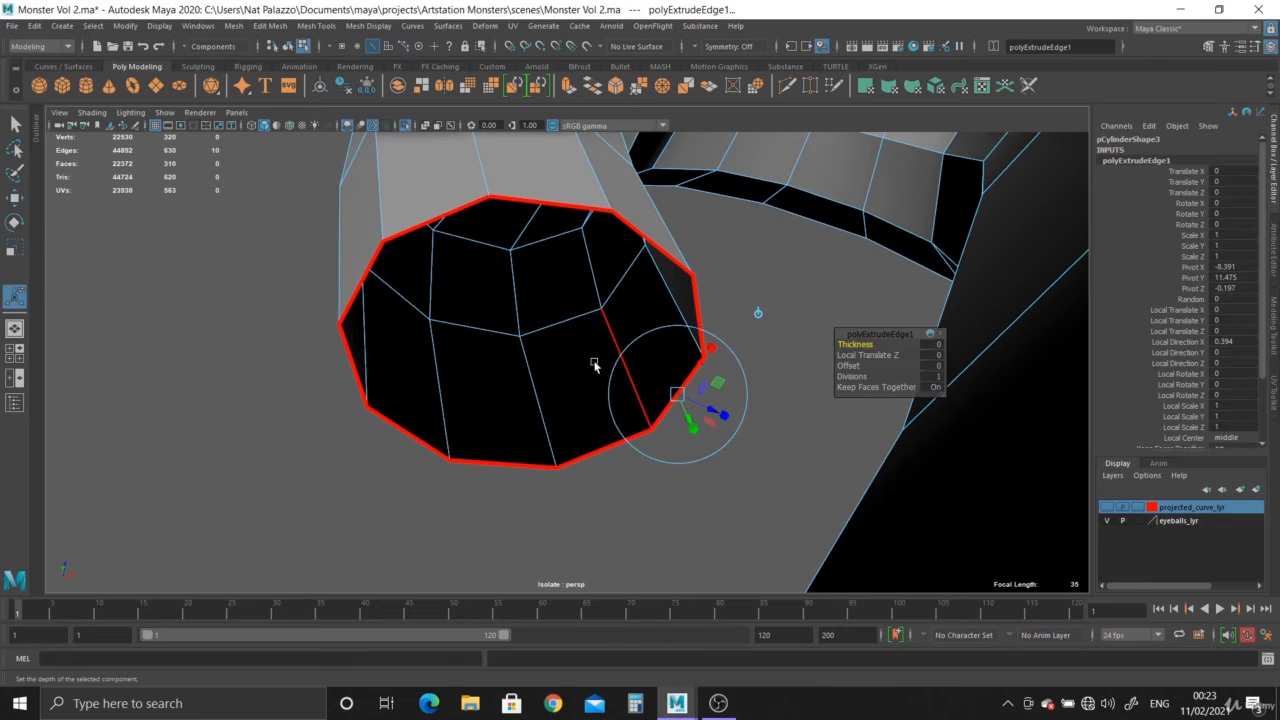
pyautogui.moveTo(527, 343); pyautogui.dragTo(401, 320)
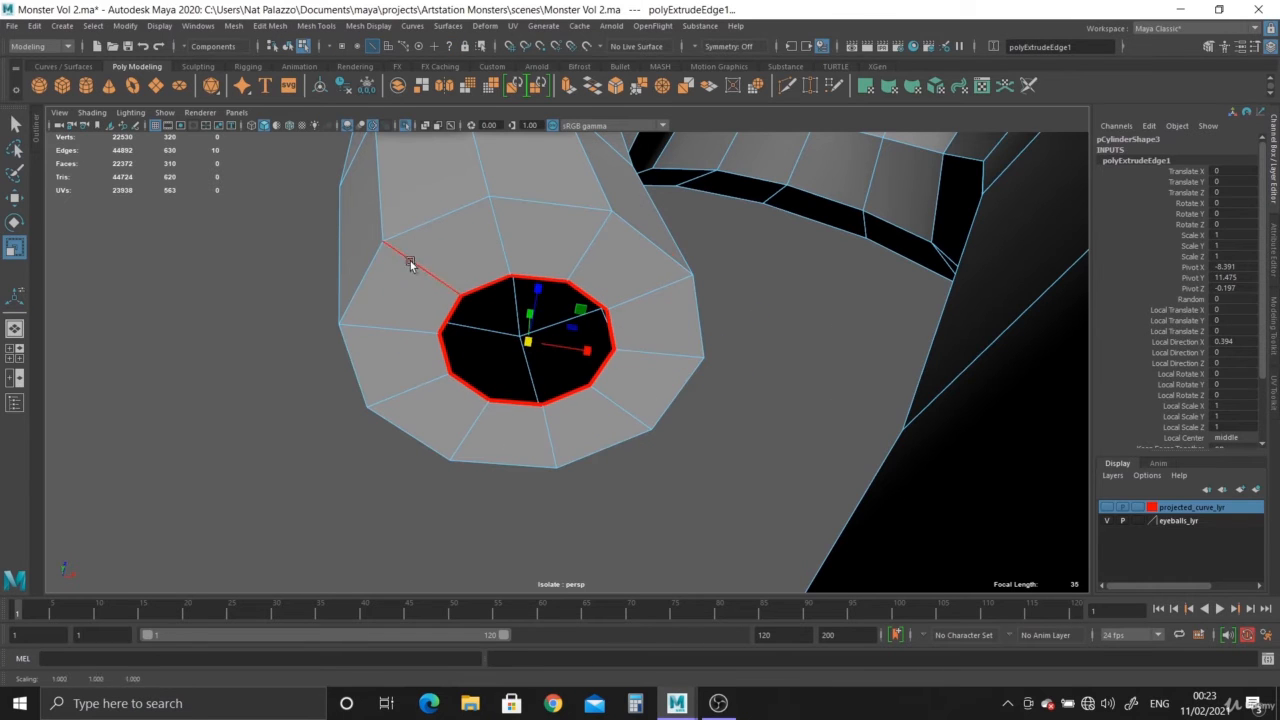
# Step: Close the smaller opening inside the extruded ring at the tip with Fill Hole
pyautogui.keyDown('alt'); pyautogui.moveTo(525, 296); pyautogui.dragTo(529, 324, button='middle'); pyautogui.keyUp('alt')
pyautogui.keyDown('alt'); pyautogui.moveTo(529, 324); pyautogui.dragTo(559, 355, button='right'); pyautogui.keyUp('alt')
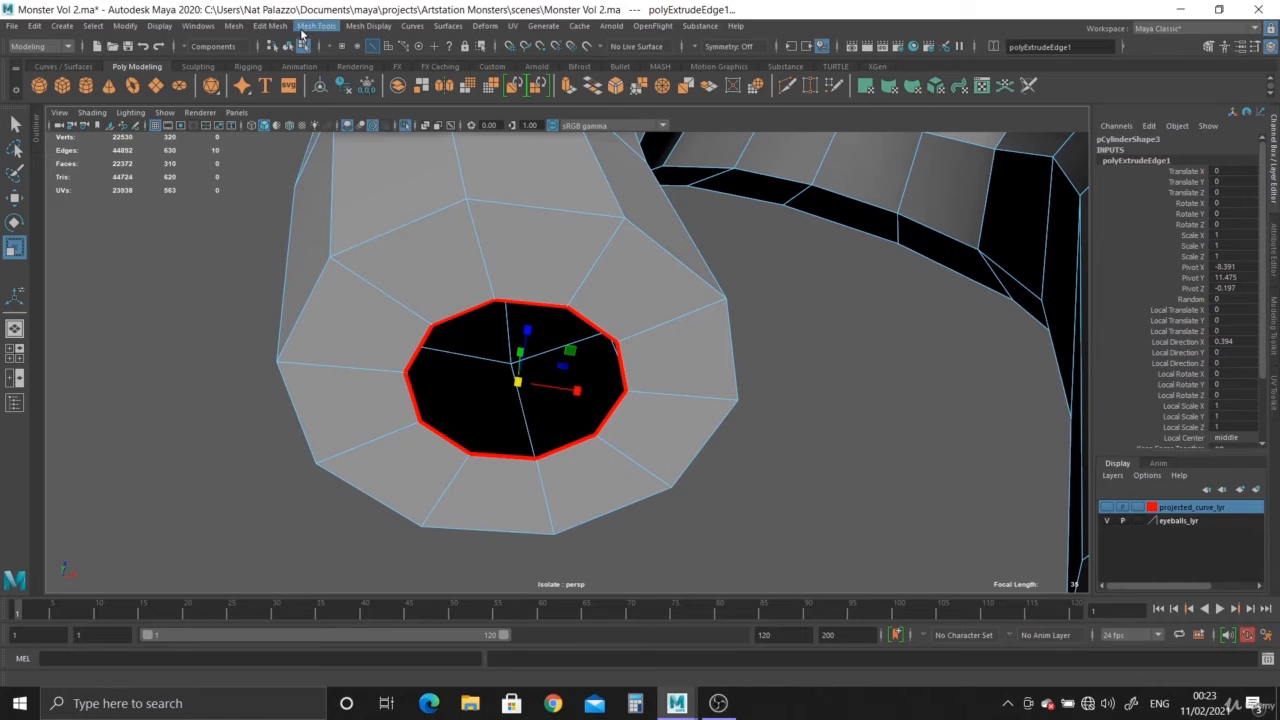
pyautogui.click(234, 26)
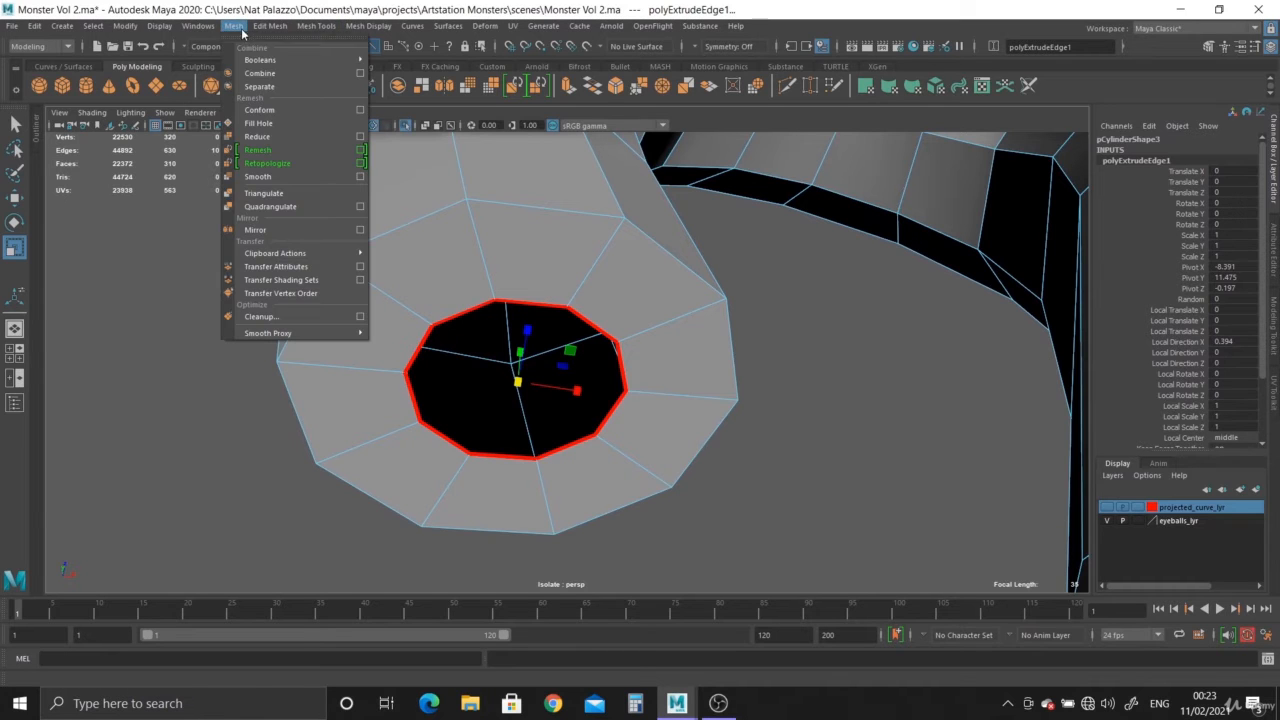
pyautogui.click(262, 117)
# Step: Check the Multi-Cut tool settings and cut an edge across the middle of the tip's inner cap between two opposite vertices
pyautogui.keyDown('alt'); pyautogui.moveTo(512, 334); pyautogui.dragTo(575, 457); pyautogui.keyUp('alt')
pyautogui.keyDown('alt'); pyautogui.moveTo(575, 457); pyautogui.dragTo(627, 422, button='right'); pyautogui.keyUp('alt')
pyautogui.keyDown('alt'); pyautogui.moveTo(627, 422); pyautogui.dragTo(630, 358, button='middle'); pyautogui.keyUp('alt')
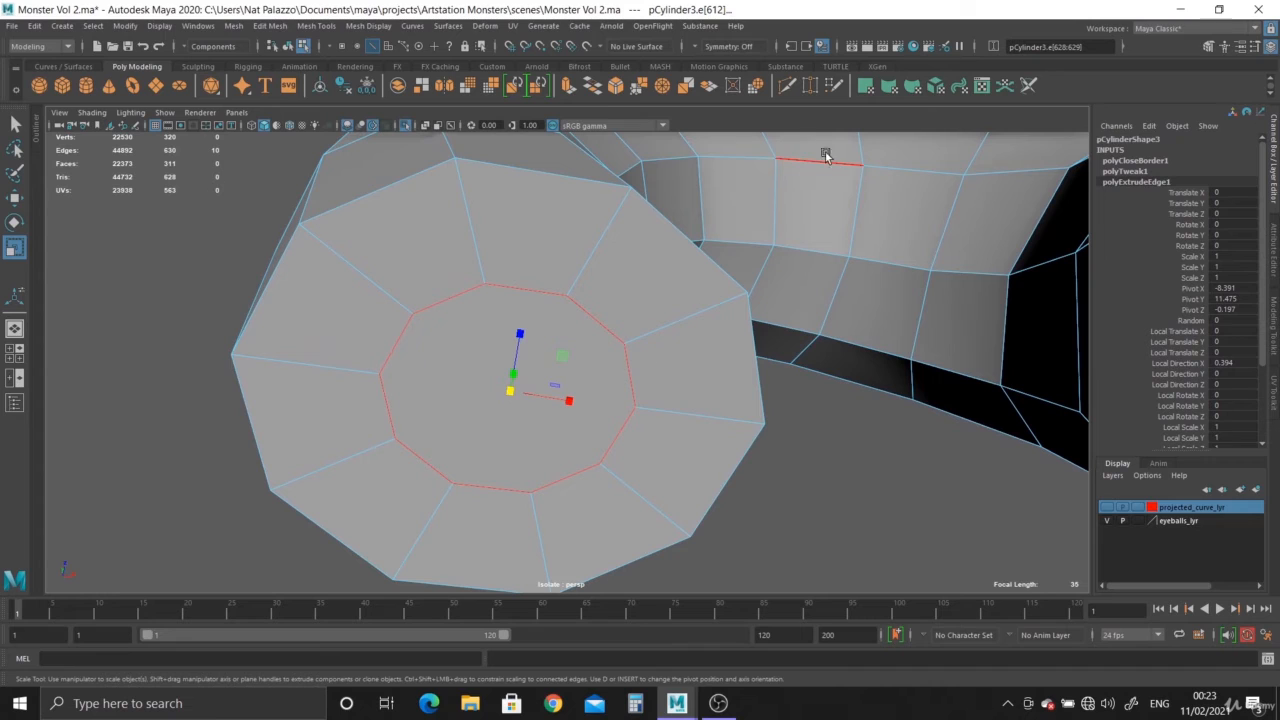
pyautogui.doubleClick(787, 86)
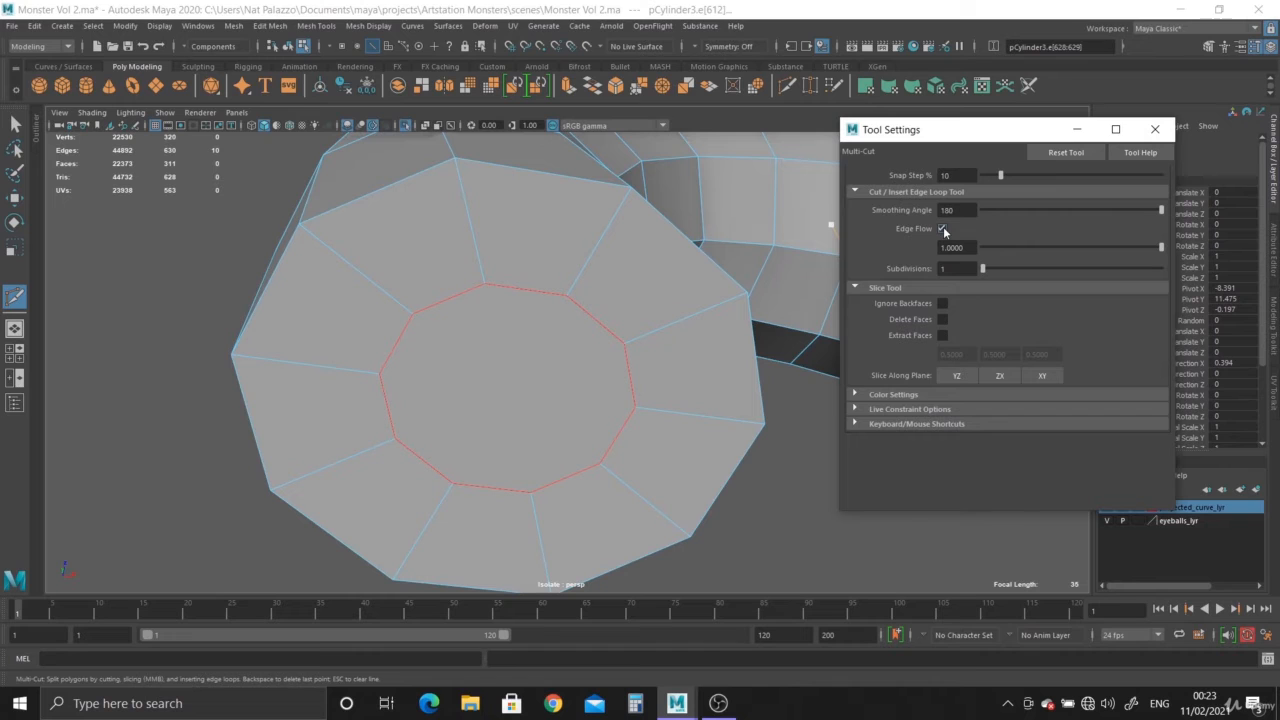
pyautogui.click(1157, 130)
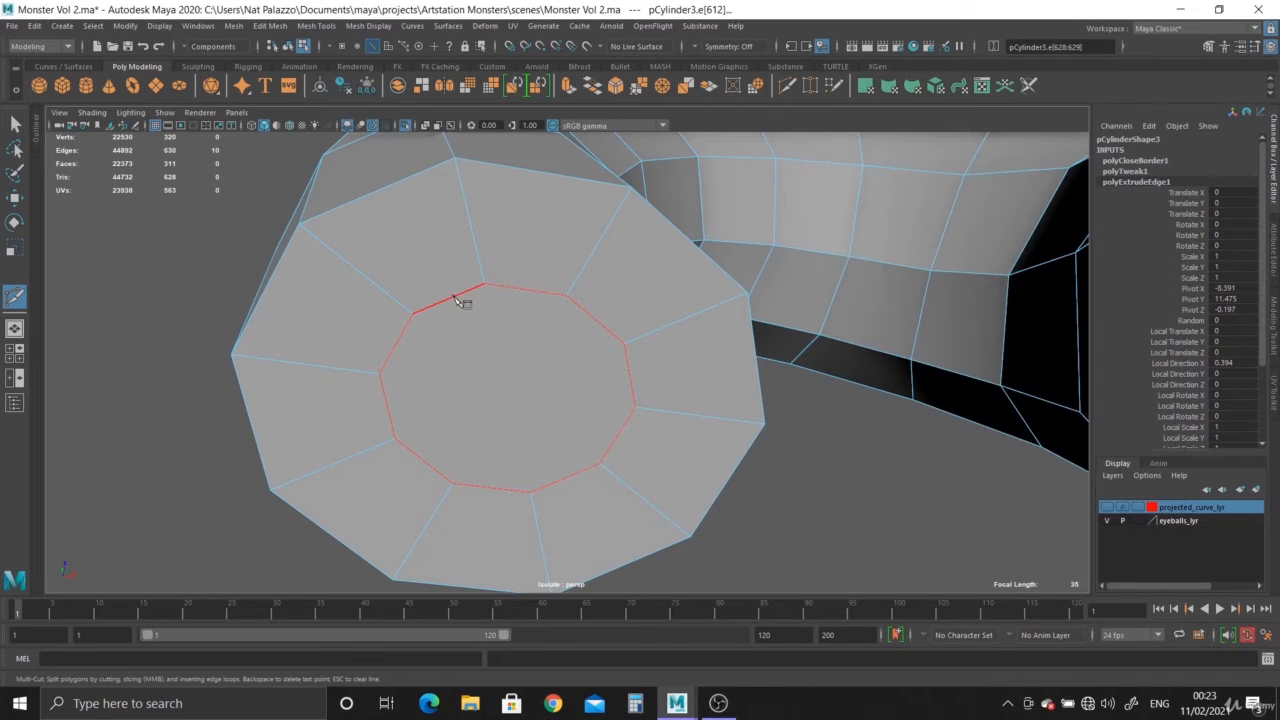
pyautogui.press('Return')
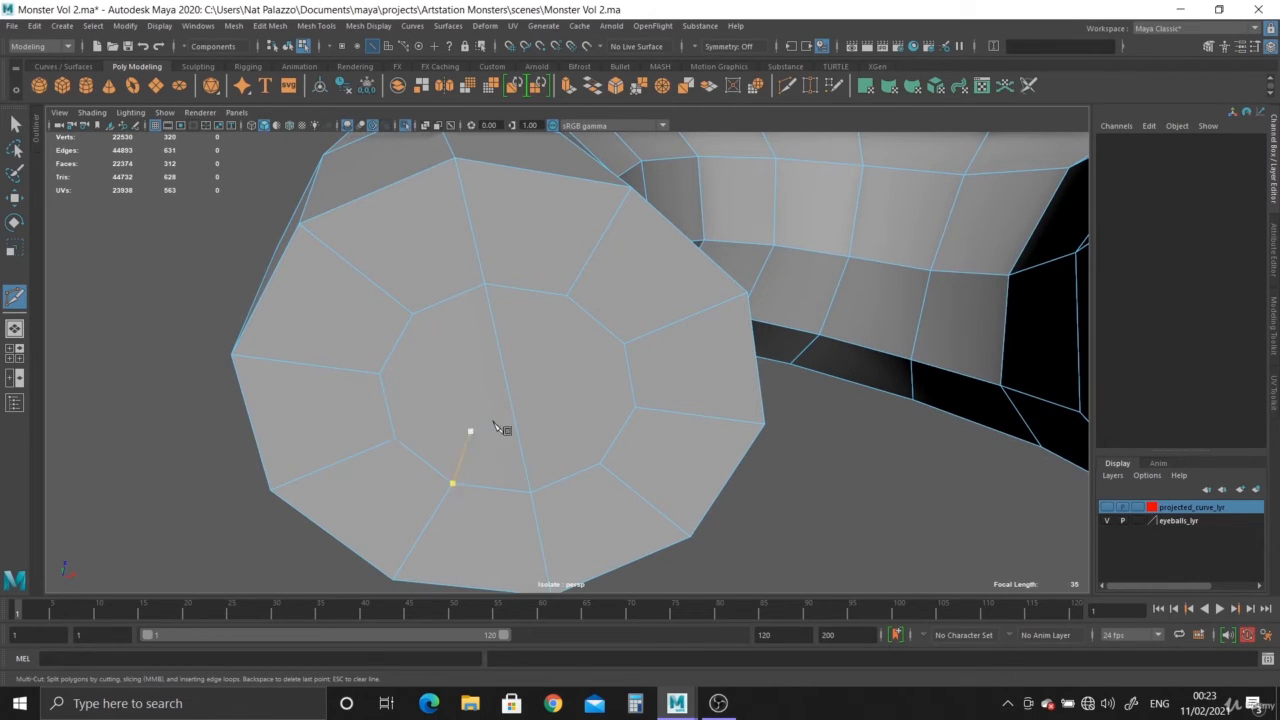
# Step: Cut edges across the tip's inner cap between opposite vertices and add edge loops in the cap's ring and near the tip's end
pyautogui.click(379, 373)
pyautogui.click(634, 407)
pyautogui.keyDown('alt'); pyautogui.moveTo(742, 450); pyautogui.dragTo(637, 429); pyautogui.keyUp('alt')
pyautogui.keyDown('alt'); pyautogui.moveTo(637, 429); pyautogui.dragTo(631, 294, button='middle'); pyautogui.keyUp('alt')
pyautogui.keyDown('alt'); pyautogui.moveTo(631, 294); pyautogui.dragTo(602, 325, button='right'); pyautogui.keyUp('alt')
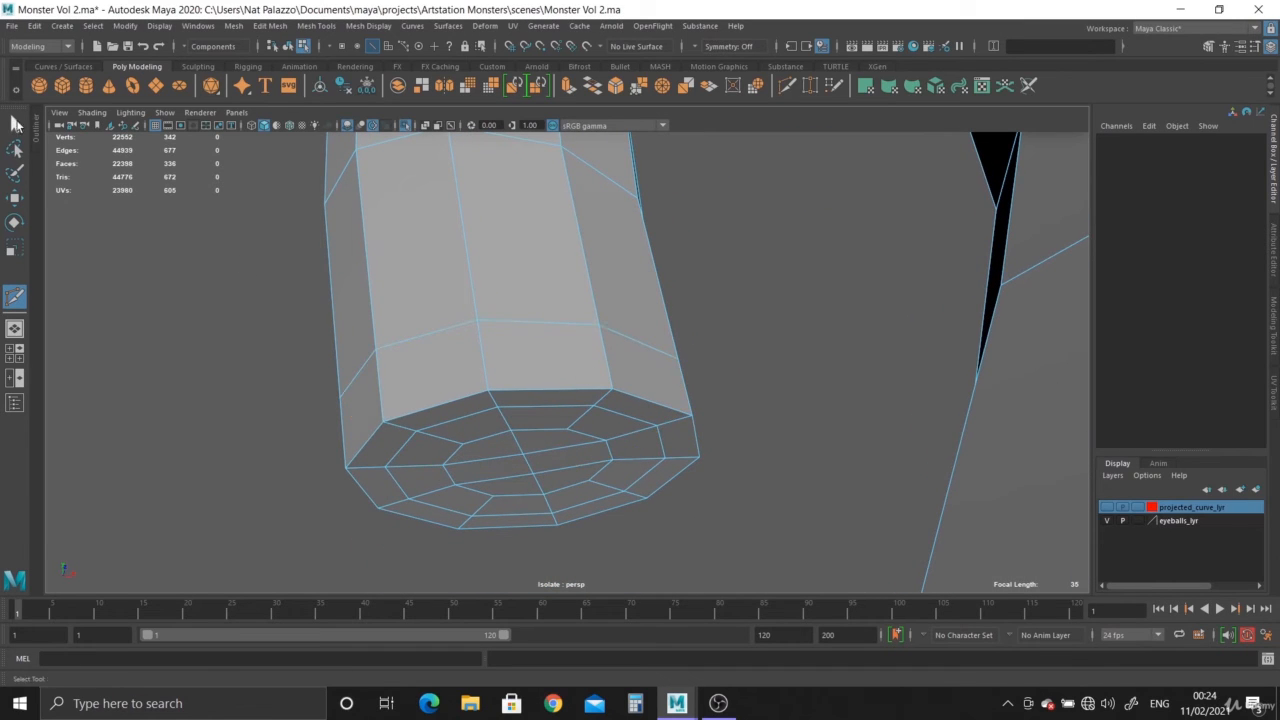
# Step: Select the two centre vertices of the tip's cap and turn on soft selection for moving them
pyautogui.click(16, 122)
pyautogui.keyDown('alt'); pyautogui.moveTo(600, 380); pyautogui.dragTo(703, 486); pyautogui.keyUp('alt')
pyautogui.moveTo(651, 314); pyautogui.dragTo(584, 273, button='right')
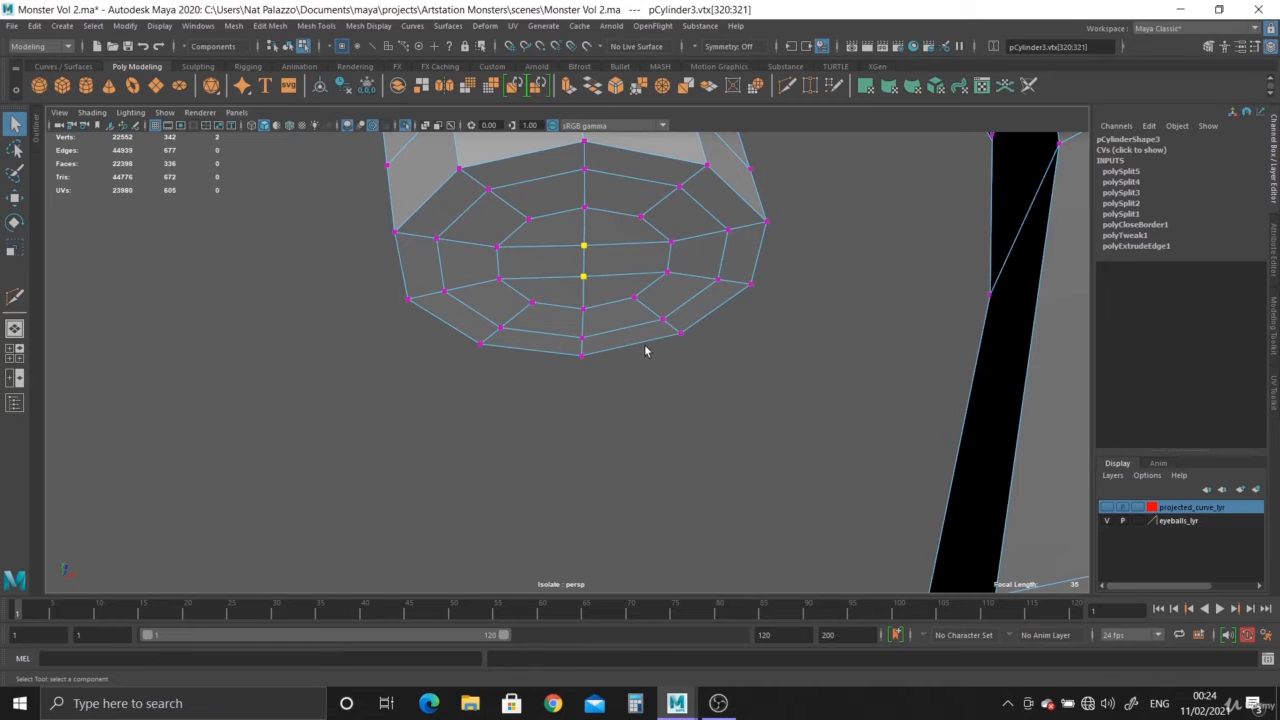
pyautogui.press('w')
pyautogui.keyDown('alt'); pyautogui.moveTo(700, 457); pyautogui.dragTo(440, 375); pyautogui.keyUp('alt')
pyautogui.press('b')
pyautogui.moveTo(568, 410); pyautogui.dragTo(393, 370)
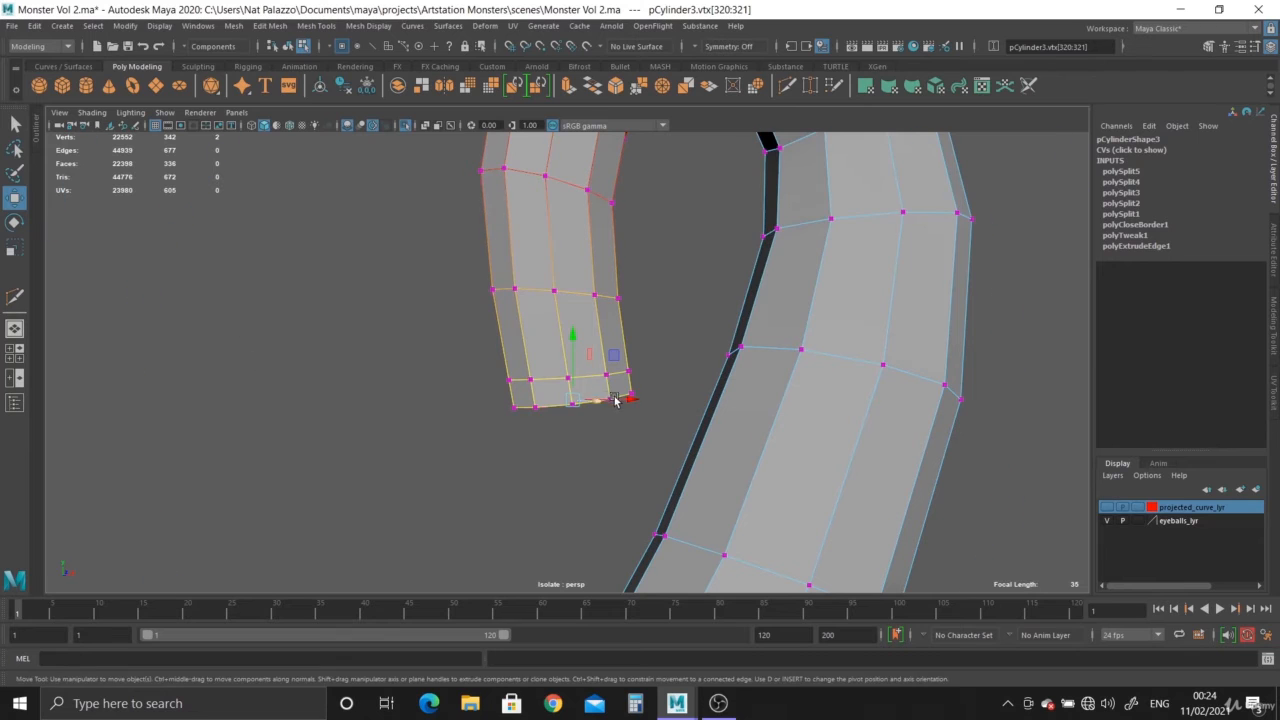
# Step: Test-move the cap's centre vertices and reduce the soft selection falloff radius to about 1.45
pyautogui.press('b')
pyautogui.moveTo(571, 393); pyautogui.dragTo(366, 366)
pyautogui.keyDown('alt'); pyautogui.moveTo(814, 449); pyautogui.dragTo(700, 463); pyautogui.keyUp('alt')
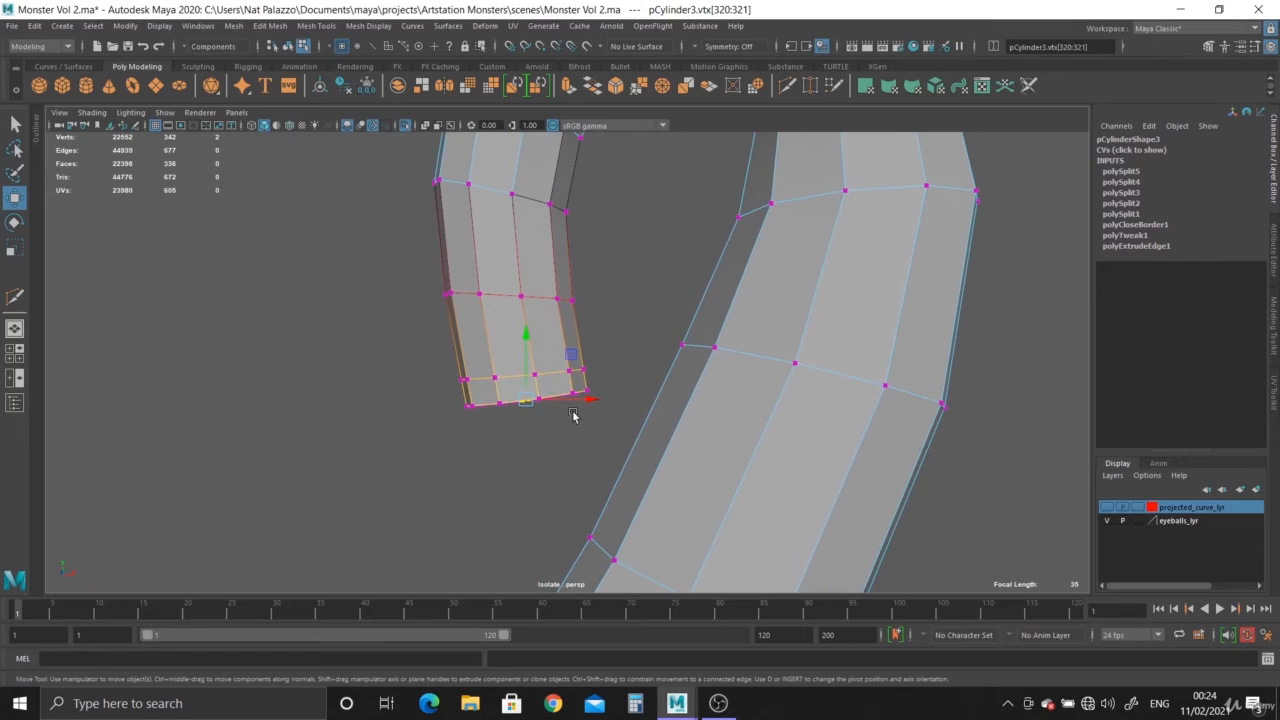
pyautogui.moveTo(533, 402); pyautogui.dragTo(900, 506)
pyautogui.moveTo(525, 340); pyautogui.dragTo(525, 370)
pyautogui.keyDown('alt'); pyautogui.moveTo(525, 370); pyautogui.dragTo(280, 235, button='right'); pyautogui.keyUp('alt')
pyautogui.moveTo(552, 323)
pyautogui.mouseDown()
pyautogui.moveTo(555, 371)
pyautogui.moveTo(564, 328)
pyautogui.mouseUp()
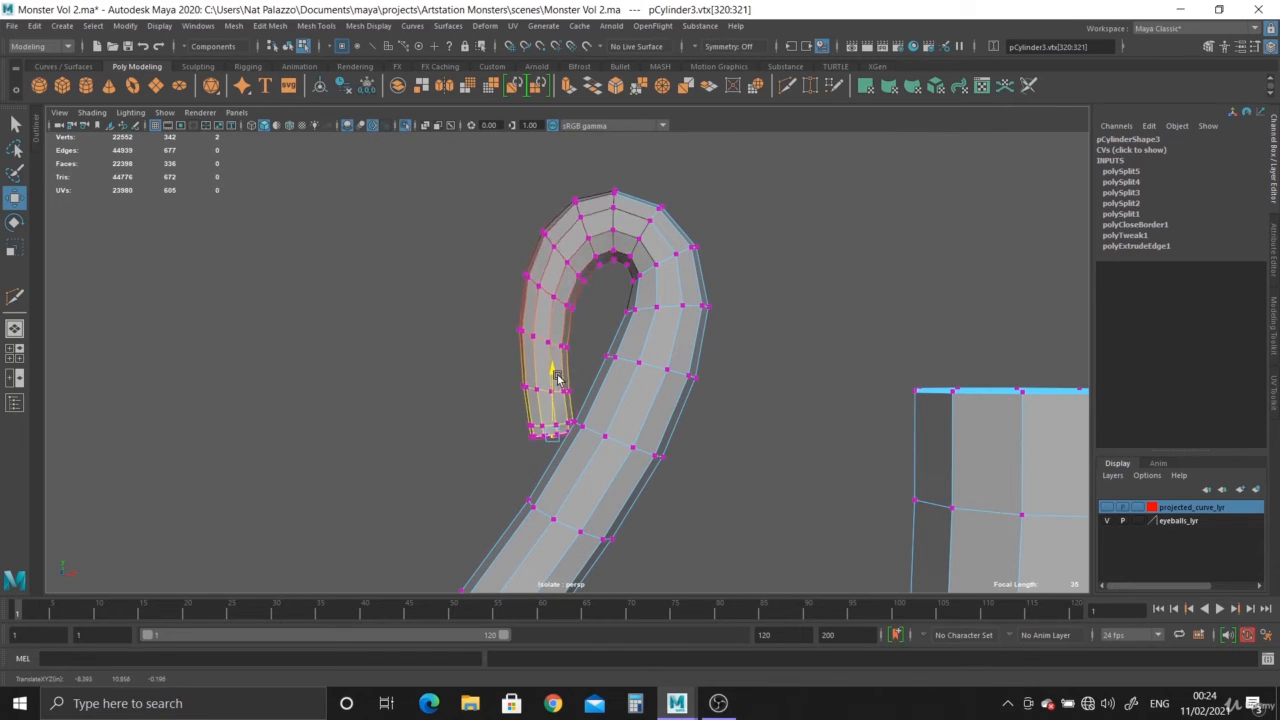
pyautogui.keyDown('alt'); pyautogui.moveTo(580, 343); pyautogui.dragTo(667, 483, button='right'); pyautogui.keyUp('alt')
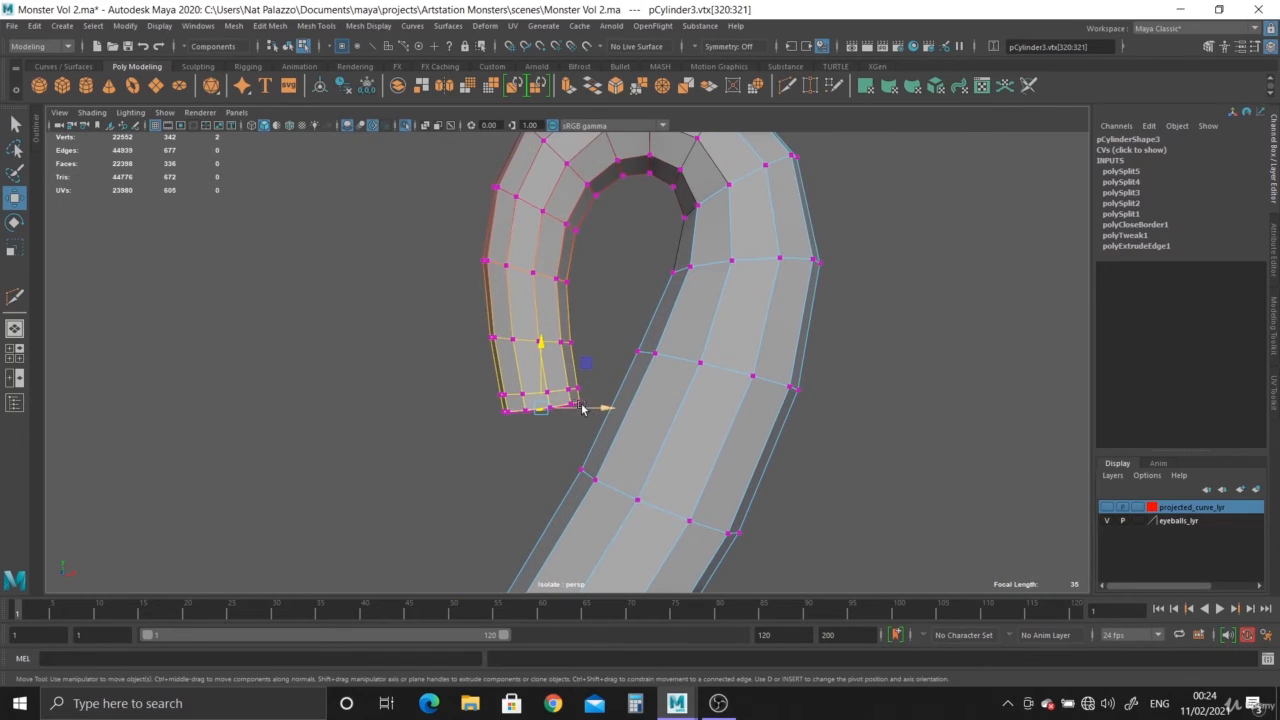
pyautogui.moveTo(549, 410); pyautogui.dragTo(283, 357)
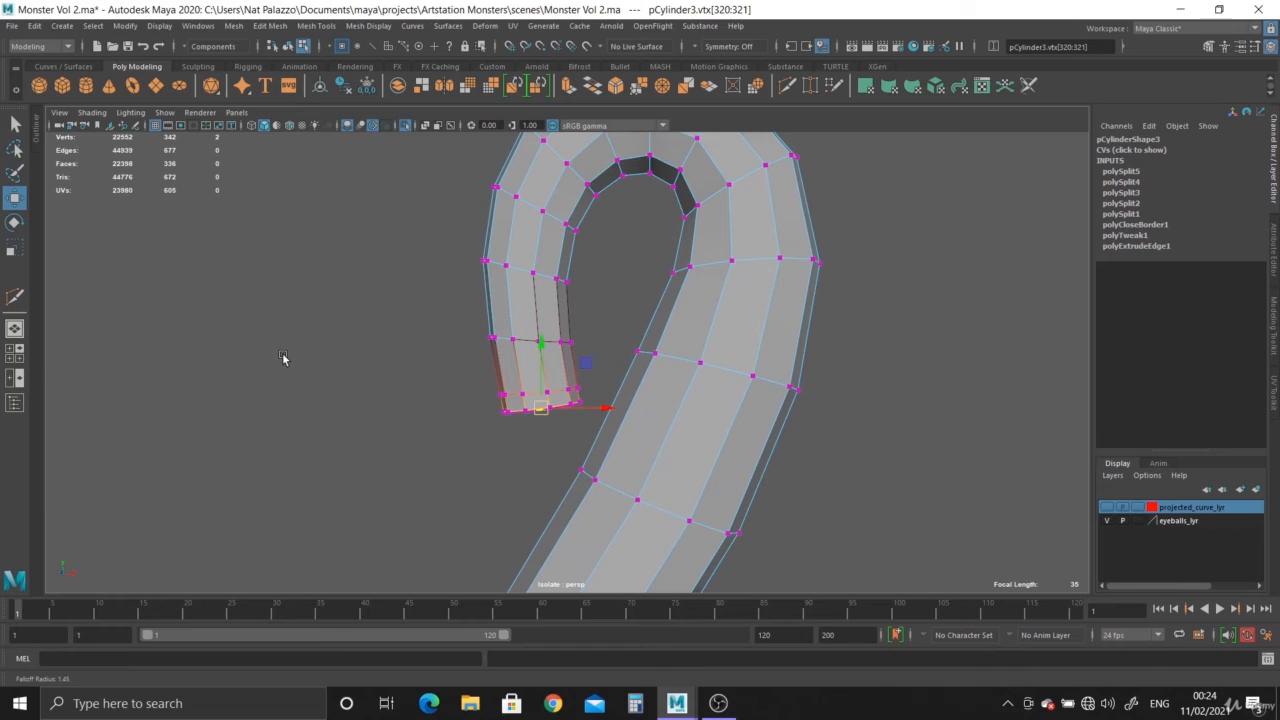
# Step: Try pulling the cap's soft-selected centre downwards into a rounded point, inspect the tip from several sides and undo the move
pyautogui.moveTo(538, 347); pyautogui.dragTo(533, 374)
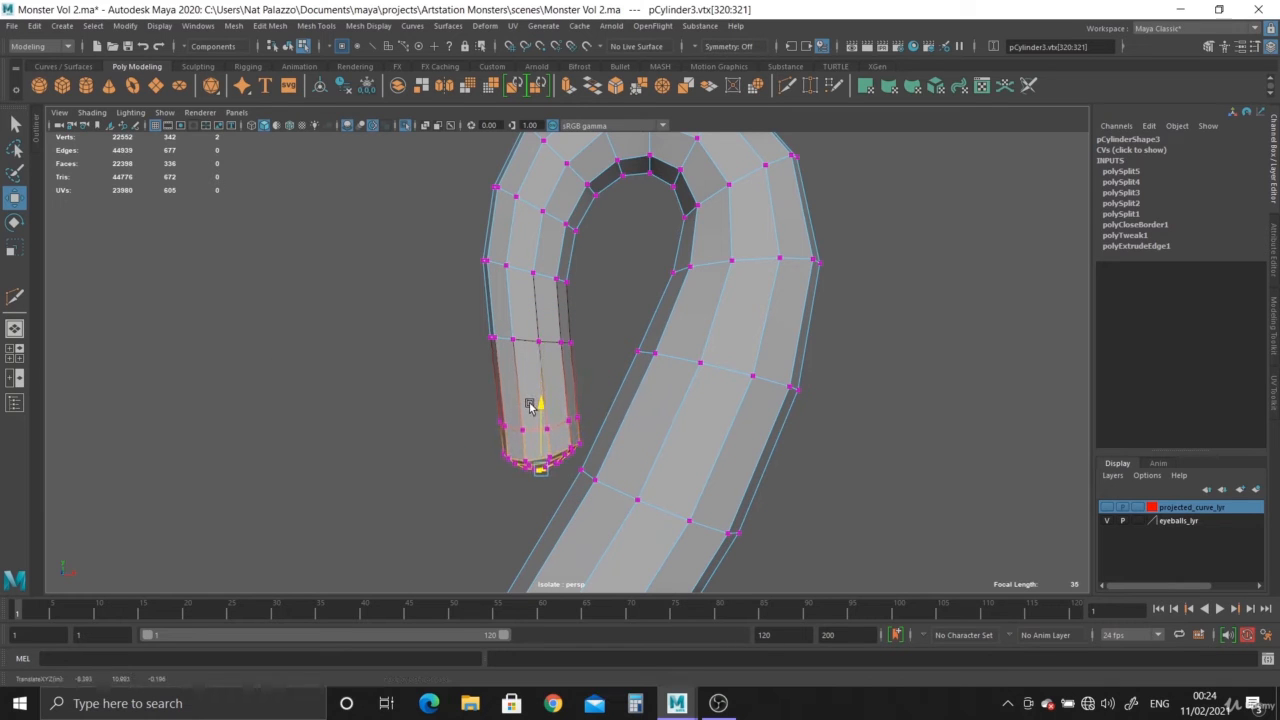
pyautogui.keyDown('alt'); pyautogui.moveTo(512, 424); pyautogui.dragTo(817, 506); pyautogui.keyUp('alt')
pyautogui.keyDown('alt'); pyautogui.moveTo(817, 506); pyautogui.dragTo(814, 418, button='middle'); pyautogui.keyUp('alt')
pyautogui.keyDown('alt'); pyautogui.moveTo(814, 418); pyautogui.dragTo(780, 508, button='right'); pyautogui.keyUp('alt')
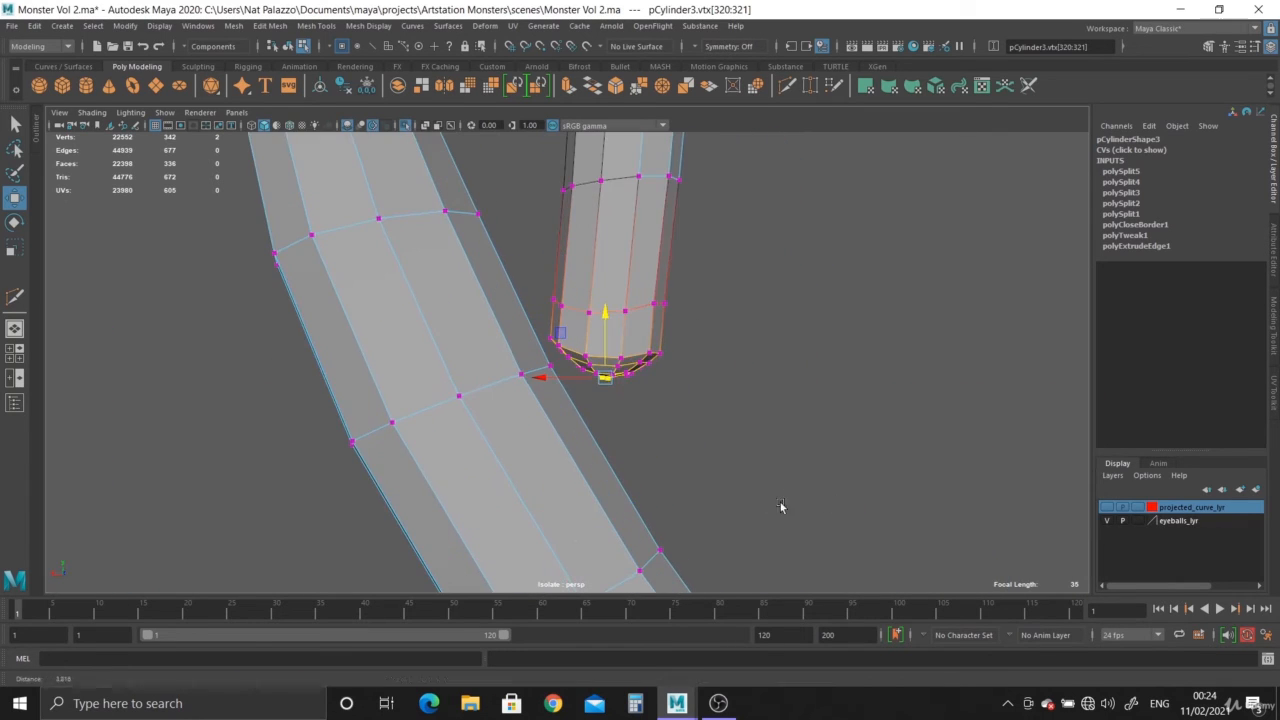
pyautogui.moveTo(601, 325); pyautogui.dragTo(363, 411)
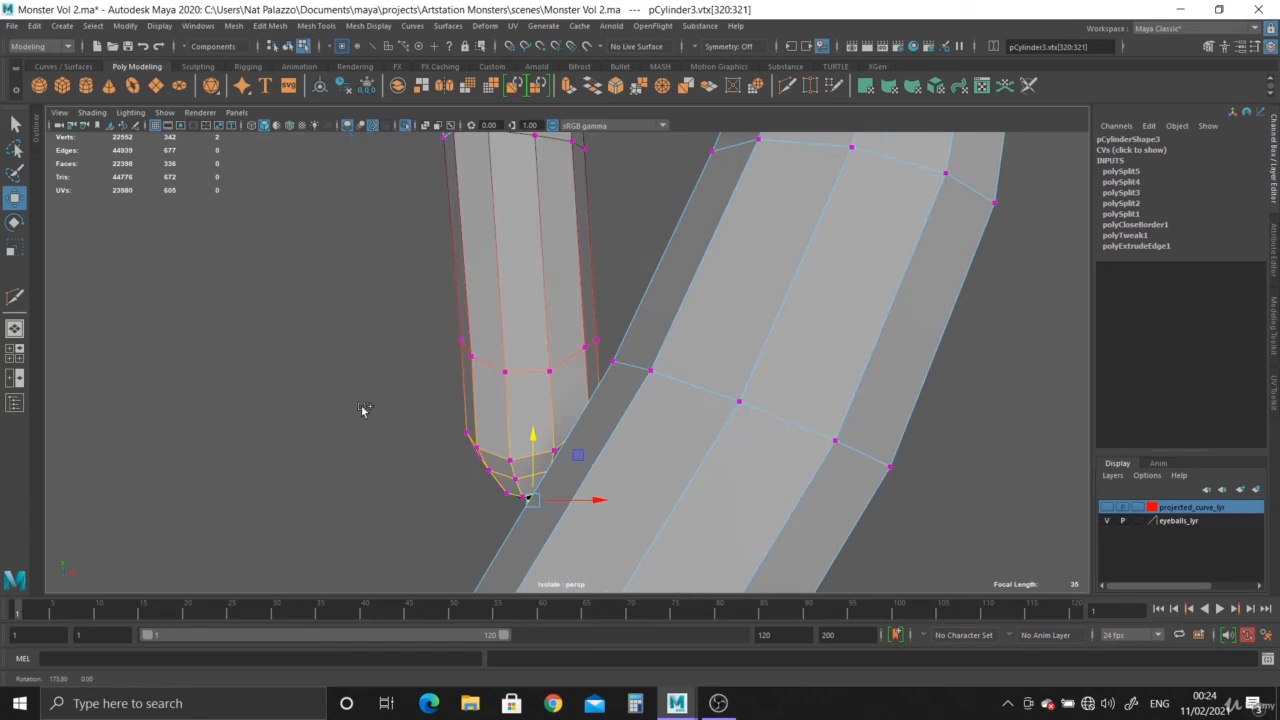
pyautogui.keyDown('alt'); pyautogui.moveTo(500, 394); pyautogui.dragTo(503, 326, button='middle'); pyautogui.keyUp('alt')
pyautogui.keyDown('alt'); pyautogui.moveTo(503, 326); pyautogui.dragTo(560, 352, button='right'); pyautogui.keyUp('alt')
pyautogui.keyDown('alt'); pyautogui.moveTo(560, 352); pyautogui.dragTo(629, 386); pyautogui.keyUp('alt')
pyautogui.keyDown('alt'); pyautogui.moveTo(660, 390); pyautogui.dragTo(474, 429, button='right'); pyautogui.keyUp('alt')
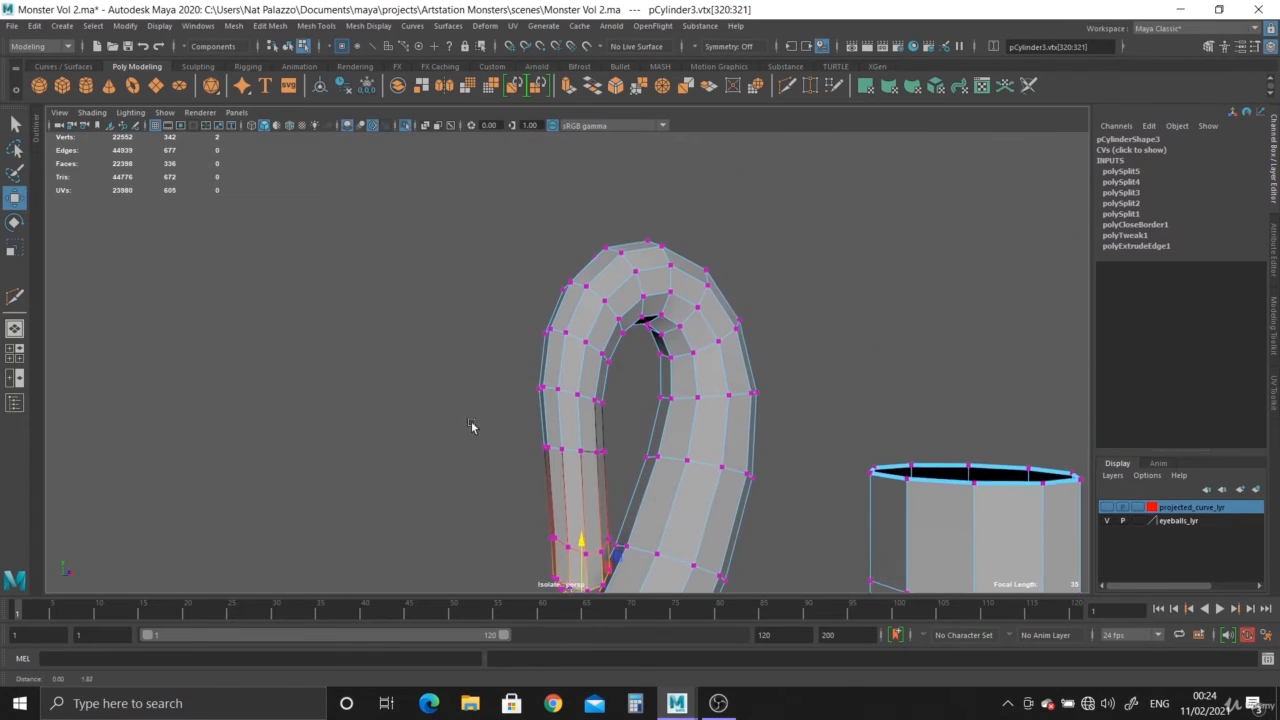
pyautogui.keyDown('alt'); pyautogui.moveTo(474, 429); pyautogui.dragTo(591, 357); pyautogui.keyUp('alt')
pyautogui.keyDown('alt'); pyautogui.moveTo(591, 357); pyautogui.dragTo(723, 449, button='right'); pyautogui.keyUp('alt')
pyautogui.hotkey('ctrl', 'z')
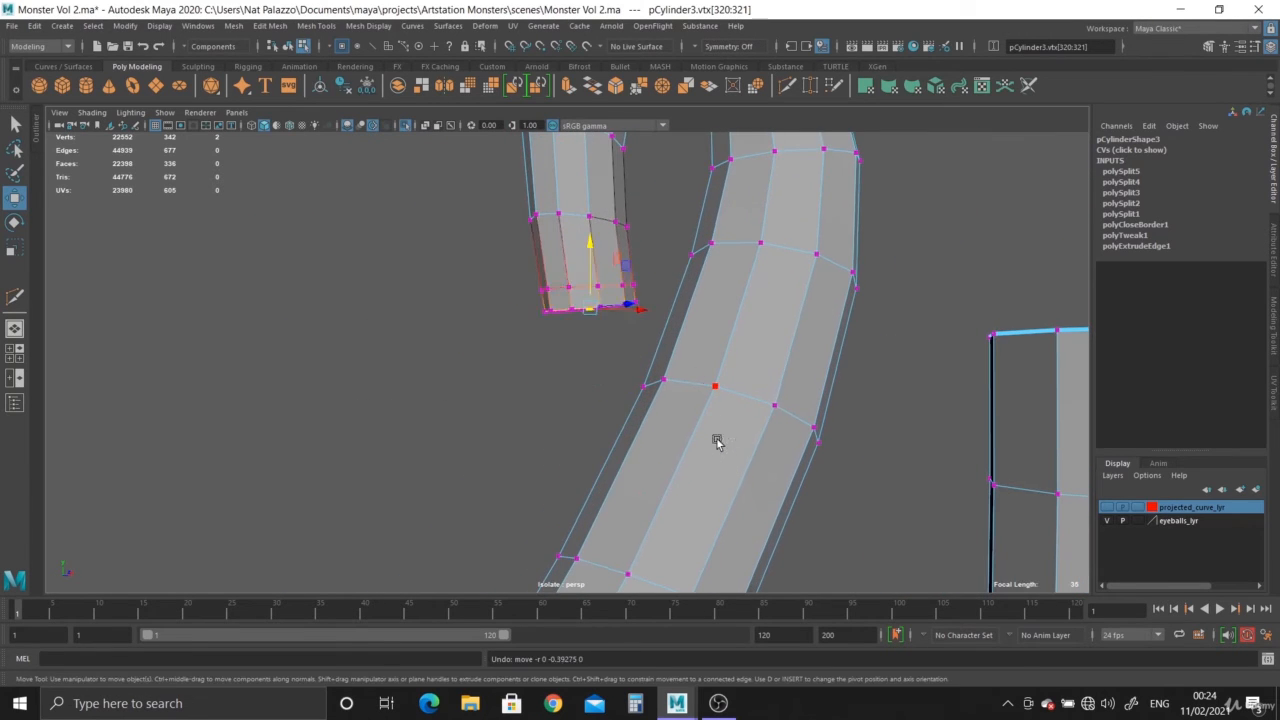
# Step: Try moving the cap's centre down and sideways towards the tentacle's main stem, and undo both moves
pyautogui.keyDown('alt'); pyautogui.moveTo(717, 443); pyautogui.dragTo(543, 455); pyautogui.keyUp('alt')
pyautogui.keyDown('alt'); pyautogui.moveTo(652, 416); pyautogui.dragTo(481, 470); pyautogui.keyUp('alt')
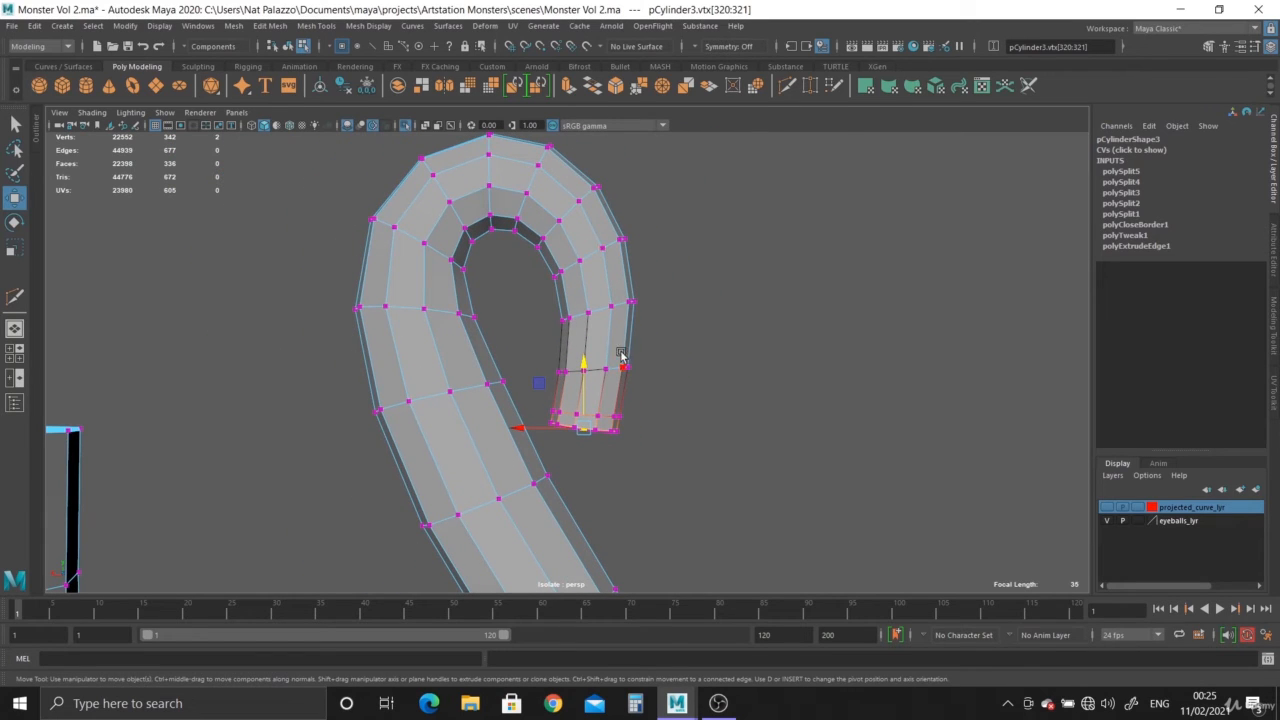
pyautogui.keyDown('alt'); pyautogui.moveTo(585, 414); pyautogui.dragTo(604, 306); pyautogui.keyUp('alt')
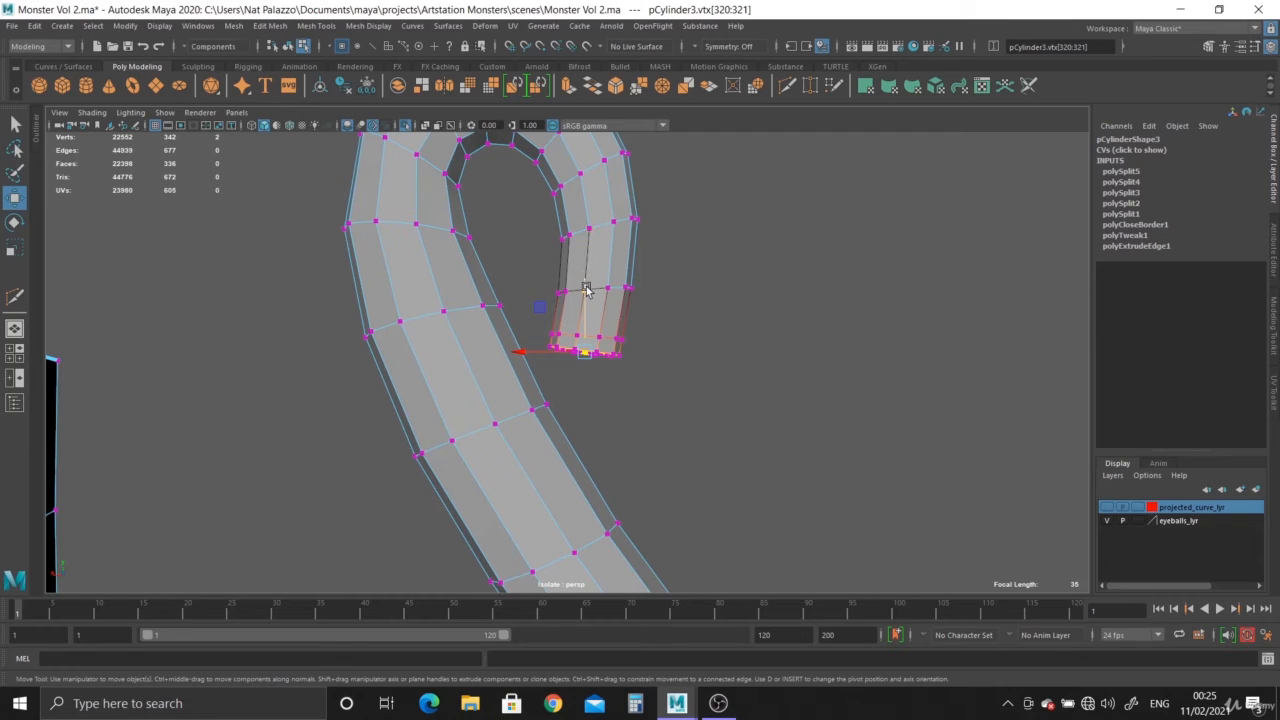
pyautogui.moveTo(584, 284); pyautogui.dragTo(584, 313)
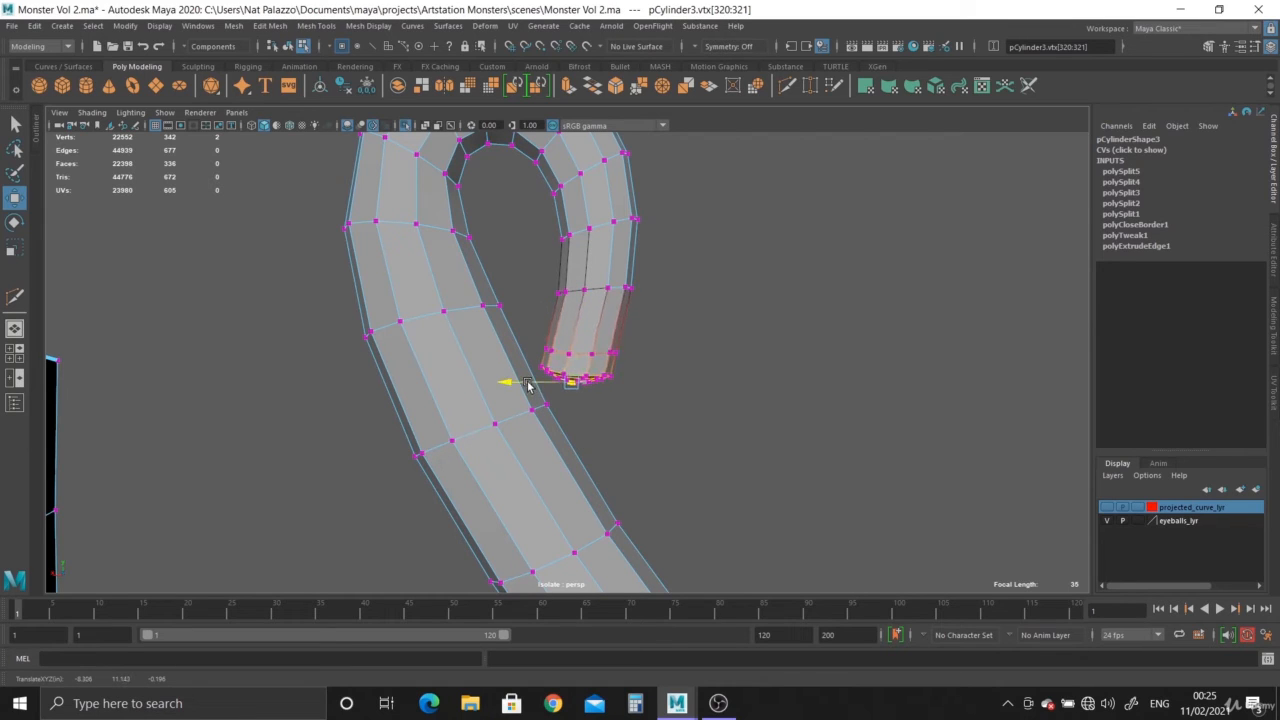
pyautogui.hotkey('ctrl', 'z')
pyautogui.hotkey('ctrl', 'z')
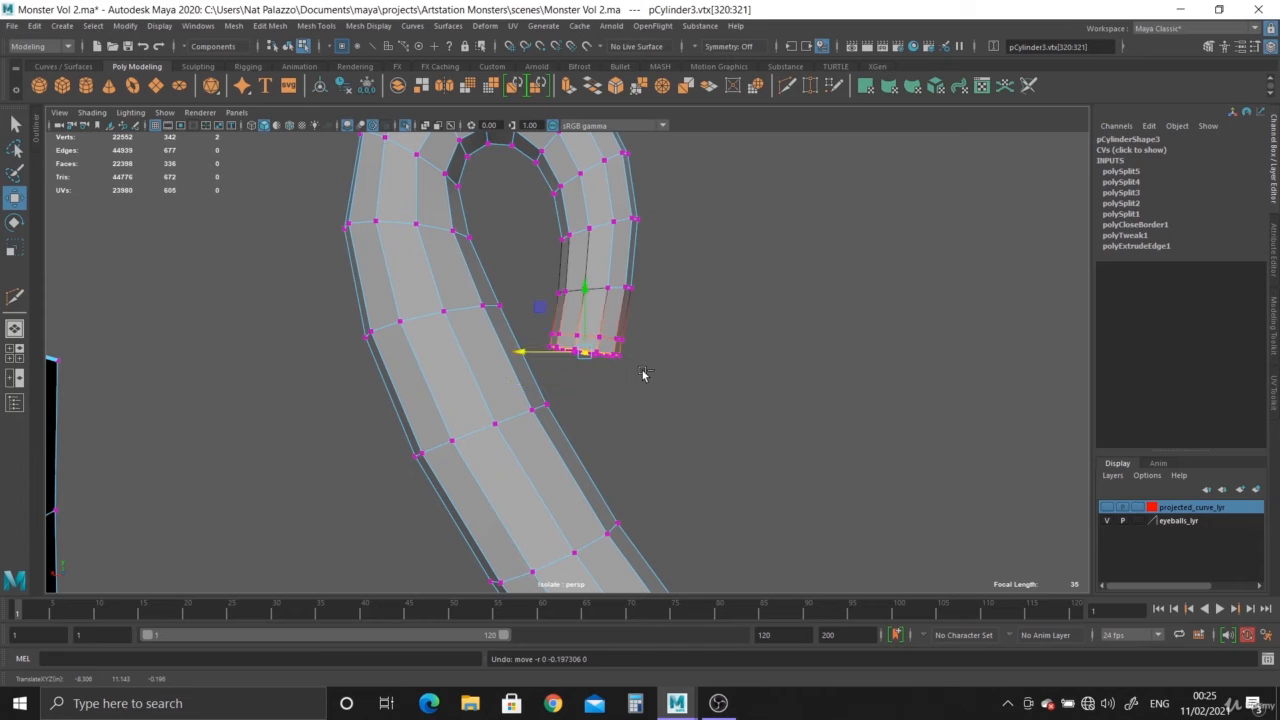
# Step: Try moving the cap's centre diagonally downwards in the front view, and undo the move back in the perspective view
pyautogui.press('space')
pyautogui.press('space')
pyautogui.keyDown('alt'); pyautogui.moveTo(444, 487); pyautogui.dragTo(400, 240, button='right'); pyautogui.keyUp('alt')
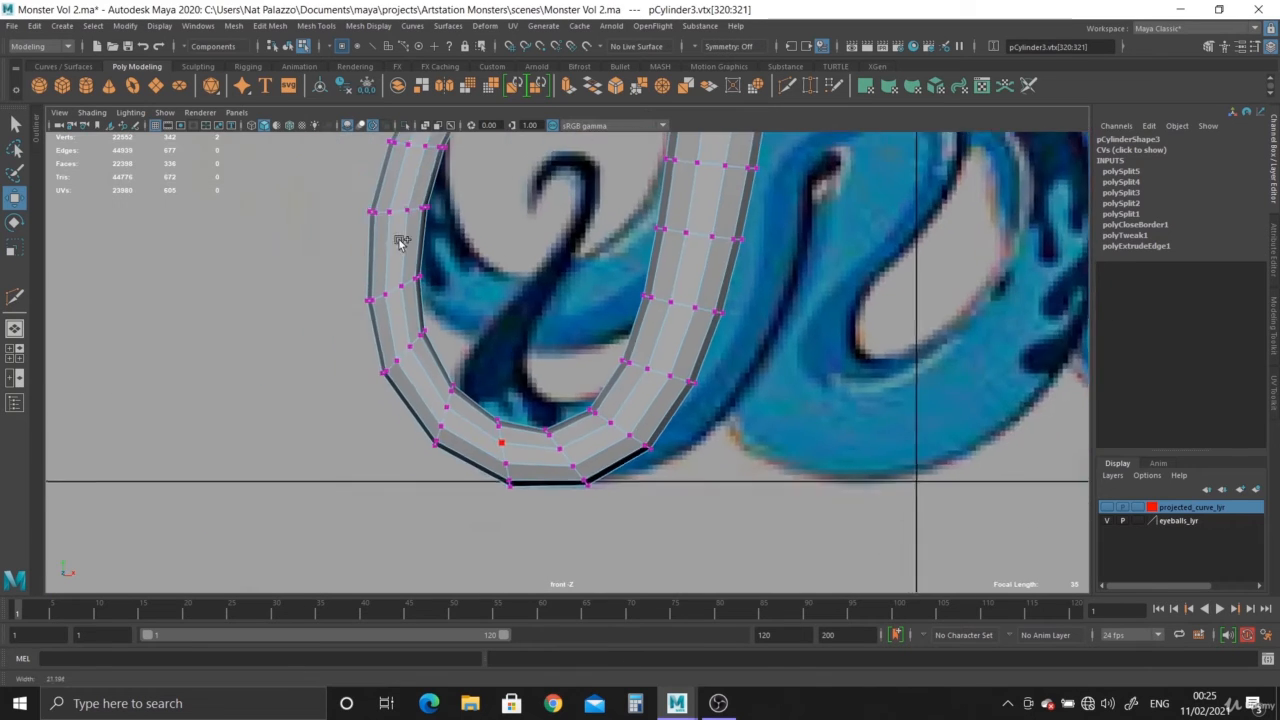
pyautogui.keyDown('alt'); pyautogui.moveTo(400, 240); pyautogui.dragTo(497, 528, button='middle'); pyautogui.keyUp('alt')
pyautogui.keyDown('alt'); pyautogui.moveTo(409, 246); pyautogui.dragTo(466, 437, button='right'); pyautogui.keyUp('alt')
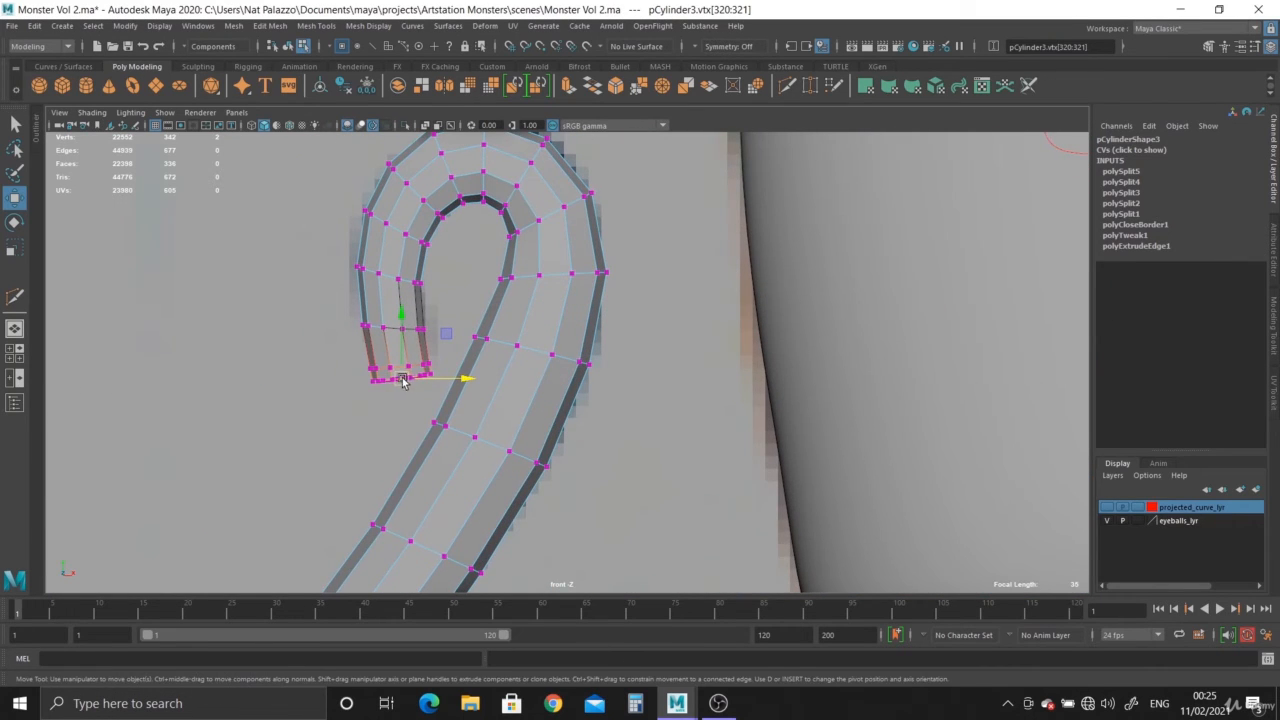
pyautogui.moveTo(403, 381); pyautogui.dragTo(408, 424)
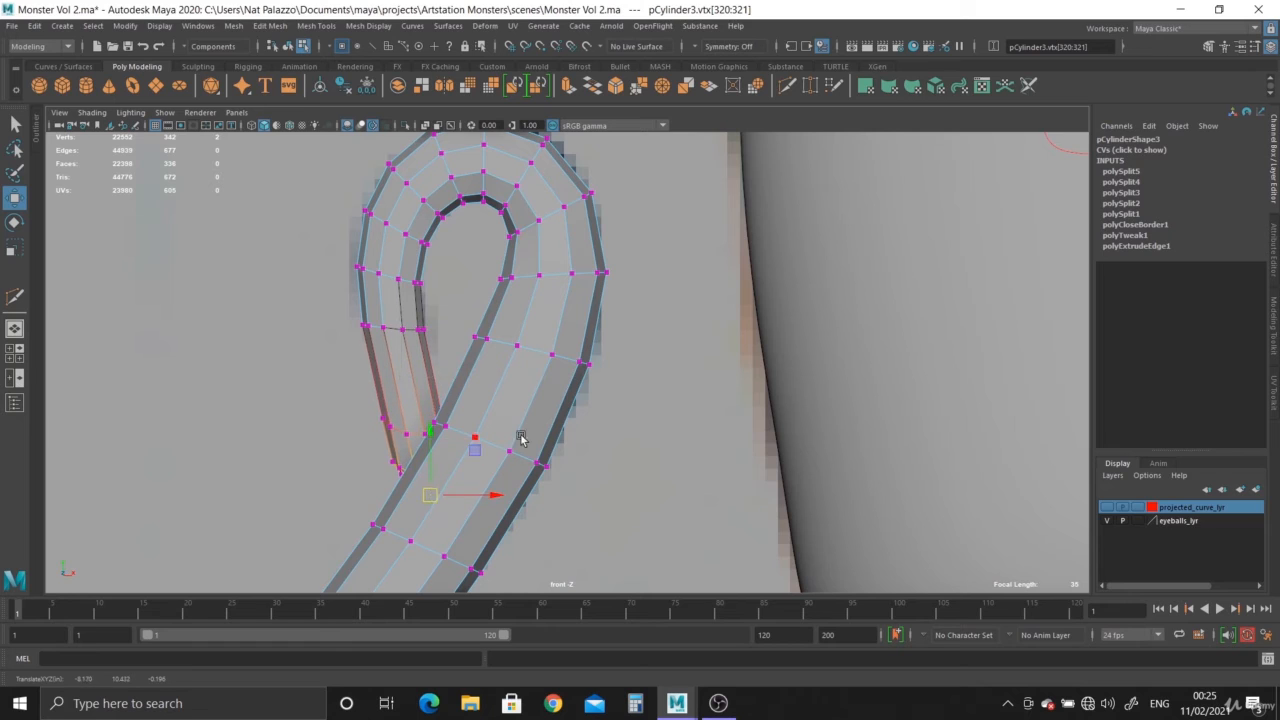
pyautogui.press('space')
pyautogui.press('space')
pyautogui.hotkey('ctrl', 'z')
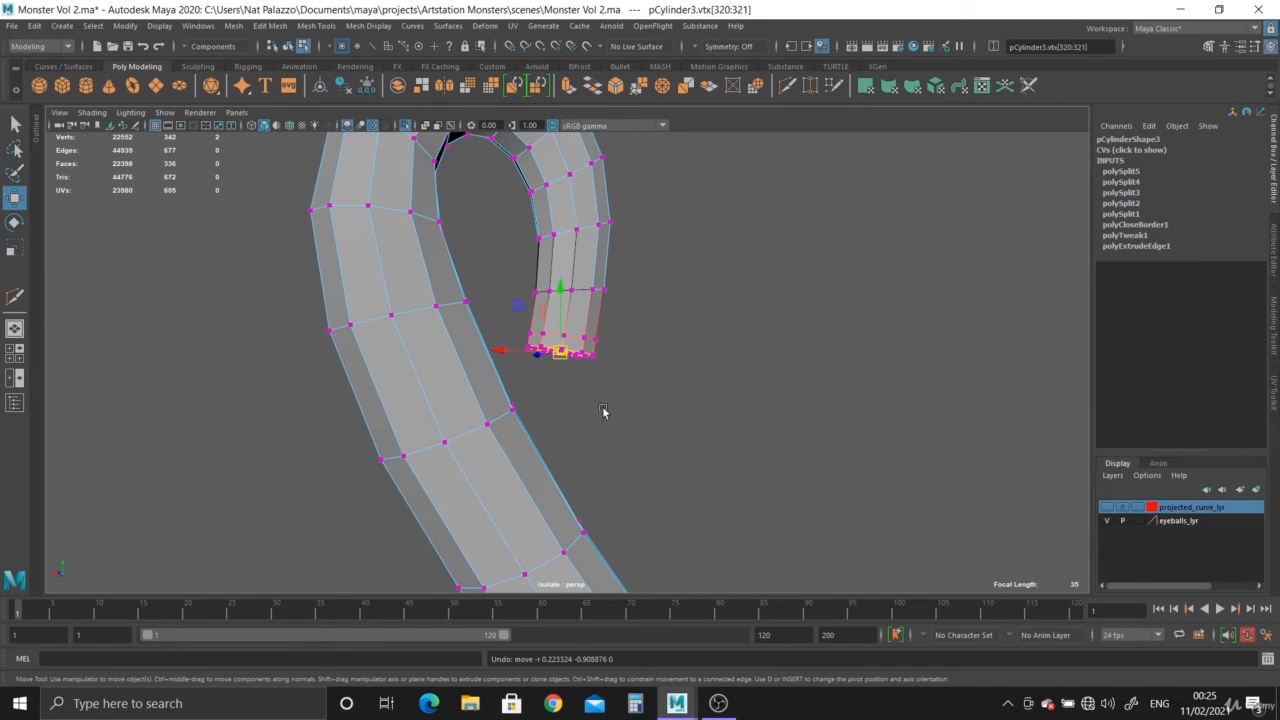
# Step: Pull the cap's soft-selected centre vertices downwards in the perspective view to taper the tentacle's end, adjusting their height
pyautogui.moveTo(562, 350); pyautogui.dragTo(549, 433)
pyautogui.keyDown('alt'); pyautogui.moveTo(549, 433); pyautogui.dragTo(215, 420); pyautogui.keyUp('alt')
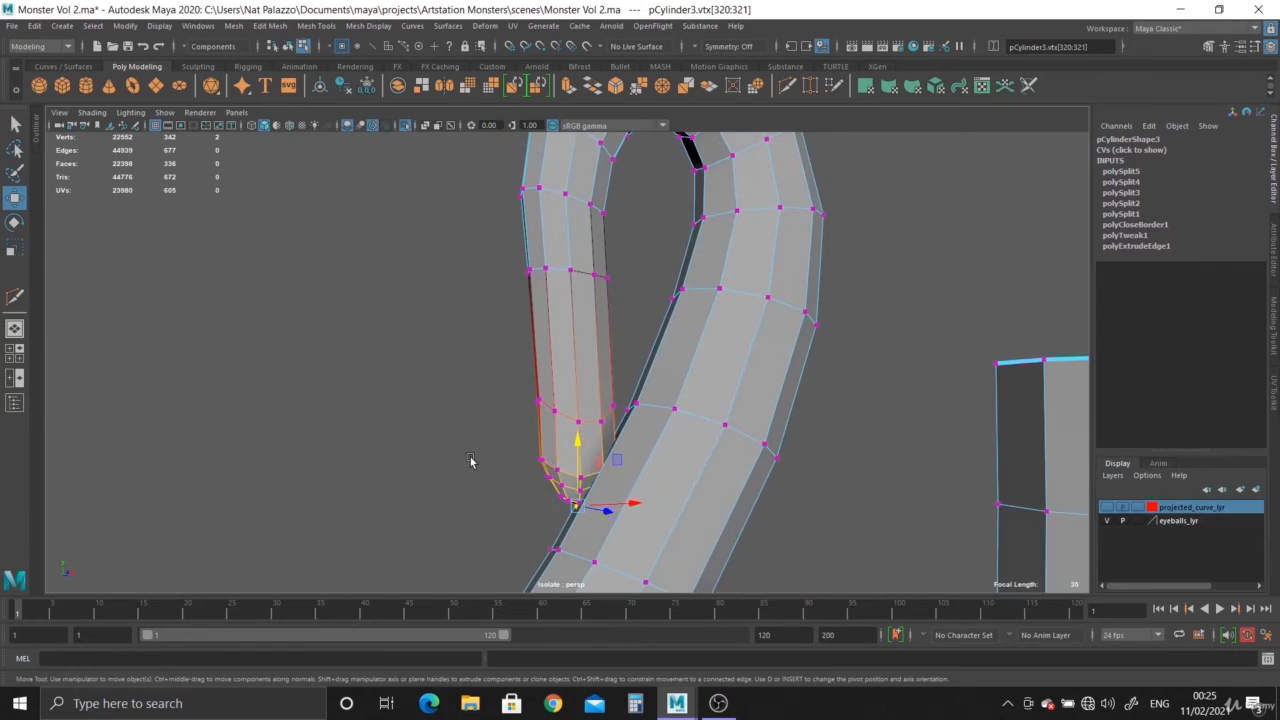
pyautogui.keyDown('alt'); pyautogui.moveTo(471, 460); pyautogui.dragTo(480, 392, button='middle'); pyautogui.keyUp('alt')
pyautogui.scroll(4, 580, 405)
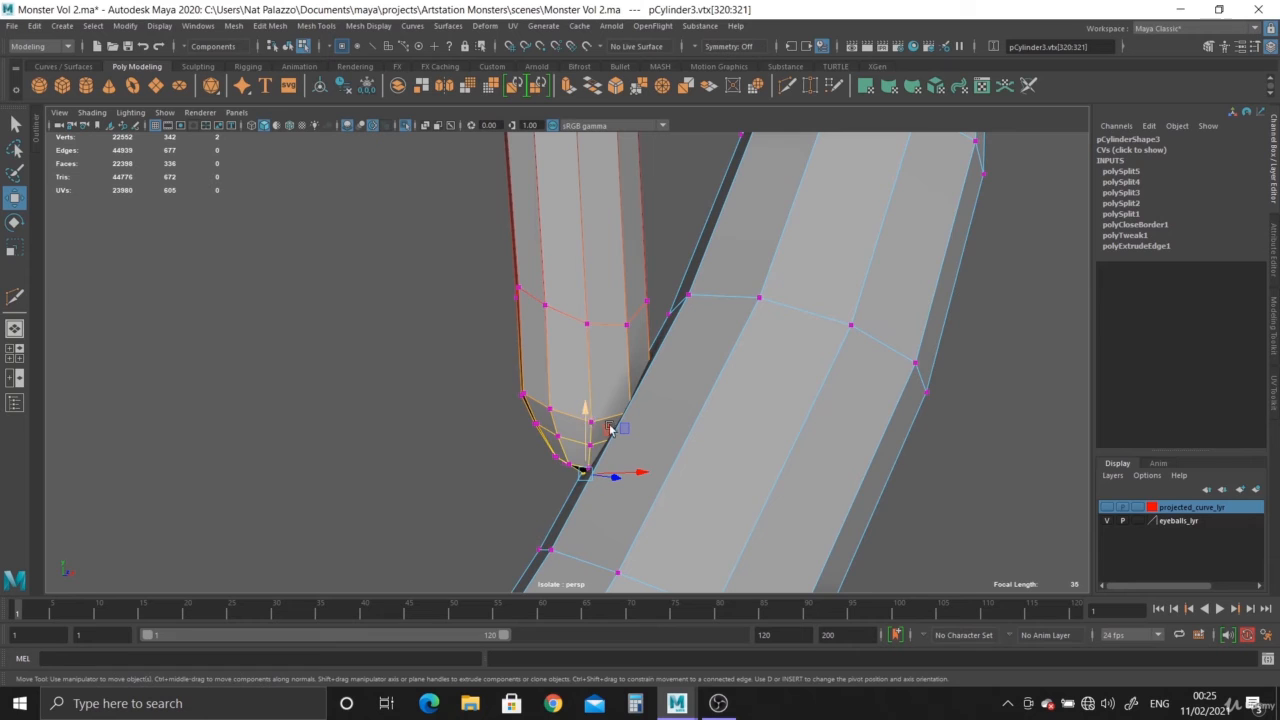
pyautogui.keyDown('alt'); pyautogui.moveTo(610, 428); pyautogui.dragTo(715, 435); pyautogui.keyUp('alt')
pyautogui.moveTo(608, 404); pyautogui.dragTo(627, 457)
pyautogui.keyDown('alt'); pyautogui.moveTo(627, 457); pyautogui.dragTo(536, 424); pyautogui.keyUp('alt')
pyautogui.scroll(-5, 638, 460)
pyautogui.keyDown('alt'); pyautogui.moveTo(536, 424); pyautogui.dragTo(715, 455, button='right'); pyautogui.keyUp('alt')
pyautogui.keyDown('alt'); pyautogui.moveTo(715, 455); pyautogui.dragTo(582, 416); pyautogui.keyUp('alt')
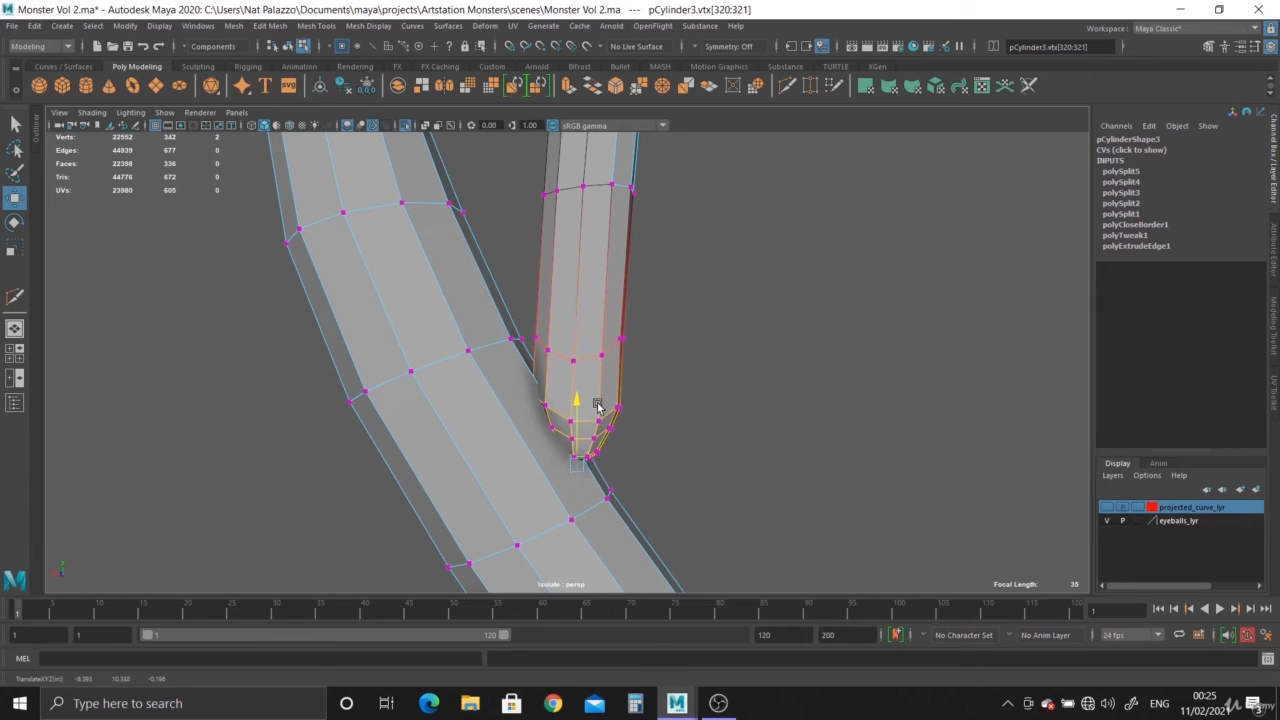
pyautogui.keyDown('alt'); pyautogui.moveTo(601, 388); pyautogui.dragTo(611, 401); pyautogui.keyUp('alt')
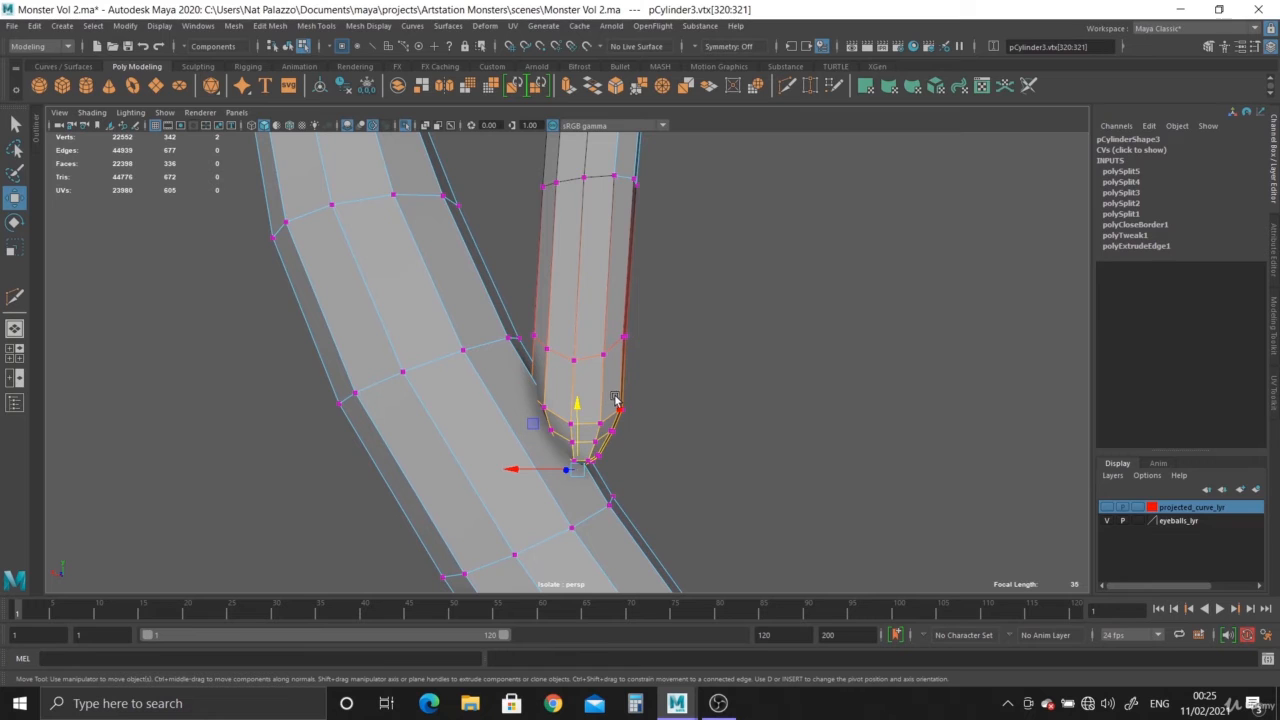
# Step: Select the vertices of the tapered tip without soft selection, leaving out those on the neighbouring tentacle stem
pyautogui.moveTo(600, 296); pyautogui.dragTo(547, 309, button='right')
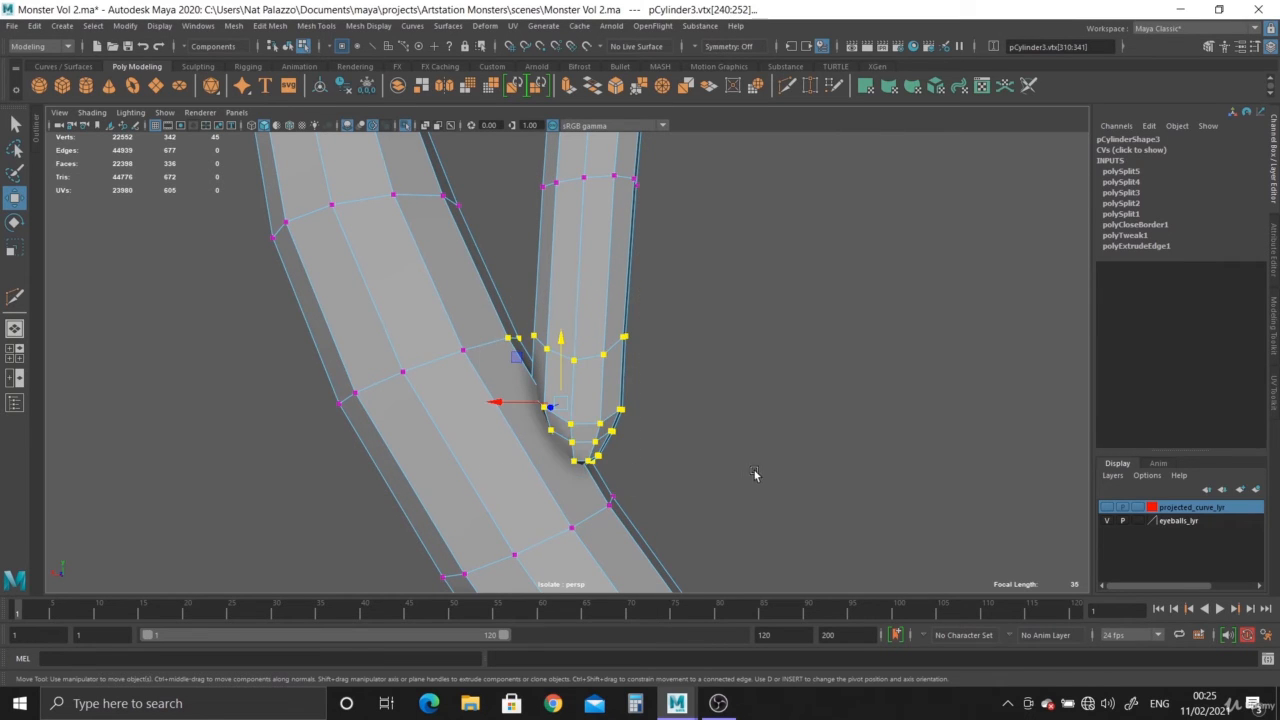
pyautogui.moveTo(755, 475)
pyautogui.keyDown('alt'); pyautogui.mouseDown()
pyautogui.moveTo(531, 434)
pyautogui.moveTo(651, 460)
pyautogui.moveTo(631, 474)
pyautogui.moveTo(651, 534)
pyautogui.moveTo(700, 486)
pyautogui.mouseUp(); pyautogui.keyUp('alt')
pyautogui.press('4')
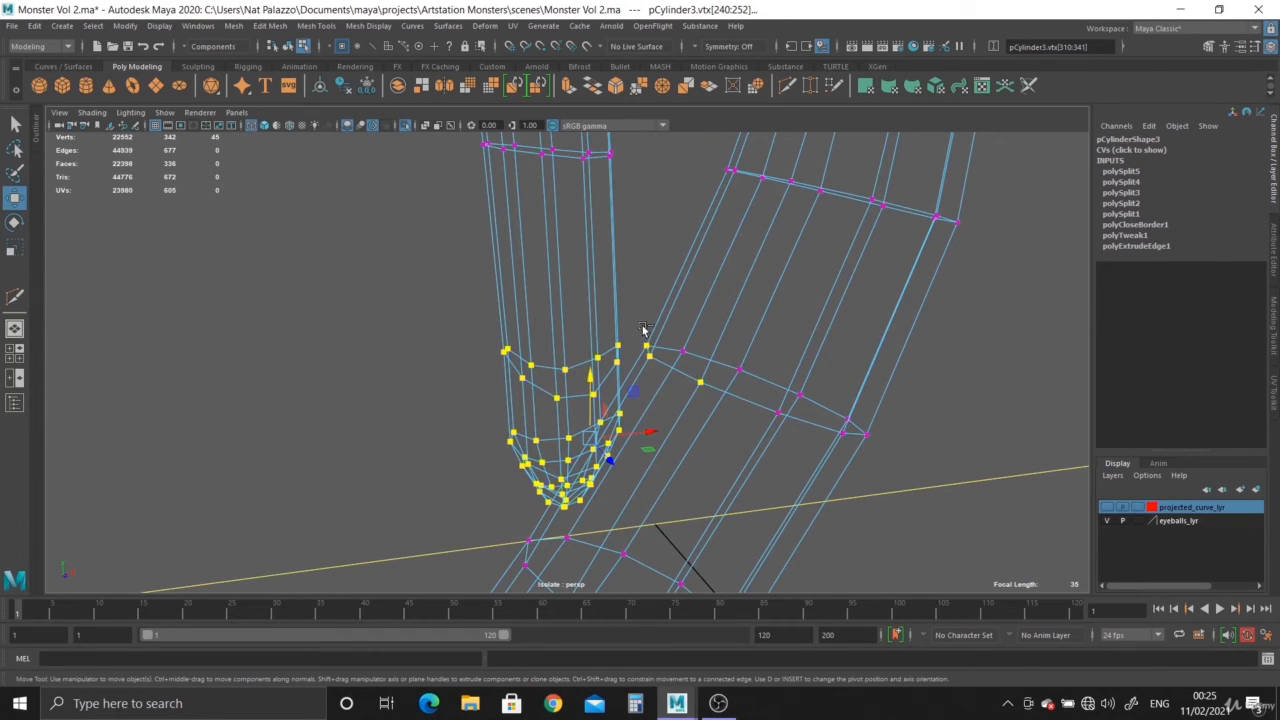
pyautogui.press('5')
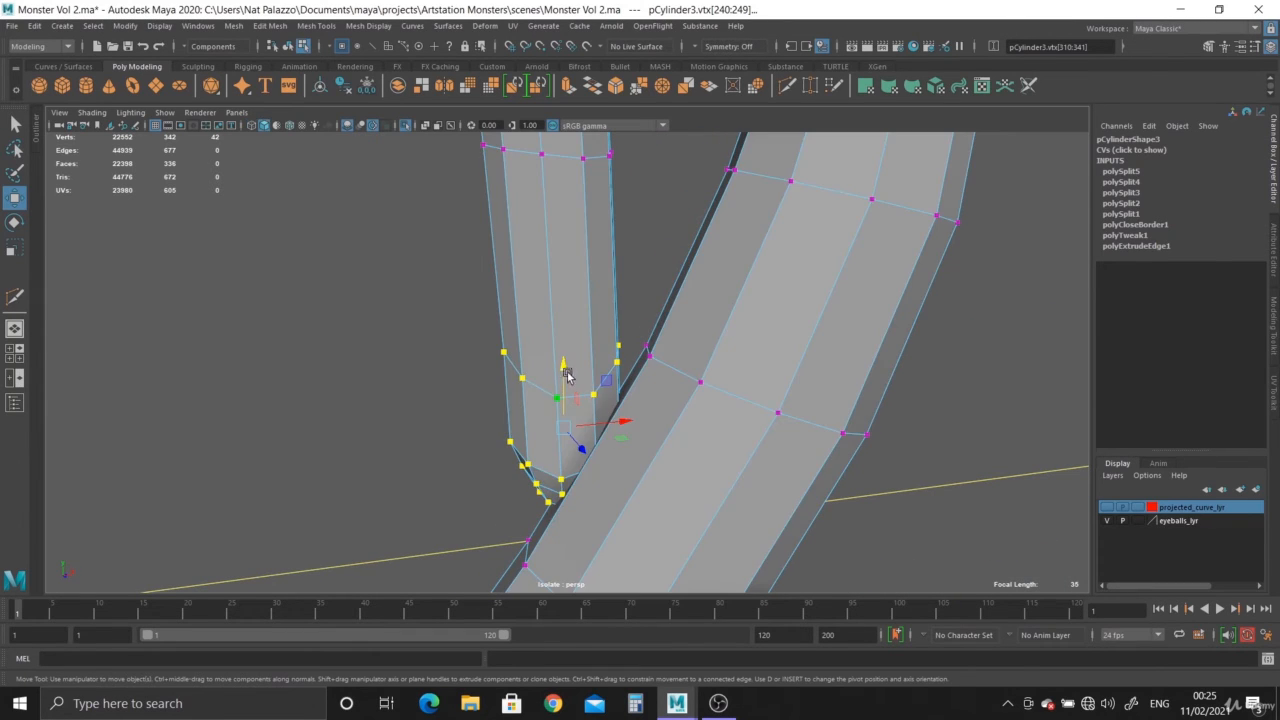
# Step: Move the selected tip vertices upwards, using the front view, to shorten the tentacle's end
pyautogui.moveTo(560, 366)
pyautogui.mouseDown()
pyautogui.moveTo(558, 335)
pyautogui.moveTo(726, 346)
pyautogui.moveTo(698, 403)
pyautogui.moveTo(800, 429)
pyautogui.moveTo(574, 430)
pyautogui.moveTo(641, 441)
pyautogui.moveTo(477, 374)
pyautogui.moveTo(560, 380)
pyautogui.moveTo(541, 388)
pyautogui.mouseUp()
pyautogui.press('space')
pyautogui.press('space')
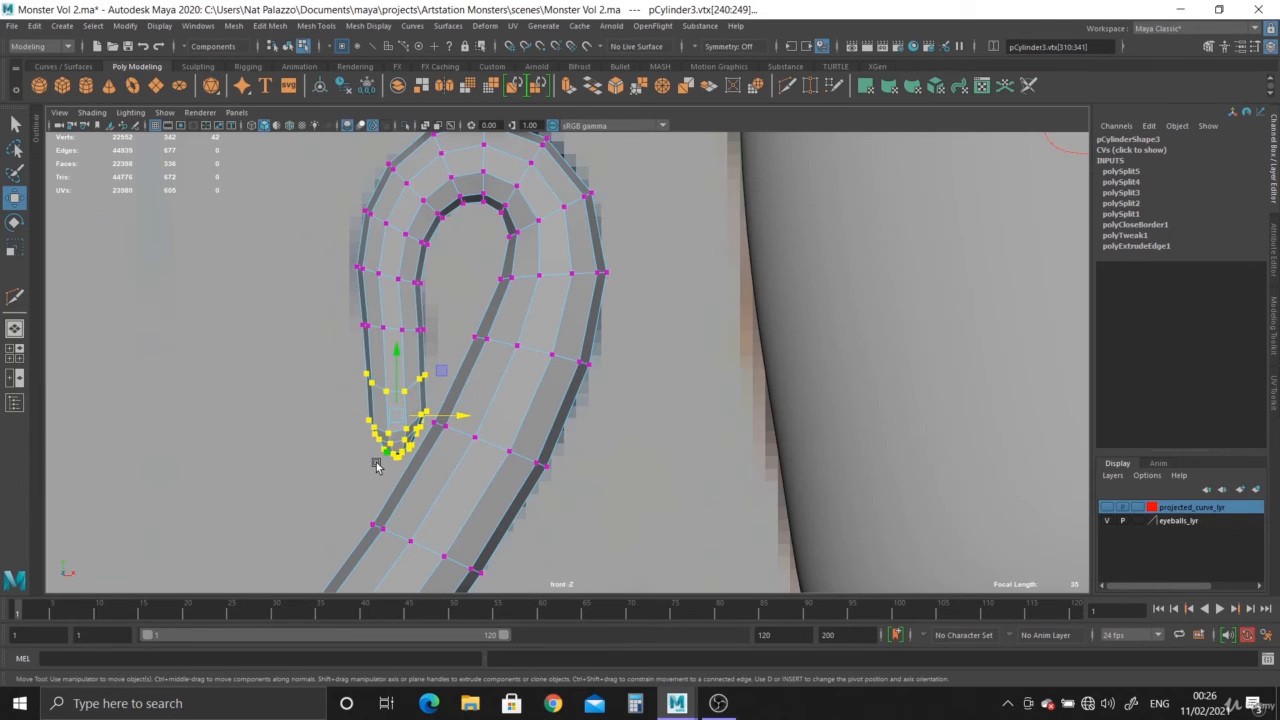
pyautogui.moveTo(403, 416); pyautogui.dragTo(400, 398)
# Step: Drop the upper ring from the selection and raise the remaining tip vertices closer to it in the front view
pyautogui.scroll(4, 377, 384)
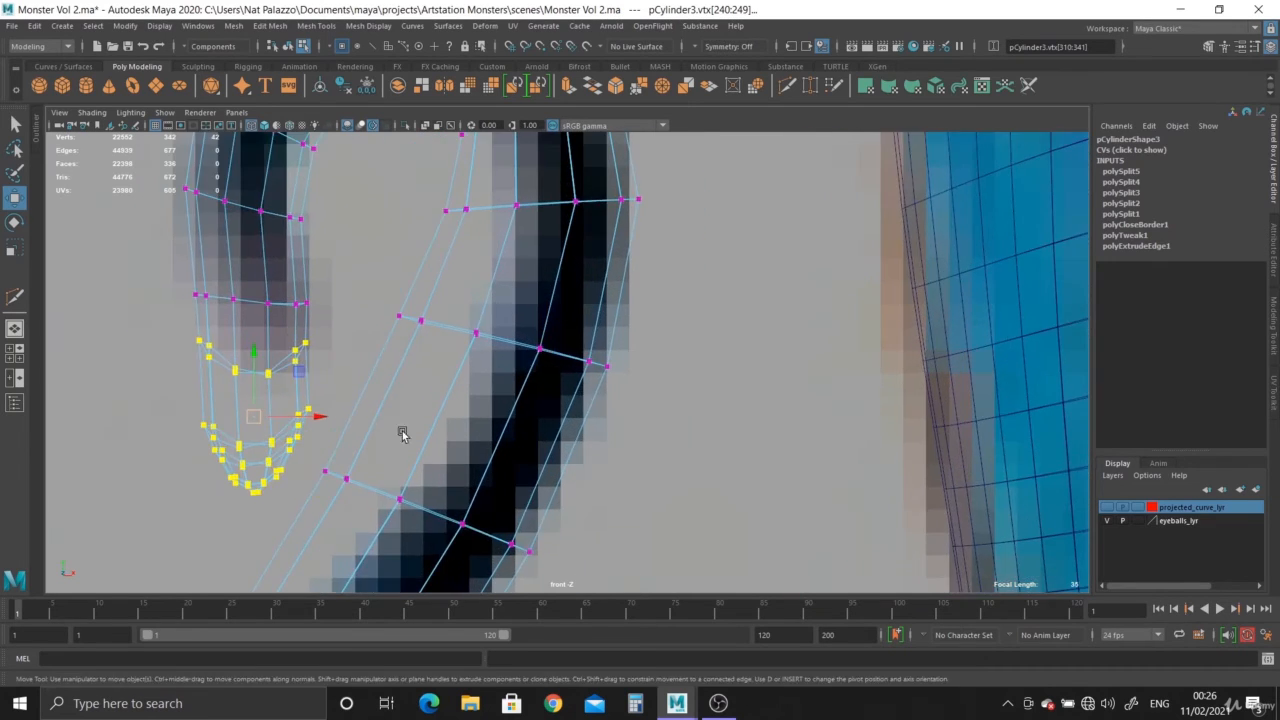
pyautogui.keyDown('alt'); pyautogui.moveTo(401, 434); pyautogui.dragTo(600, 448, button='middle'); pyautogui.keyUp('alt')
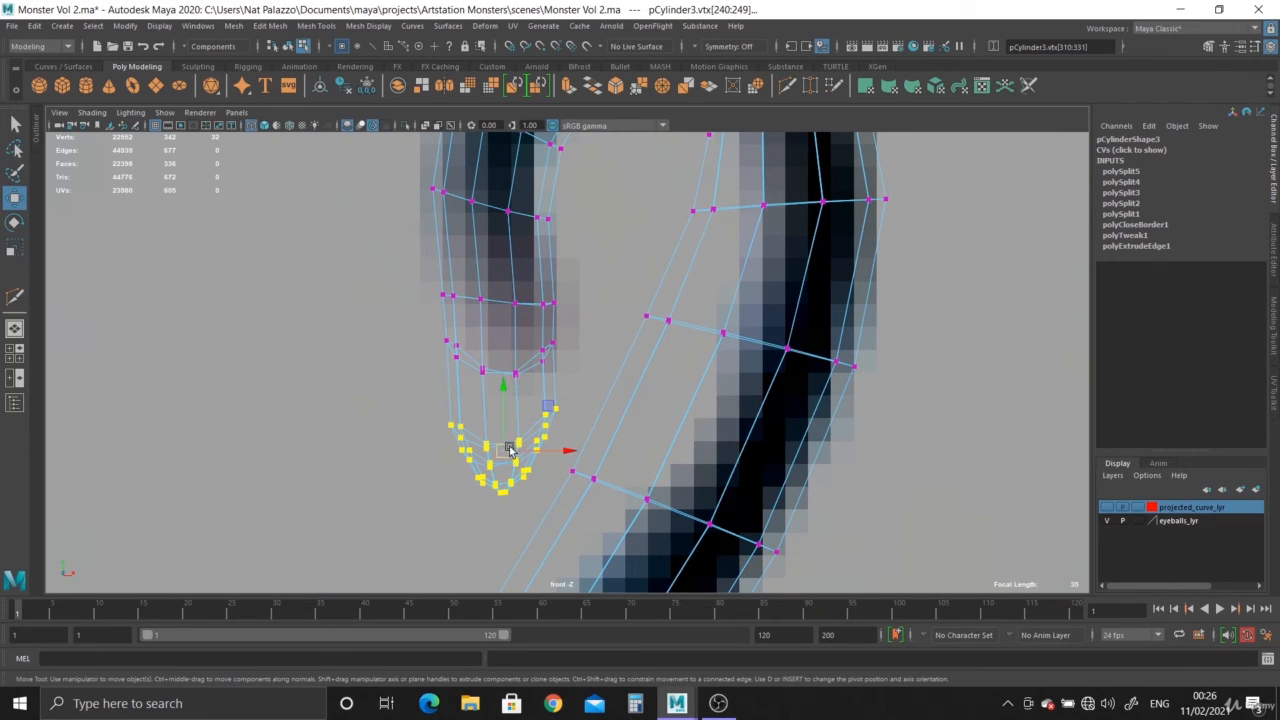
pyautogui.moveTo(510, 451); pyautogui.dragTo(505, 428)
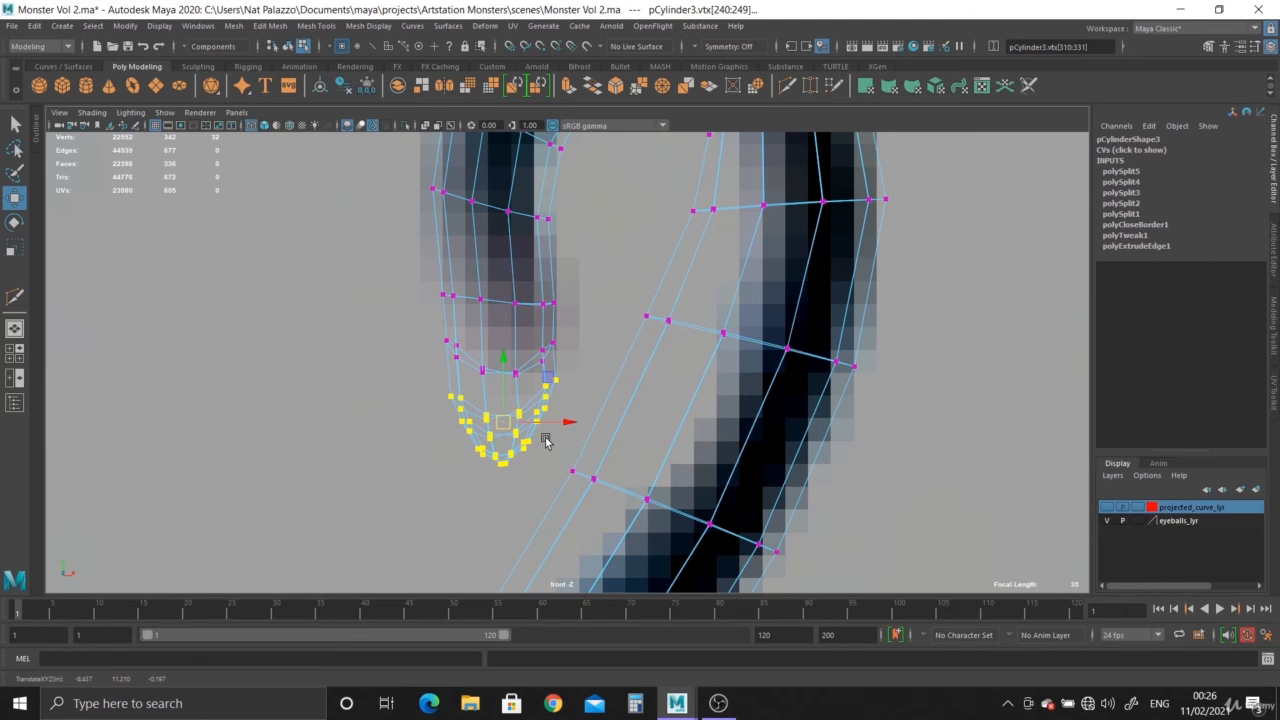
pyautogui.press('space')
pyautogui.press('space')
# Step: Preview the tentacle smoothed in object mode, save the scene, inspect the curled tip and restore the unsmoothed display
pyautogui.moveTo(543, 243); pyautogui.dragTo(620, 195, button='right')
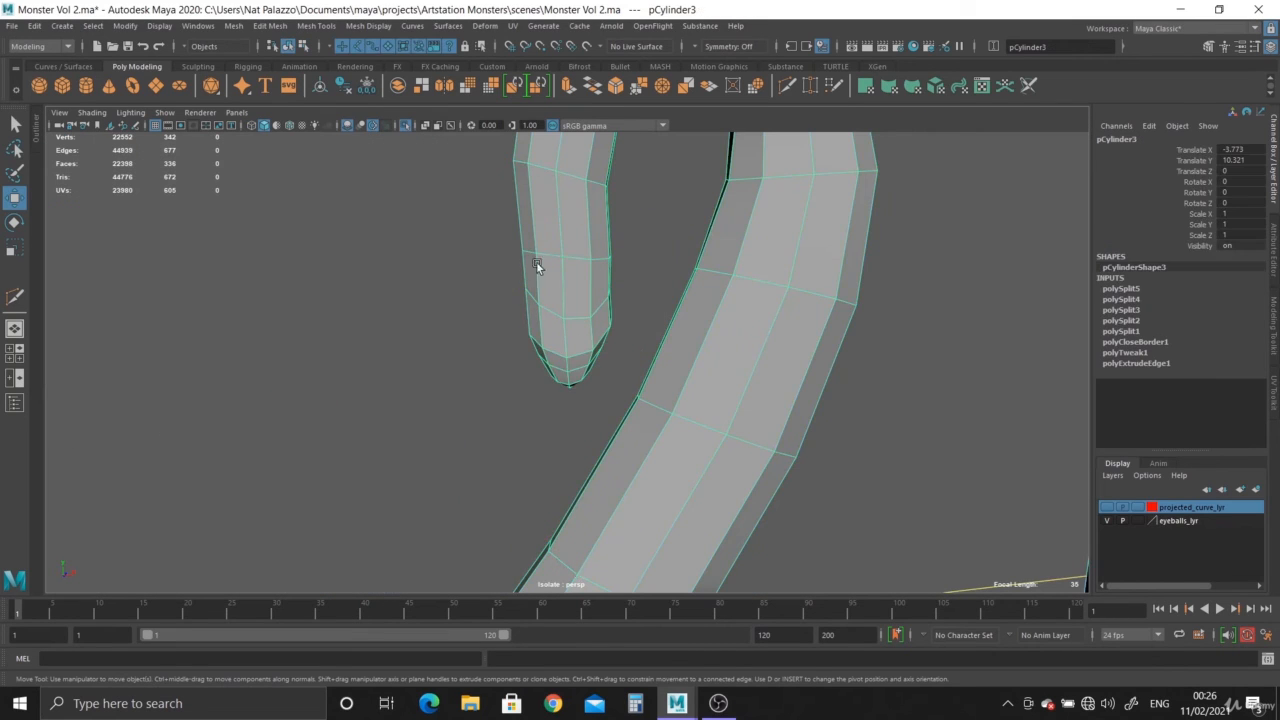
pyautogui.press('3')
pyautogui.click(430, 333)
pyautogui.hotkey('ctrl', 's')
pyautogui.scroll(-4, 458, 342)
pyautogui.keyDown('alt'); pyautogui.moveTo(458, 342); pyautogui.dragTo(650, 400); pyautogui.keyUp('alt')
pyautogui.keyDown('alt'); pyautogui.moveTo(650, 400); pyautogui.dragTo(868, 450, button='right'); pyautogui.keyUp('alt')
pyautogui.keyDown('alt'); pyautogui.moveTo(868, 450); pyautogui.dragTo(825, 512, button='middle'); pyautogui.keyUp('alt')
pyautogui.keyDown('alt'); pyautogui.moveTo(825, 512); pyautogui.dragTo(583, 369); pyautogui.keyUp('alt')
pyautogui.click(546, 393)
pyautogui.press('1')
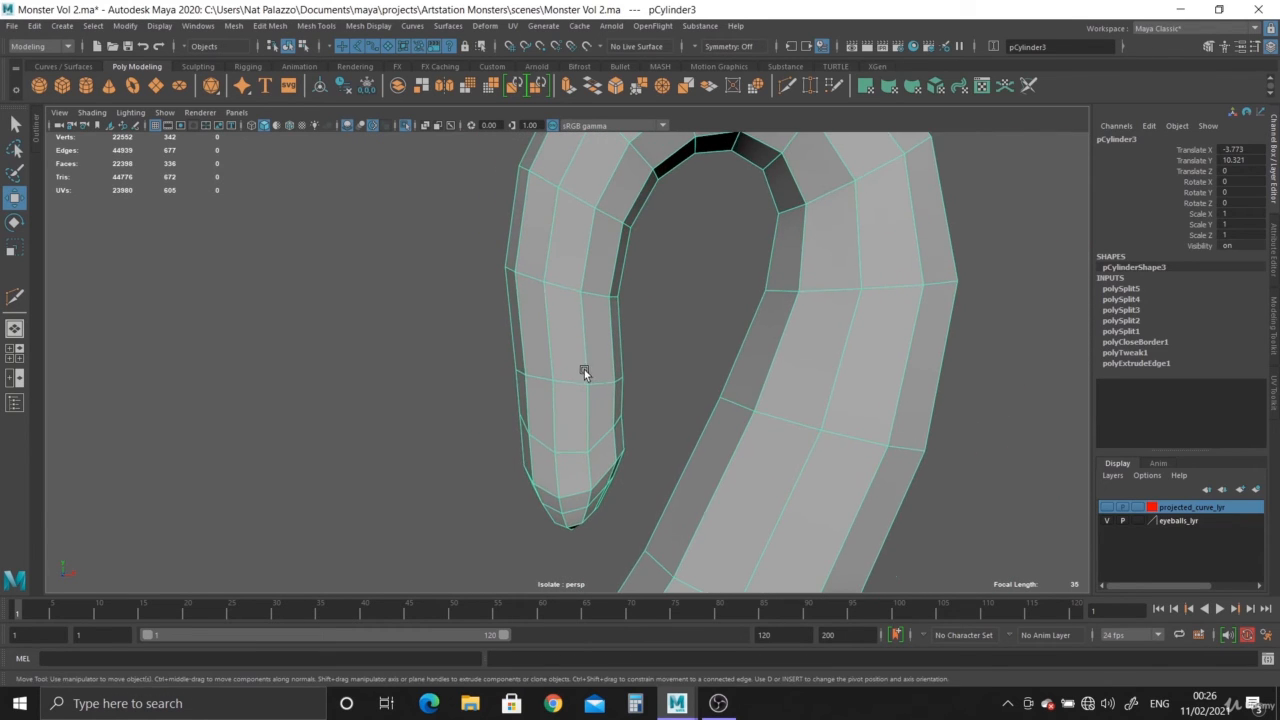
# Step: Apply Edit Edge Flow to the edge loop around the tentacle a little above its tapered tip
pyautogui.moveTo(572, 309); pyautogui.dragTo(577, 268, button='right')
pyautogui.doubleClick(566, 377)
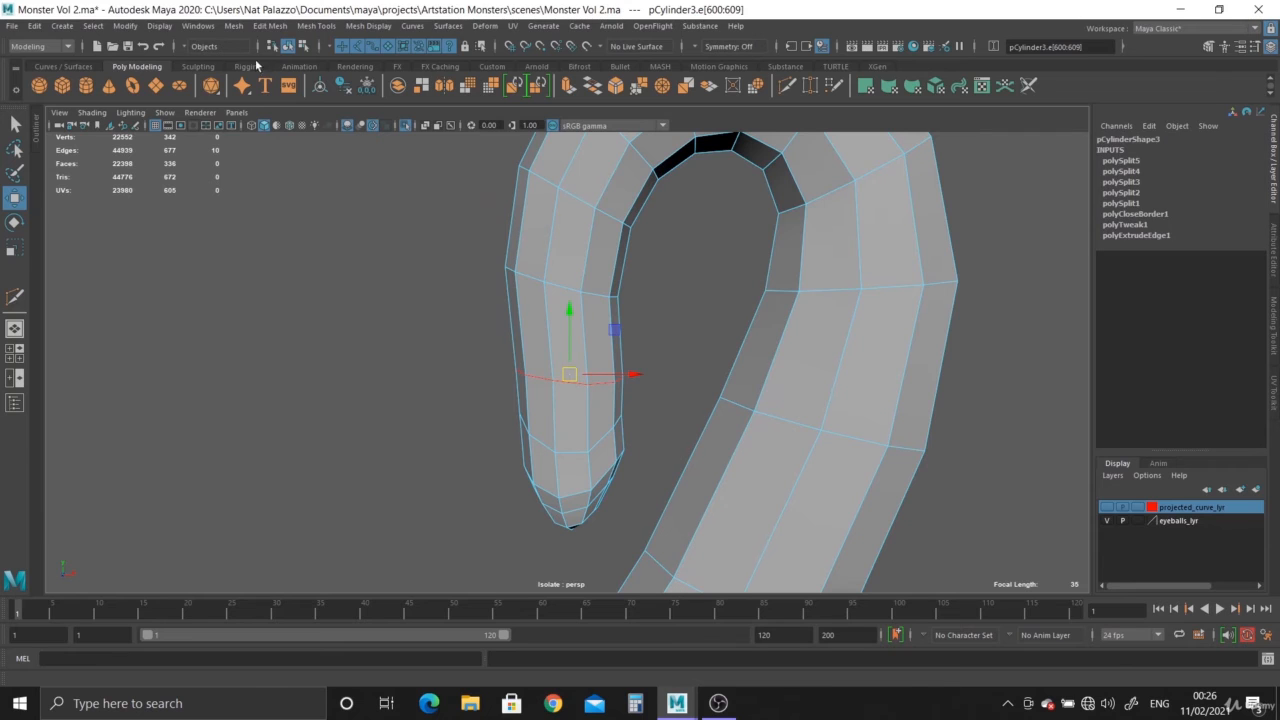
pyautogui.click(270, 26)
pyautogui.click(293, 309)
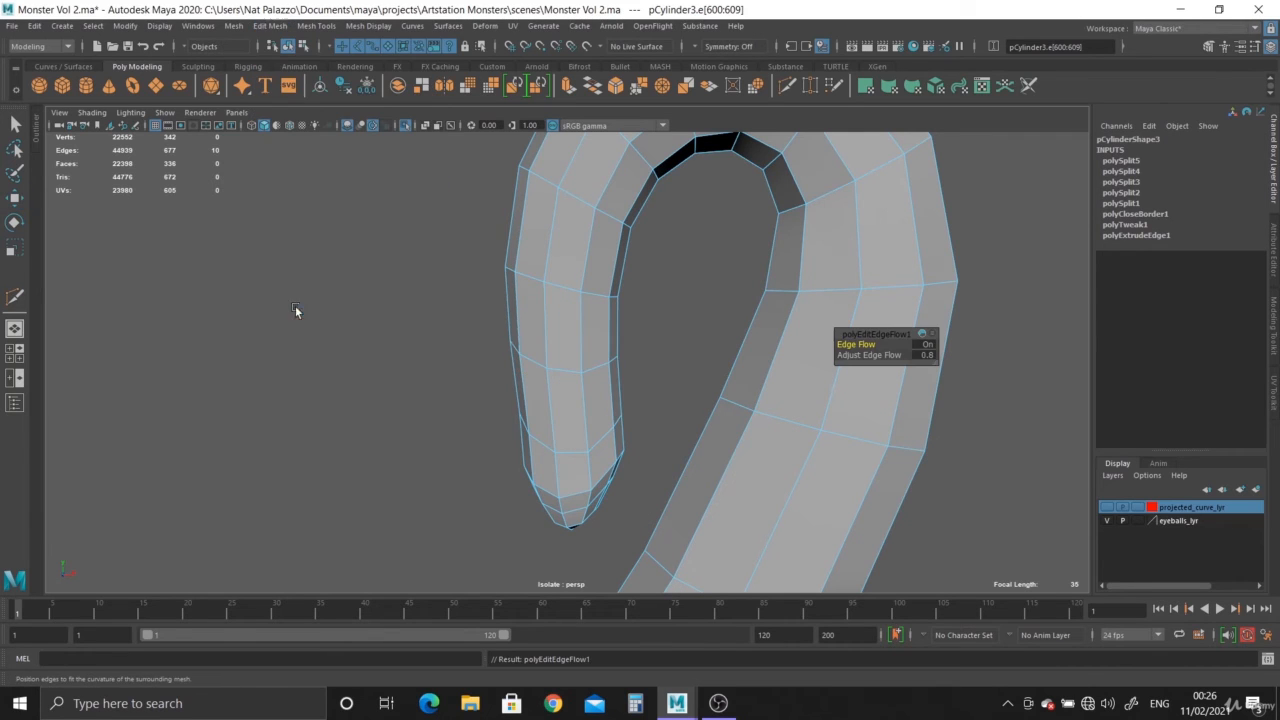
# Step: Apply Edit Edge Flow to four more edge loops, from the straight section below the curl down to the tapered tip
pyautogui.doubleClick(563, 290)
pyautogui.press('g')
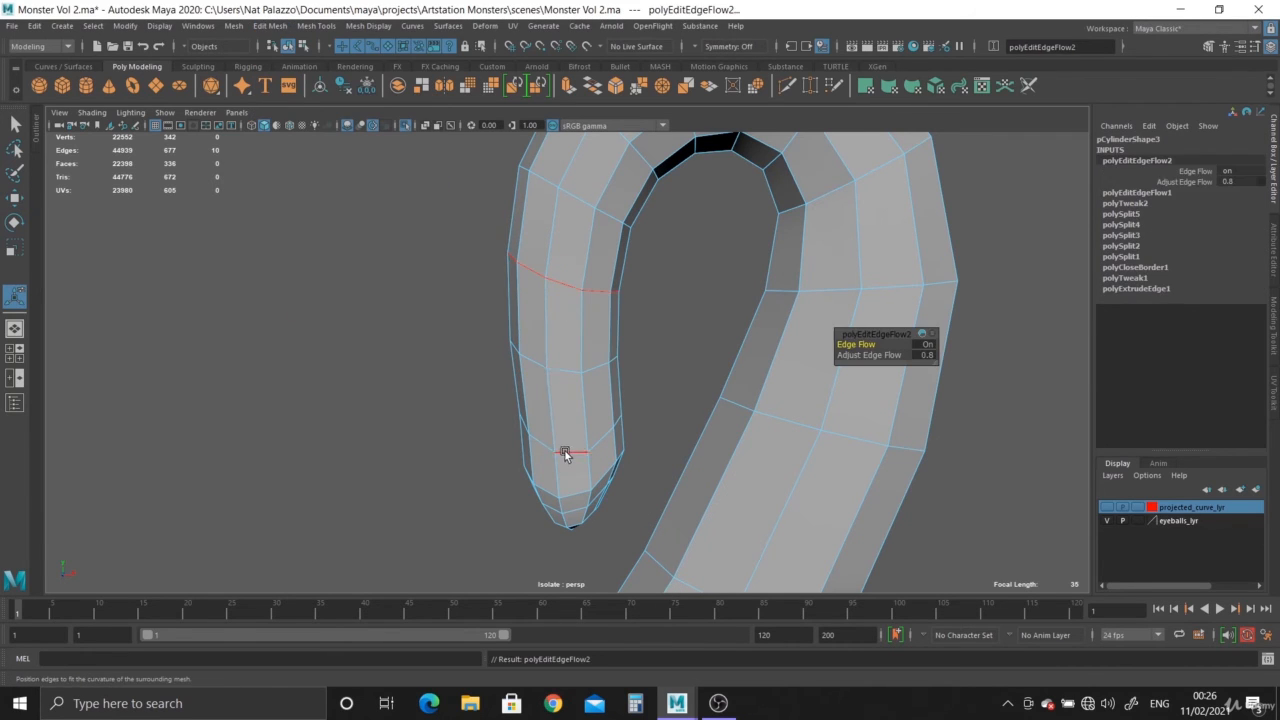
pyautogui.doubleClick(566, 452)
pyautogui.press('g')
pyautogui.doubleClick(577, 493)
pyautogui.press('g')
pyautogui.doubleClick(575, 508)
pyautogui.press('g')
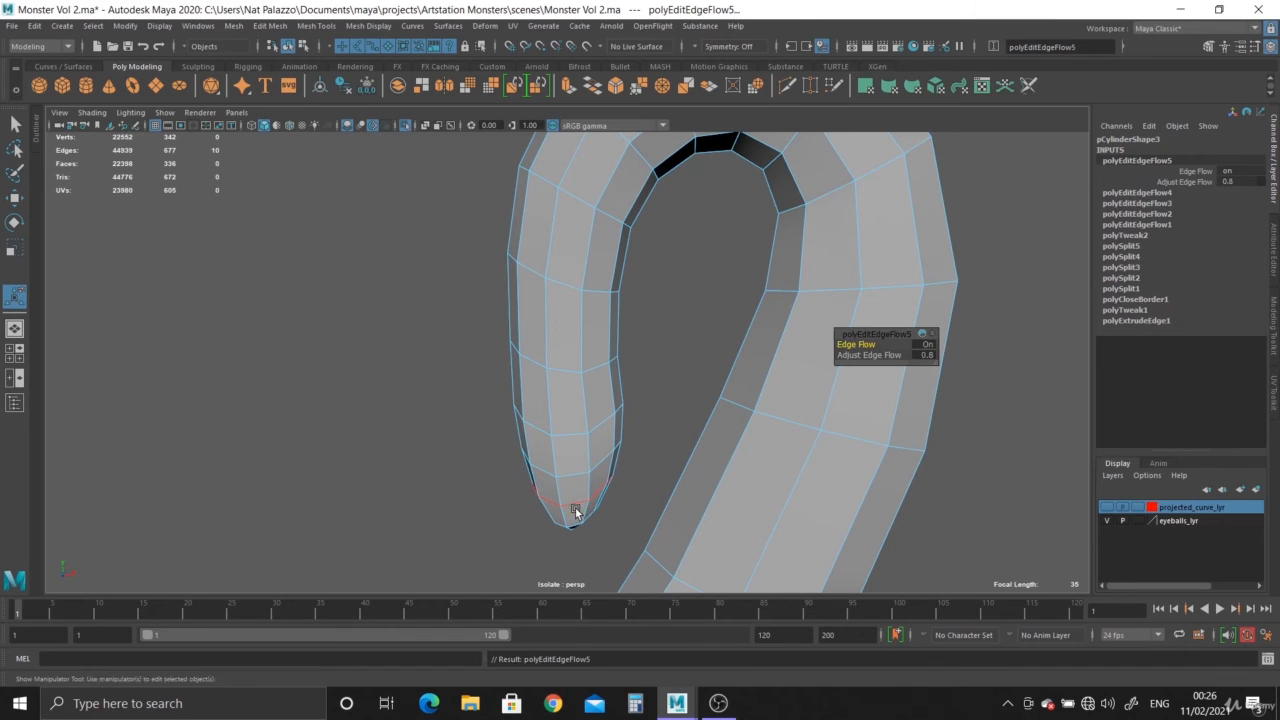
# Step: Repeat Edit Edge Flow loop by loop from just above the tip back up to the start of the curl
pyautogui.keyDown('alt'); pyautogui.moveTo(600, 521); pyautogui.dragTo(611, 482); pyautogui.keyUp('alt')
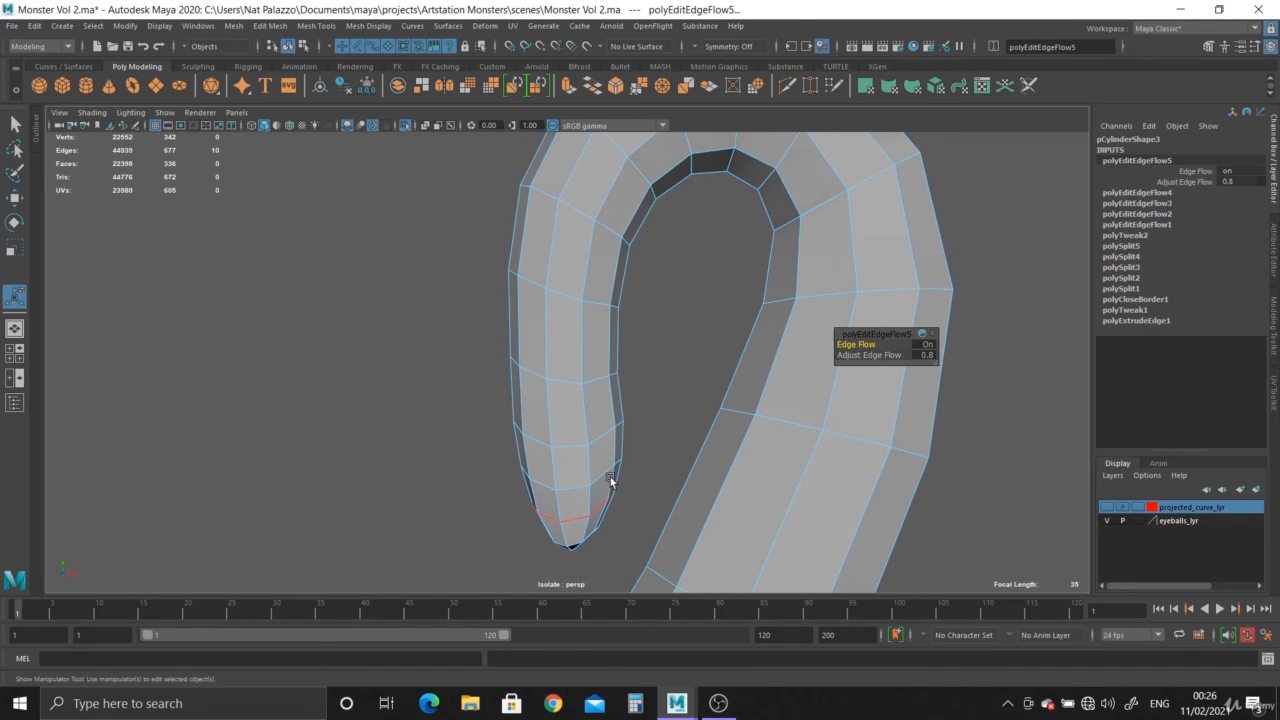
pyautogui.doubleClick(570, 487)
pyautogui.press('g')
pyautogui.doubleClick(570, 444)
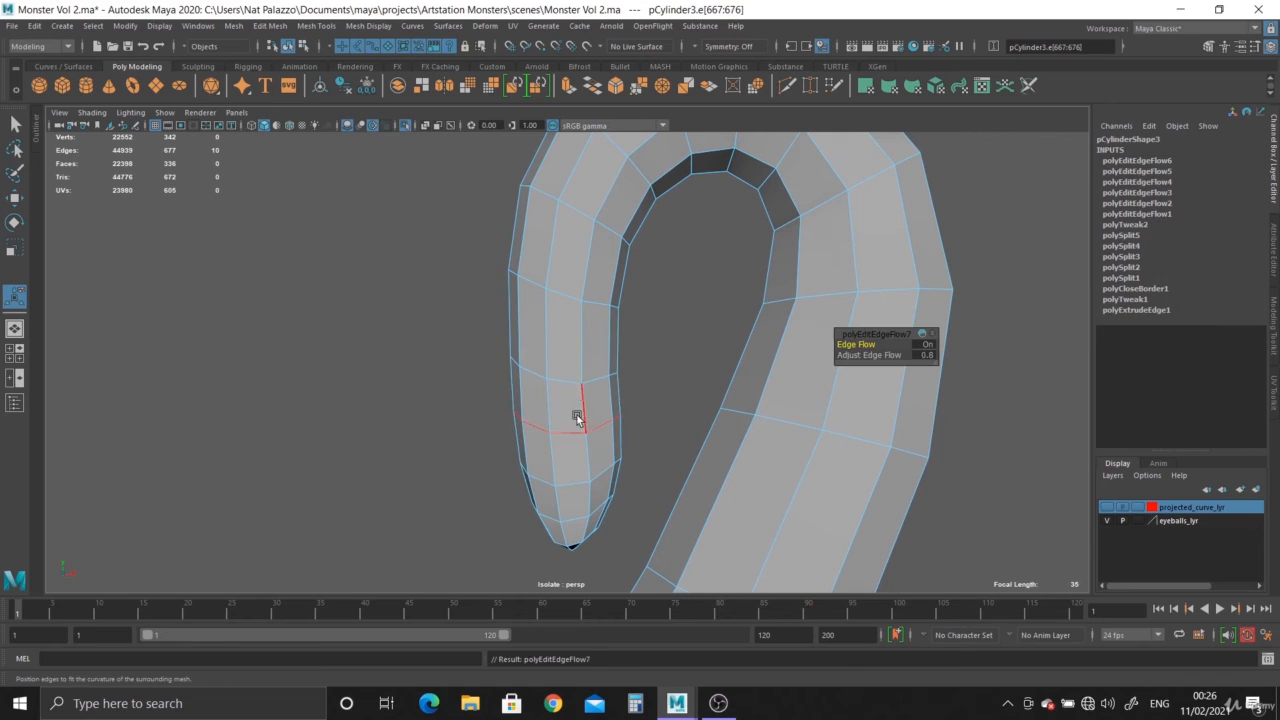
pyautogui.press('g')
pyautogui.doubleClick(568, 381)
pyautogui.press('g')
pyautogui.doubleClick(563, 300)
pyautogui.press('g')
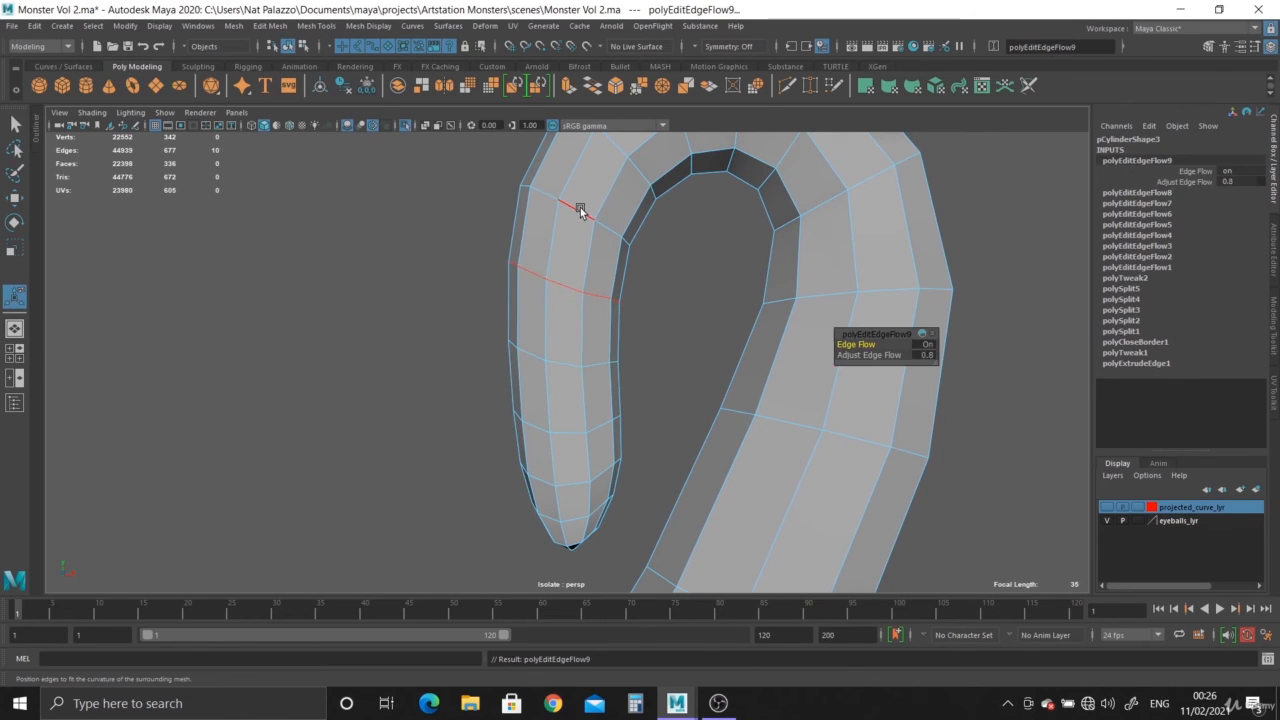
pyautogui.doubleClick(580, 207)
pyautogui.press('g')
# Step: Preview the tentacle smoothed in object mode, inspect its tip and curl from several angles, and restore the unsmoothed display
pyautogui.moveTo(577, 338); pyautogui.dragTo(622, 320, button='right')
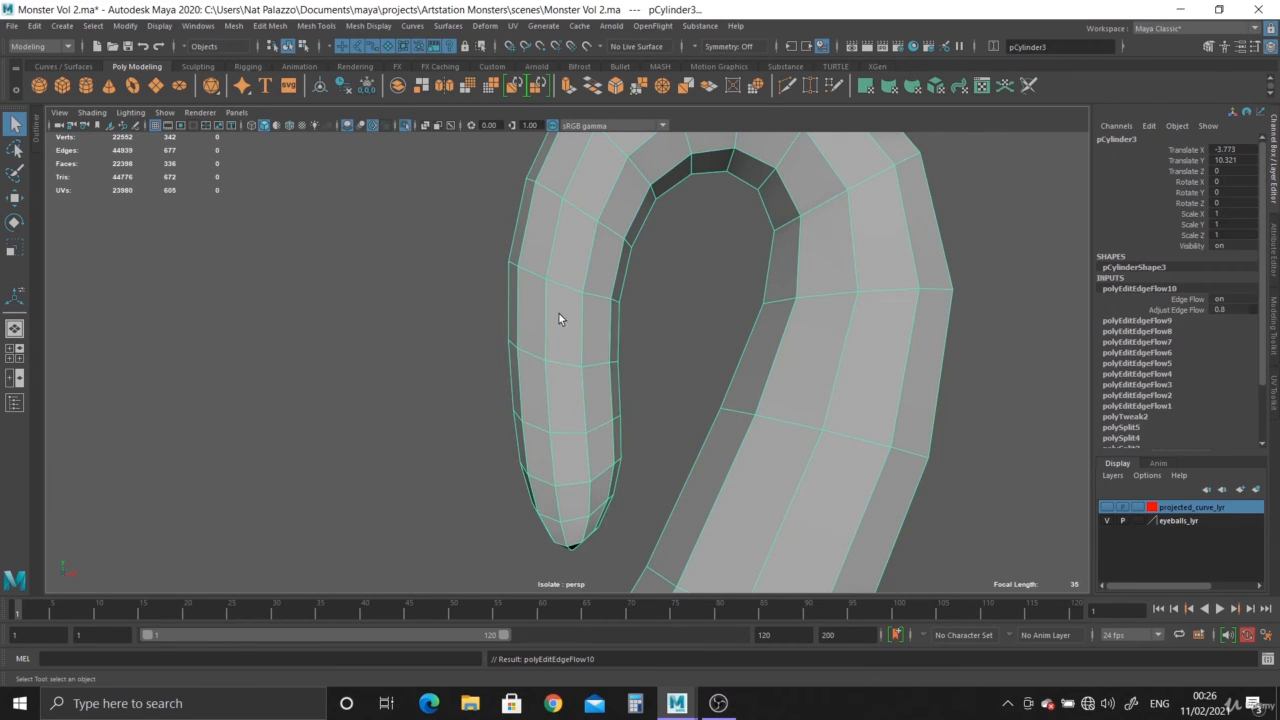
pyautogui.press('3')
pyautogui.click(488, 437)
pyautogui.keyDown('alt'); pyautogui.moveTo(490, 437); pyautogui.dragTo(423, 338, button='right'); pyautogui.keyUp('alt')
pyautogui.keyDown('alt'); pyautogui.moveTo(423, 338); pyautogui.dragTo(818, 519); pyautogui.keyUp('alt')
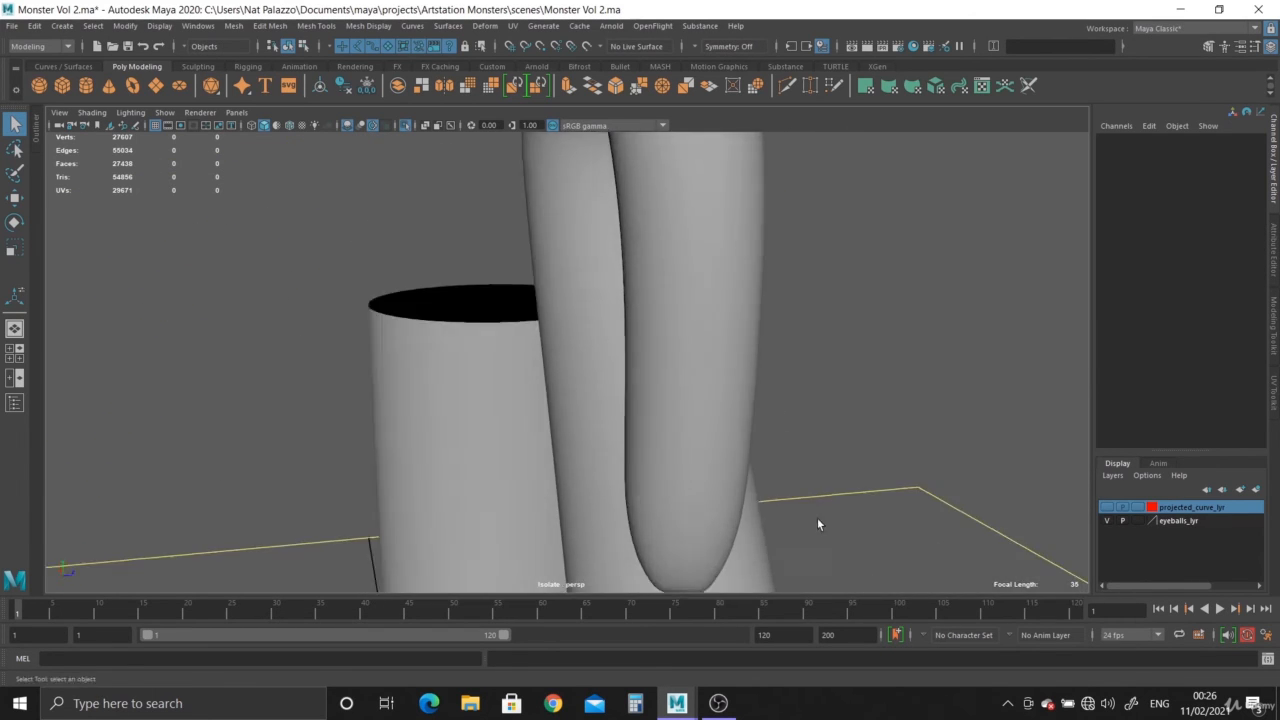
pyautogui.keyDown('alt'); pyautogui.moveTo(818, 519); pyautogui.dragTo(580, 400, button='right'); pyautogui.keyUp('alt')
pyautogui.keyDown('alt'); pyautogui.moveTo(580, 400); pyautogui.dragTo(700, 455); pyautogui.keyUp('alt')
pyautogui.keyDown('alt'); pyautogui.moveTo(700, 455); pyautogui.dragTo(700, 362, button='middle'); pyautogui.keyUp('alt')
pyautogui.keyDown('alt'); pyautogui.moveTo(700, 362); pyautogui.dragTo(683, 286, button='right'); pyautogui.keyUp('alt')
pyautogui.keyDown('alt'); pyautogui.moveTo(683, 286); pyautogui.dragTo(691, 320); pyautogui.keyUp('alt')
pyautogui.keyDown('alt'); pyautogui.moveTo(691, 320); pyautogui.dragTo(685, 388, button='middle'); pyautogui.keyUp('alt')
pyautogui.scroll(4, 617, 303)
pyautogui.click(645, 300)
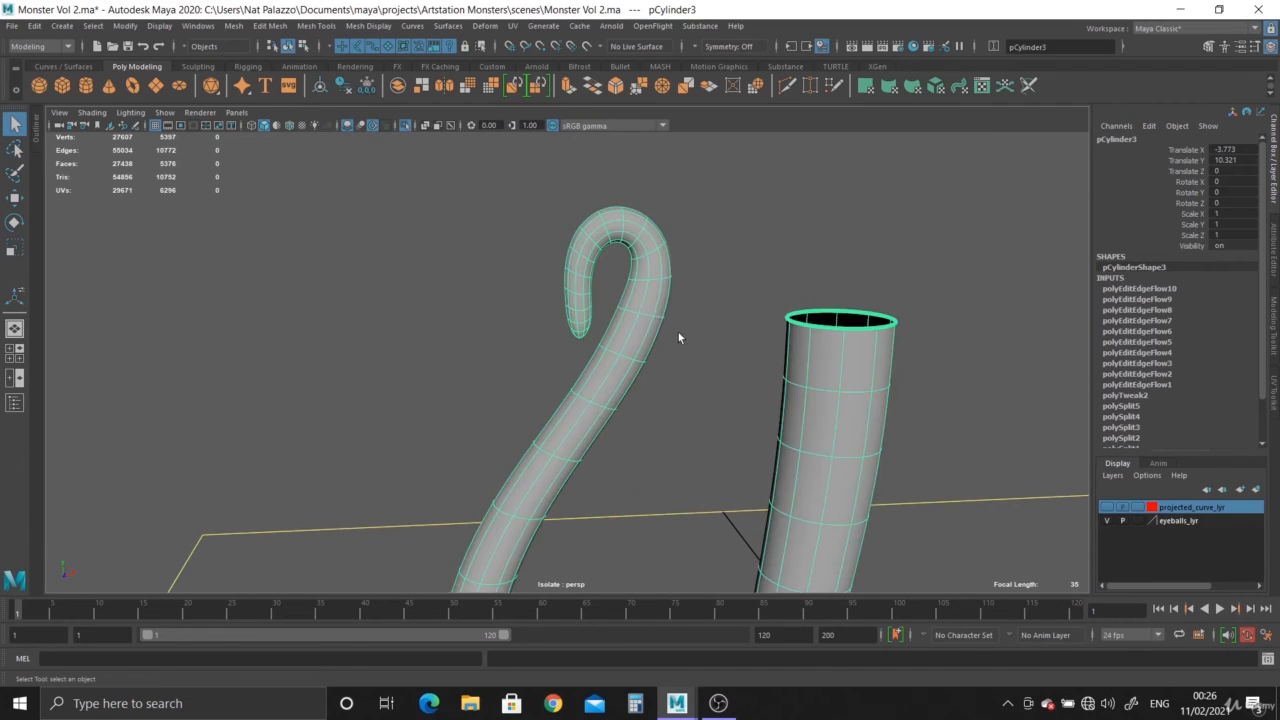
pyautogui.press('1')
# Step: Compare the tentacle's outline with the reference image in the front view, from the curl down along the stem
pyautogui.press('space')
pyautogui.press('space')
pyautogui.scroll(-3, 520, 400)
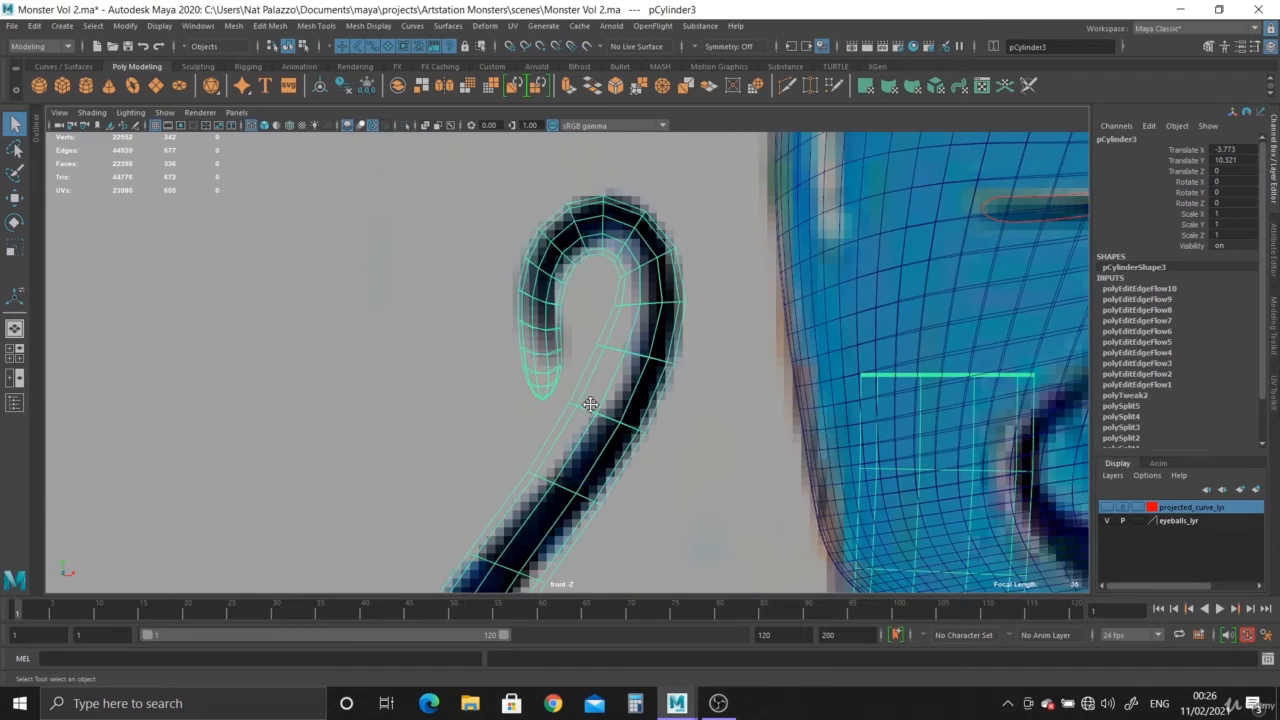
pyautogui.scroll(5, 543, 337)
pyautogui.keyDown('alt'); pyautogui.moveTo(623, 494); pyautogui.dragTo(609, 442, button='middle'); pyautogui.keyUp('alt')
pyautogui.keyDown('alt'); pyautogui.moveTo(510, 342); pyautogui.dragTo(422, 328, button='right'); pyautogui.keyUp('alt')
pyautogui.keyDown('alt'); pyautogui.moveTo(504, 342); pyautogui.dragTo(506, 236, button='middle'); pyautogui.keyUp('alt')
pyautogui.keyDown('alt'); pyautogui.moveTo(506, 443); pyautogui.dragTo(506, 288, button='middle'); pyautogui.keyUp('alt')
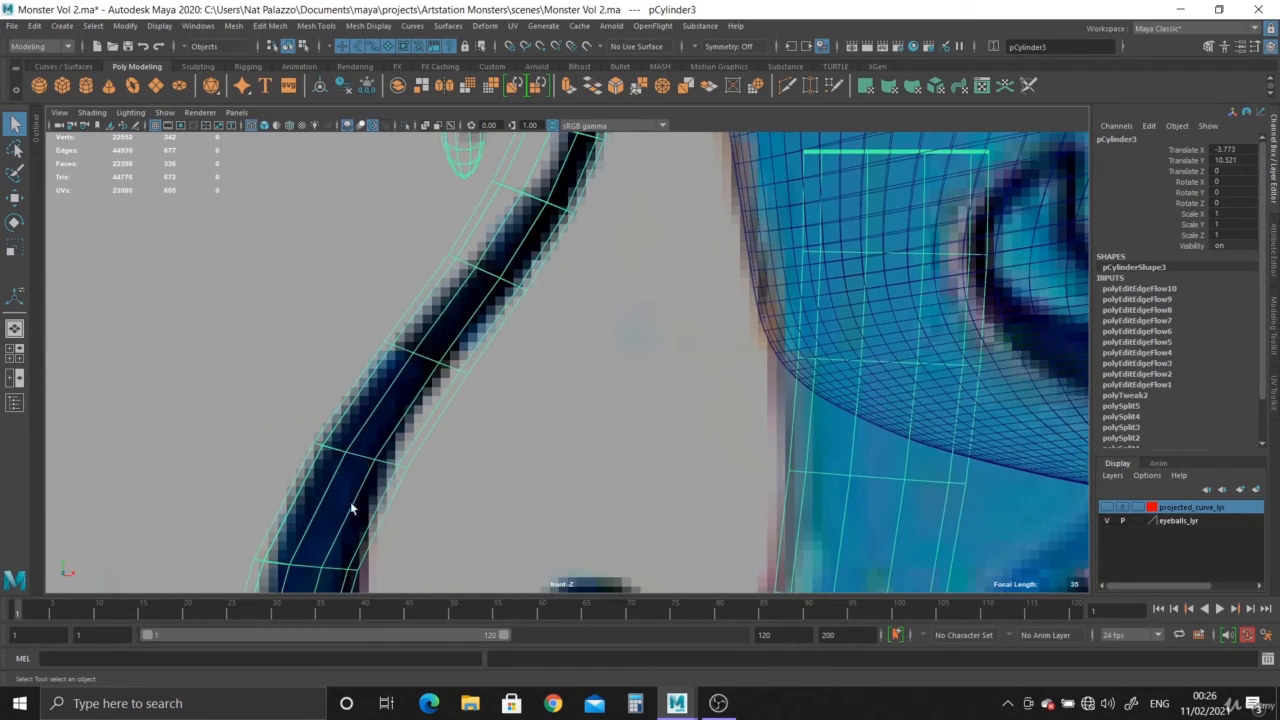
pyautogui.keyDown('alt'); pyautogui.moveTo(428, 180); pyautogui.dragTo(431, 391, button='middle'); pyautogui.keyUp('alt')
pyautogui.keyDown('alt'); pyautogui.moveTo(434, 371); pyautogui.dragTo(520, 376, button='right'); pyautogui.keyUp('alt')
pyautogui.keyDown('alt'); pyautogui.moveTo(527, 377); pyautogui.dragTo(527, 453, button='middle'); pyautogui.keyUp('alt')
pyautogui.scroll(2, 529, 446)
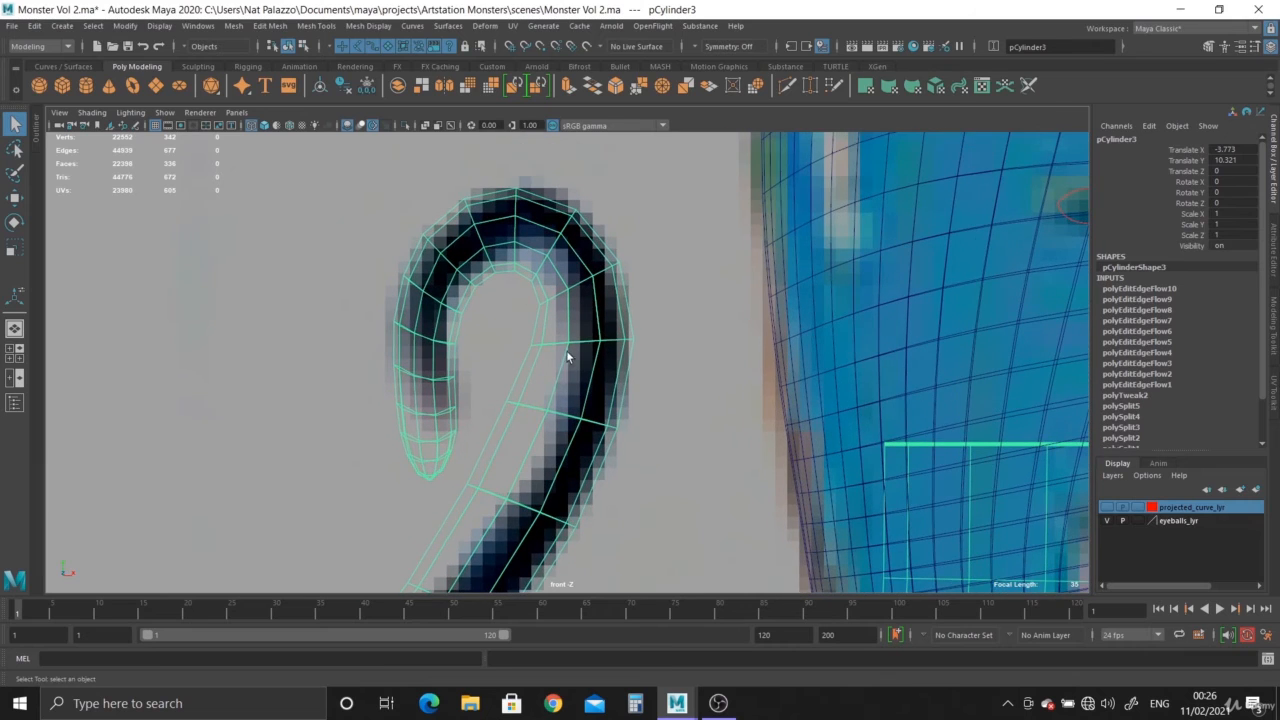
# Step: Move the inner-side vertices of the two rings where the stem meets the curl inwards, towards the reference outline
pyautogui.scroll(1, 567, 356)
pyautogui.rightClick(549, 341)
pyautogui.moveTo(548, 343); pyautogui.dragTo(498, 407, button='right')
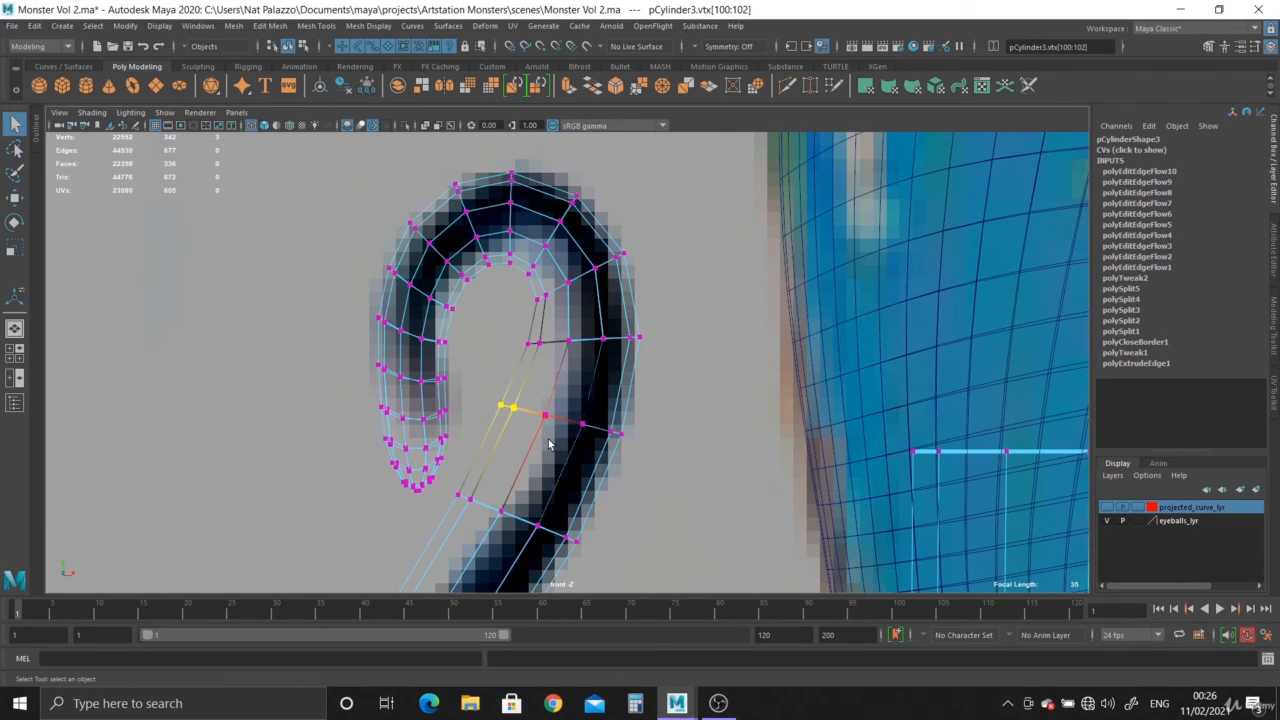
pyautogui.press('w')
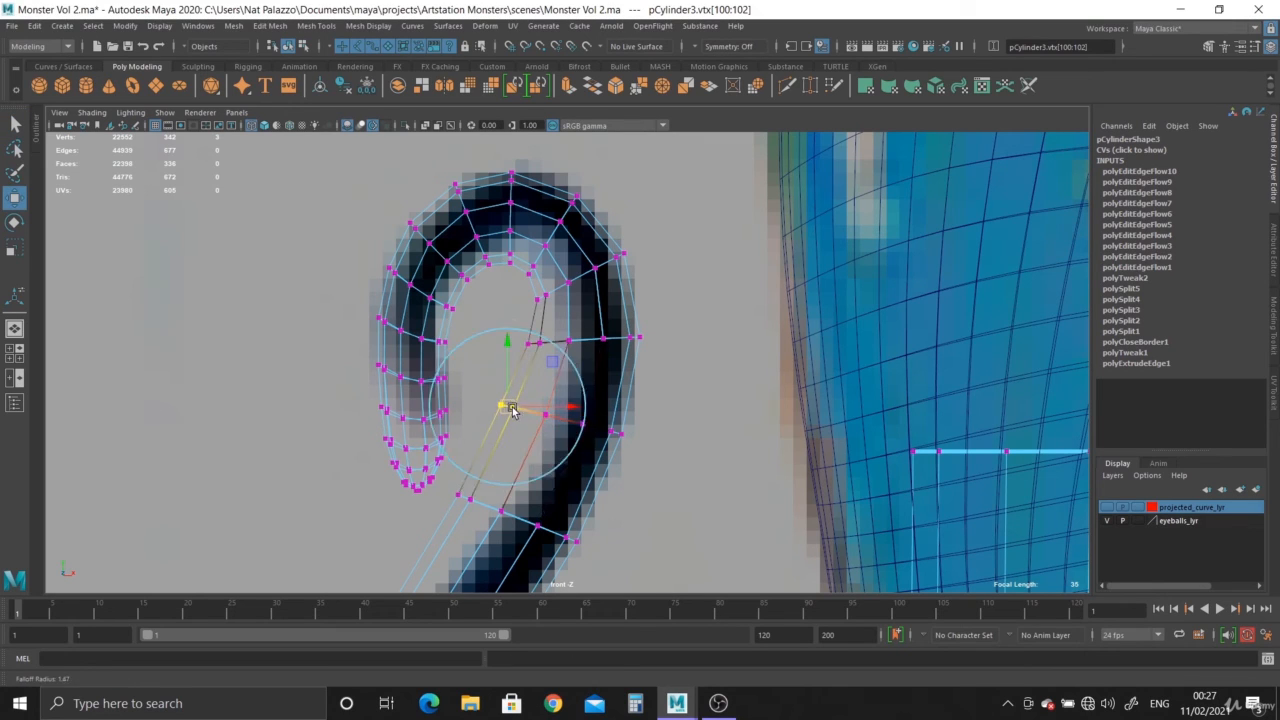
pyautogui.moveTo(511, 410); pyautogui.dragTo(536, 432)
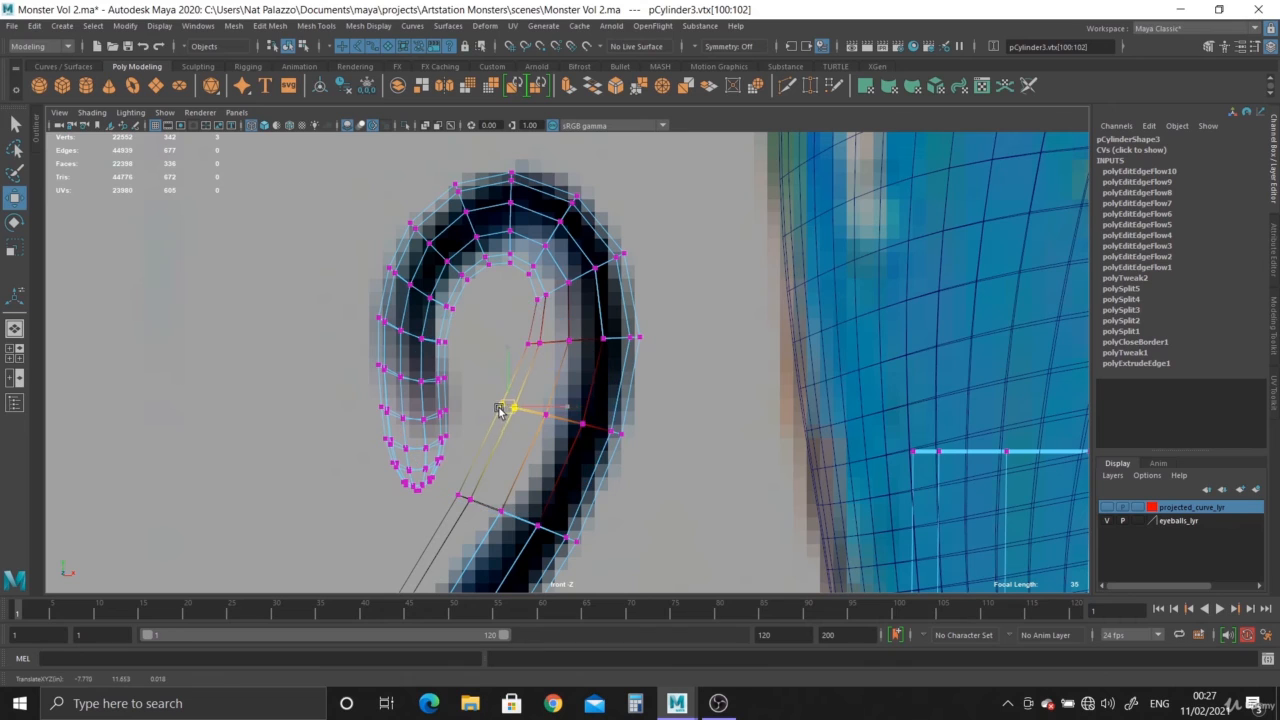
pyautogui.click(540, 344)
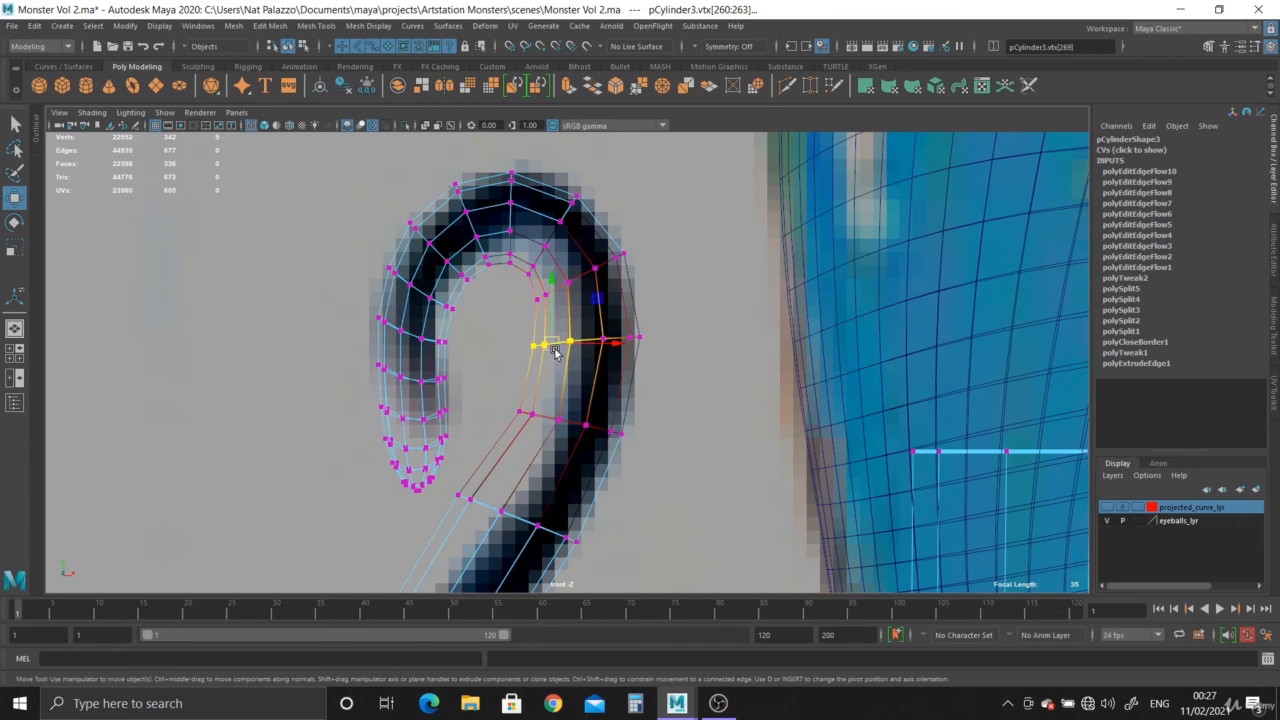
# Step: Shift the inner-side vertices of the next two rings down the stem closer to the reference outline
pyautogui.keyDown('alt'); pyautogui.moveTo(555, 344); pyautogui.dragTo(555, 250, button='middle'); pyautogui.keyUp('alt')
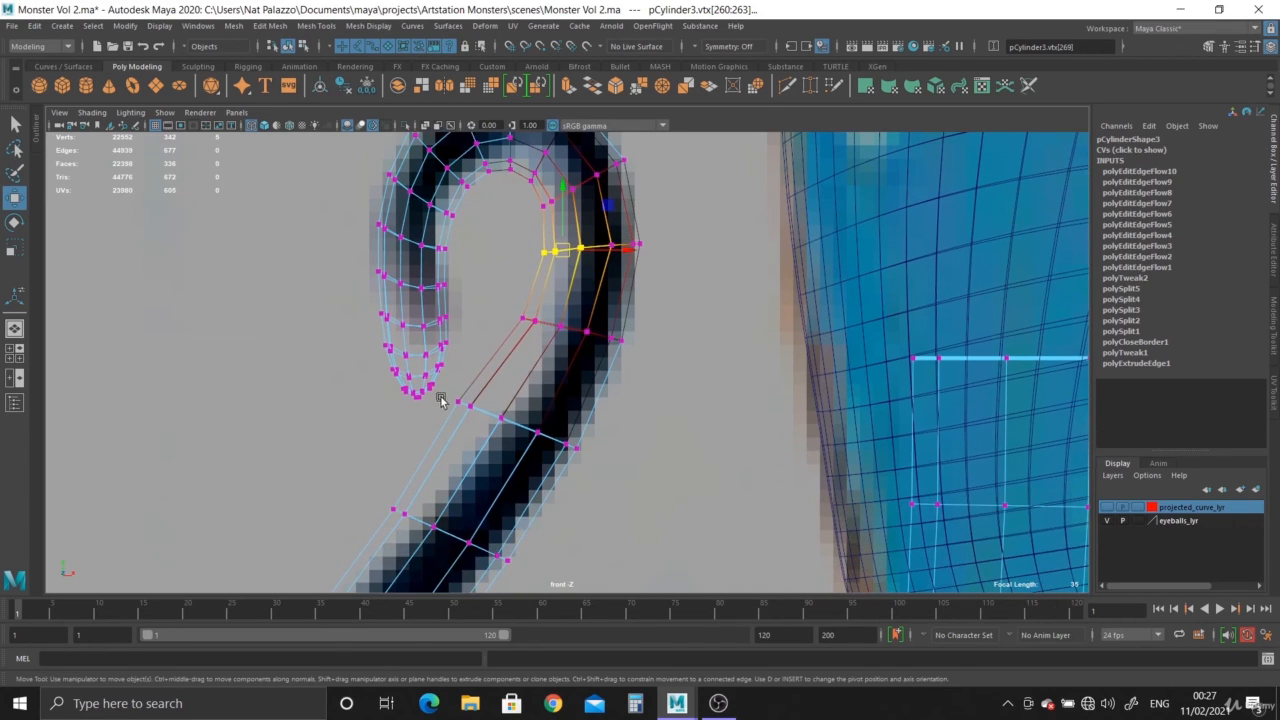
pyautogui.moveTo(517, 428); pyautogui.dragTo(491, 421)
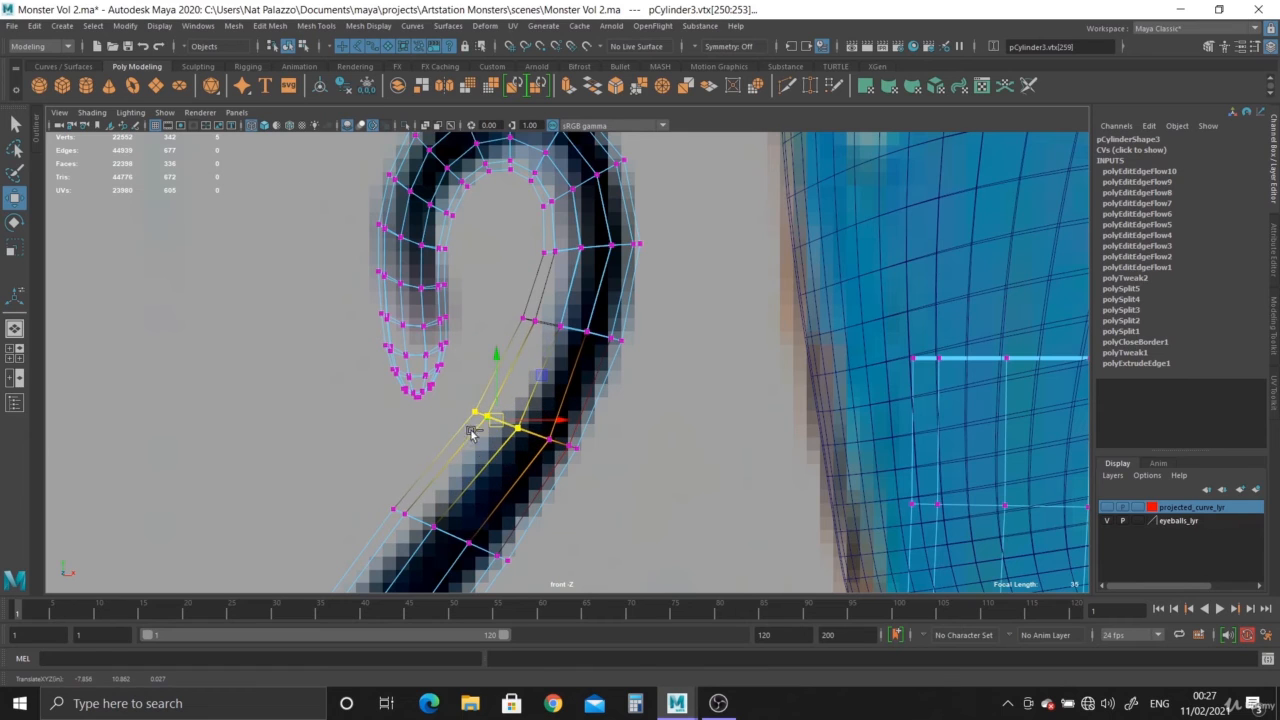
pyautogui.keyDown('alt'); pyautogui.moveTo(472, 432); pyautogui.dragTo(472, 344, button='middle'); pyautogui.keyUp('alt')
pyautogui.moveTo(368, 406); pyautogui.dragTo(430, 439)
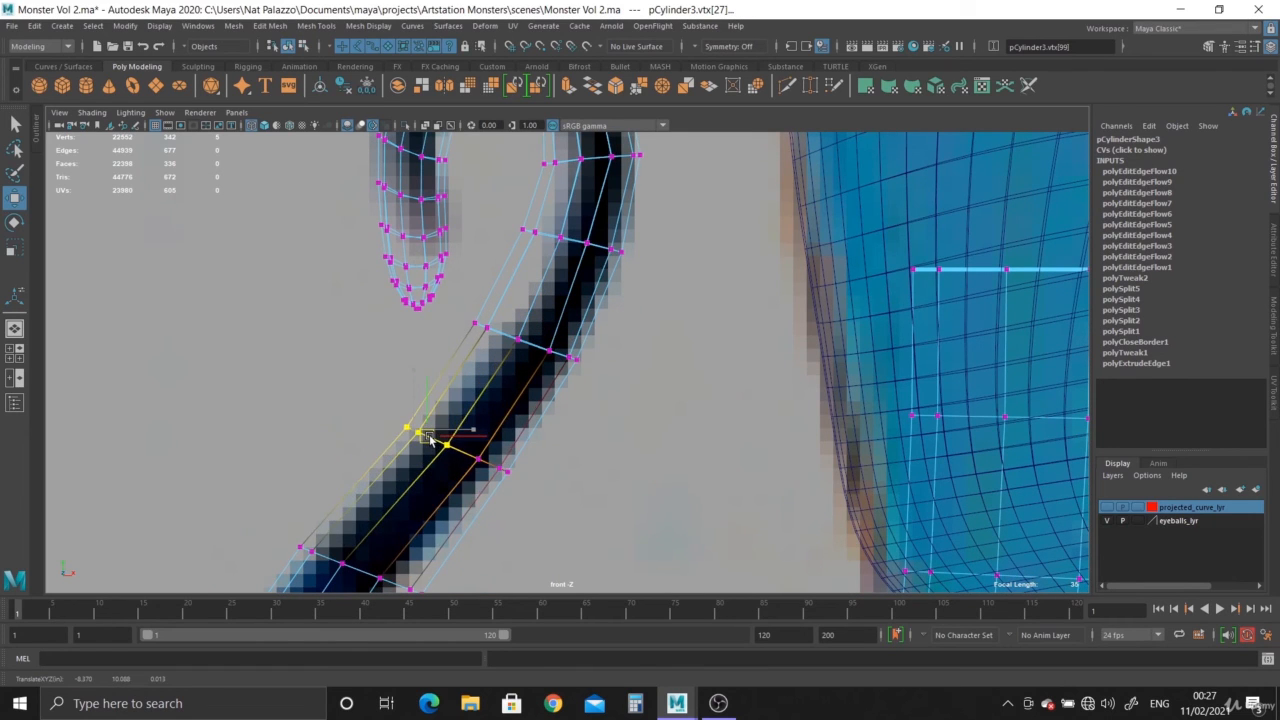
# Step: Preview the reshaped tentacle smoothed in the perspective view, inspect the stem below the curl, and restore the unsmoothed display
pyautogui.scroll(-5, 430, 440)
pyautogui.press('space')
pyautogui.press('space')
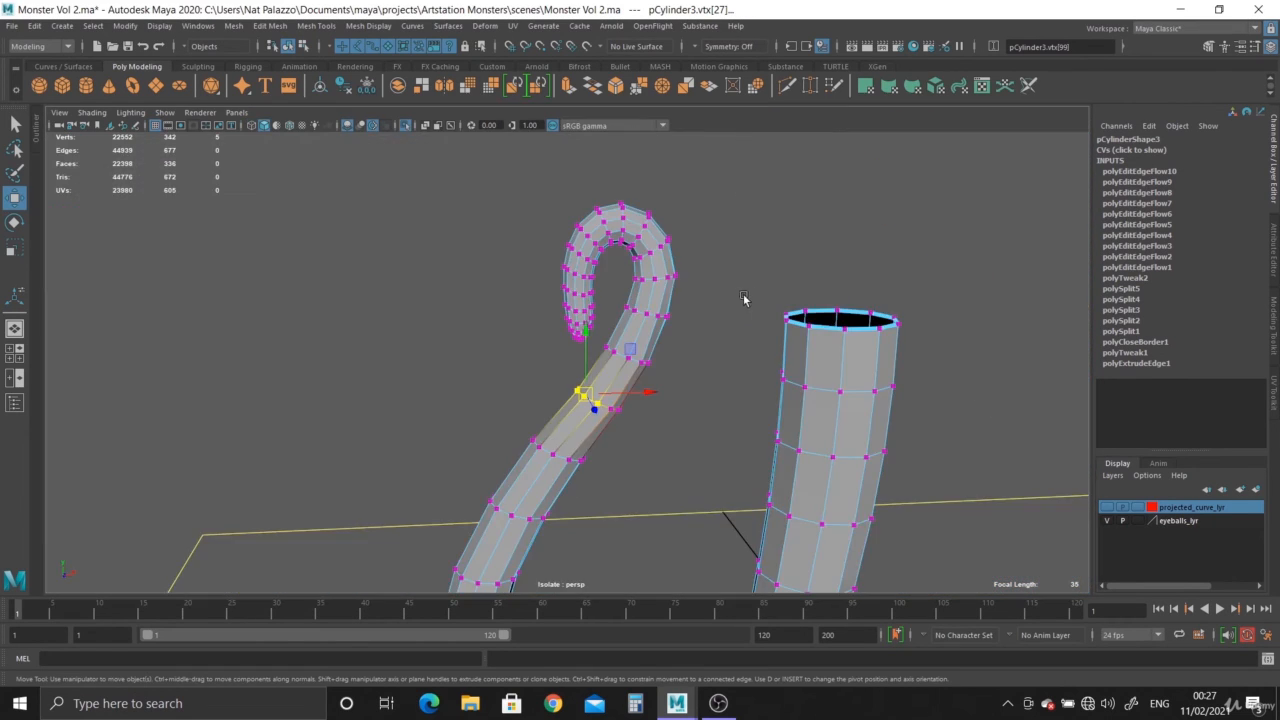
pyautogui.scroll(3, 743, 298)
pyautogui.moveTo(660, 270); pyautogui.dragTo(748, 236, button='right')
pyautogui.click(759, 233)
pyautogui.keyDown('alt'); pyautogui.moveTo(677, 345); pyautogui.dragTo(598, 343, button='middle'); pyautogui.keyUp('alt')
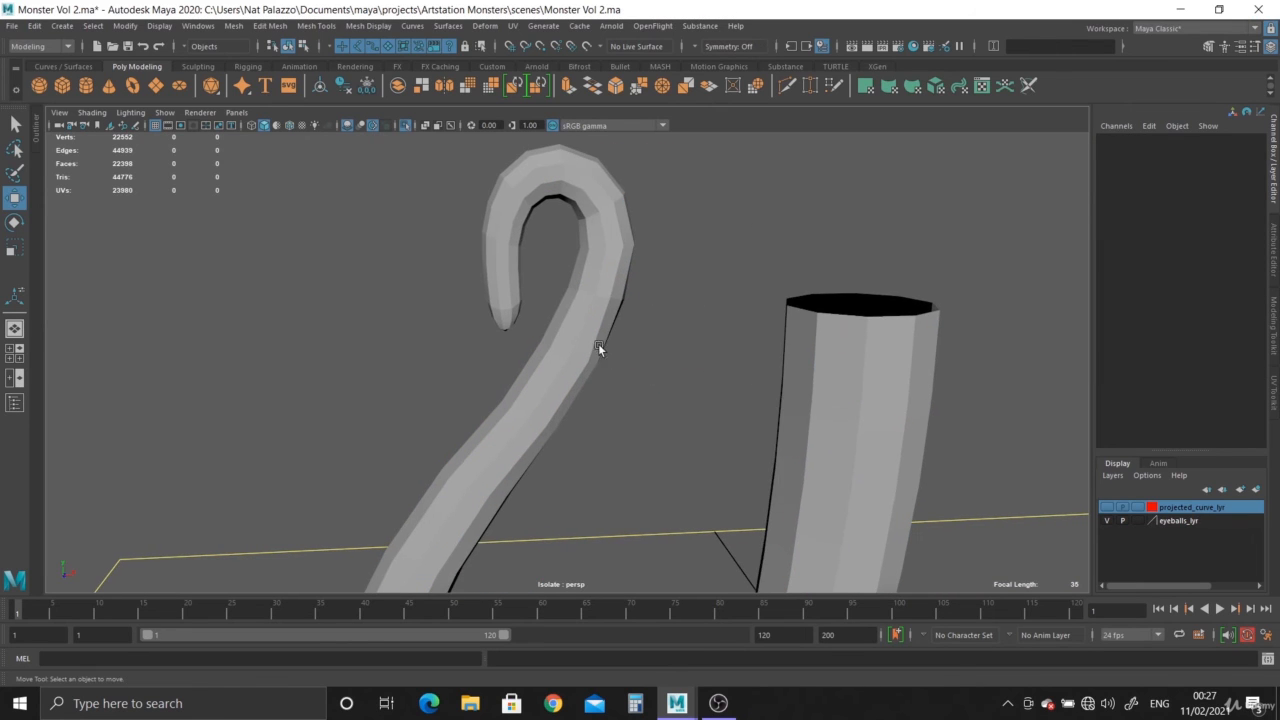
pyautogui.click(598, 343)
pyautogui.press('3')
pyautogui.click(654, 448)
pyautogui.keyDown('alt'); pyautogui.moveTo(654, 448); pyautogui.dragTo(664, 445); pyautogui.keyUp('alt')
pyautogui.keyDown('alt'); pyautogui.moveTo(664, 445); pyautogui.dragTo(699, 506, button='right'); pyautogui.keyUp('alt')
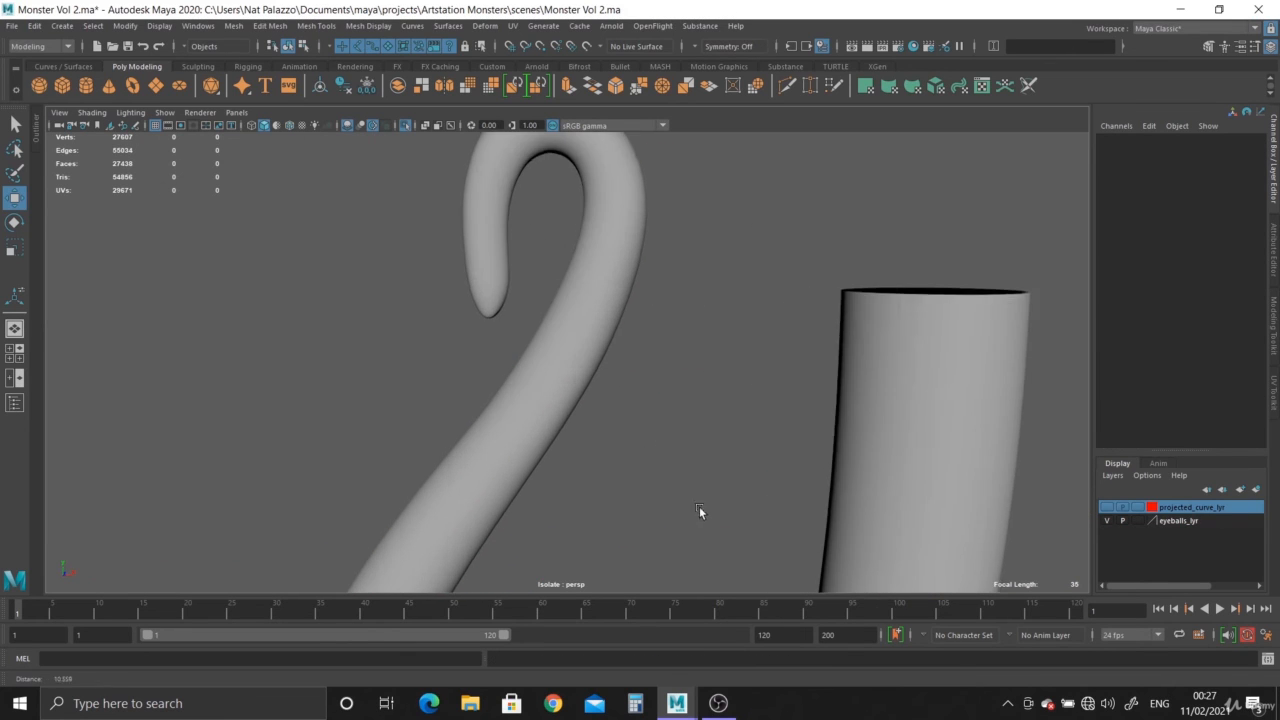
pyautogui.click(574, 366)
pyautogui.press('1')
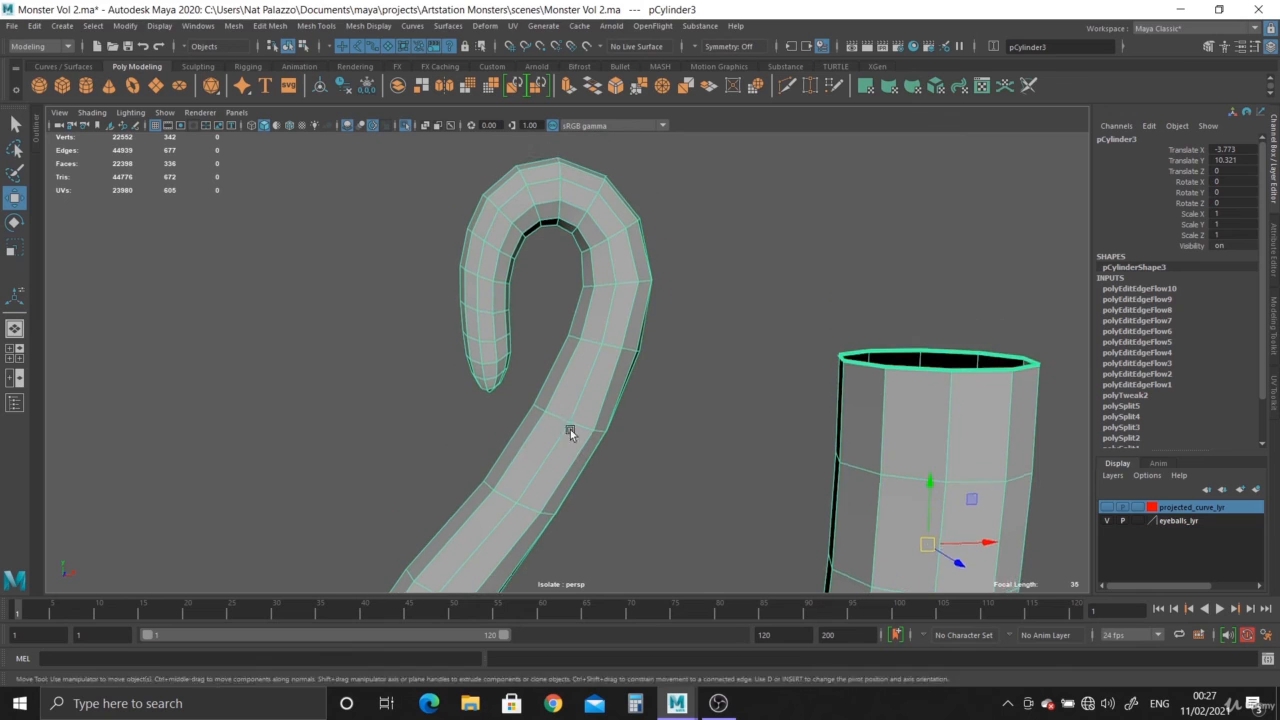
# Step: Apply Edit Edge Flow to three successive edge loops on the tentacle's stem, working downwards from below the curl
pyautogui.scroll(2, 576, 410)
pyautogui.moveTo(597, 337); pyautogui.dragTo(597, 300, button='right')
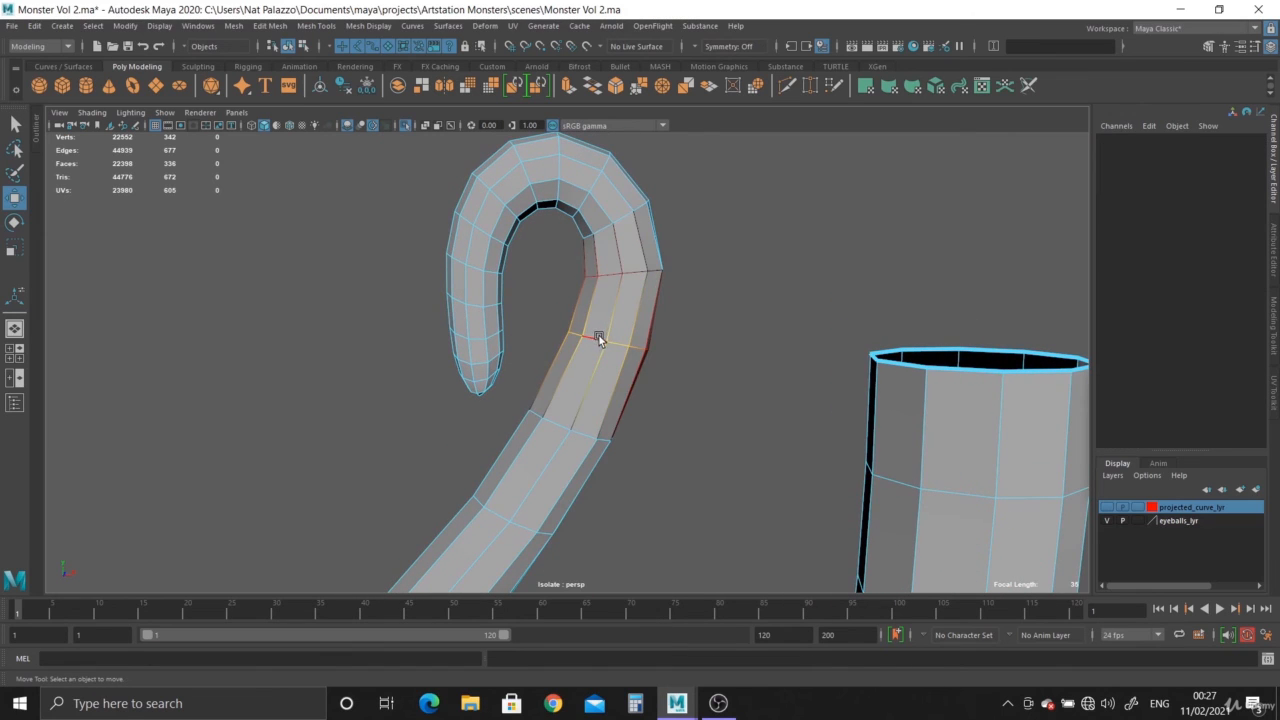
pyautogui.doubleClick(594, 335)
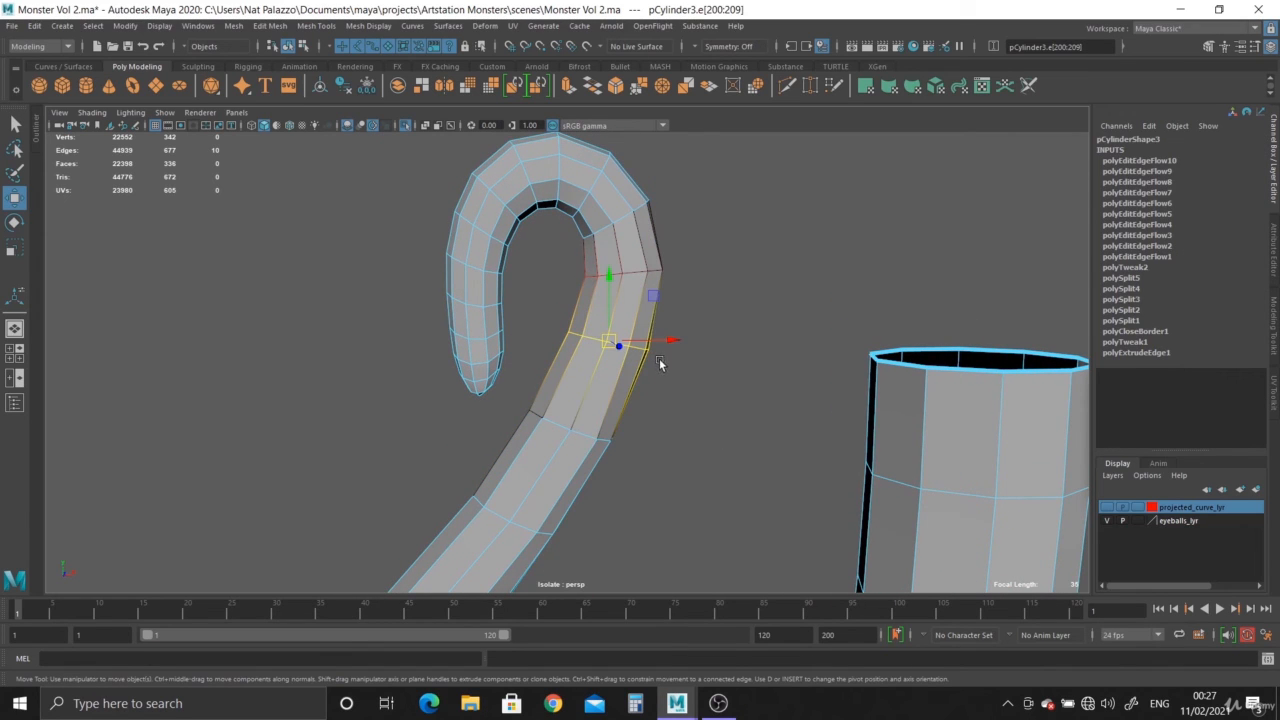
pyautogui.click(268, 26)
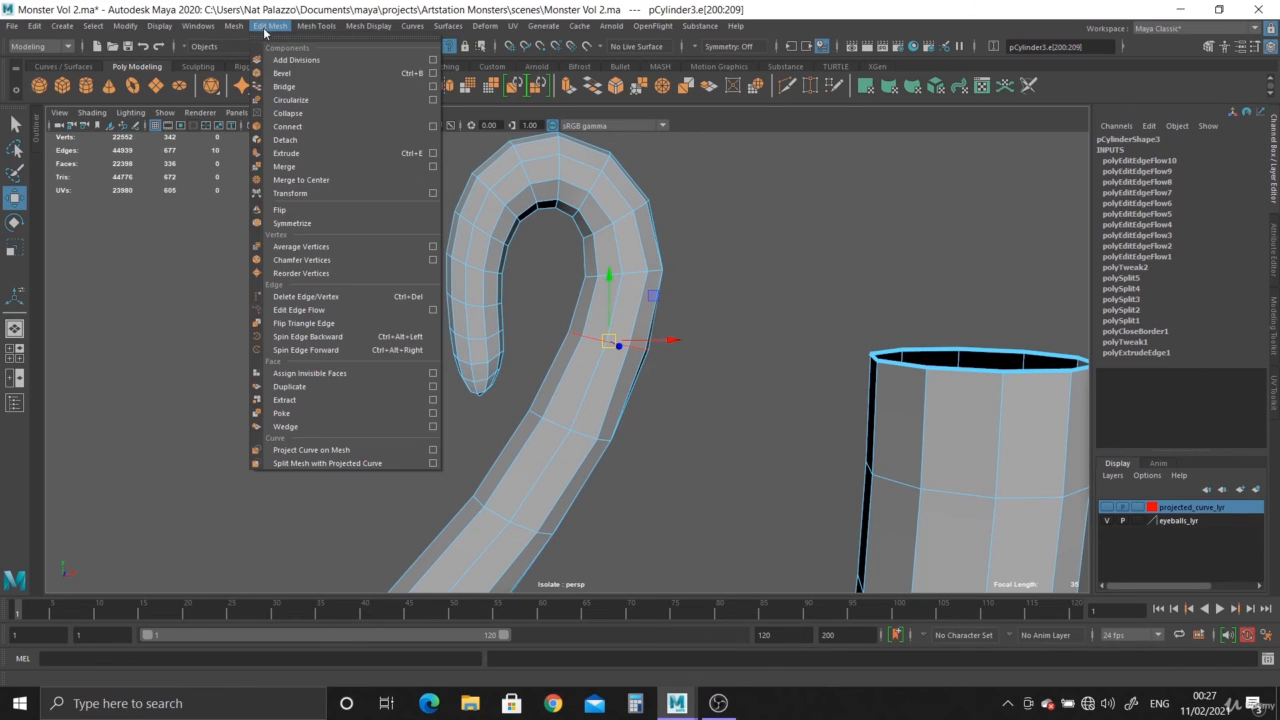
pyautogui.click(293, 310)
pyautogui.doubleClick(560, 430)
pyautogui.press('g')
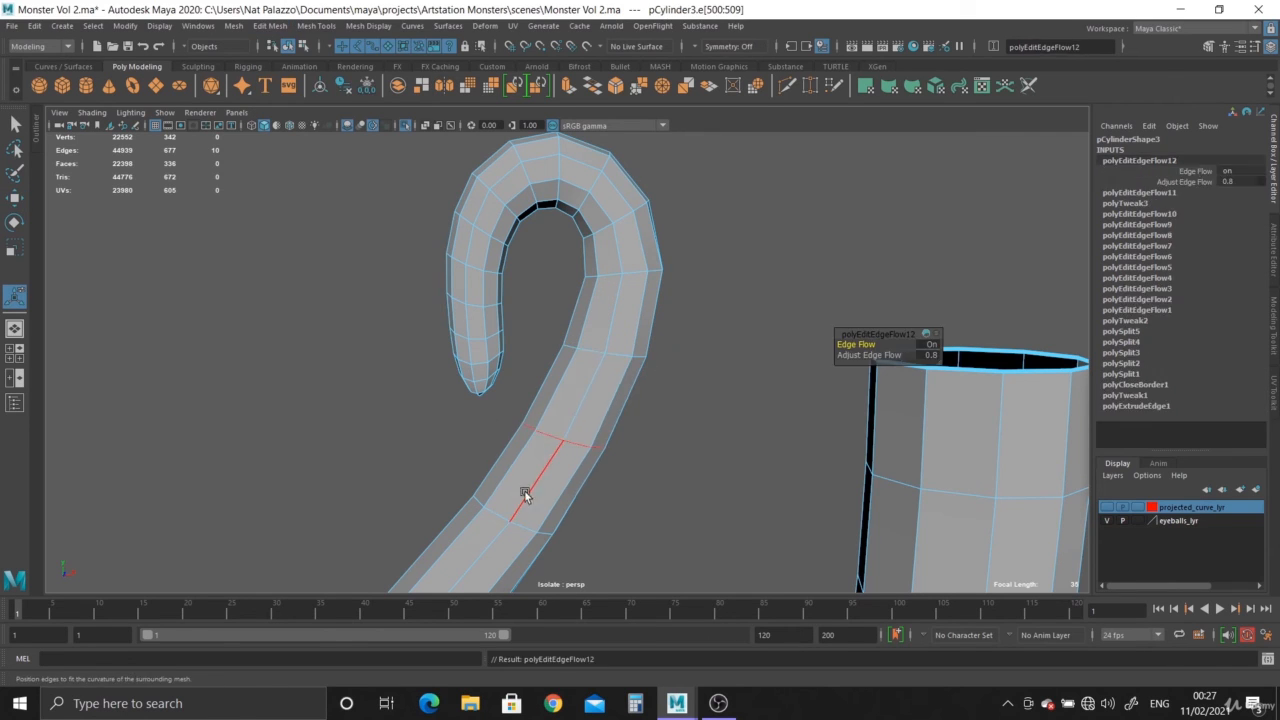
pyautogui.doubleClick(501, 513)
pyautogui.press('g')
# Step: Apply Edit Edge Flow to one loop lower on the stem and repeat it on the loops back up towards the curl
pyautogui.keyDown('alt'); pyautogui.moveTo(598, 498); pyautogui.dragTo(598, 334, button='middle'); pyautogui.keyUp('alt')
pyautogui.scroll(-1, 598, 335)
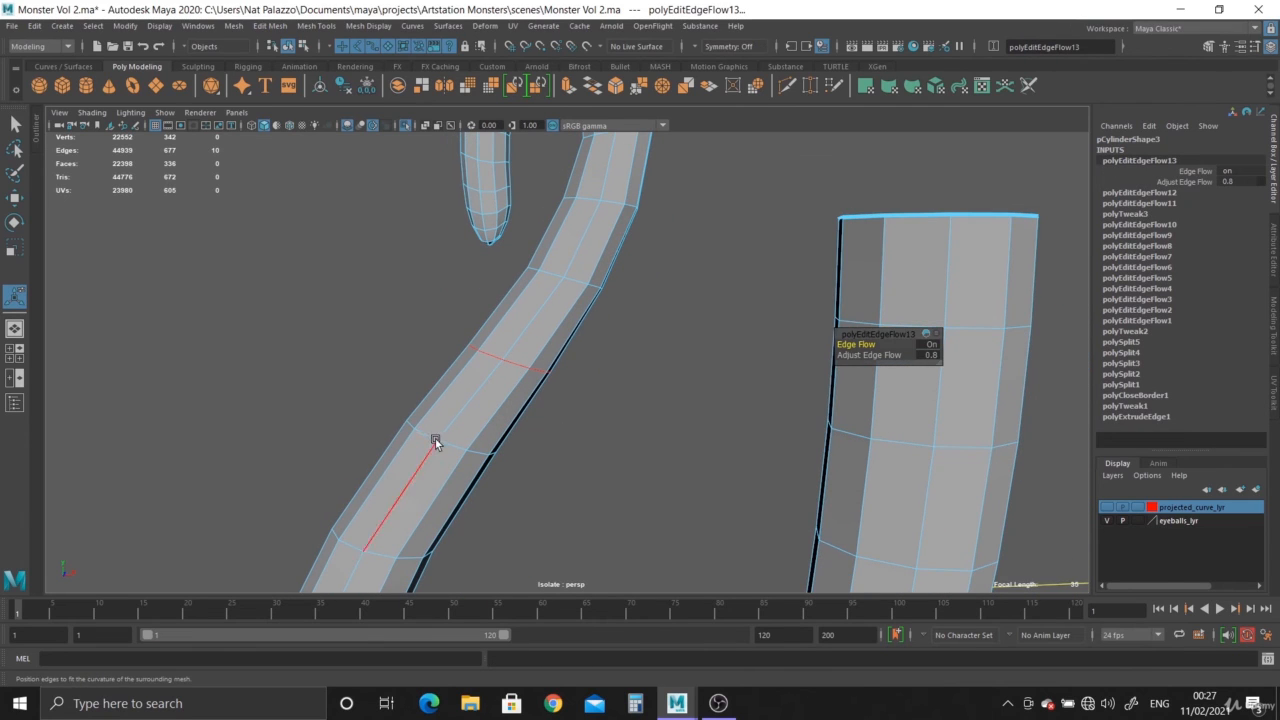
pyautogui.doubleClick(427, 438)
pyautogui.press('g')
pyautogui.doubleClick(529, 302)
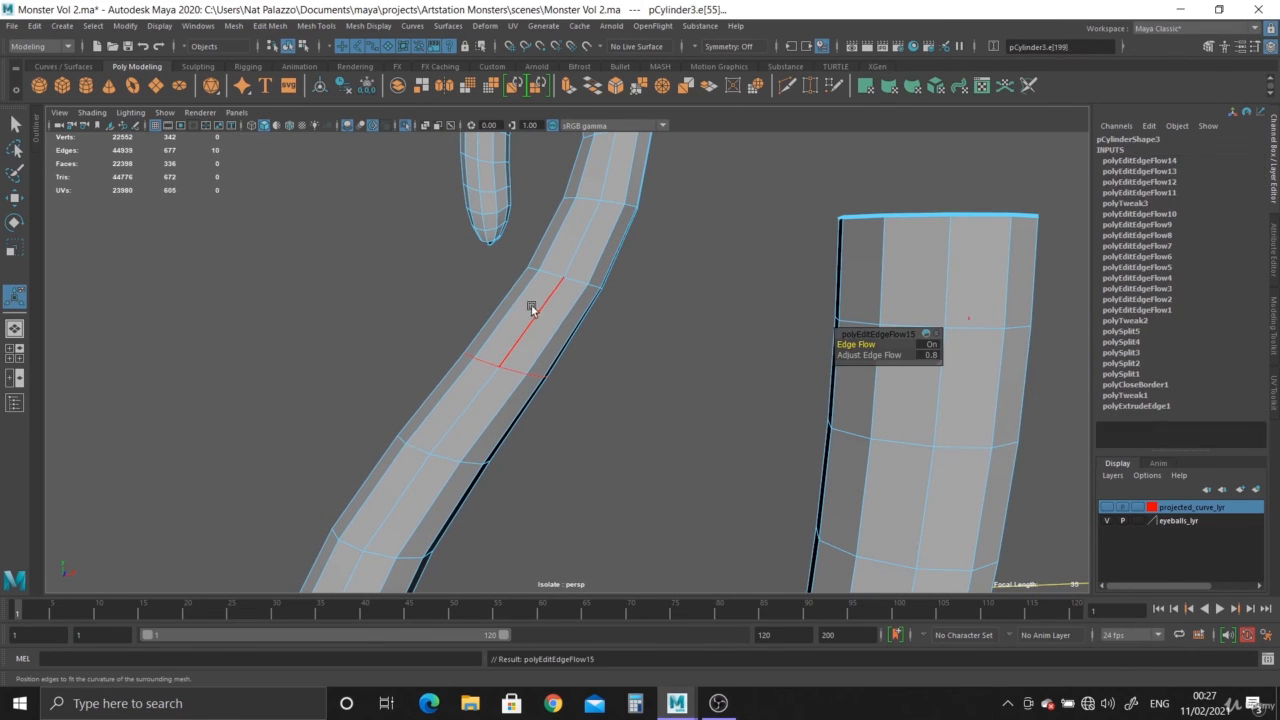
pyautogui.press('g')
pyautogui.doubleClick(582, 192)
pyautogui.press('g')
pyautogui.press('g')
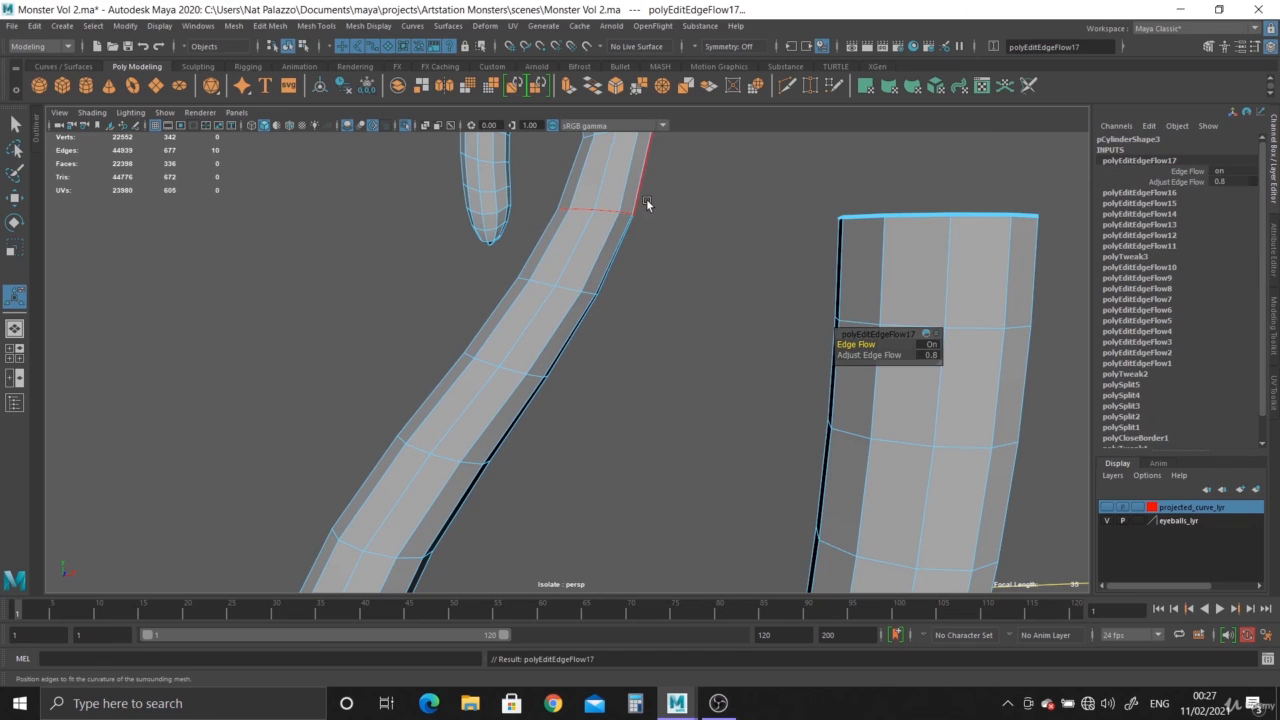
# Step: Apply Edit Edge Flow to the three edge loops leading from the stem into the curl
pyautogui.keyDown('alt'); pyautogui.moveTo(646, 198); pyautogui.dragTo(603, 360); pyautogui.keyUp('alt')
pyautogui.doubleClick(605, 360)
pyautogui.press('g')
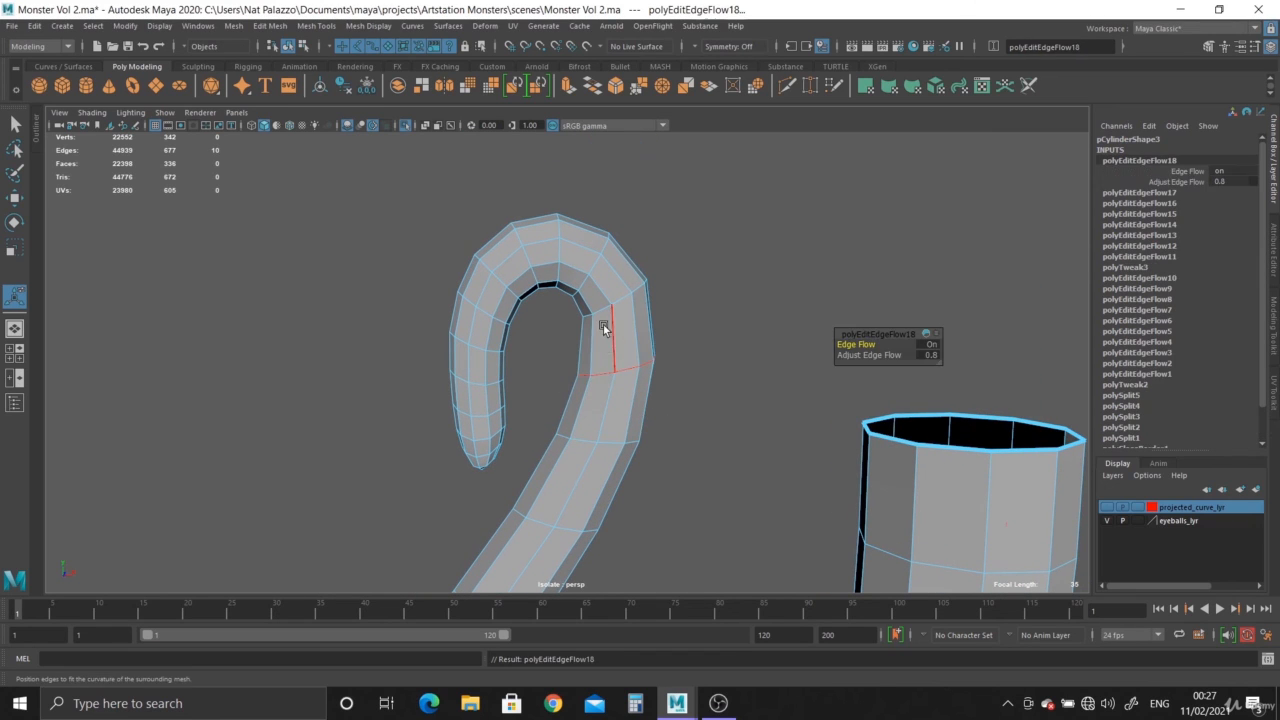
pyautogui.doubleClick(599, 310)
pyautogui.press('g')
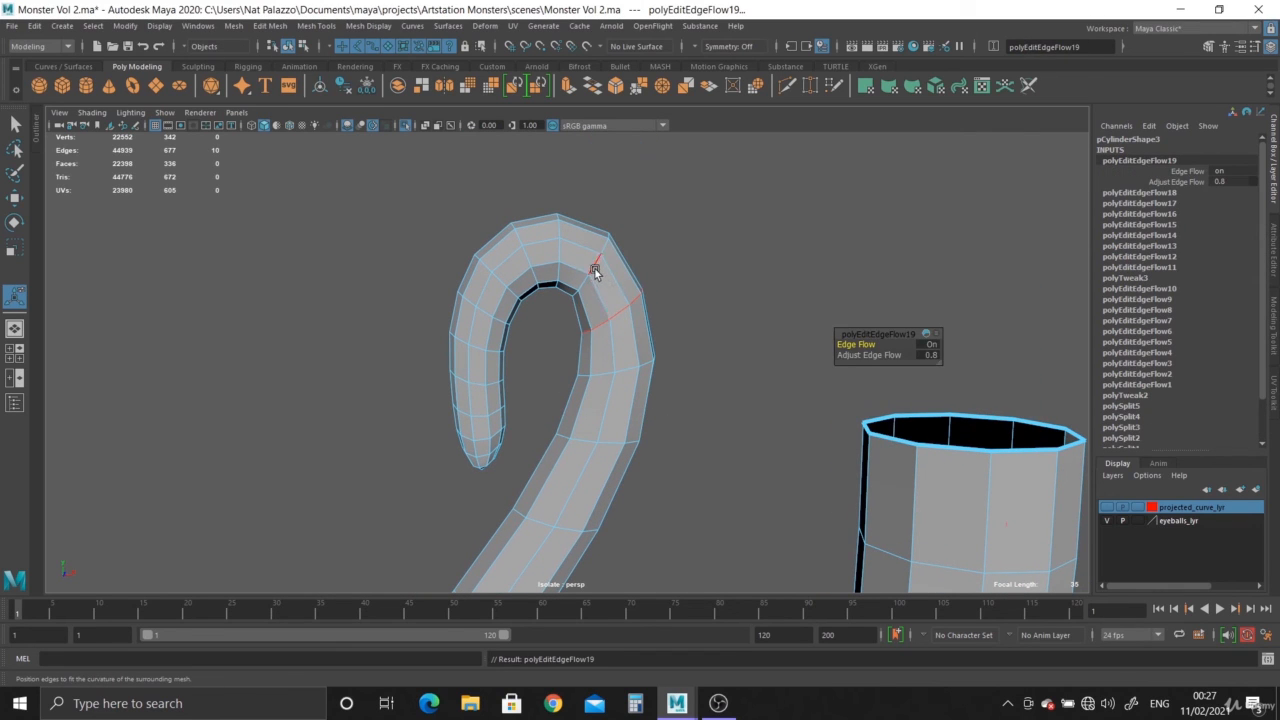
pyautogui.doubleClick(594, 272)
pyautogui.press('g')
# Step: Apply Edit Edge Flow to the edge loops over the top of the curl and down towards its tip side
pyautogui.doubleClick(561, 251)
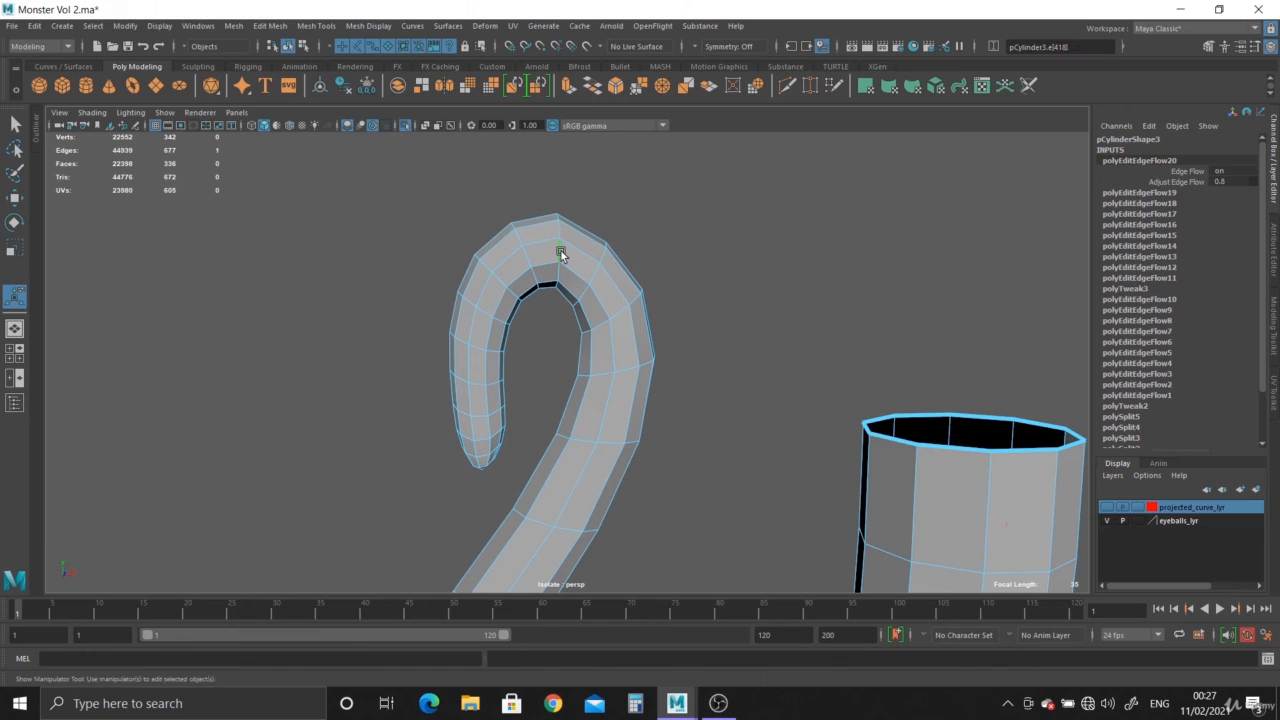
pyautogui.press('g')
pyautogui.doubleClick(500, 282)
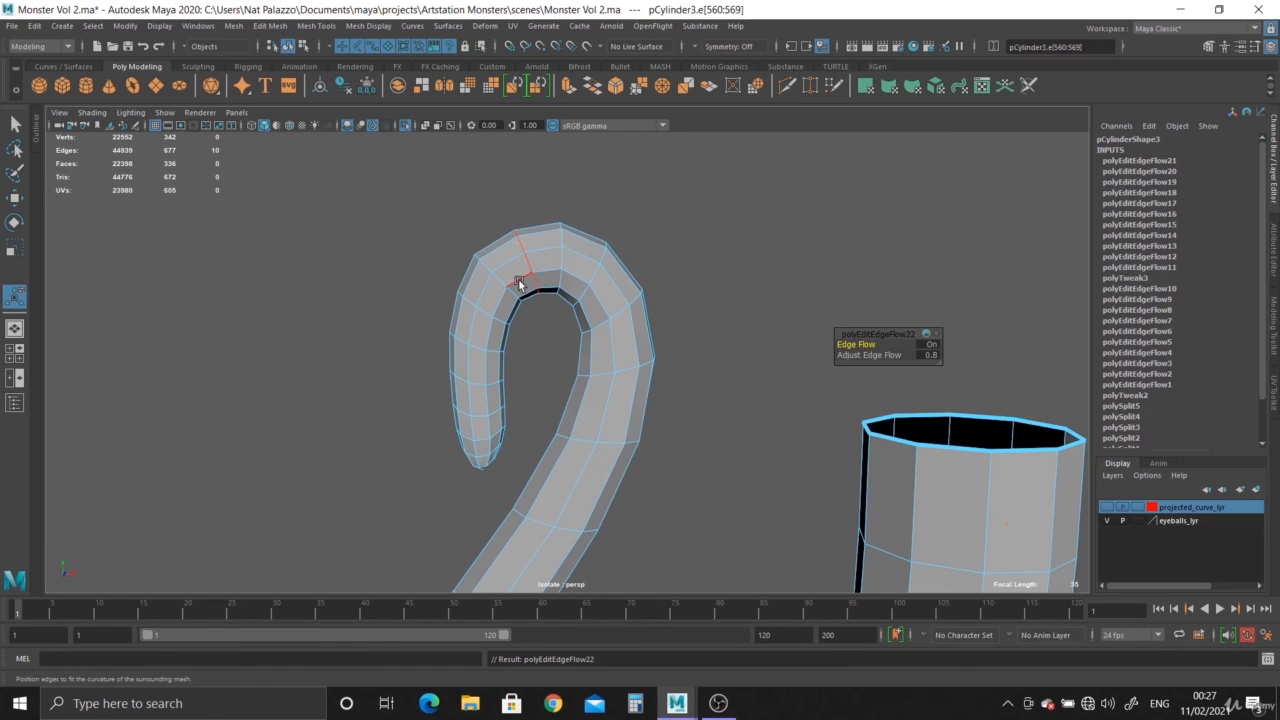
pyautogui.press('g')
pyautogui.press('g')
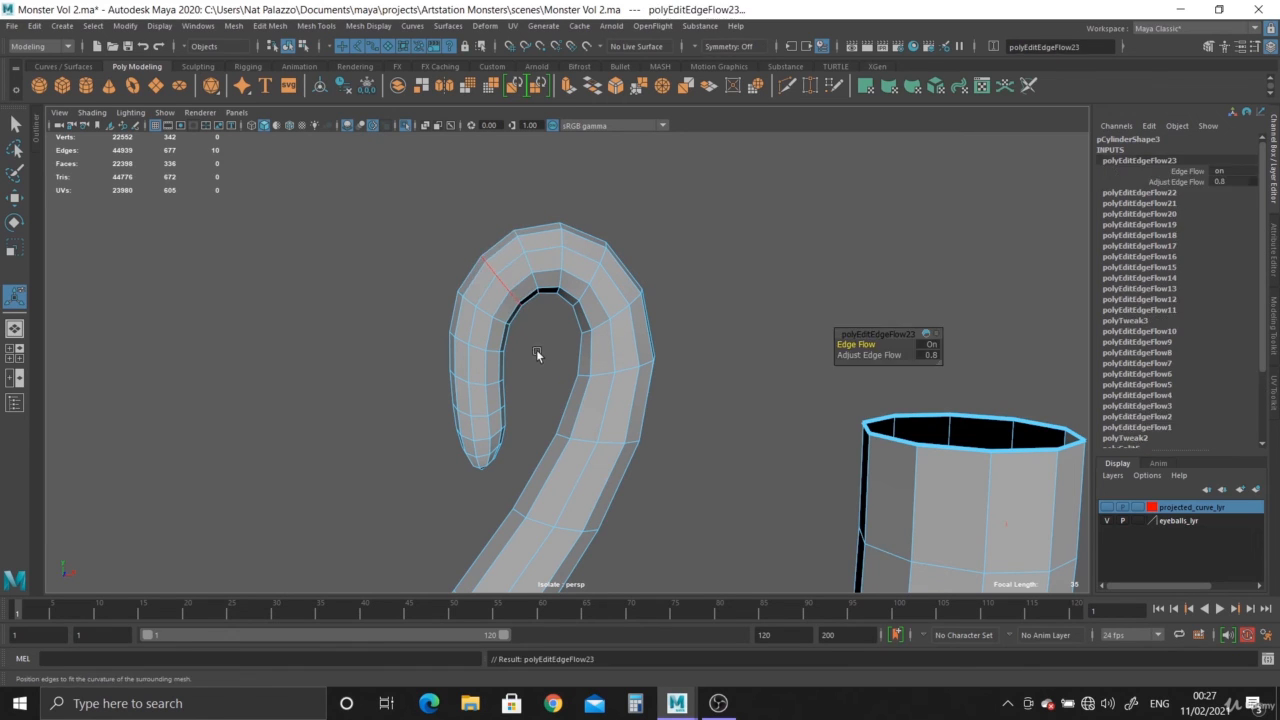
pyautogui.doubleClick(490, 317)
pyautogui.press('g')
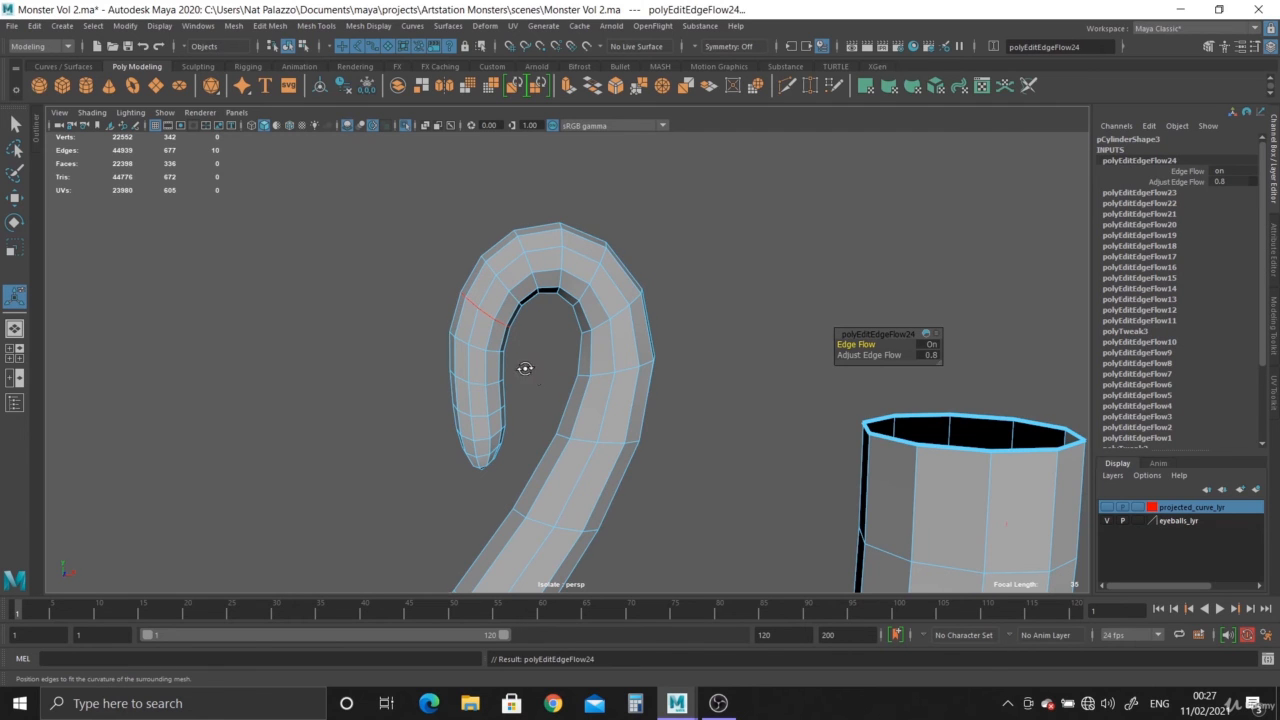
# Step: Switch the tentacle to smooth preview in object mode, deselect it and check its shape from the curl to the base
pyautogui.press('3')
pyautogui.moveTo(545, 275); pyautogui.dragTo(583, 263, button='right')
pyautogui.click(685, 352)
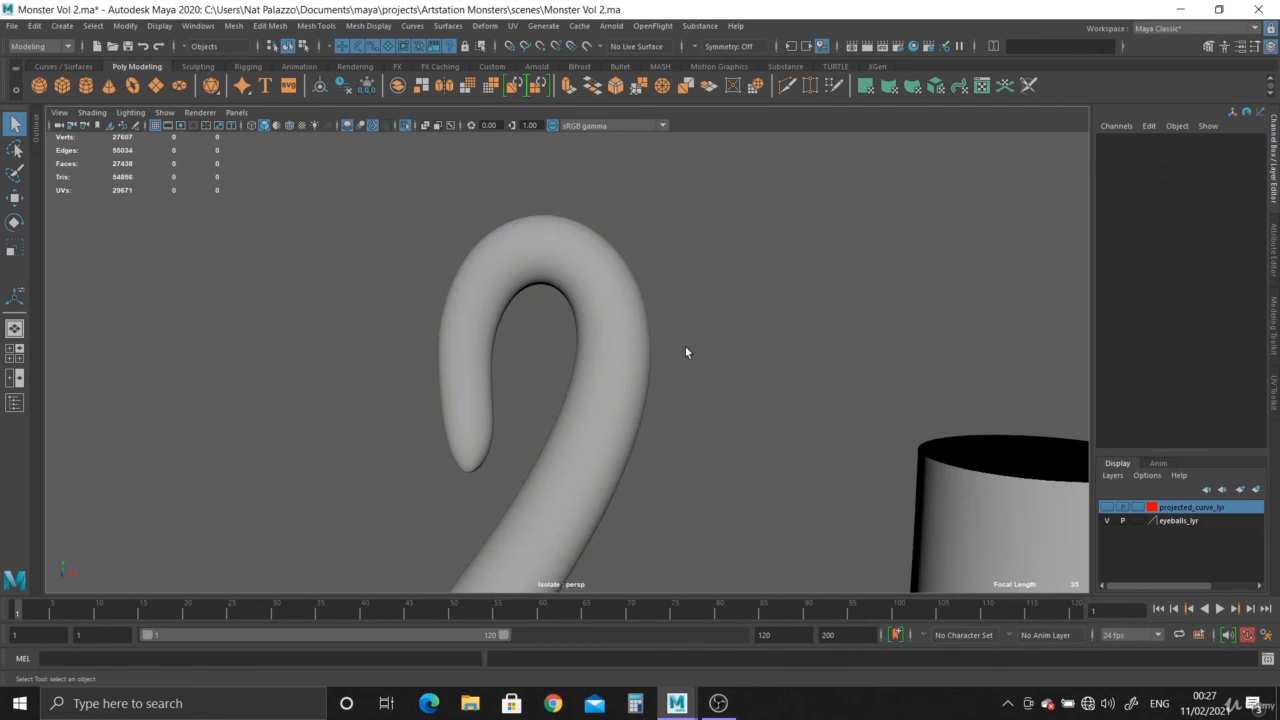
pyautogui.keyDown('alt'); pyautogui.moveTo(685, 352); pyautogui.dragTo(603, 374, button='right'); pyautogui.keyUp('alt')
pyautogui.keyDown('alt'); pyautogui.moveTo(603, 374); pyautogui.dragTo(654, 363); pyautogui.keyUp('alt')
pyautogui.keyDown('alt'); pyautogui.moveTo(654, 363); pyautogui.dragTo(411, 197, button='right'); pyautogui.keyUp('alt')
pyautogui.keyDown('alt'); pyautogui.moveTo(411, 197); pyautogui.dragTo(420, 268); pyautogui.keyUp('alt')
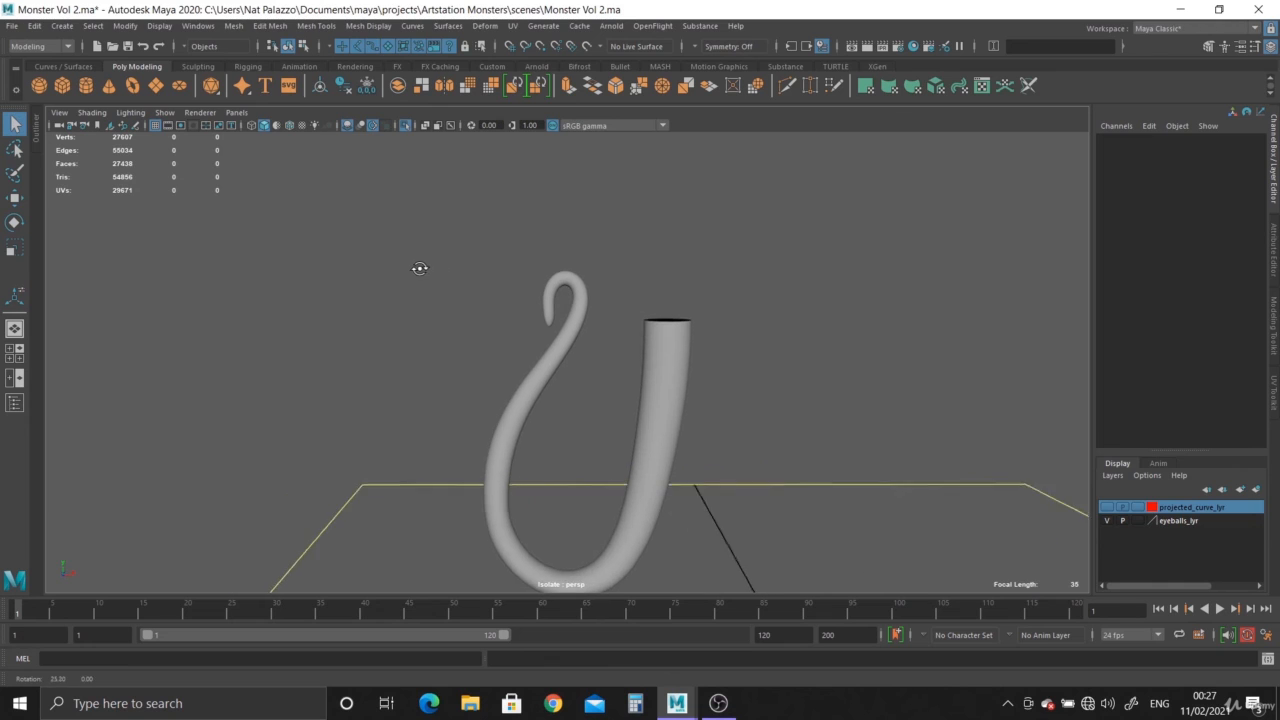
pyautogui.keyDown('alt'); pyautogui.moveTo(420, 268); pyautogui.dragTo(557, 429, button='right'); pyautogui.keyUp('alt')
pyautogui.keyDown('alt'); pyautogui.moveTo(557, 429); pyautogui.dragTo(562, 300, button='middle'); pyautogui.keyUp('alt')
pyautogui.keyDown('alt'); pyautogui.moveTo(680, 330); pyautogui.dragTo(583, 374, button='right'); pyautogui.keyUp('alt')
# Step: Delete the tentacle's construction history and save the scene
pyautogui.click(650, 402)
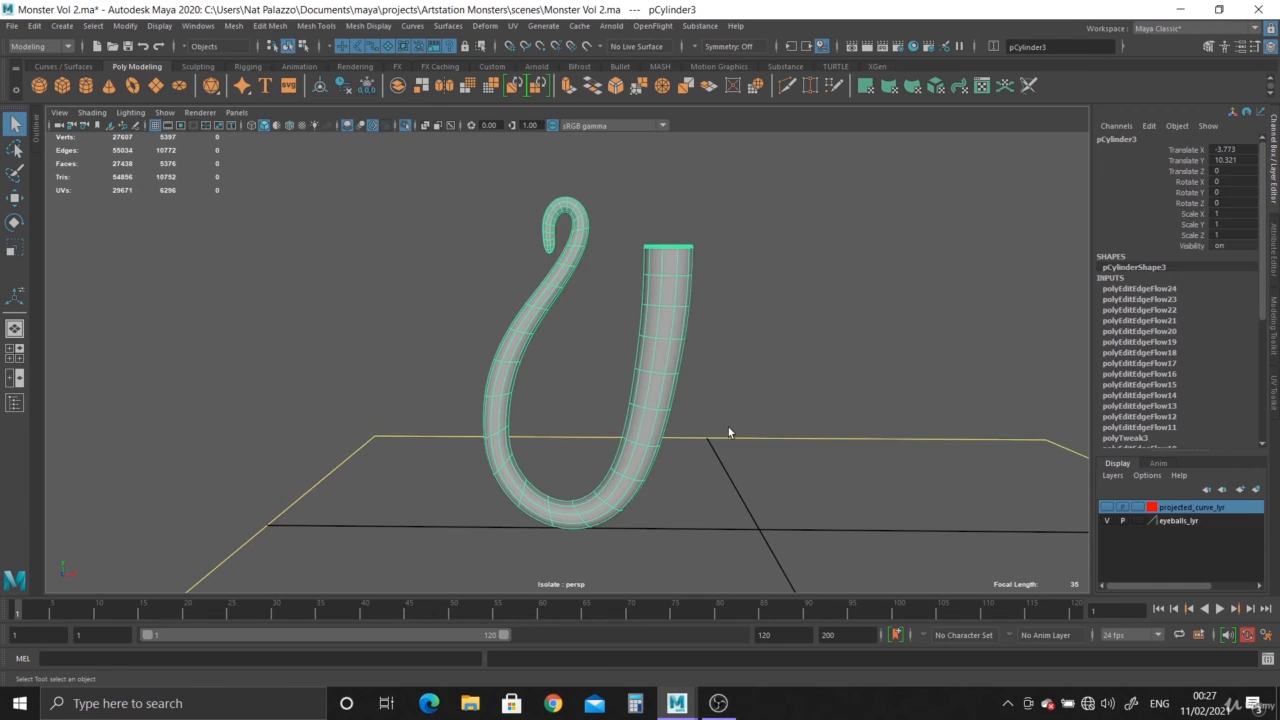
pyautogui.scroll(-5, 1185, 394)
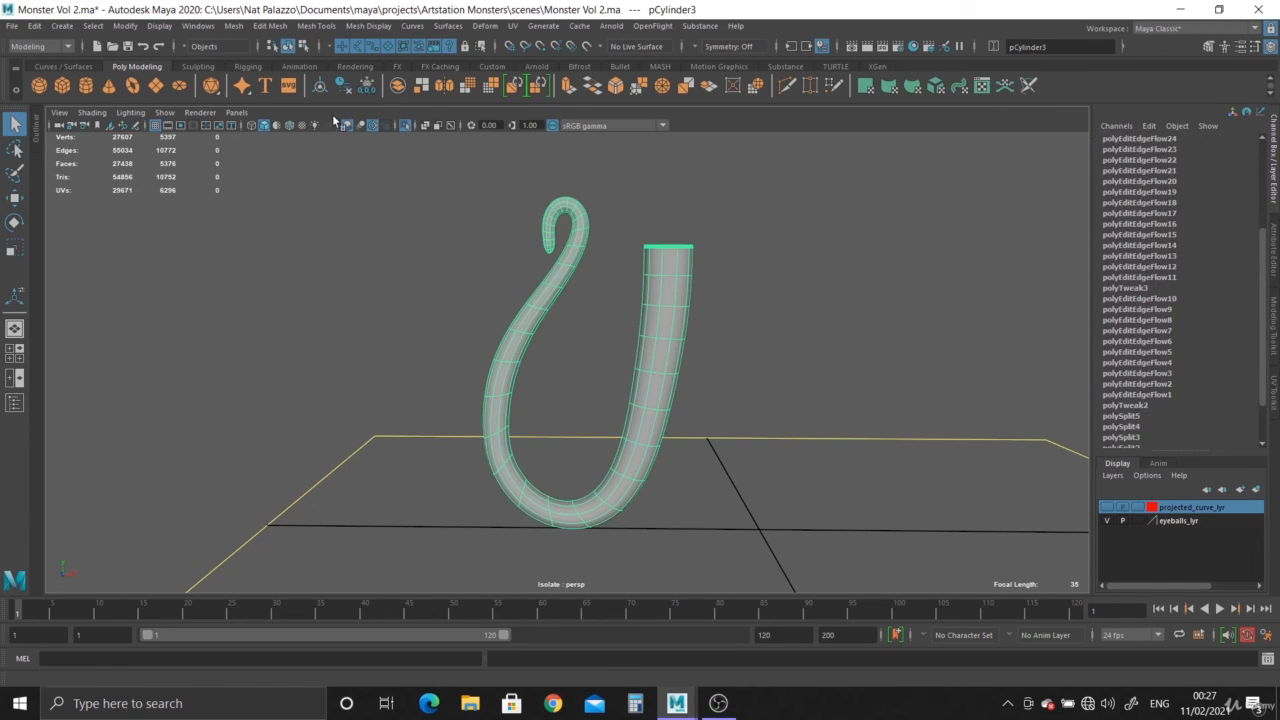
pyautogui.click(347, 88)
pyautogui.hotkey('ctrl', 's')
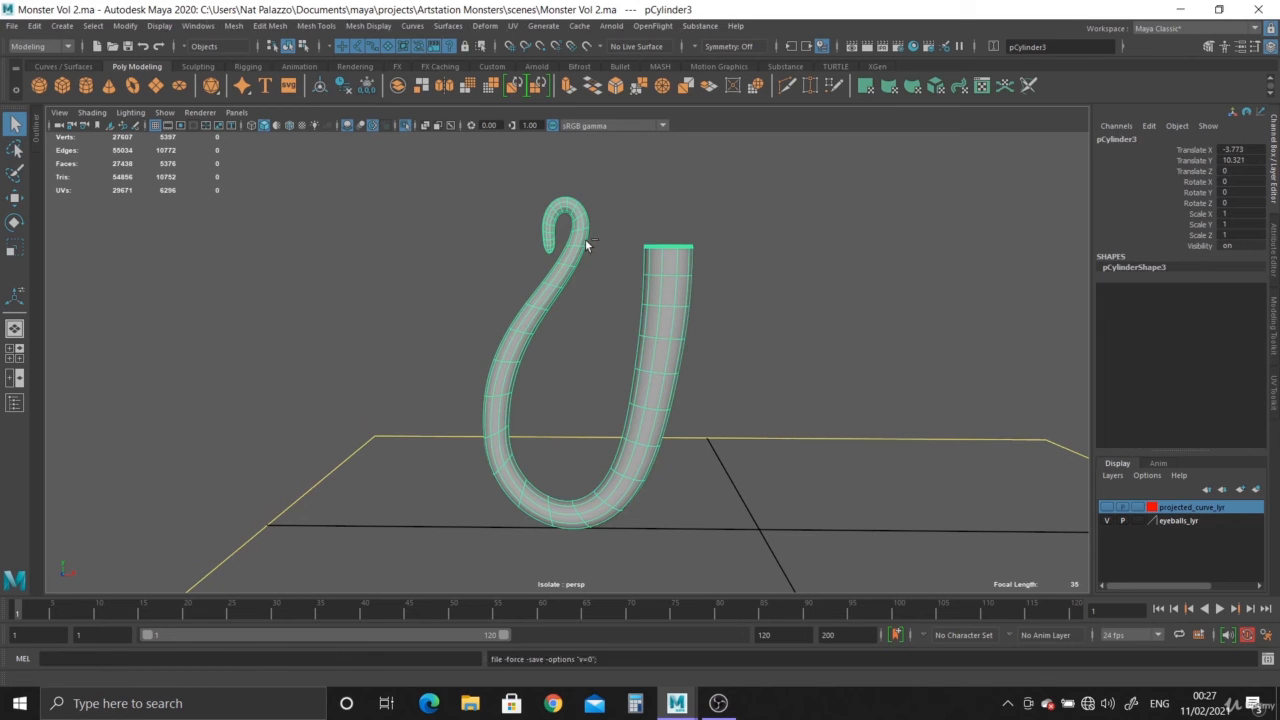
# Step: Turn off isolation to show the whole monster, deselect everything and check how the tentacle meets the body
pyautogui.click(405, 127)
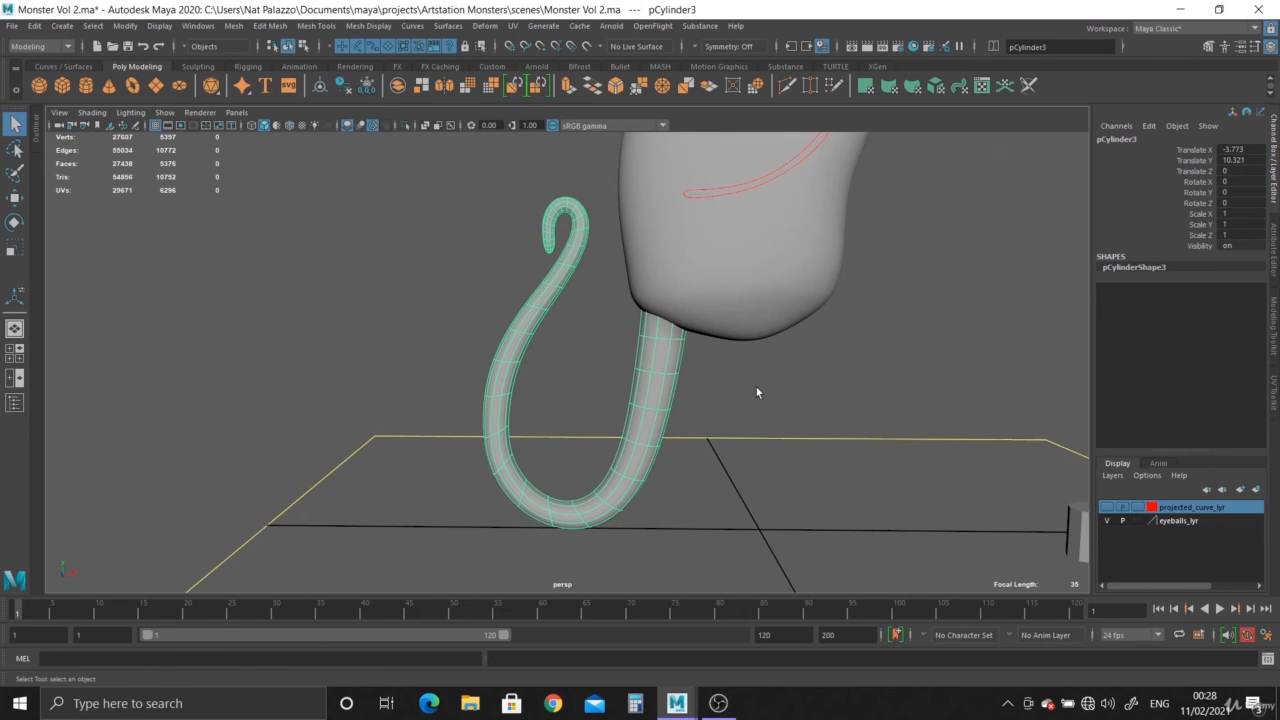
pyautogui.scroll(-4, 756, 388)
pyautogui.click(754, 430)
pyautogui.keyDown('alt'); pyautogui.moveTo(642, 425); pyautogui.dragTo(659, 371); pyautogui.keyUp('alt')
pyautogui.scroll(4, 659, 371)
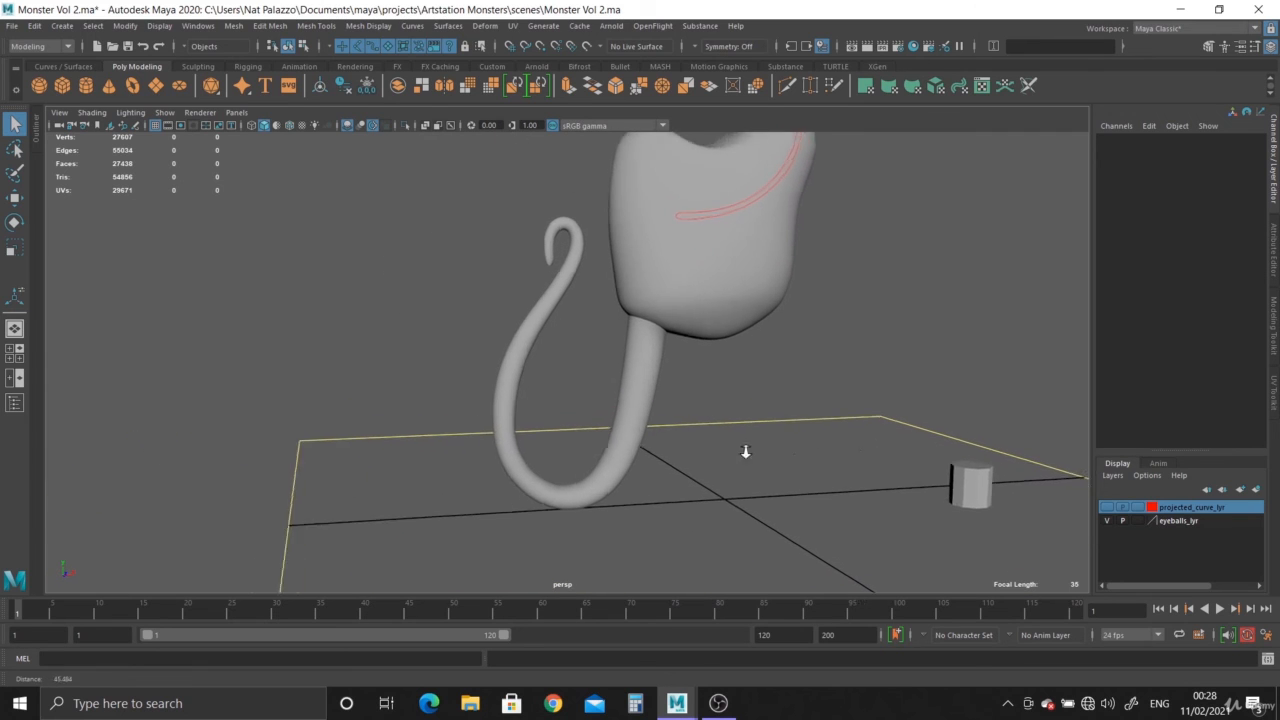
# Step: Try rotating the tentacle about 50 degrees around the Y axis from its attachment under the body, and undo the rotation
pyautogui.click(630, 341)
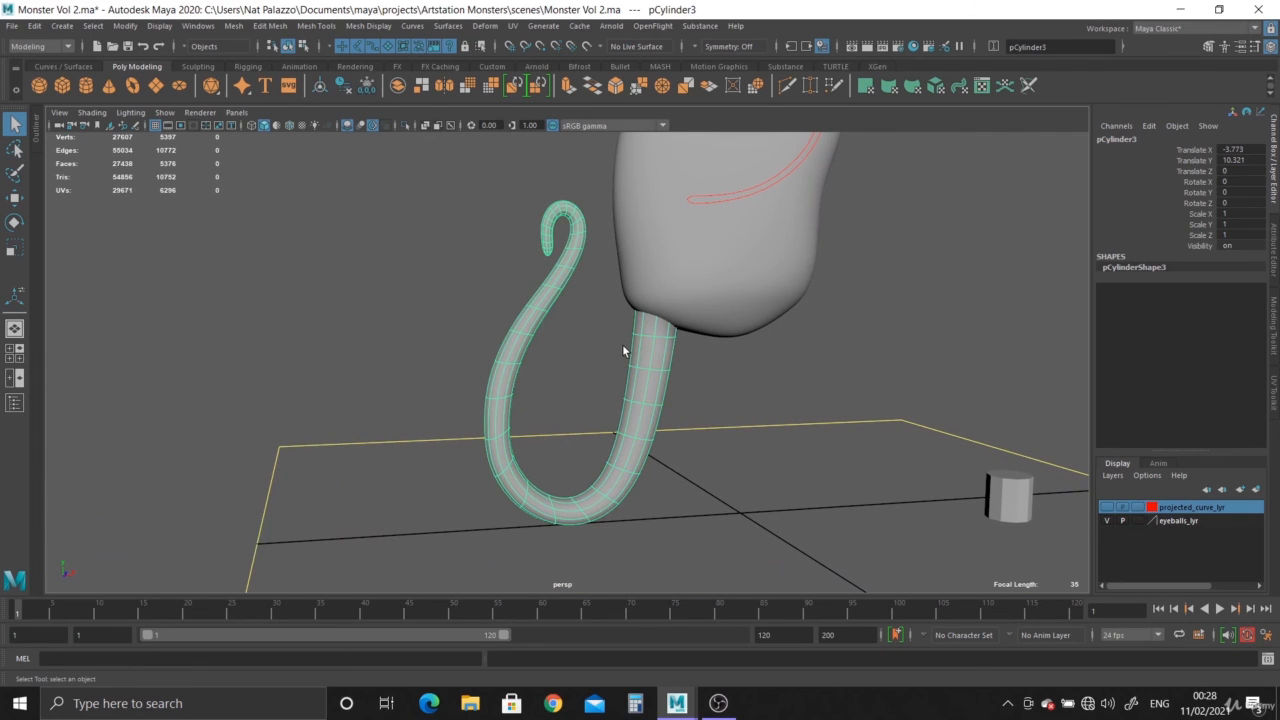
pyautogui.moveTo(626, 349)
pyautogui.keyDown('alt'); pyautogui.mouseDown()
pyautogui.moveTo(686, 397)
pyautogui.moveTo(831, 403)
pyautogui.moveTo(703, 408)
pyautogui.moveTo(600, 335)
pyautogui.moveTo(548, 326)
pyautogui.moveTo(618, 370)
pyautogui.mouseUp(); pyautogui.keyUp('alt')
pyautogui.press('e')
pyautogui.keyDown('alt'); pyautogui.moveTo(687, 518); pyautogui.dragTo(714, 436); pyautogui.keyUp('alt')
pyautogui.moveTo(621, 318)
pyautogui.mouseDown()
pyautogui.moveTo(606, 309)
pyautogui.moveTo(623, 303)
pyautogui.mouseUp()
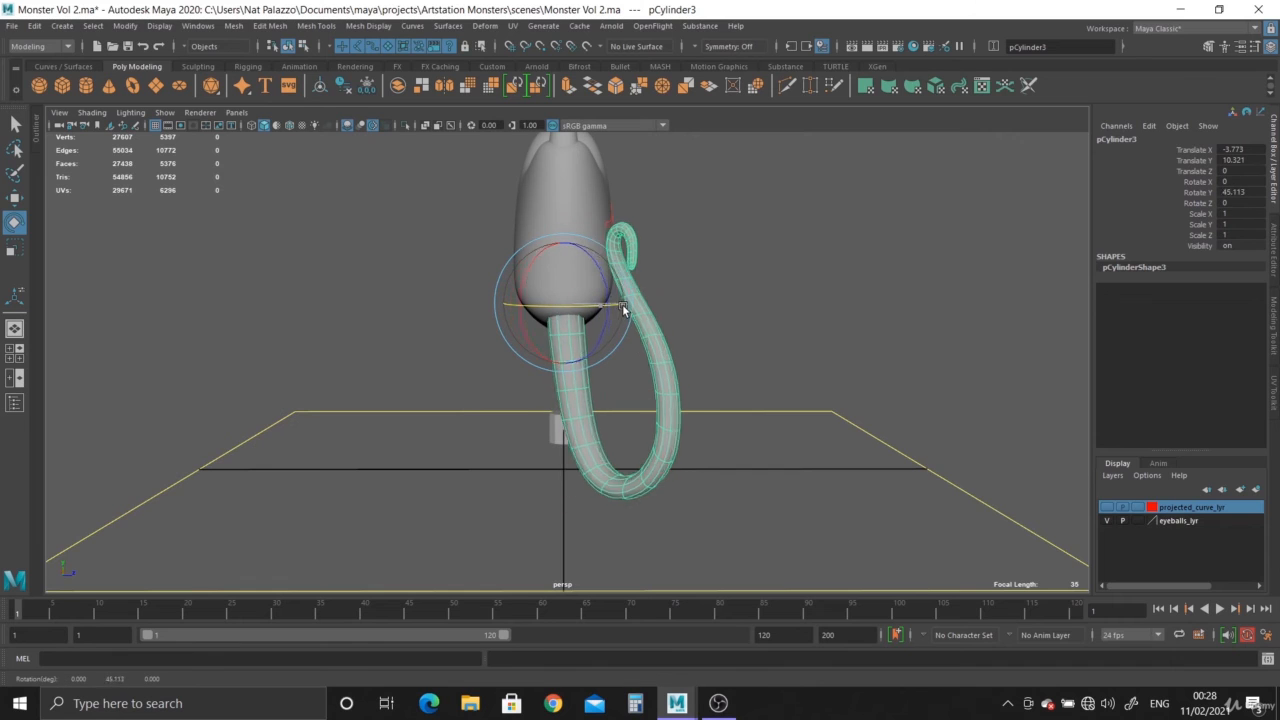
pyautogui.moveTo(734, 423)
pyautogui.keyDown('alt'); pyautogui.mouseDown()
pyautogui.moveTo(478, 378)
pyautogui.moveTo(723, 408)
pyautogui.mouseUp(); pyautogui.keyUp('alt')
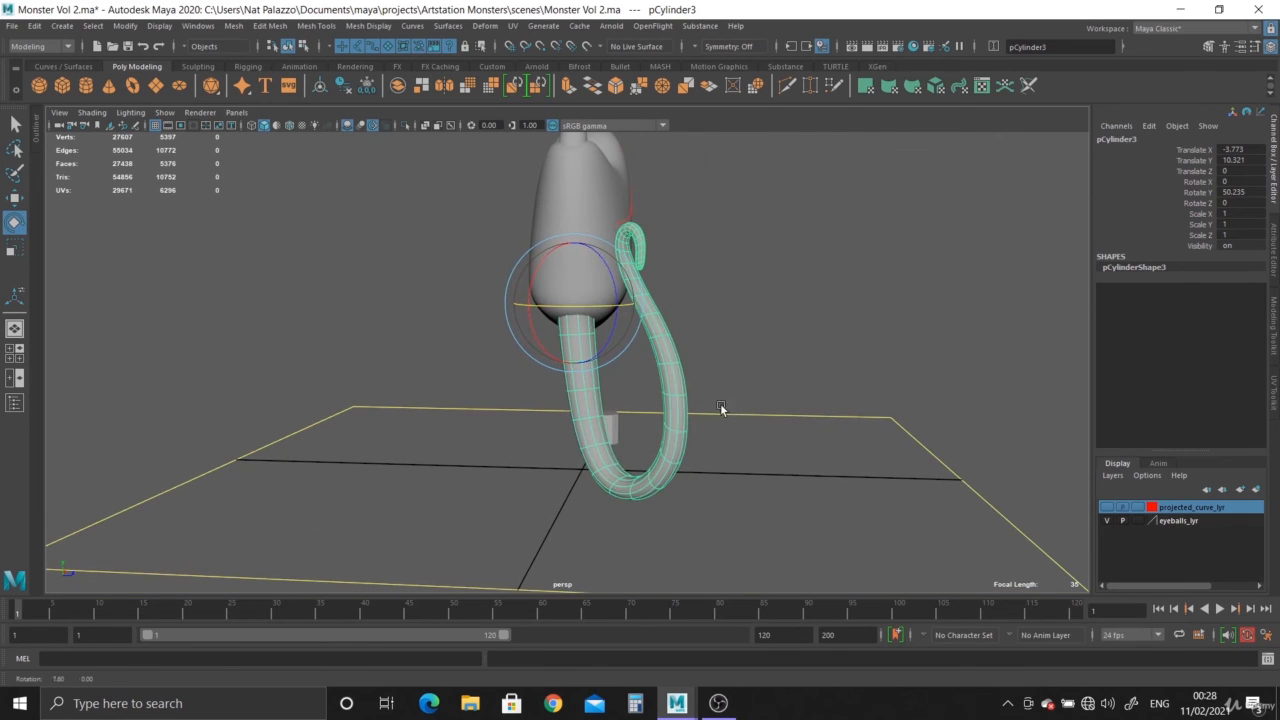
pyautogui.moveTo(750, 436); pyautogui.dragTo(593, 425, button='middle')
pyautogui.keyDown('alt'); pyautogui.moveTo(593, 423); pyautogui.dragTo(614, 386); pyautogui.keyUp('alt')
pyautogui.hotkey('ctrl', 'z')
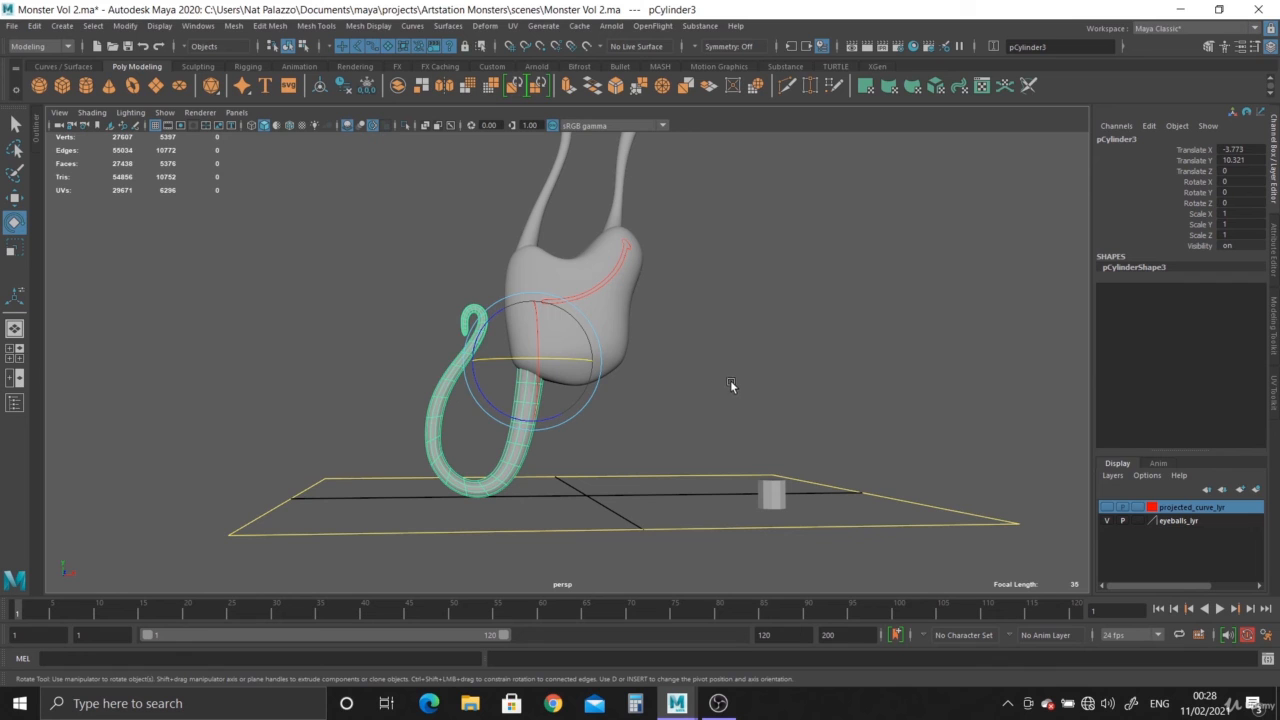
# Step: Compare the modelled tentacle with the red projected tentacle curves beneath the monster's body
pyautogui.keyDown('alt'); pyautogui.moveTo(730, 385); pyautogui.dragTo(463, 438); pyautogui.keyUp('alt')
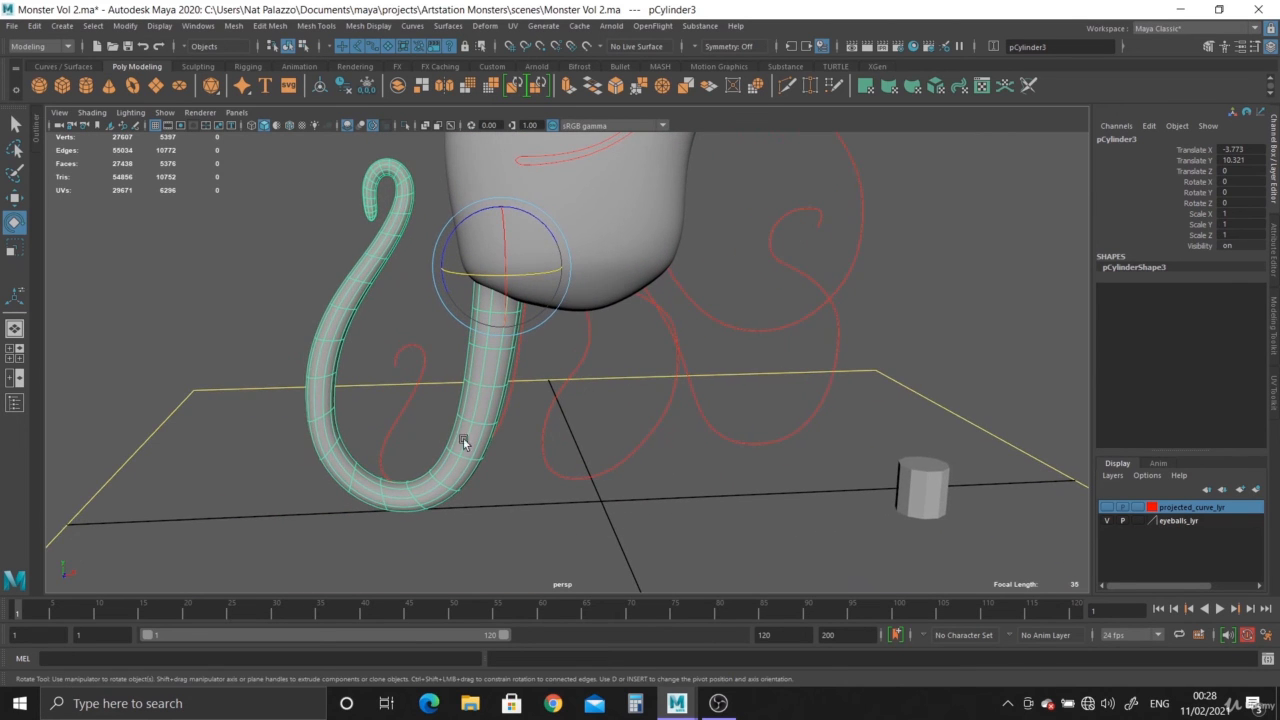
pyautogui.keyDown('alt'); pyautogui.moveTo(551, 449); pyautogui.dragTo(648, 470); pyautogui.keyUp('alt')
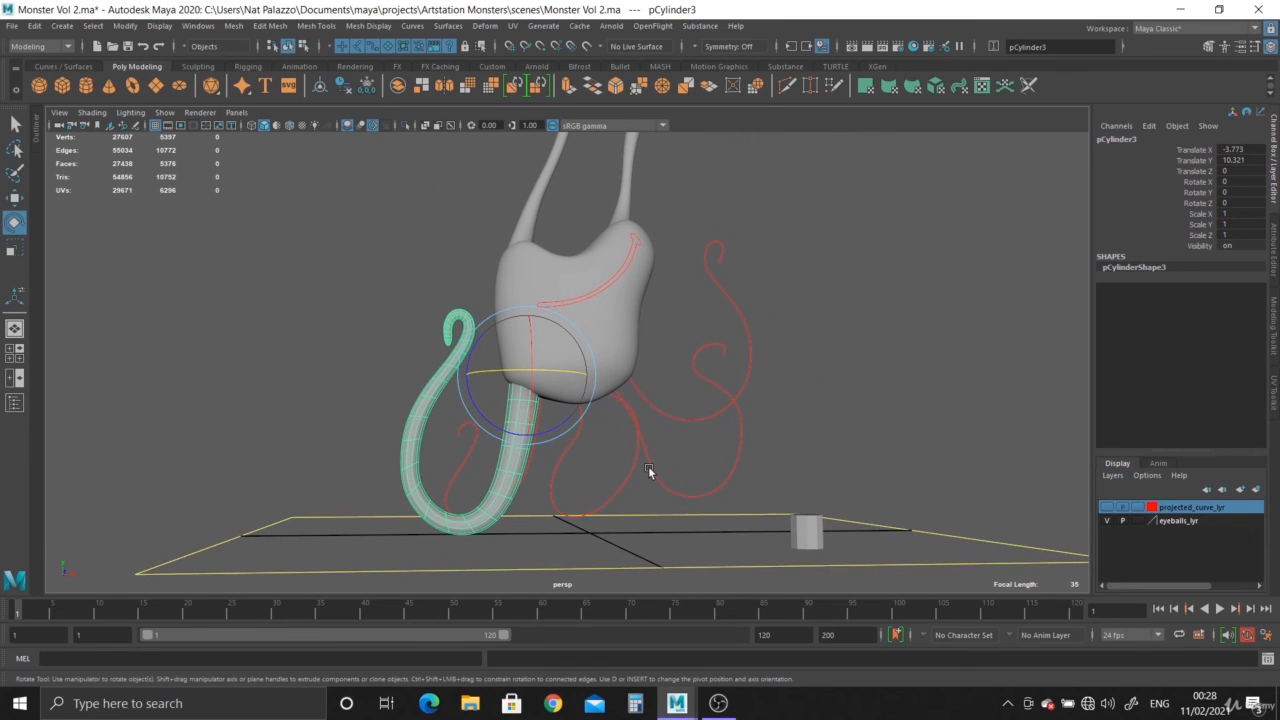